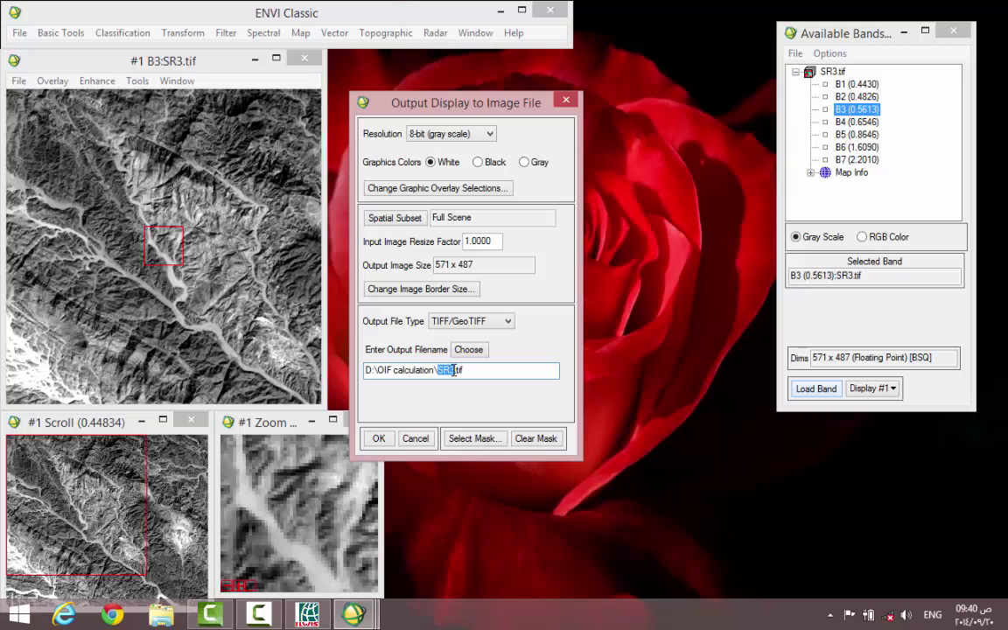
Finish exporting band B3 as B3.tif, and load band B4 and save its image as the TIFF file D:\OIF calculation\B4.tif.
left_click(390, 441)
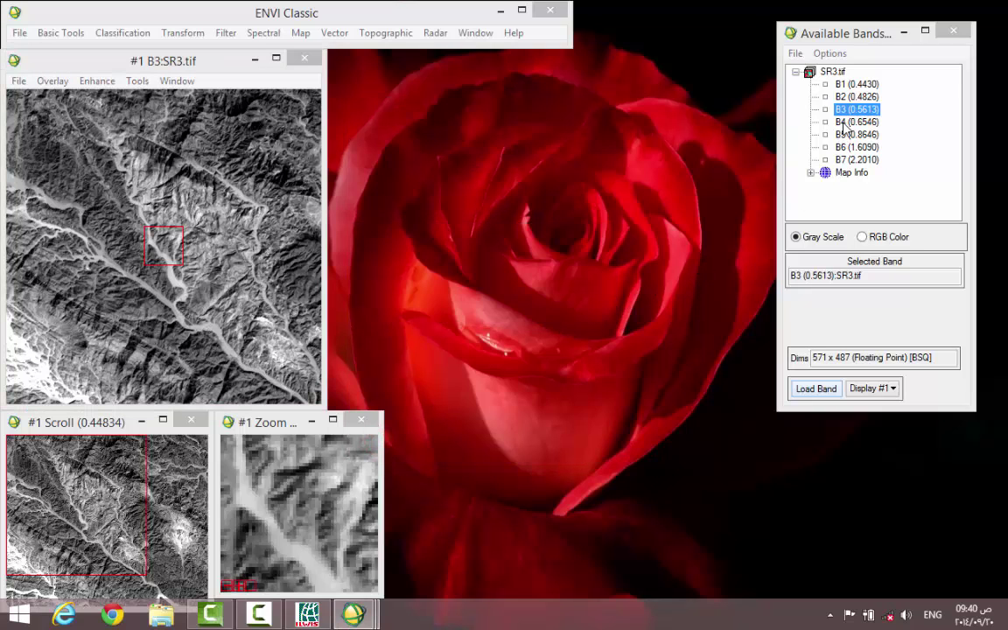
left_click(845, 123)
left_click(803, 390)
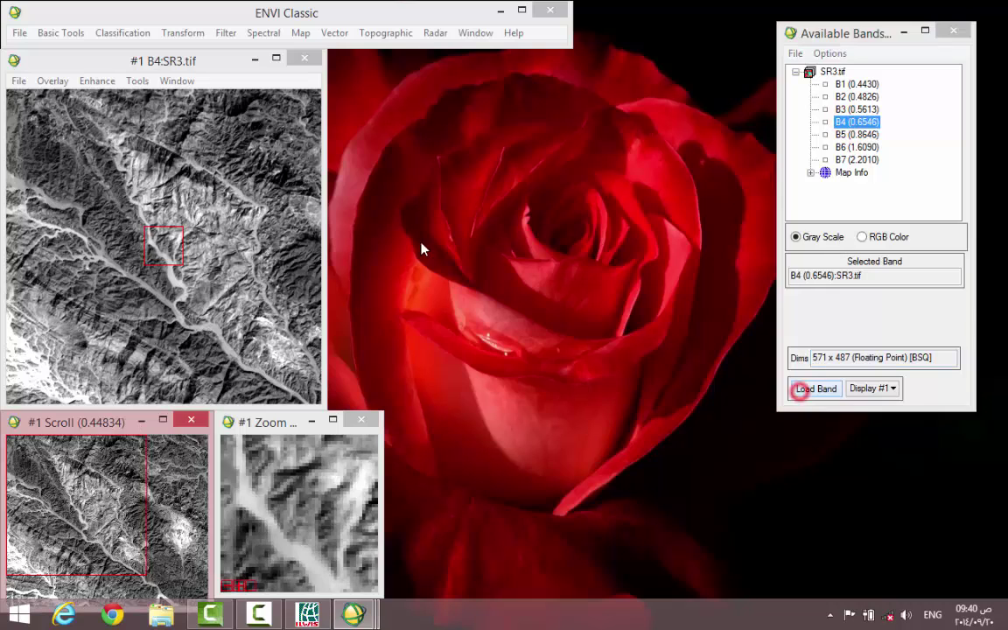
left_click(17, 80)
left_click(30, 161)
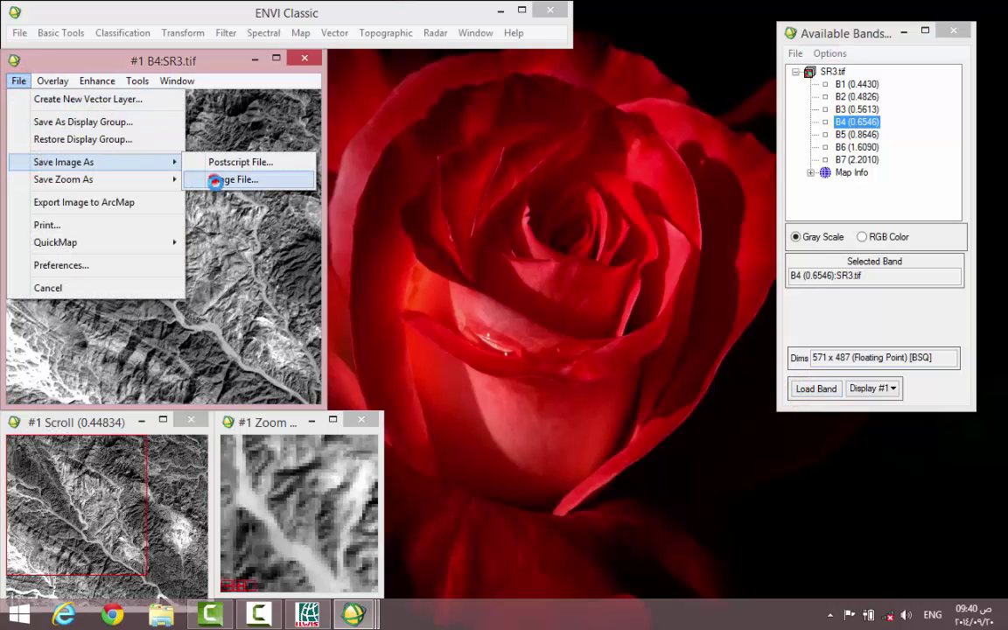
left_click(217, 180)
left_click_drag(438, 373, 457, 374)
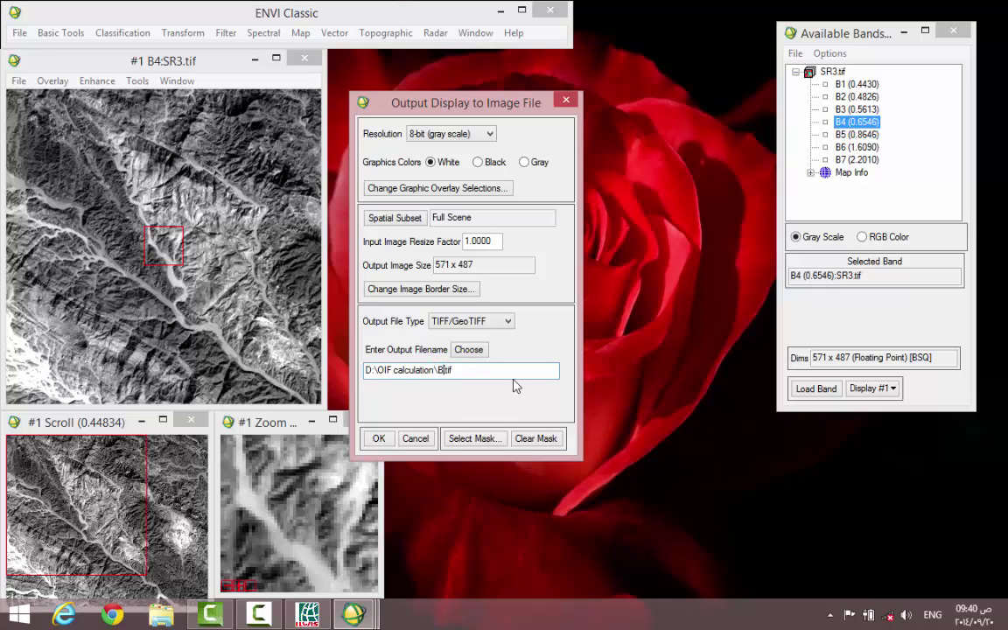
left_click(385, 439)
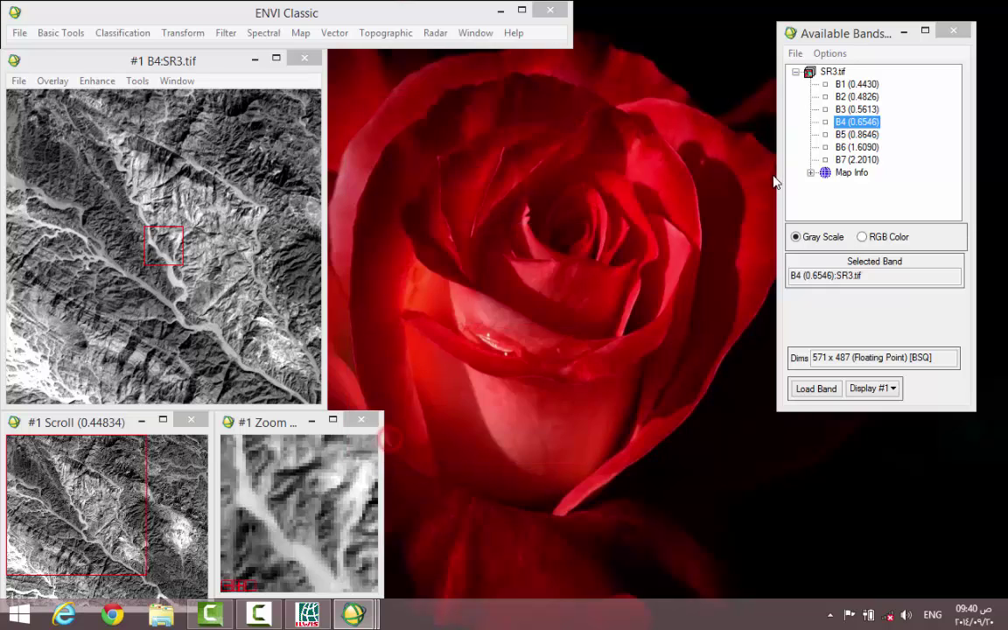
Load band B5 (0.8646) into display #1 and save its image as the TIFF file D:\OIF calculation\B5.tif.
left_click(856, 134)
left_click(816, 388)
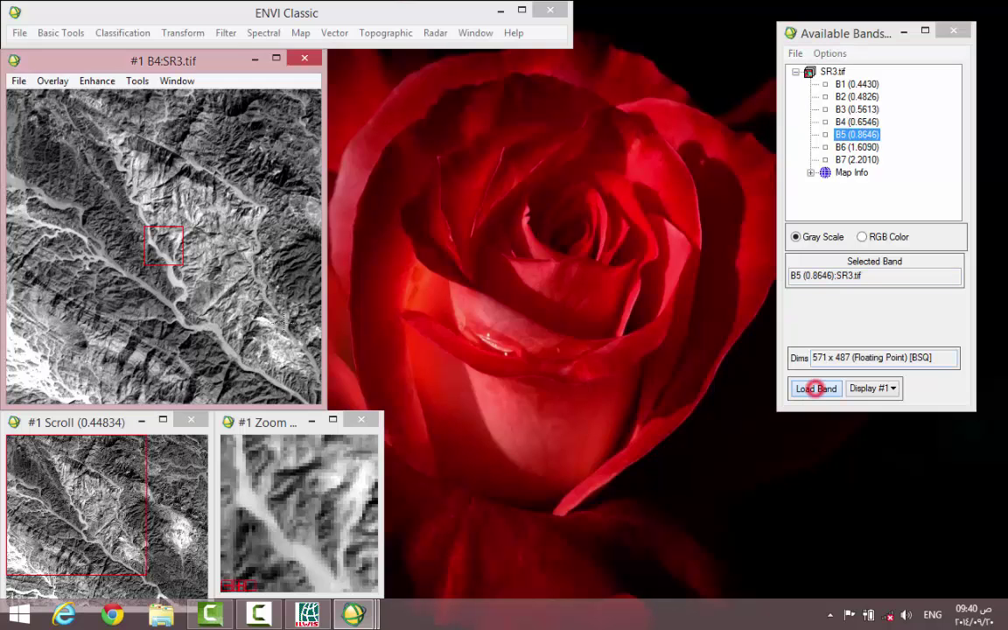
left_click(17, 80)
mouse_move(84, 164)
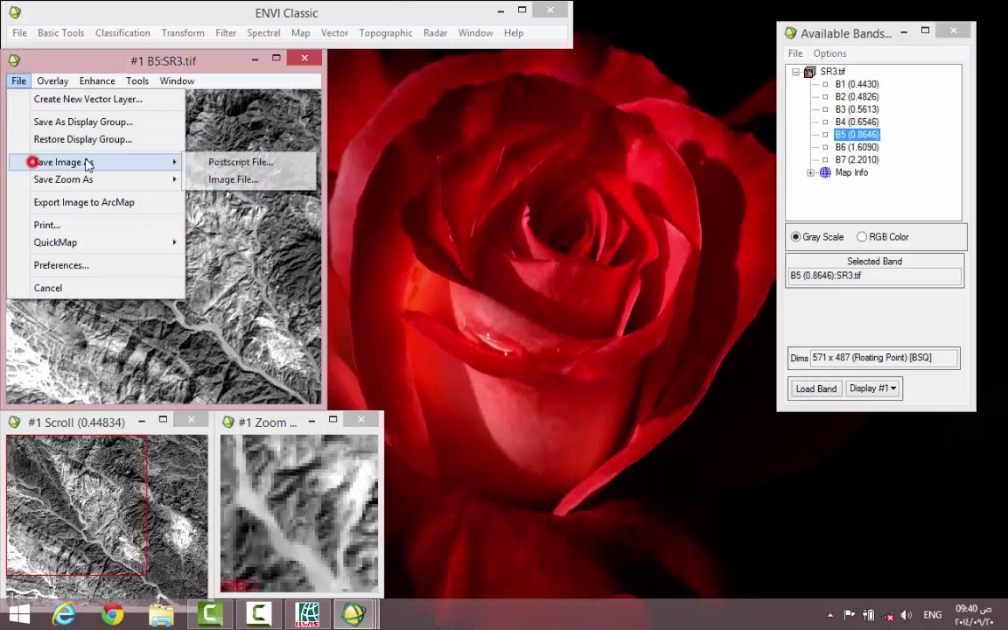
left_click(232, 178)
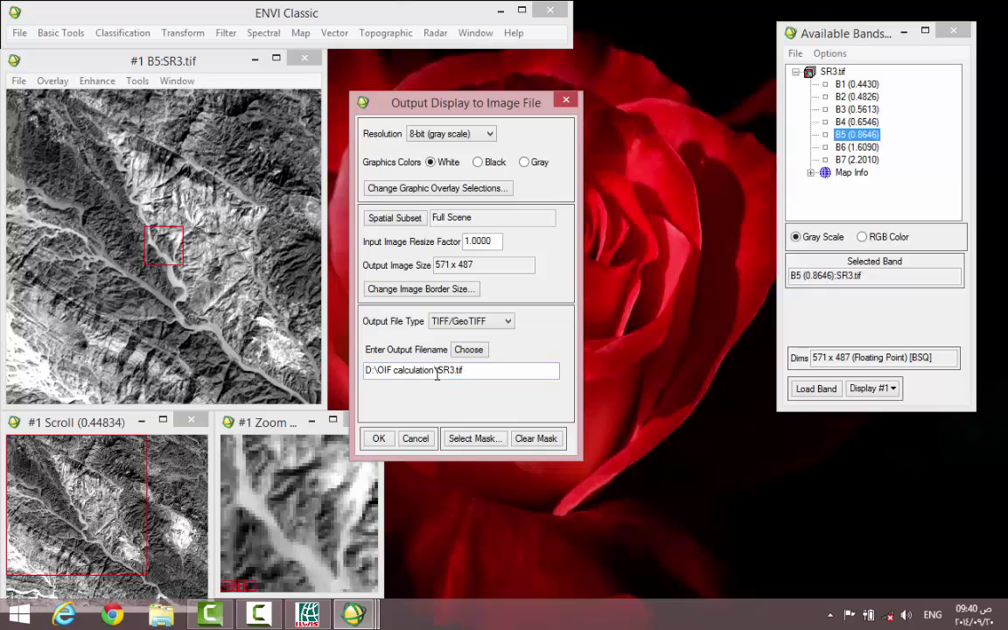
left_click(443, 372)
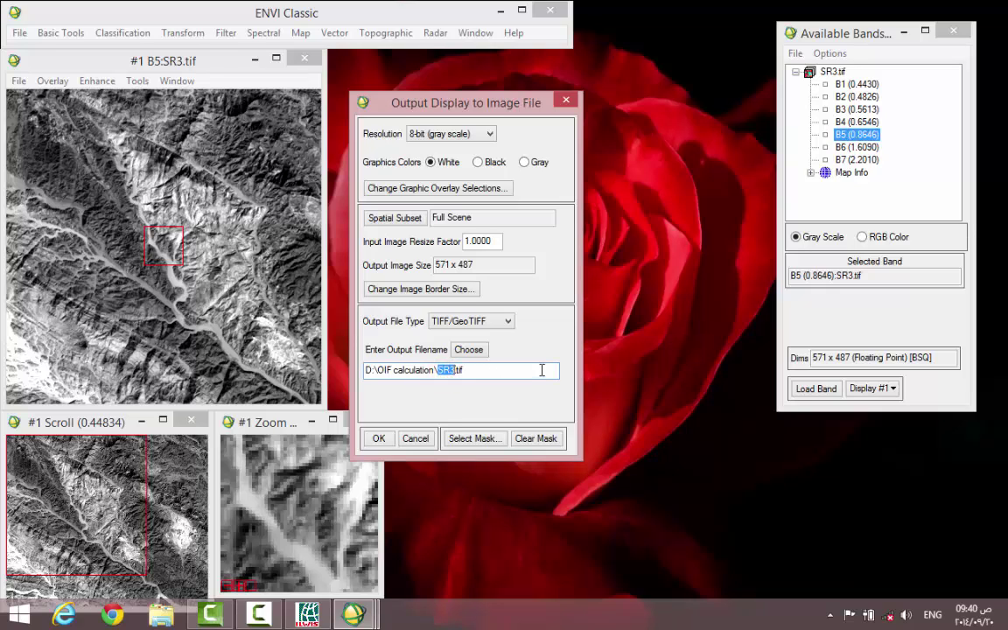
left_click(378, 440)
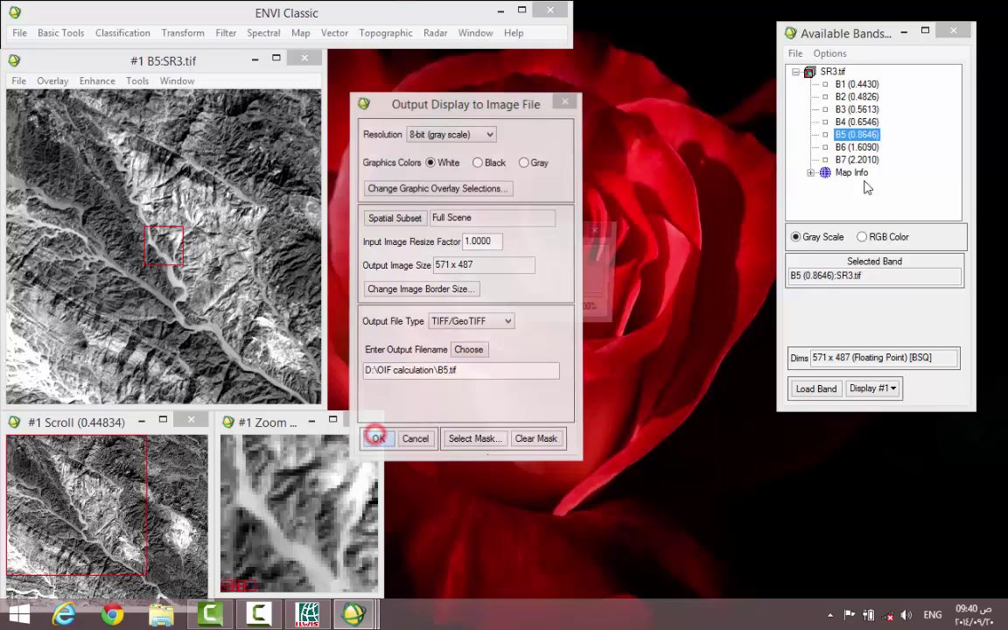
Load band B6 (1.6090) into display #1 and export the image in TIFF format to D:\OIF calculation\B6.tif.
left_click(853, 147)
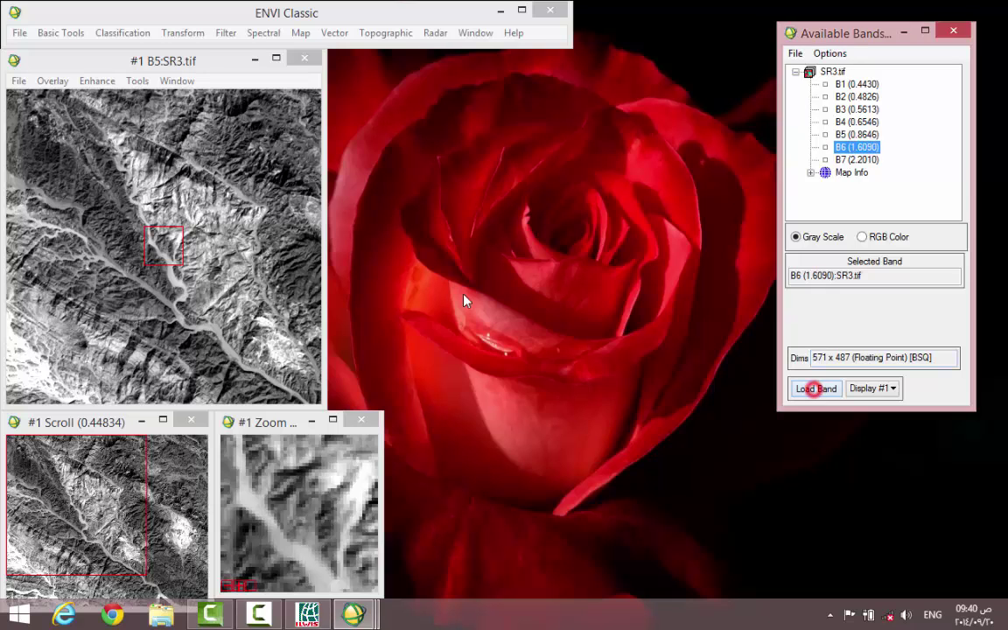
left_click(15, 80)
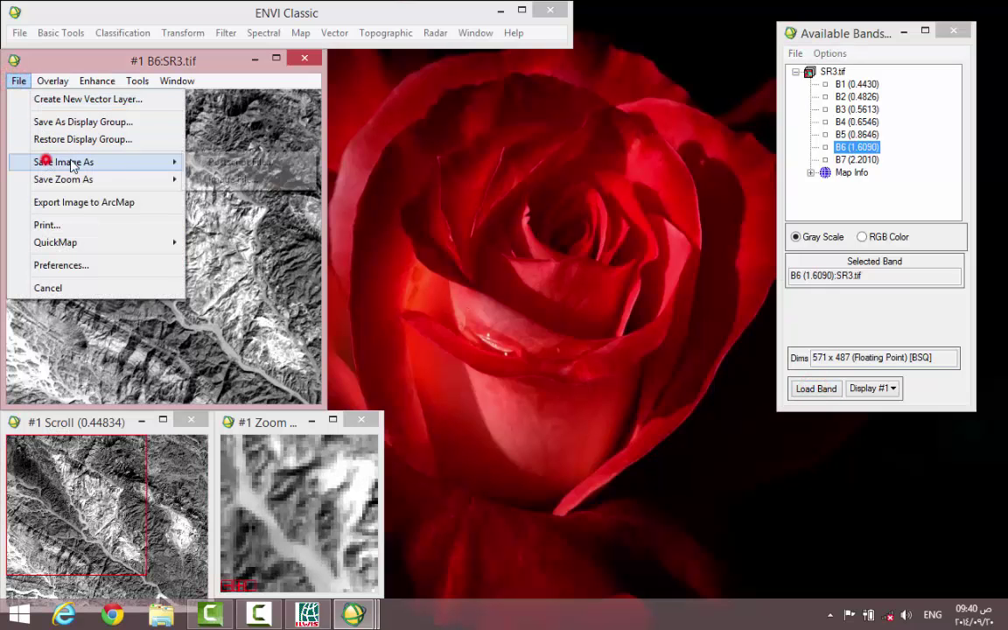
mouse_move(70, 162)
left_click(212, 179)
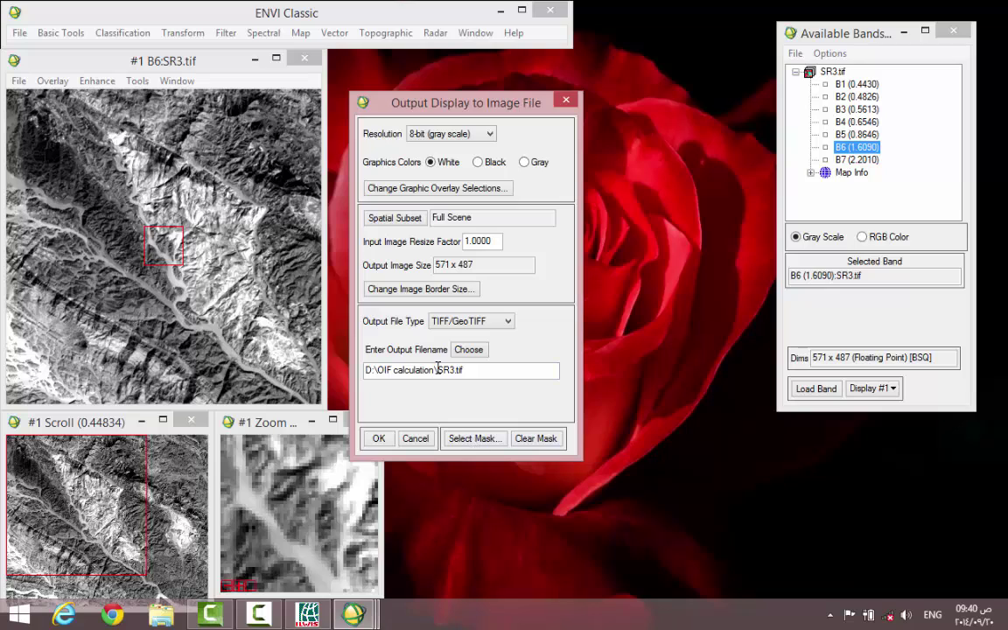
left_click(446, 369)
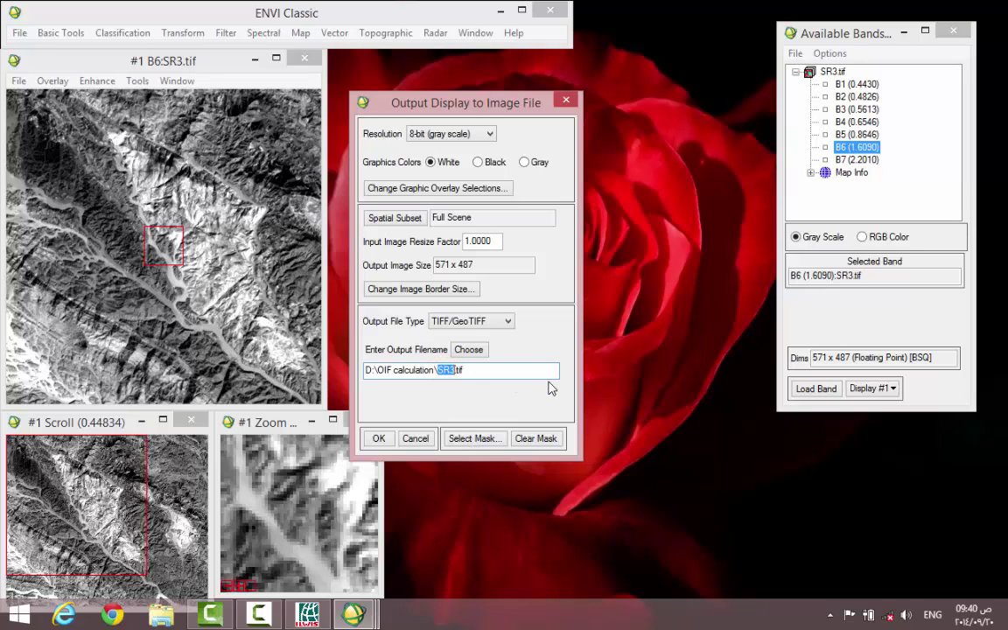
left_click(366, 447)
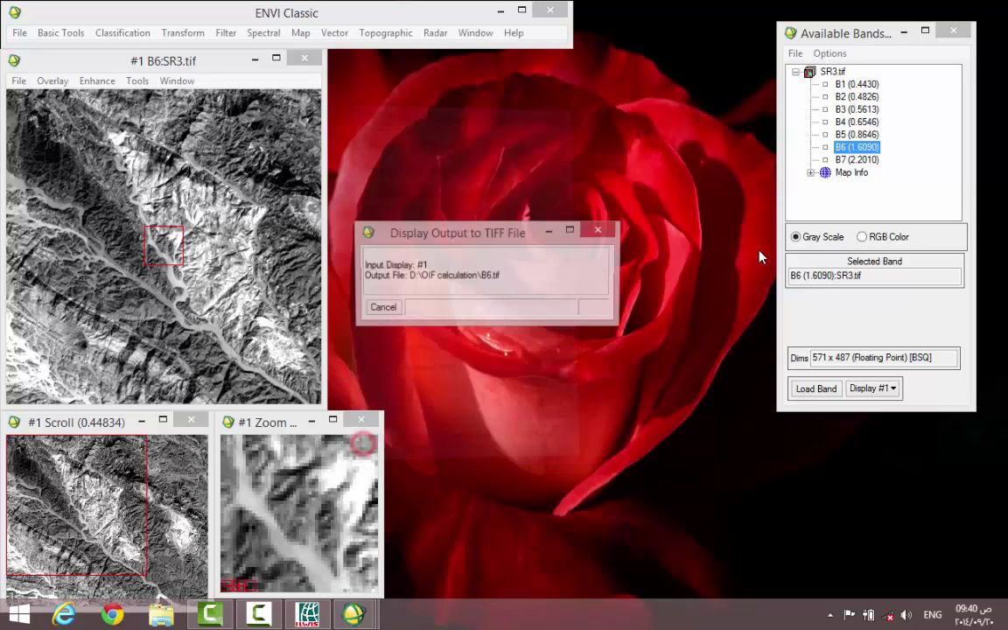
Load band B7 (2.2010) into display #1 and save the displayed image as B7.tif in D:\OIF calculation.
left_click(853, 159)
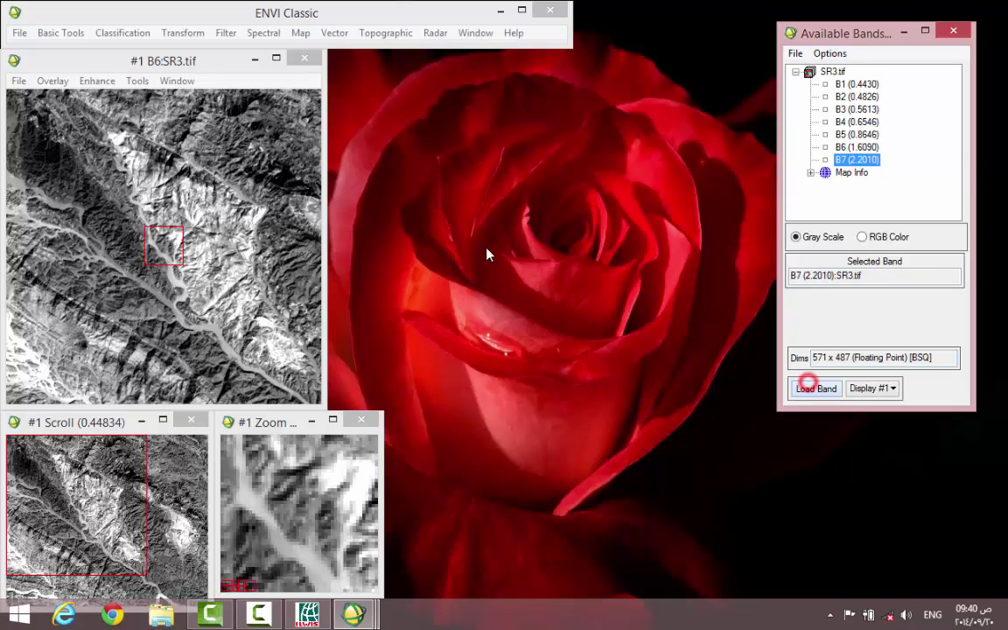
left_click(19, 81)
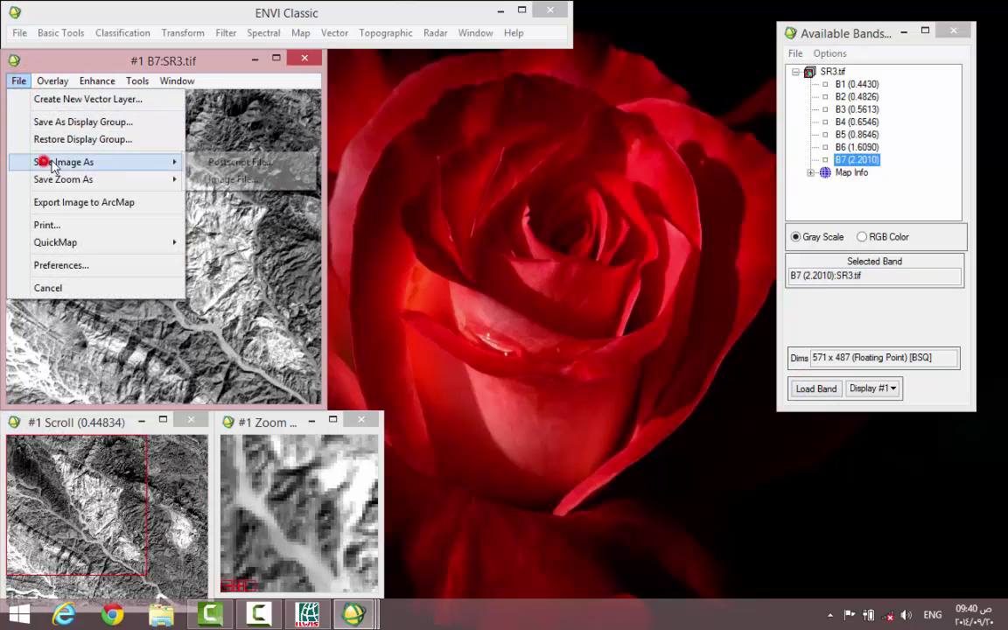
mouse_move(44, 162)
left_click(230, 179)
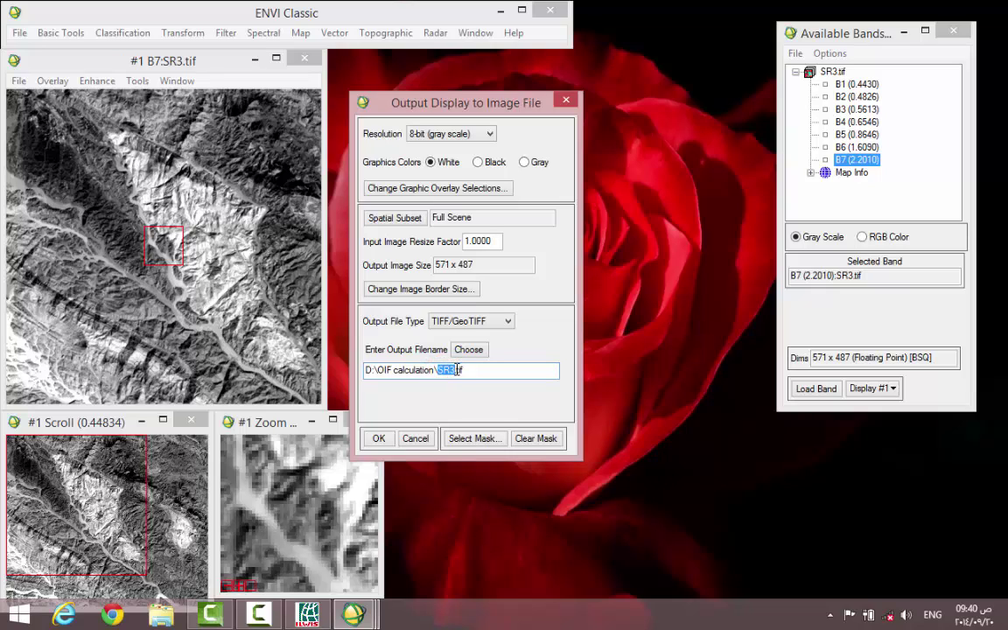
left_click(380, 437)
Close the band display and terminate the ENVI session.
left_click(304, 57)
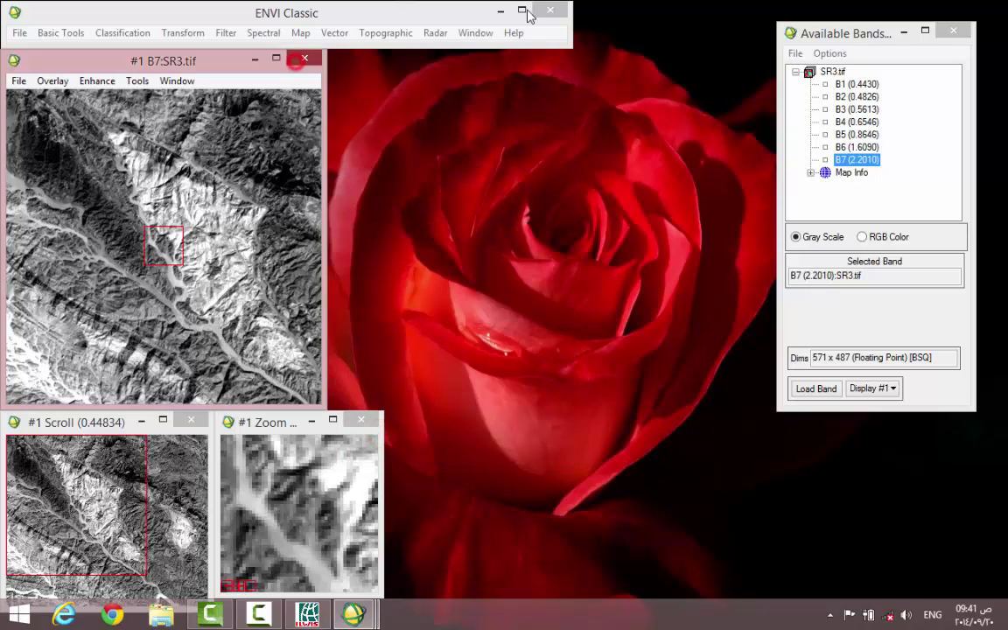
left_click(550, 12)
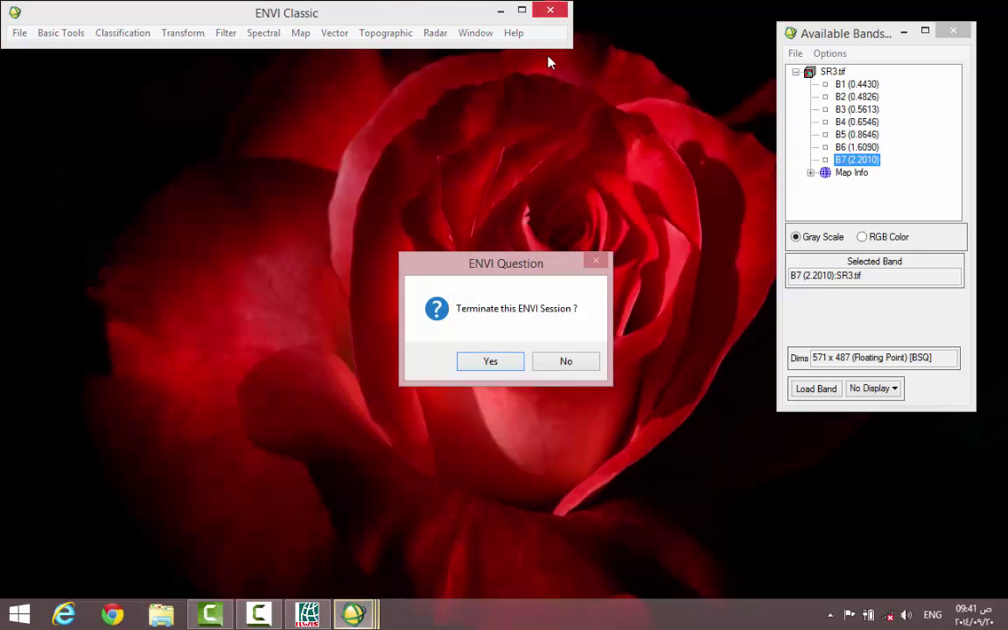
left_click(489, 363)
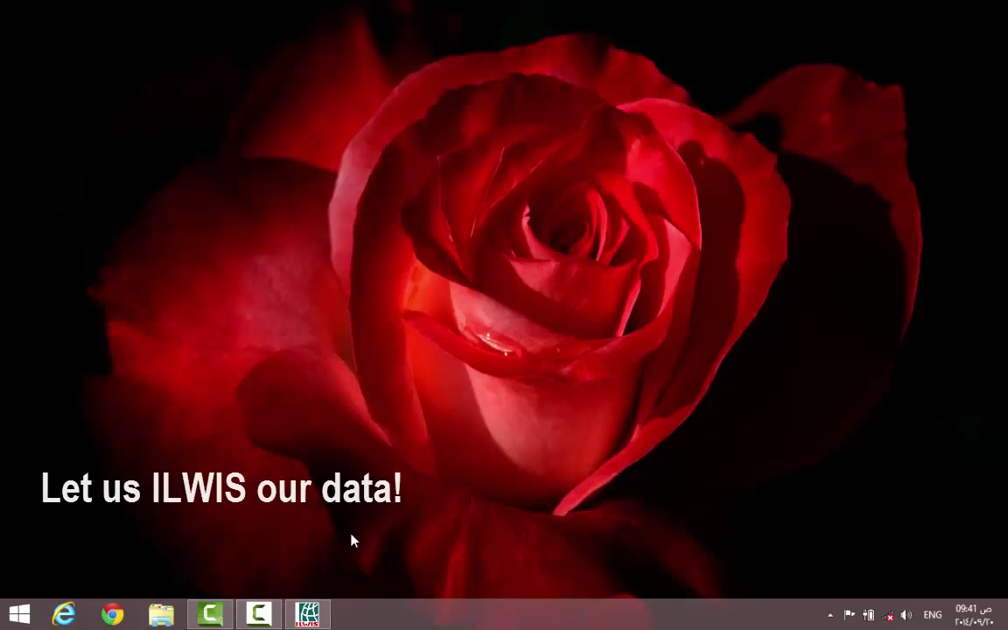
Switch to ILWIS, start a GDAL import and browse to the OIF calculation folder on drive D.
left_click(308, 613)
left_click(11, 330)
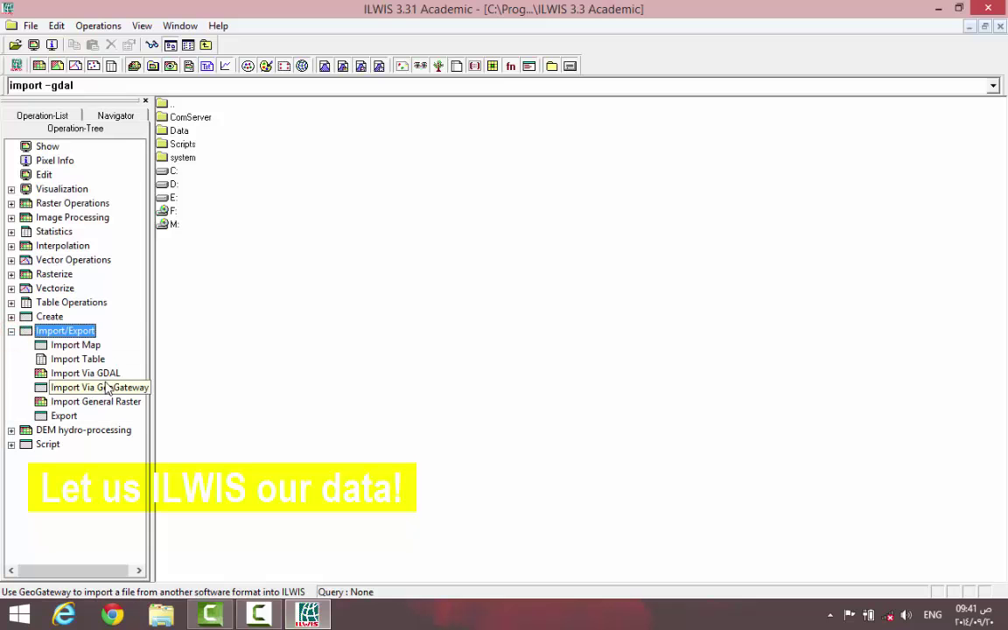
left_click(105, 374)
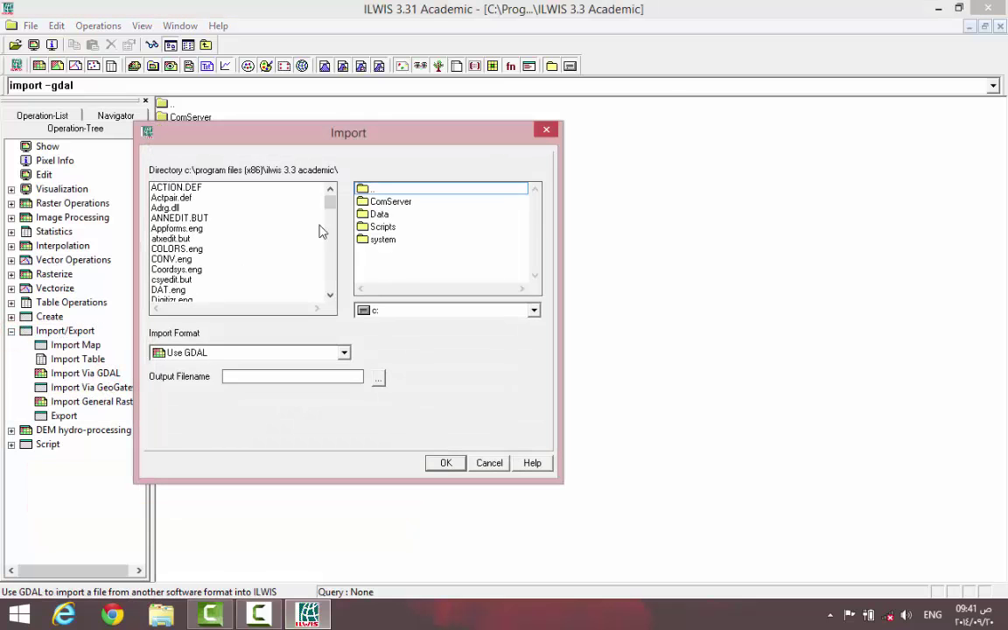
left_click(382, 310)
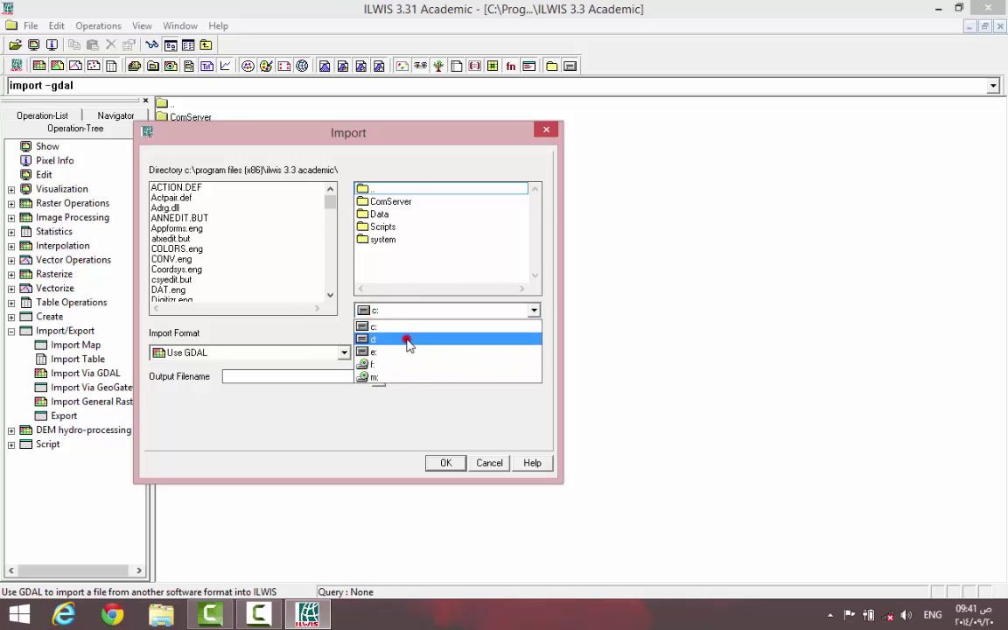
left_click(406, 338)
double_click(400, 206)
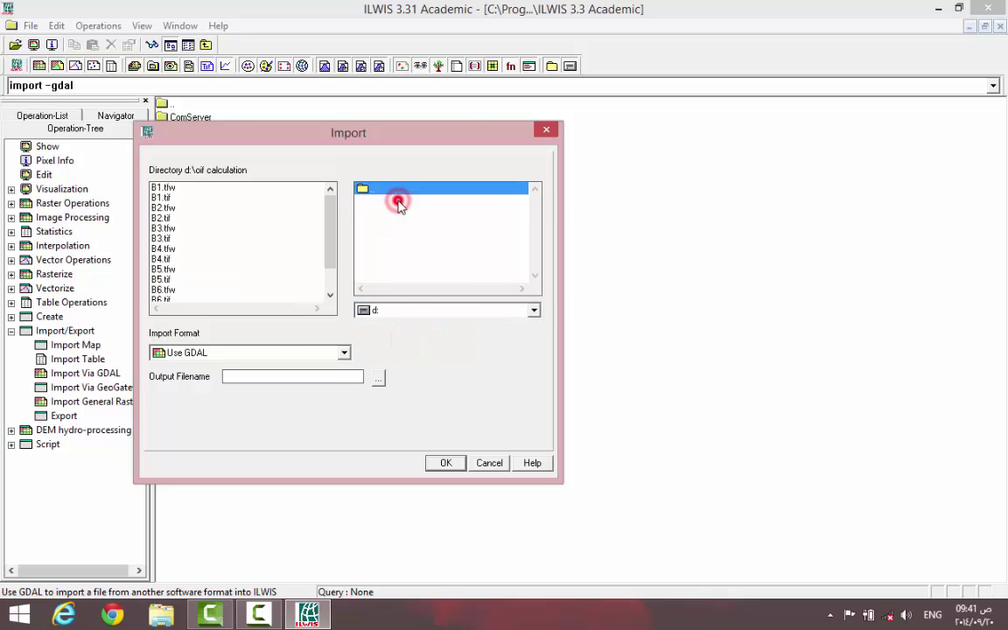
Import B1.tif using the Tagged Image File Format .TIF option, with output b1 in the D:\OIF calculation folder.
left_click(306, 352)
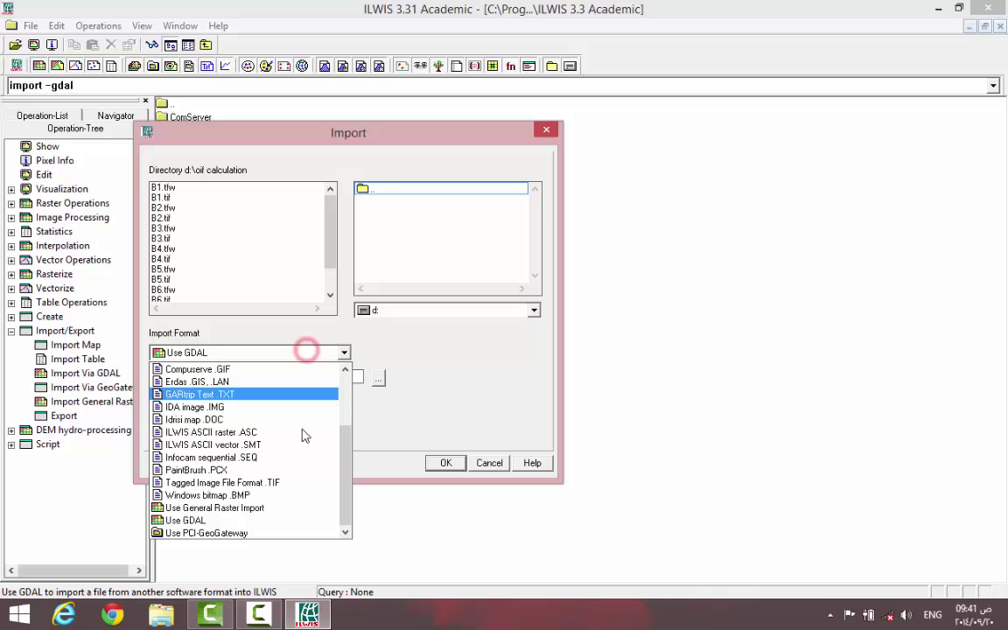
left_click(290, 481)
left_click(161, 187)
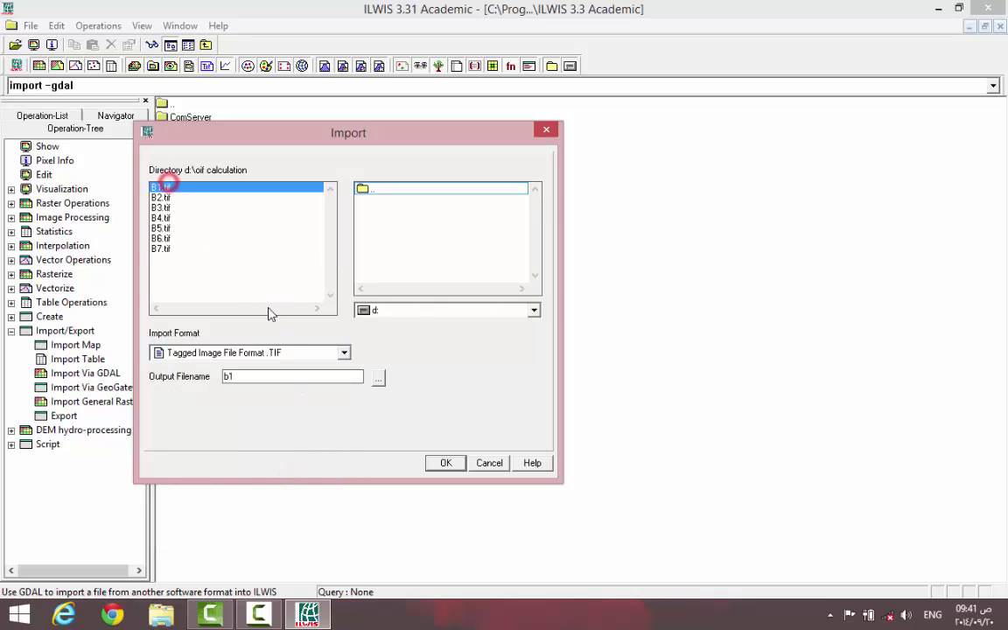
left_click(379, 378)
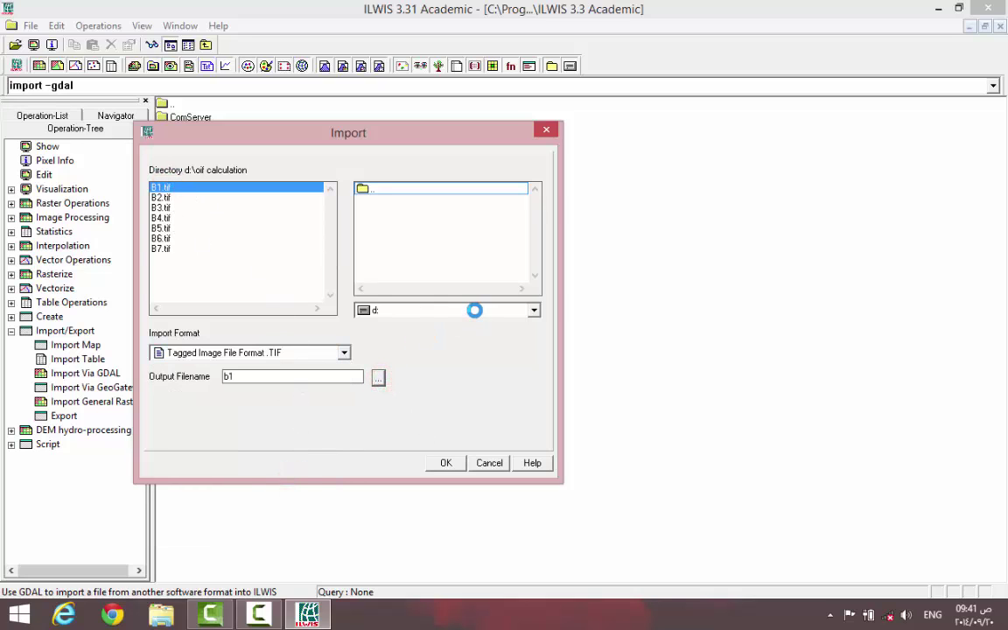
left_click_drag(617, 325, 617, 370)
left_click(415, 293)
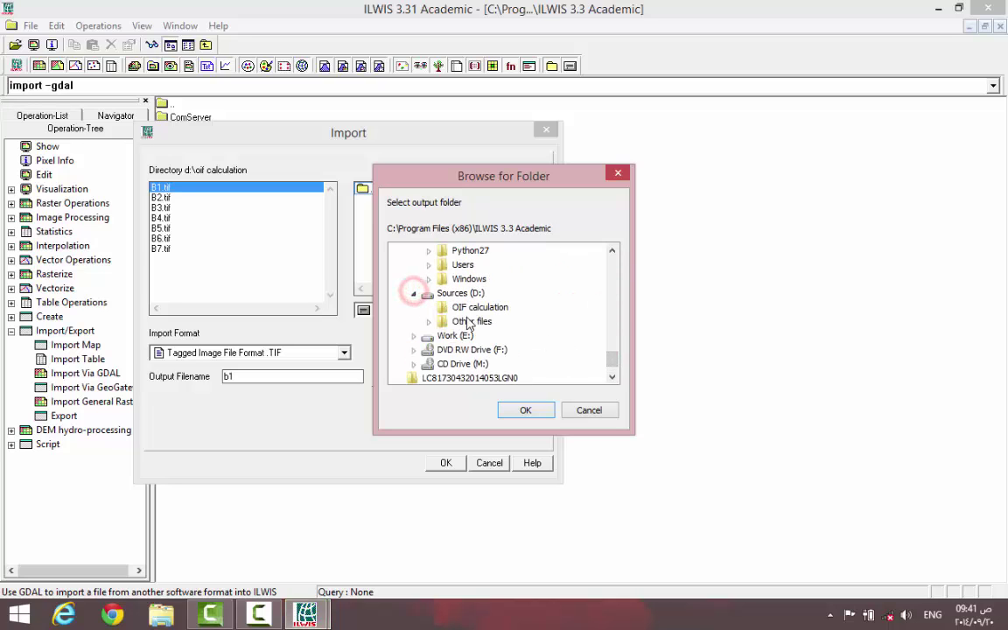
left_click(440, 307)
left_click(525, 411)
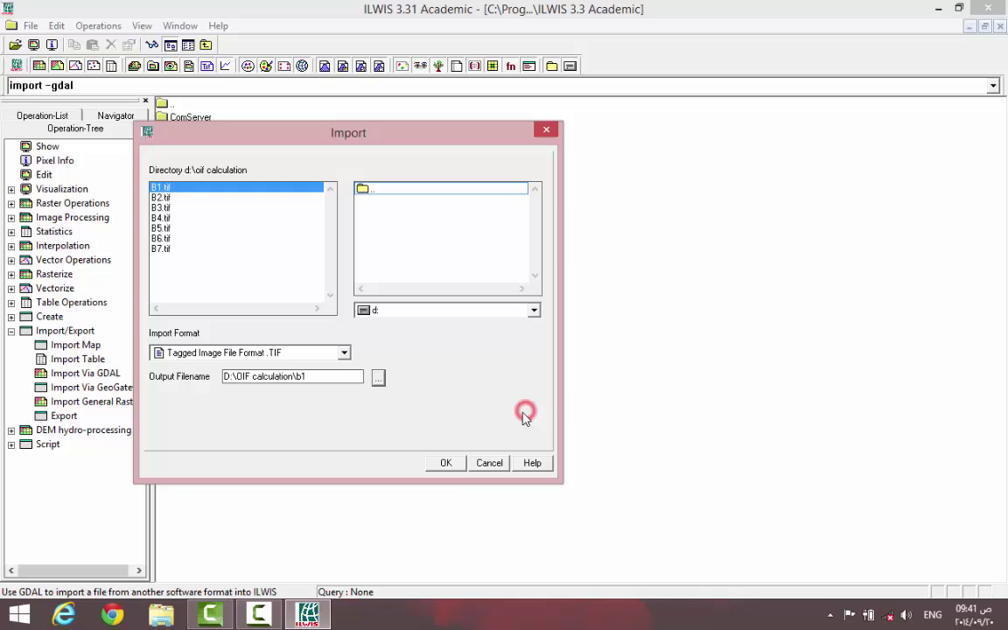
left_click(452, 467)
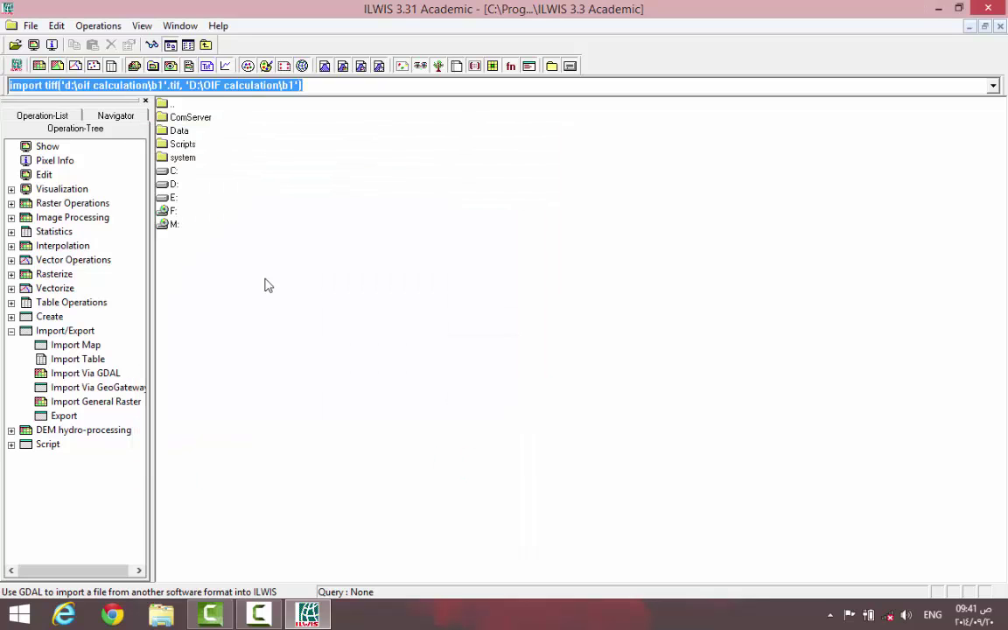
Open the D:\OIF calculation folder and import B2.tif in Tagged Image File Format .TIF with output name b2.
double_click(175, 181)
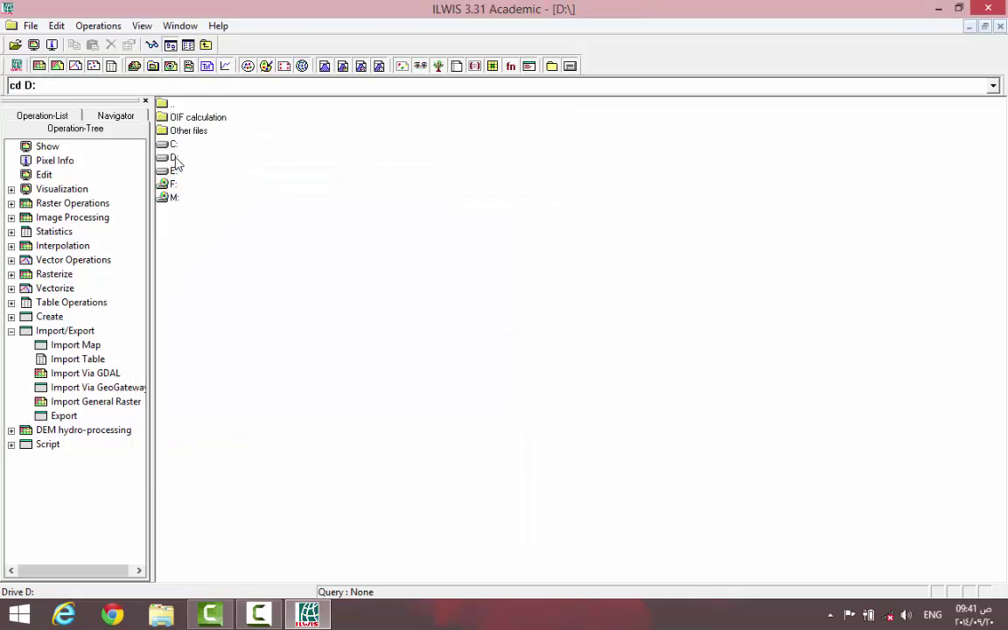
double_click(182, 118)
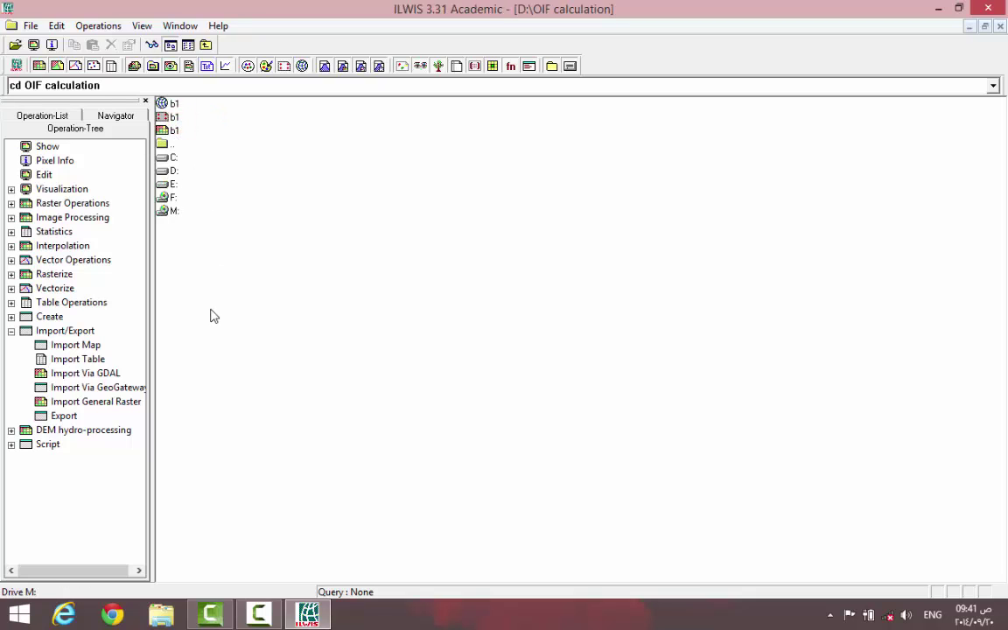
double_click(104, 373)
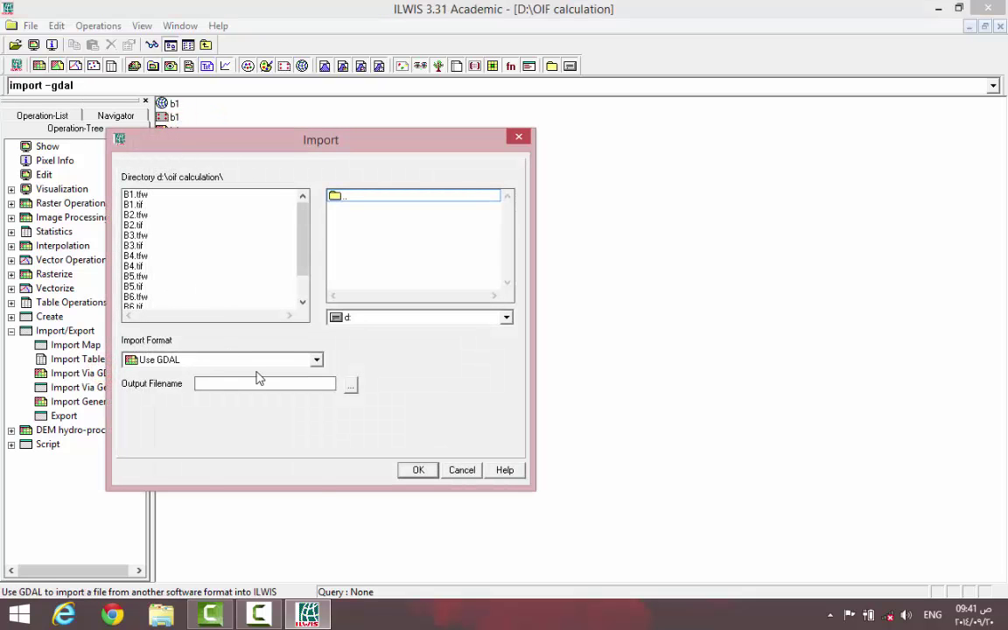
left_click(261, 357)
left_click(263, 488)
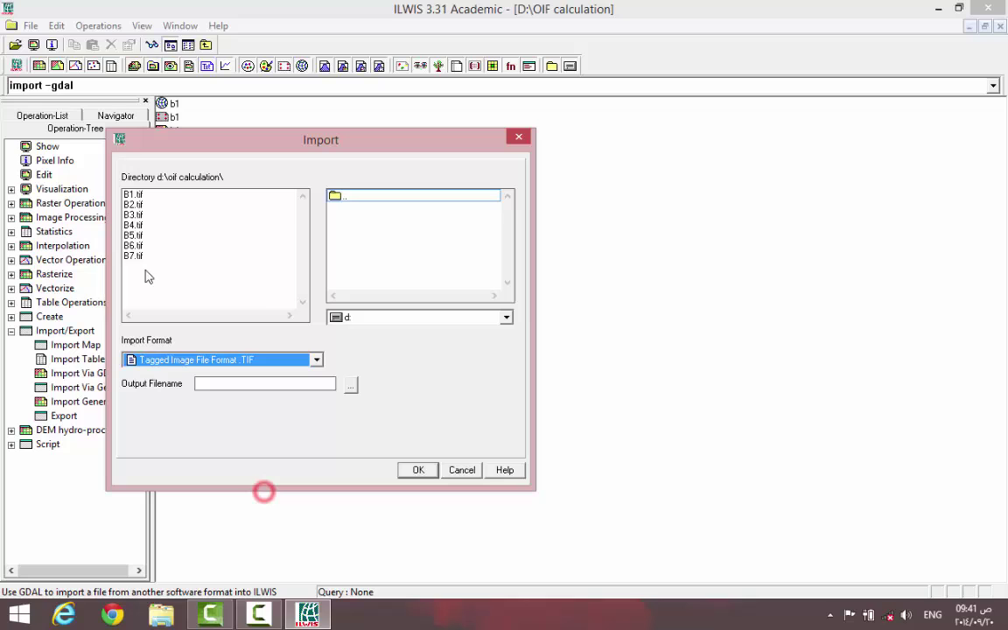
left_click(132, 205)
left_click(411, 471)
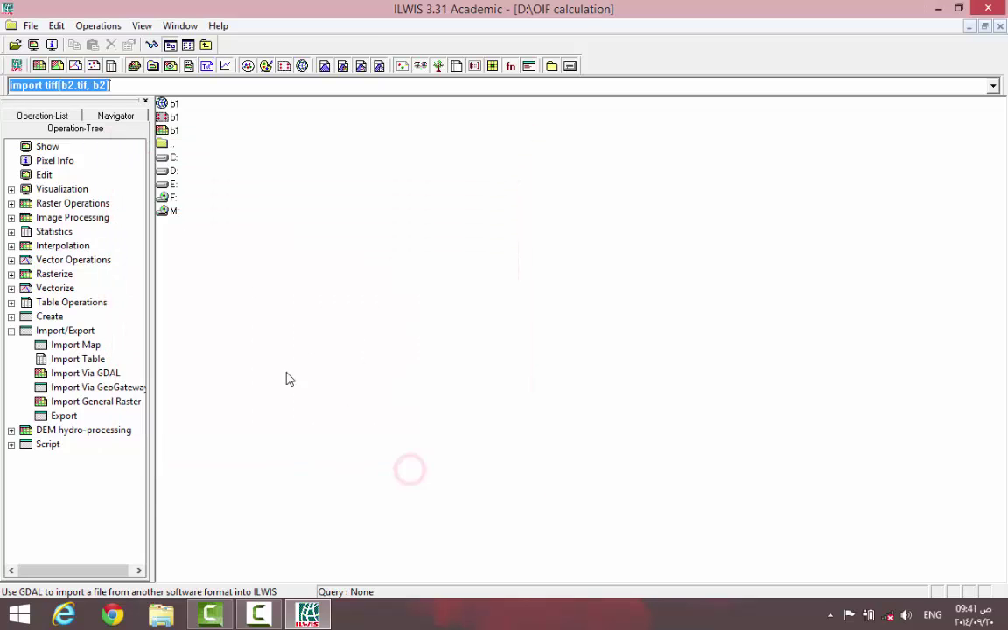
Import B3.tif in Tagged Image File Format .TIF with output name b3.
left_click(111, 374)
double_click(111, 374)
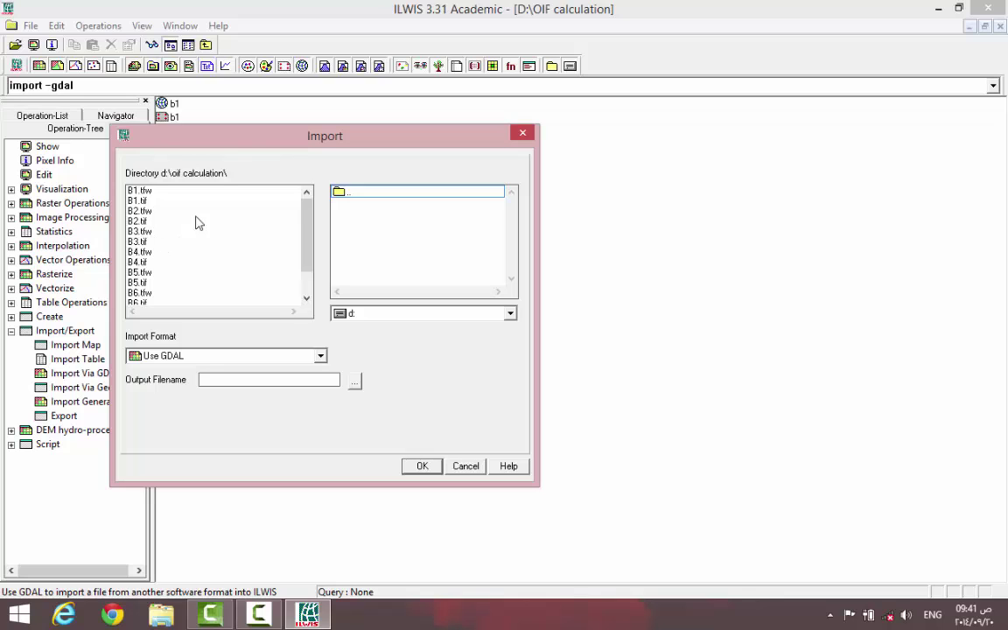
left_click_drag(239, 141, 439, 128)
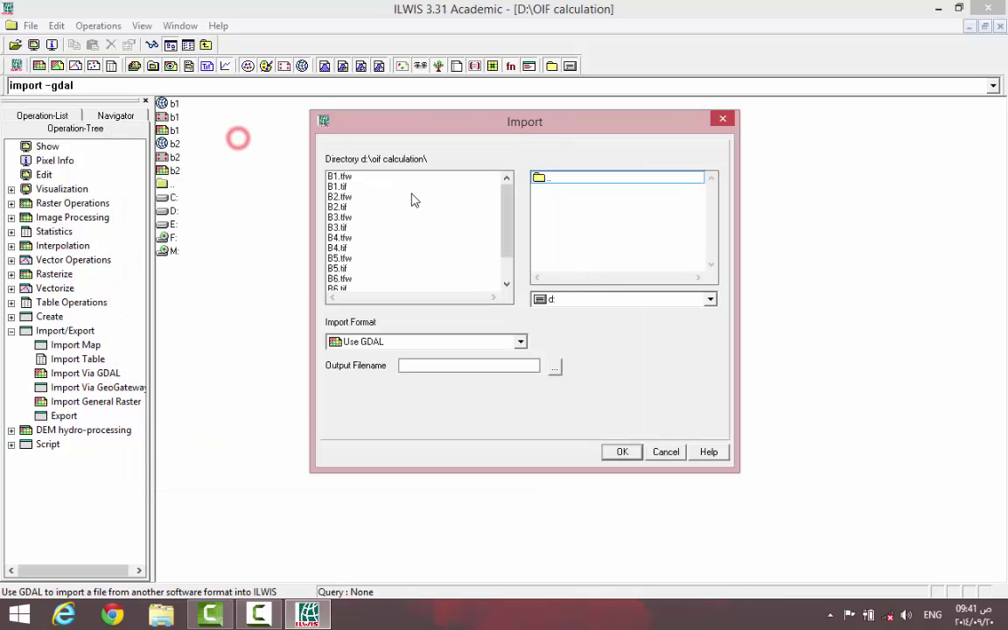
left_click(338, 227)
left_click(520, 341)
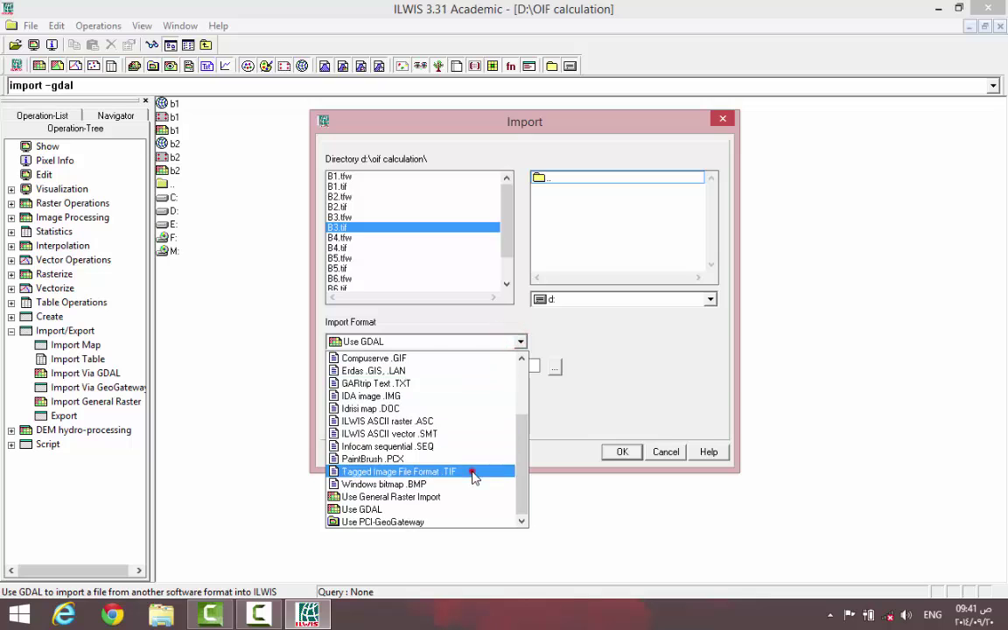
left_click(471, 473)
left_click(348, 197)
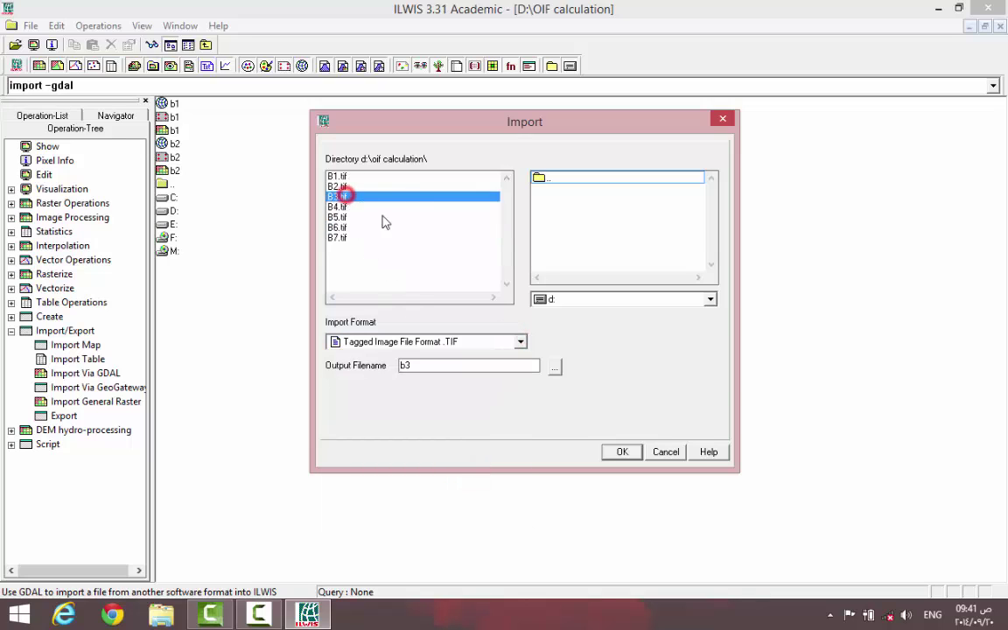
left_click(624, 452)
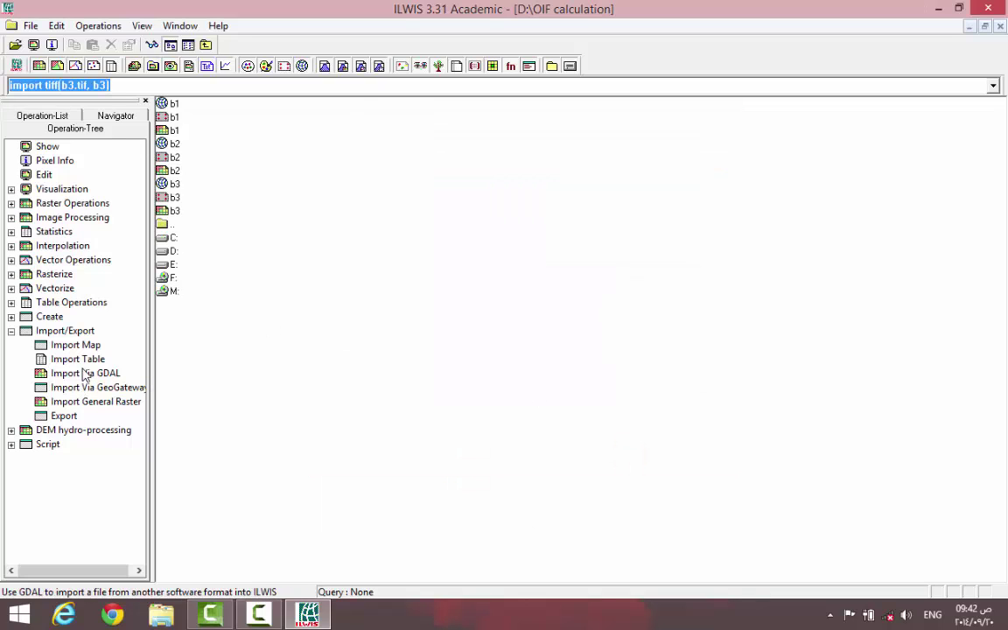
Import B4.tif in Tagged Image File Format .TIF with output name b4.
left_click(85, 373)
left_click(296, 342)
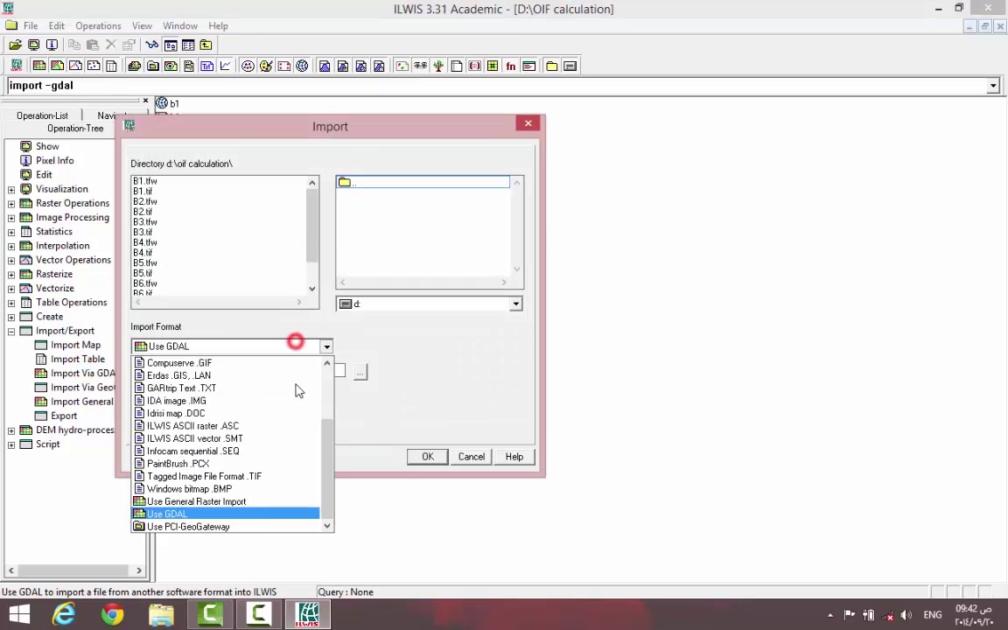
left_click(269, 476)
left_click(147, 212)
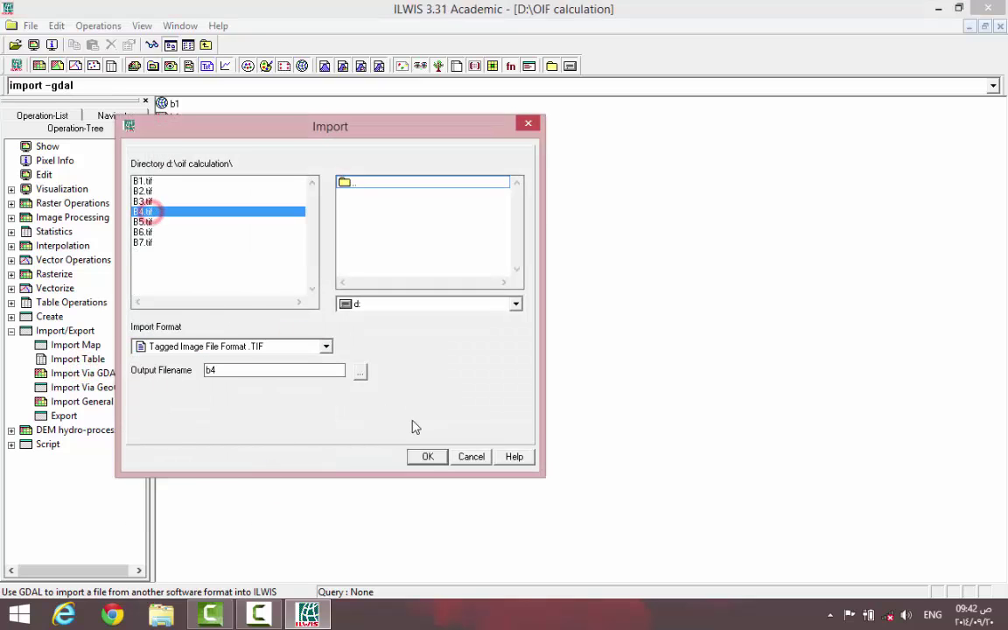
left_click(429, 459)
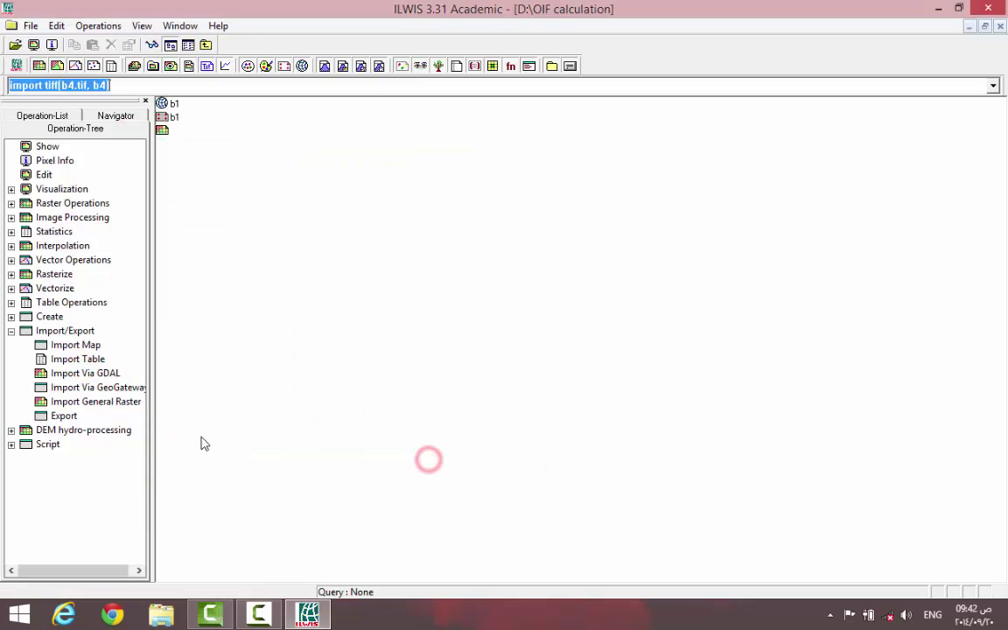
Import B5.tif in Tagged Image File Format .TIF with output name b5.
left_click(107, 373)
left_click(175, 359)
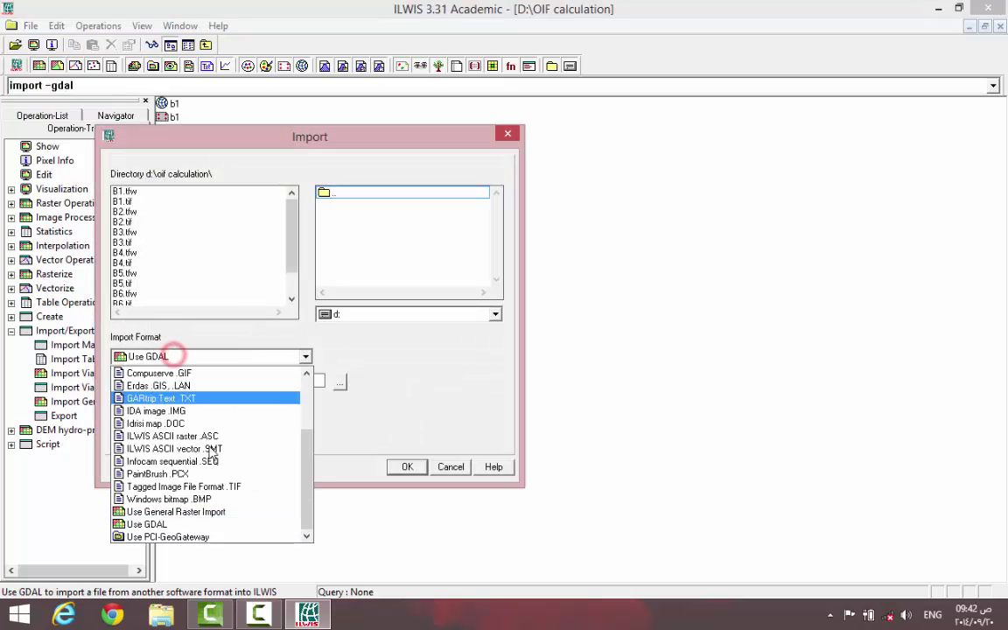
left_click(230, 486)
left_click(127, 232)
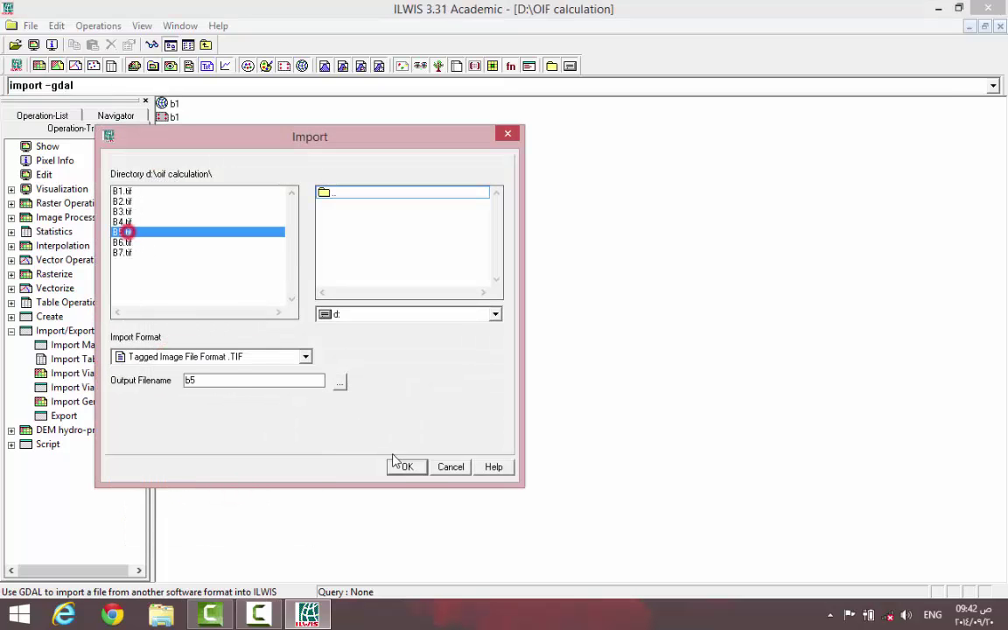
left_click(407, 467)
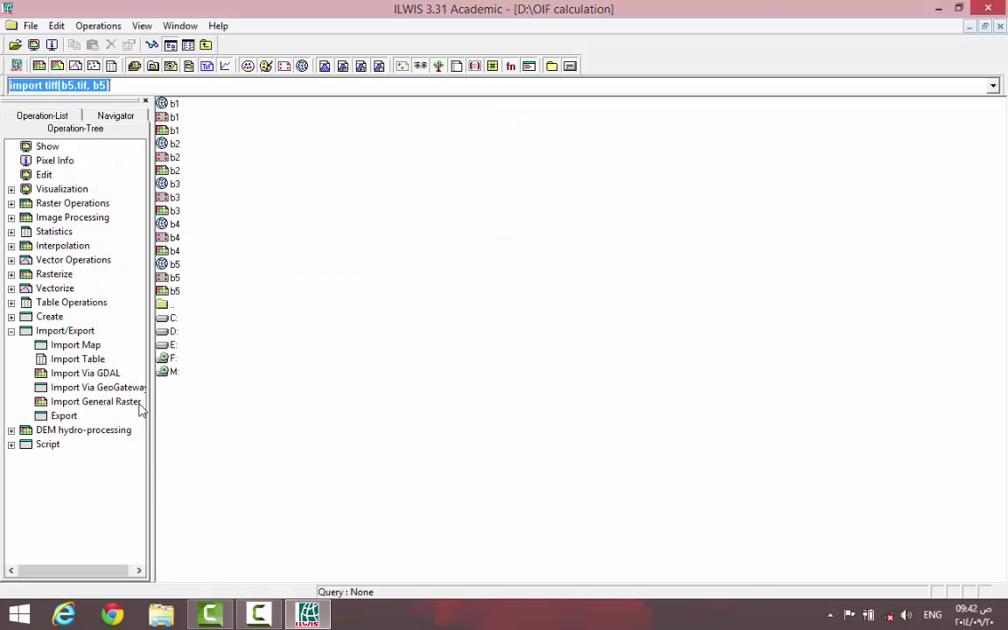
Import B6.tif in Tagged Image File Format .TIF with output name b6.
double_click(114, 374)
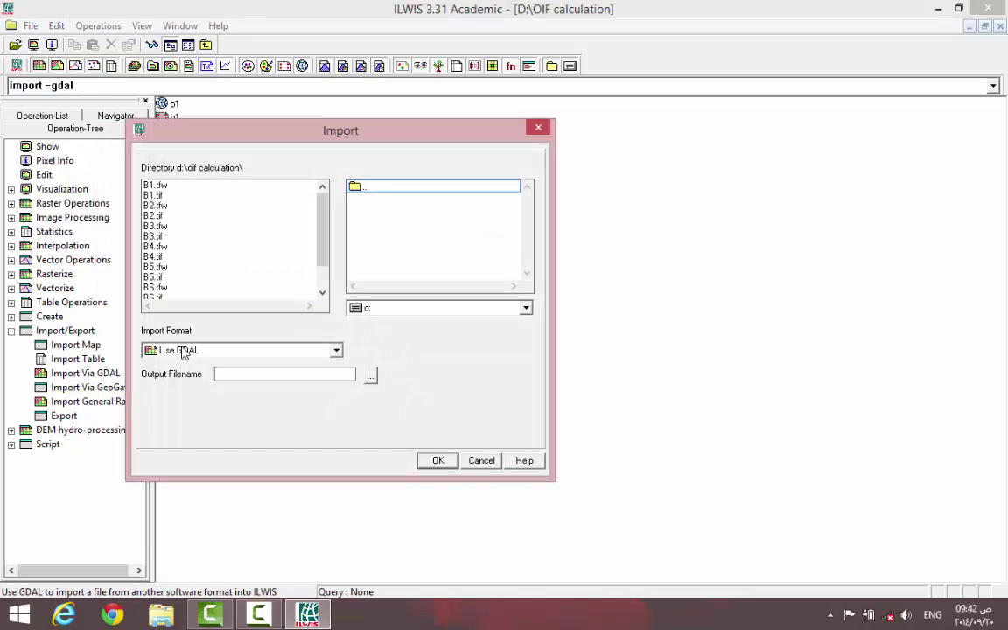
left_click(158, 350)
left_click(258, 481)
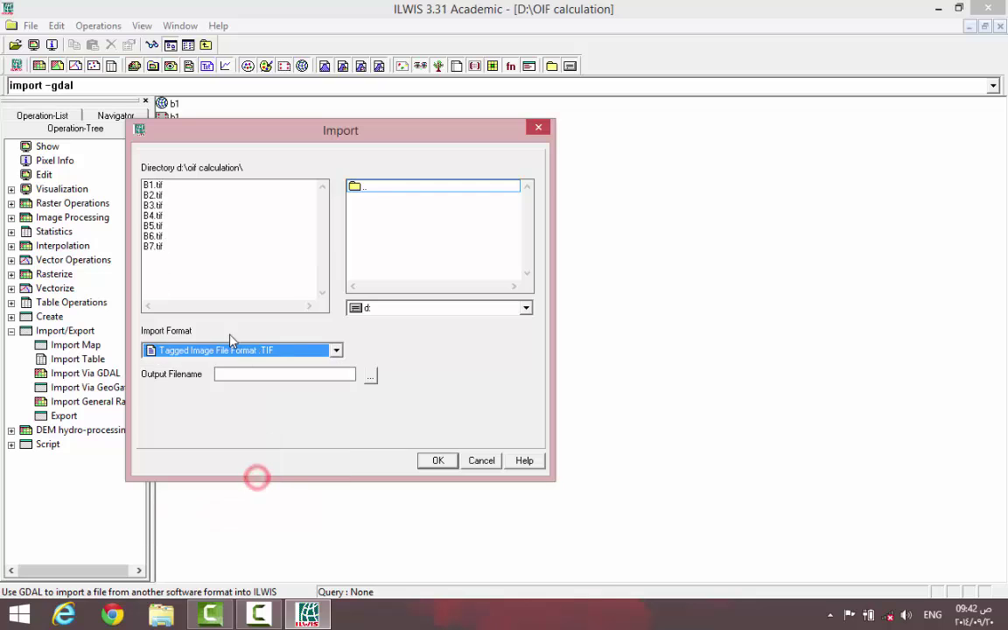
left_click_drag(192, 151, 413, 139)
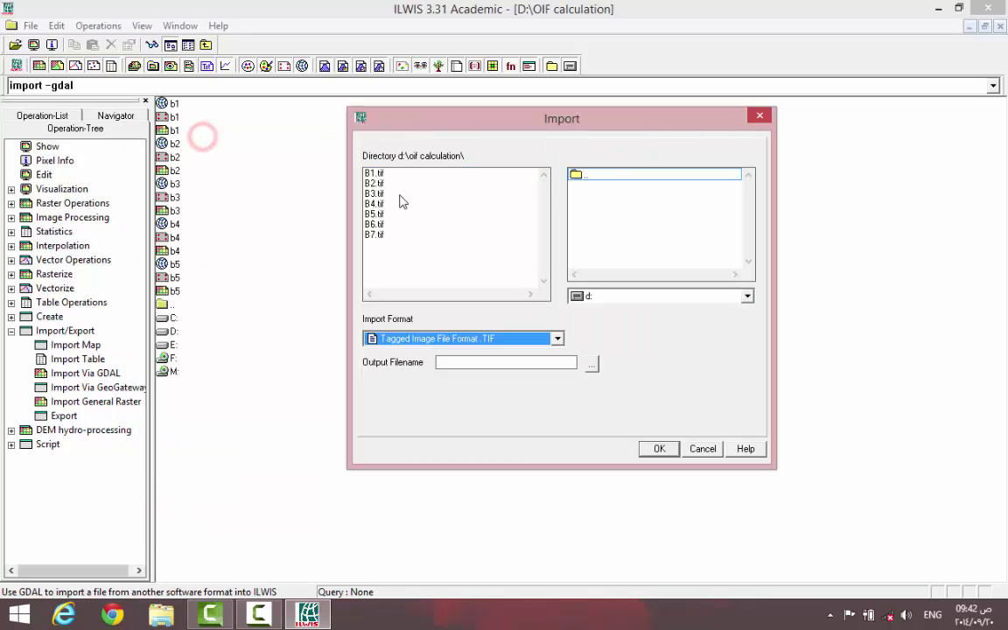
left_click(375, 224)
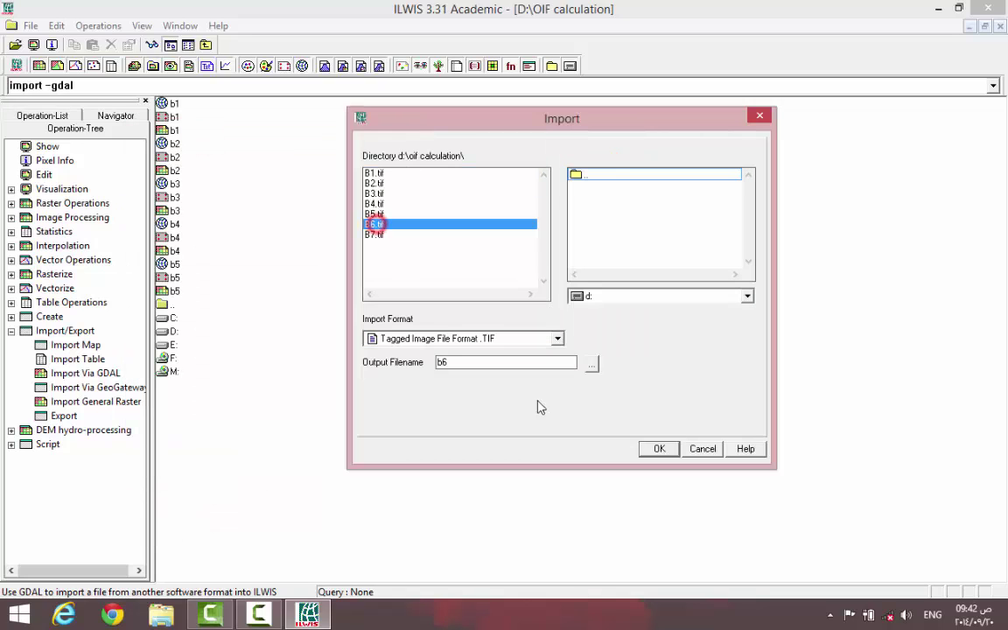
left_click(659, 448)
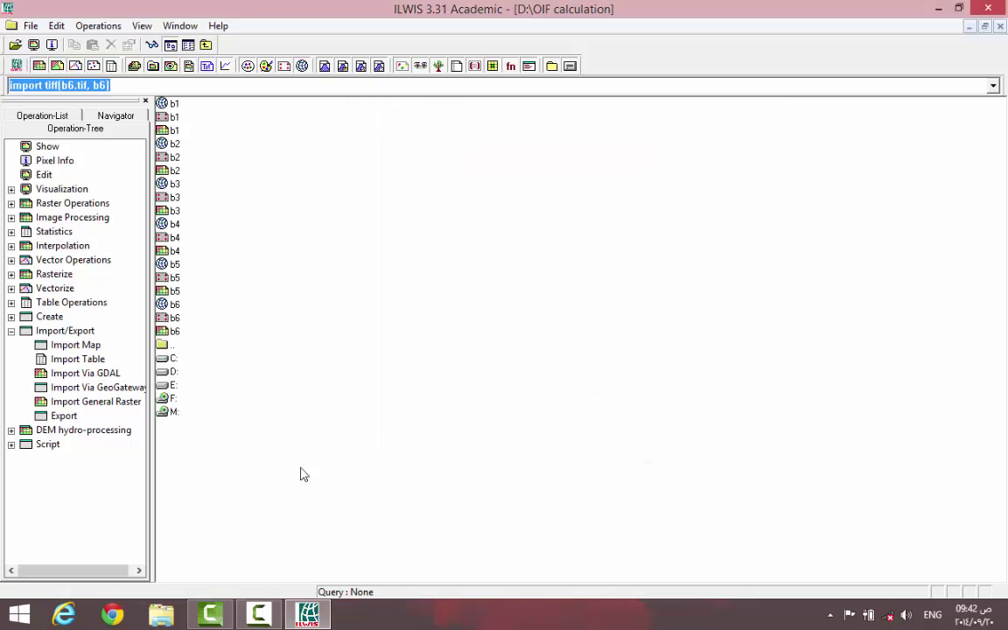
Import B7.tif in Tagged Image File Format .TIF with output name b7.
left_click(114, 373)
left_click(235, 353)
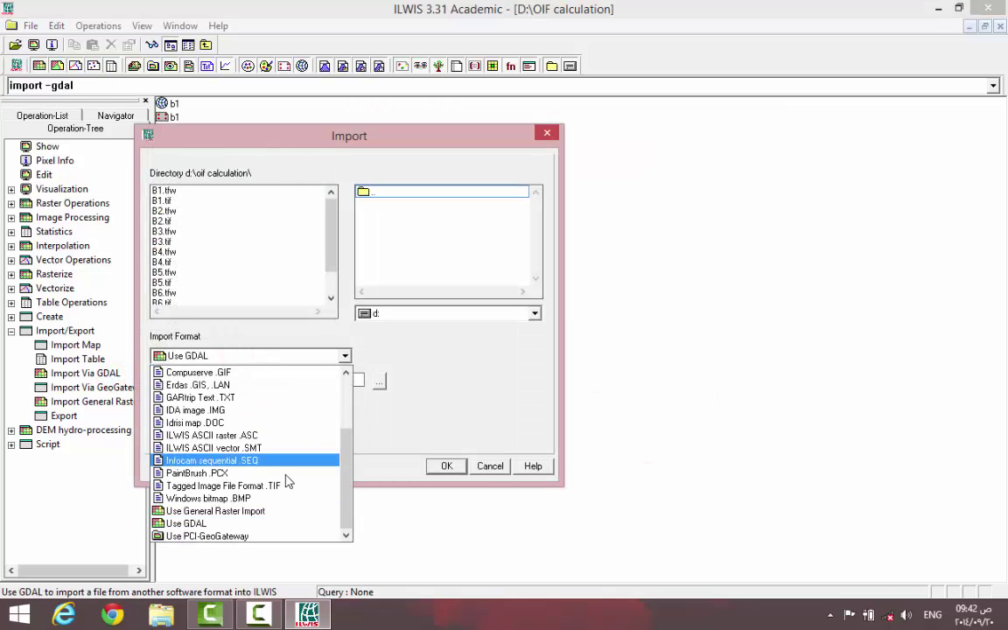
left_click(288, 482)
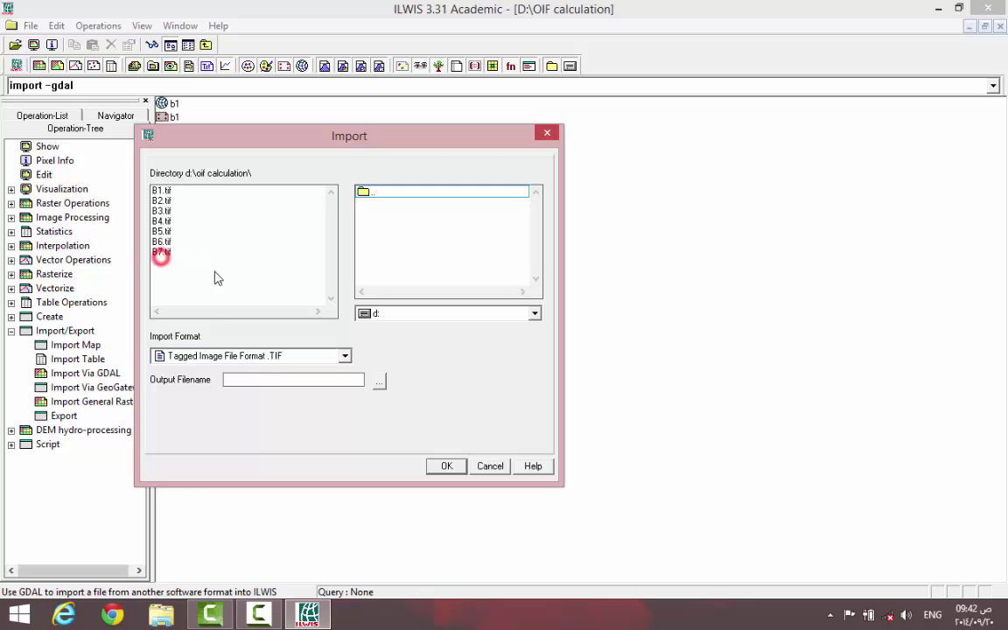
left_click(162, 252)
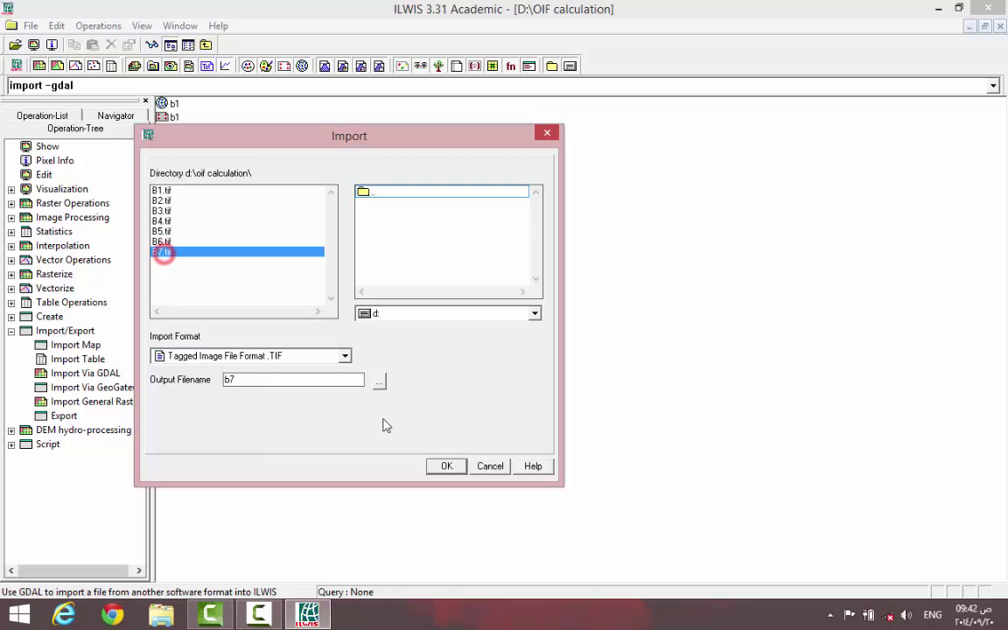
left_click(442, 467)
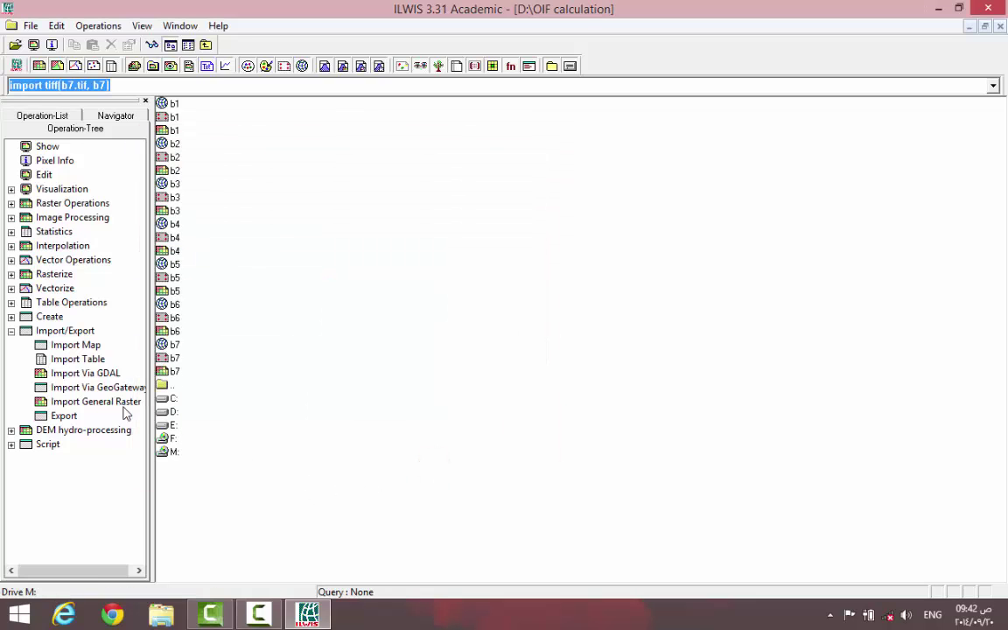
Create a new map list named OIF containing the raster maps b1 through b7.
left_click(11, 331)
left_click(10, 317)
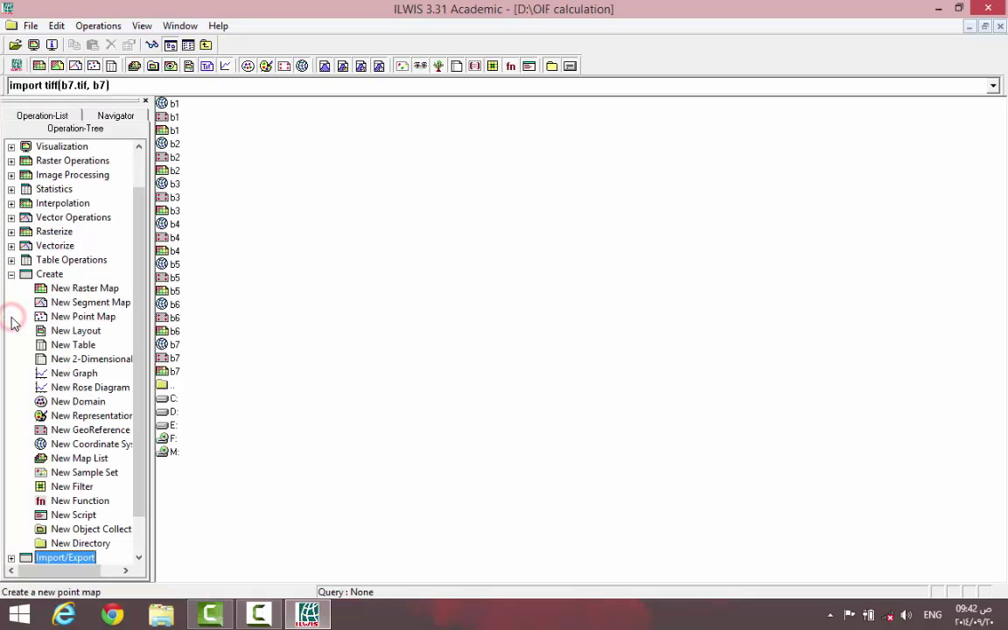
left_click(103, 458)
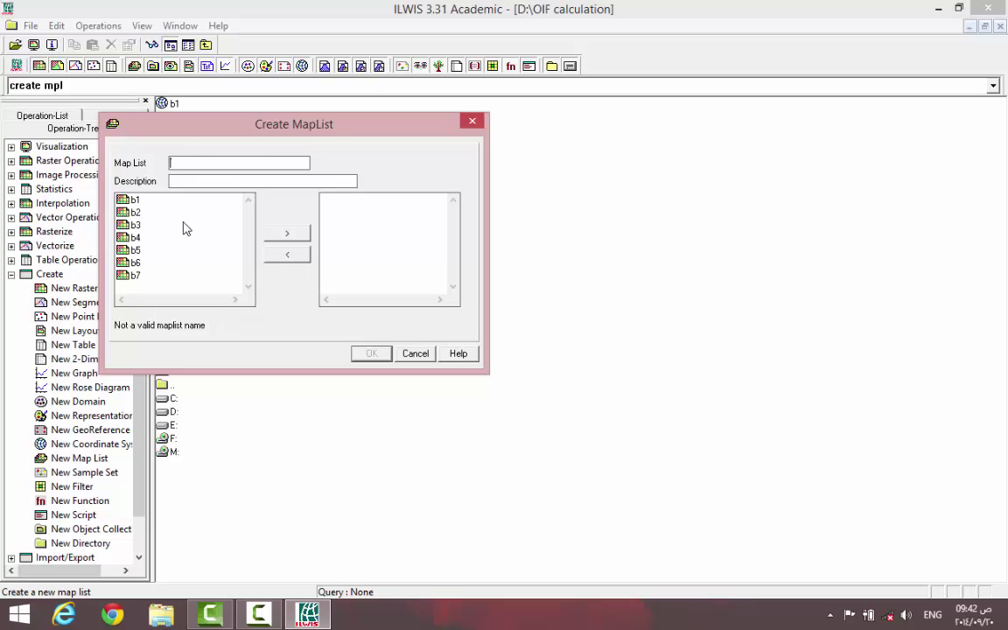
left_click(189, 160)
type("OIF")
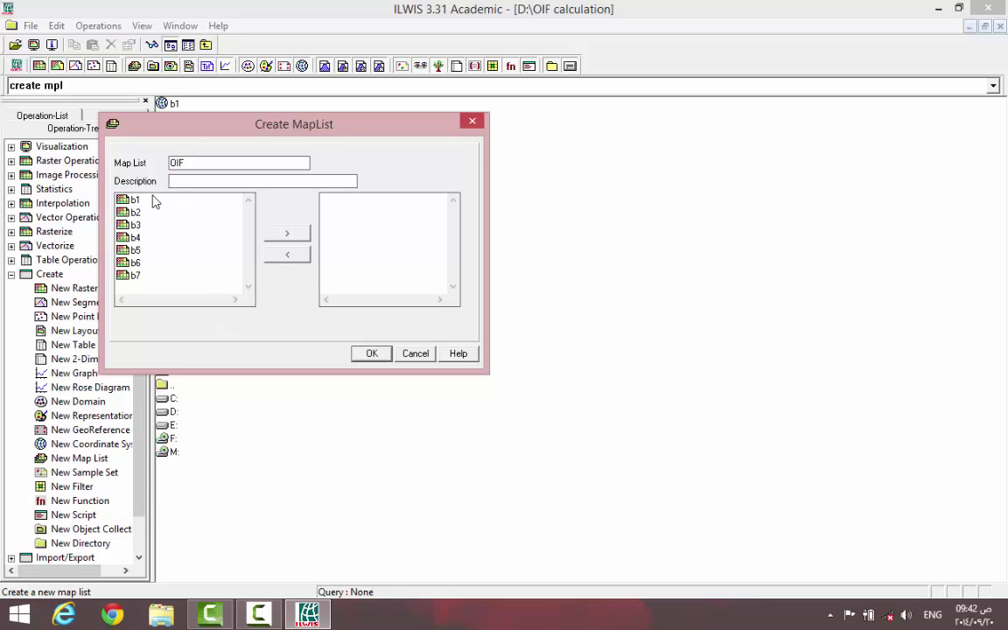
left_click_drag(152, 200, 132, 275)
left_click(277, 237)
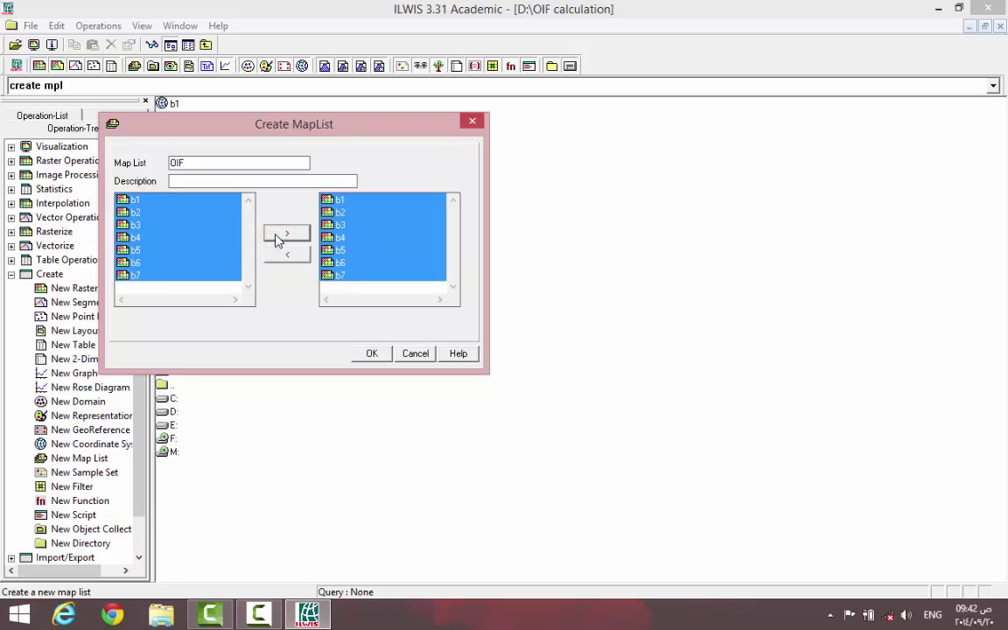
left_click(376, 353)
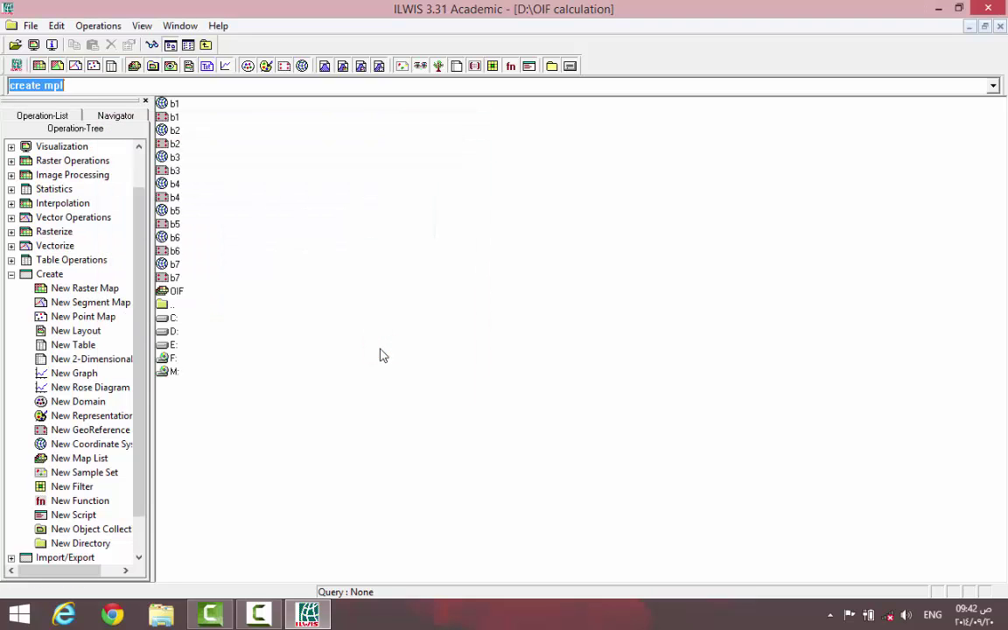
Show the correlation matrix of the OIF map list and move its window clear of the file list.
left_click(172, 291)
right_click(172, 290)
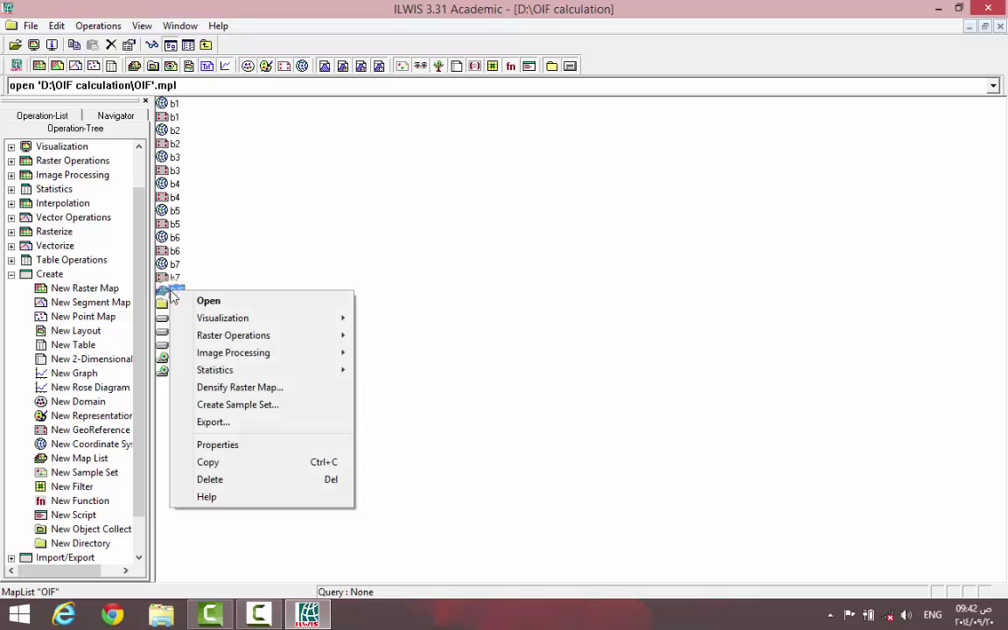
mouse_move(261, 369)
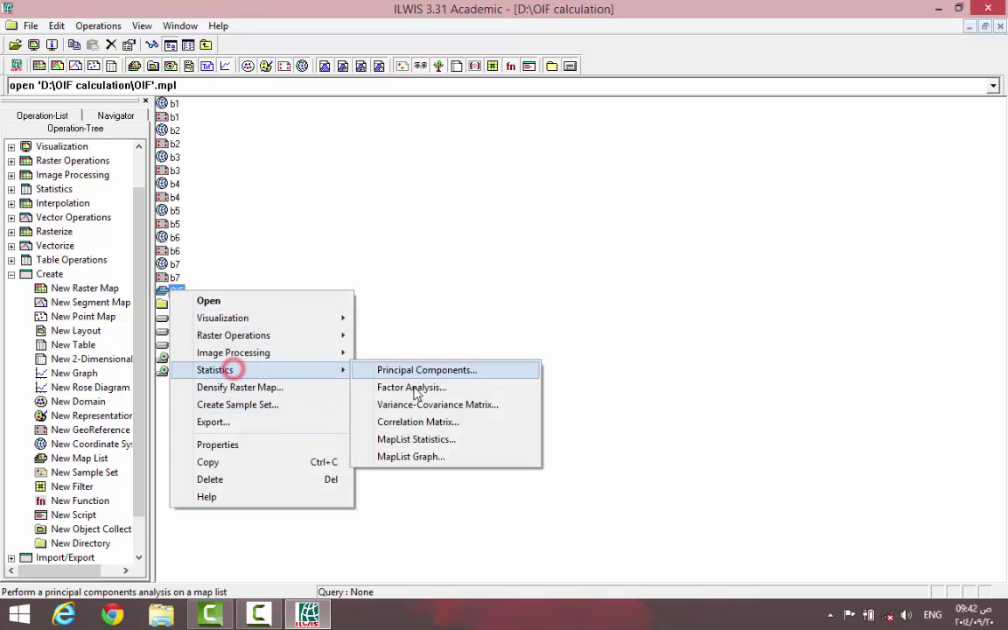
left_click(479, 424)
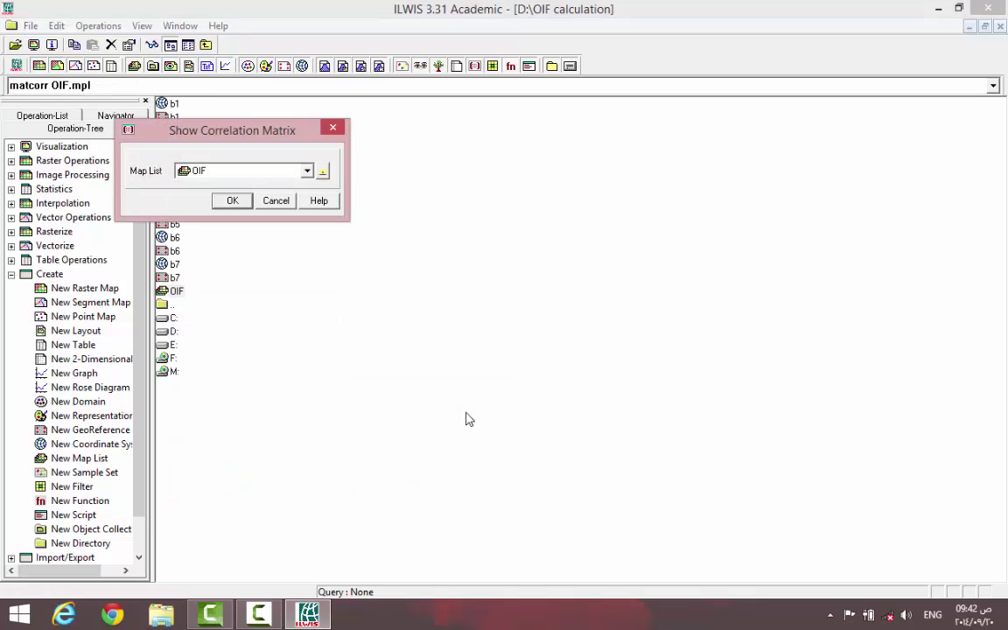
left_click(235, 203)
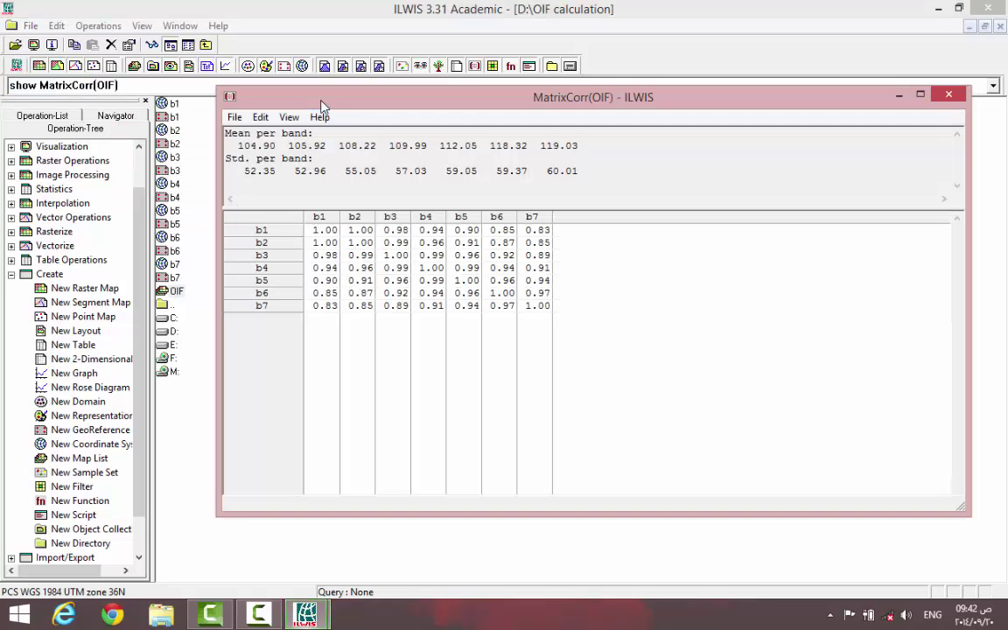
left_click_drag(321, 104, 406, 111)
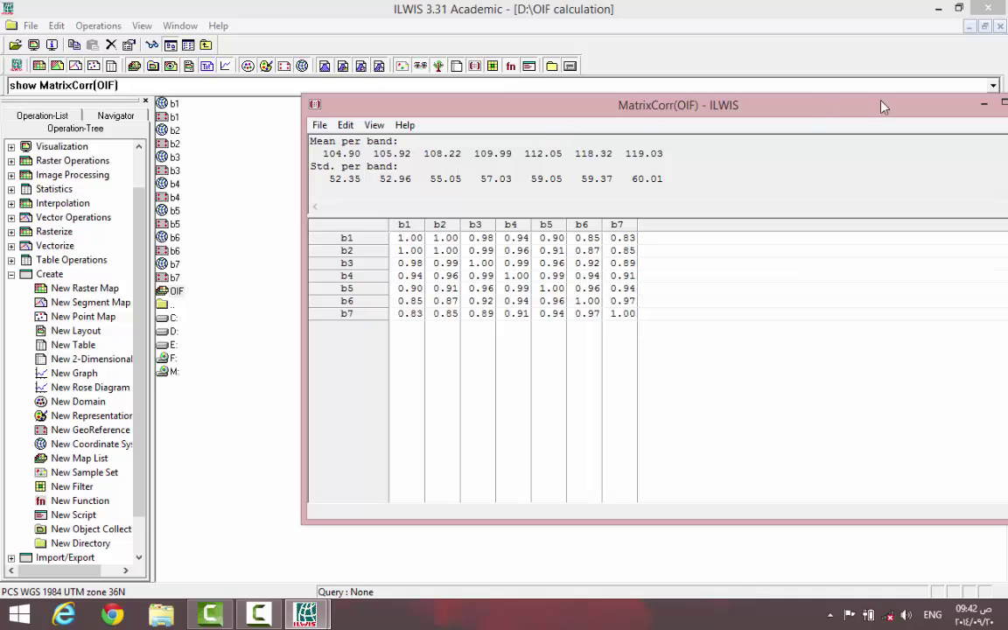
Close the correlation matrix, copy the OIF Index Highest Ranking list from the OIF map list, and close ILWIS.
left_click_drag(929, 107, 868, 107)
left_click(984, 106)
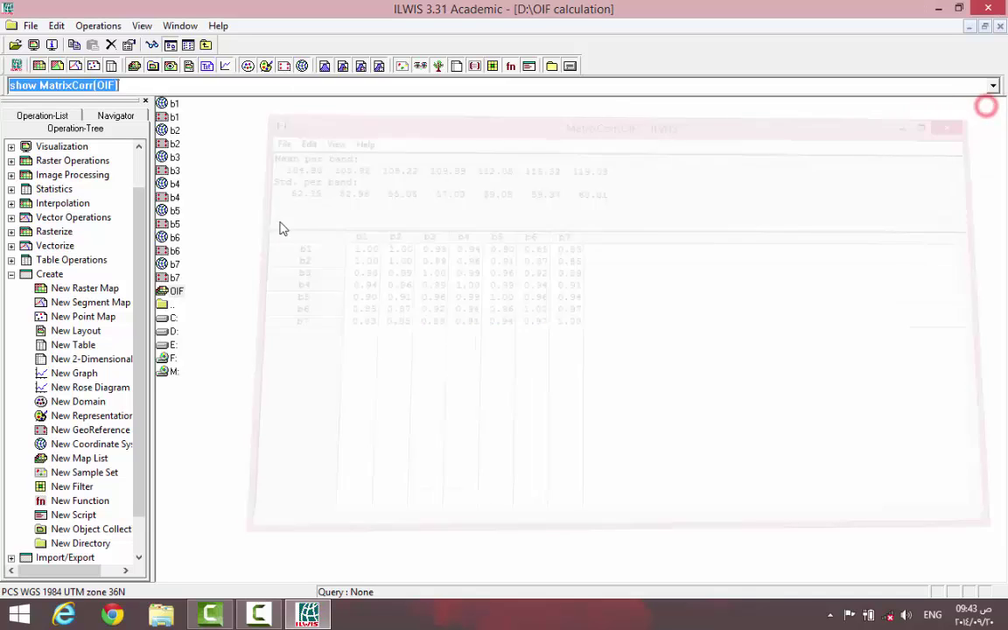
double_click(172, 293)
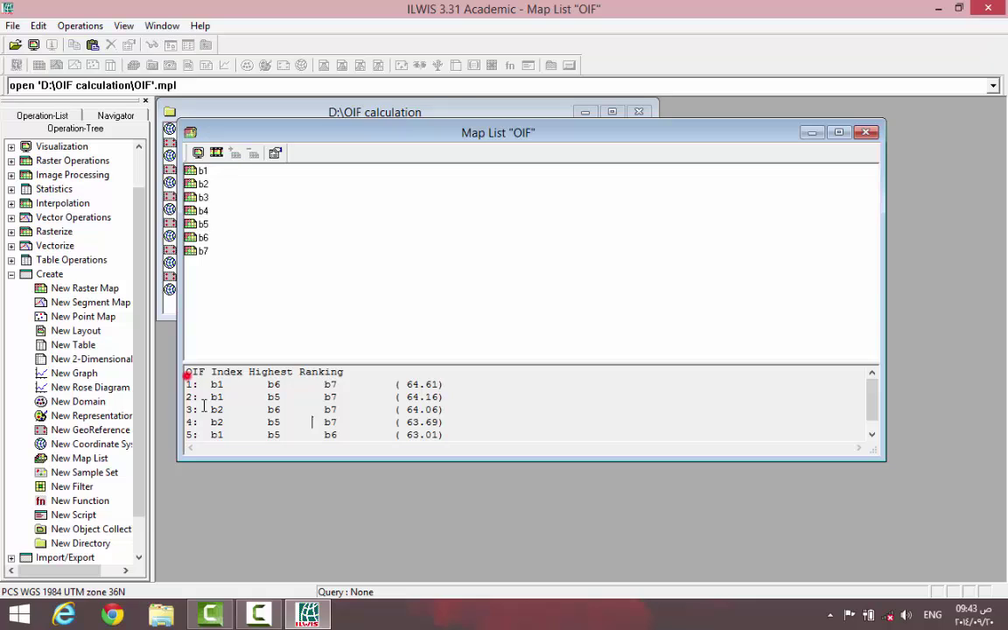
left_click_drag(187, 374, 426, 421)
right_click(427, 422)
left_click(461, 465)
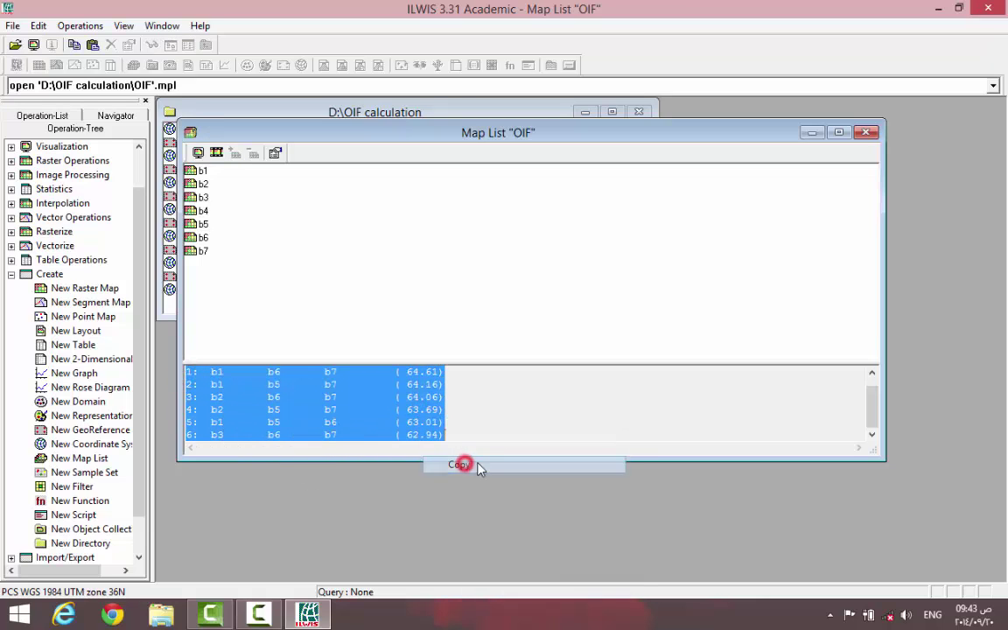
left_click(866, 132)
left_click(987, 8)
right_click(54, 320)
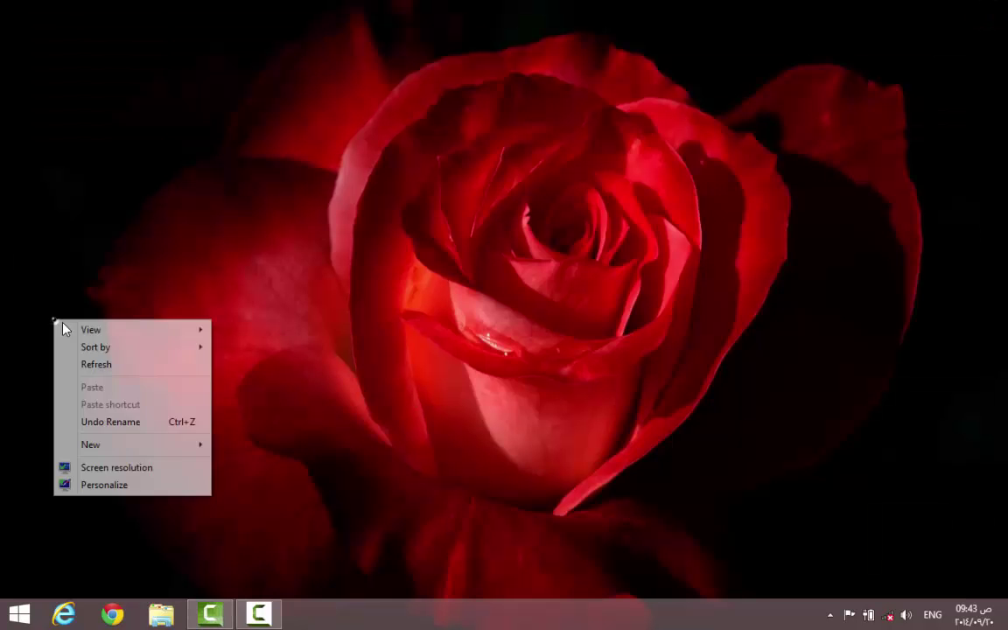
left_click(63, 329)
left_click(320, 424)
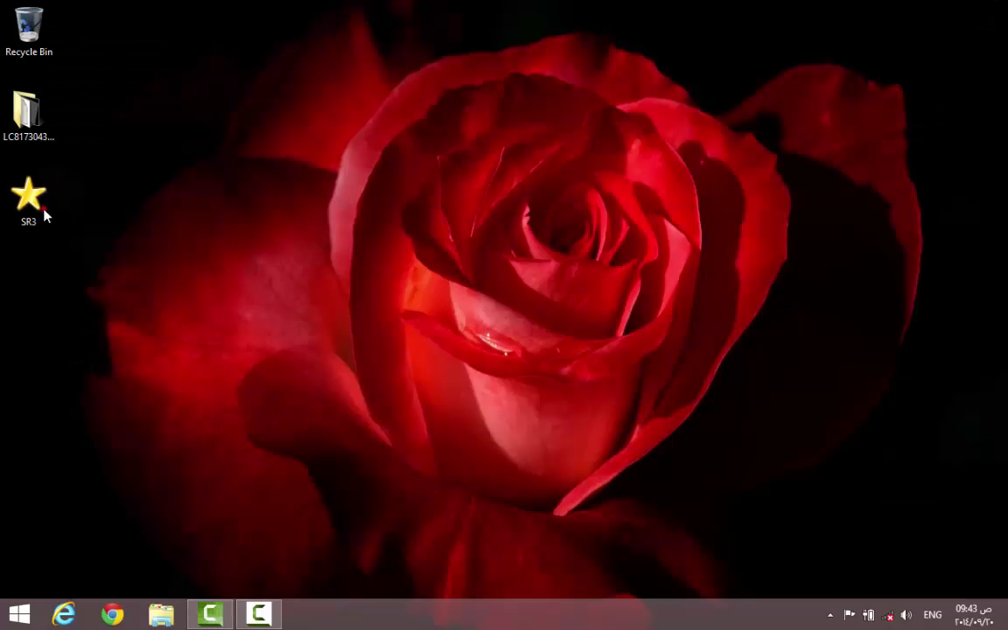
Create a new text document named OIF Ranks in the SR3 folder on the desktop.
left_click(43, 212)
key("Return")
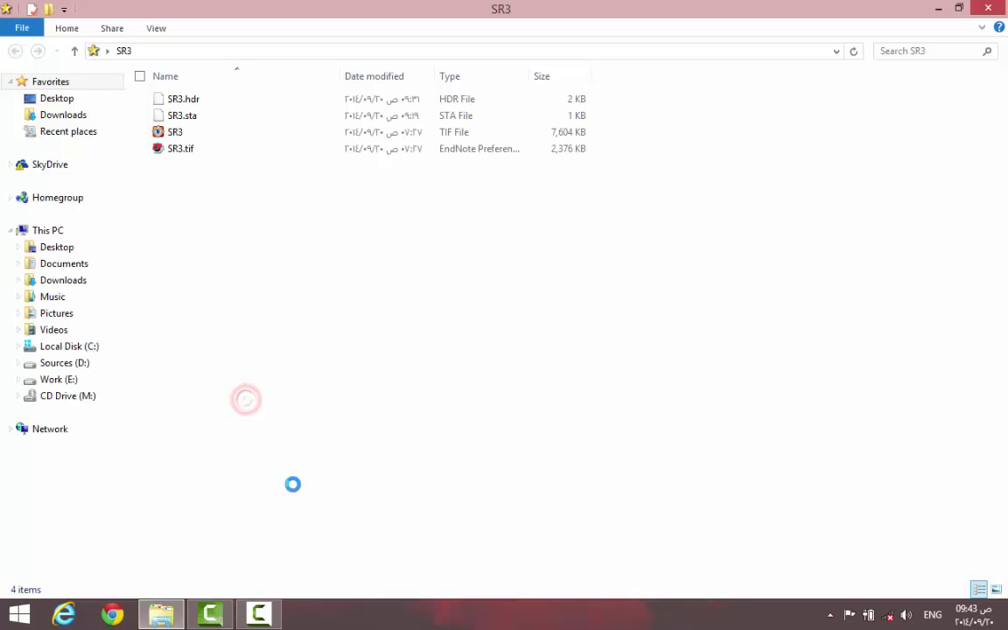
right_click(247, 402)
left_click(303, 365)
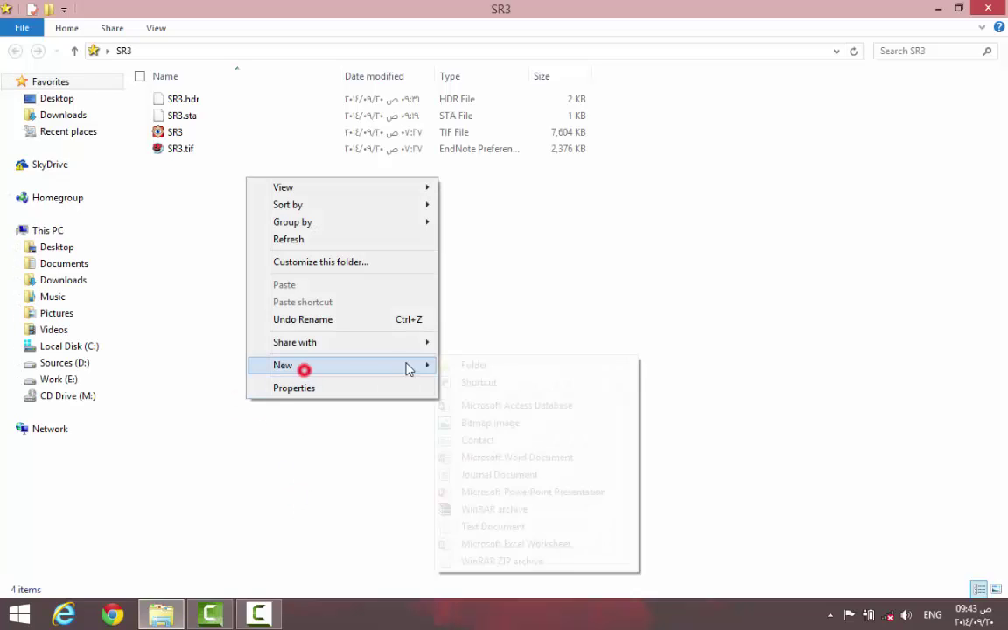
left_click(488, 526)
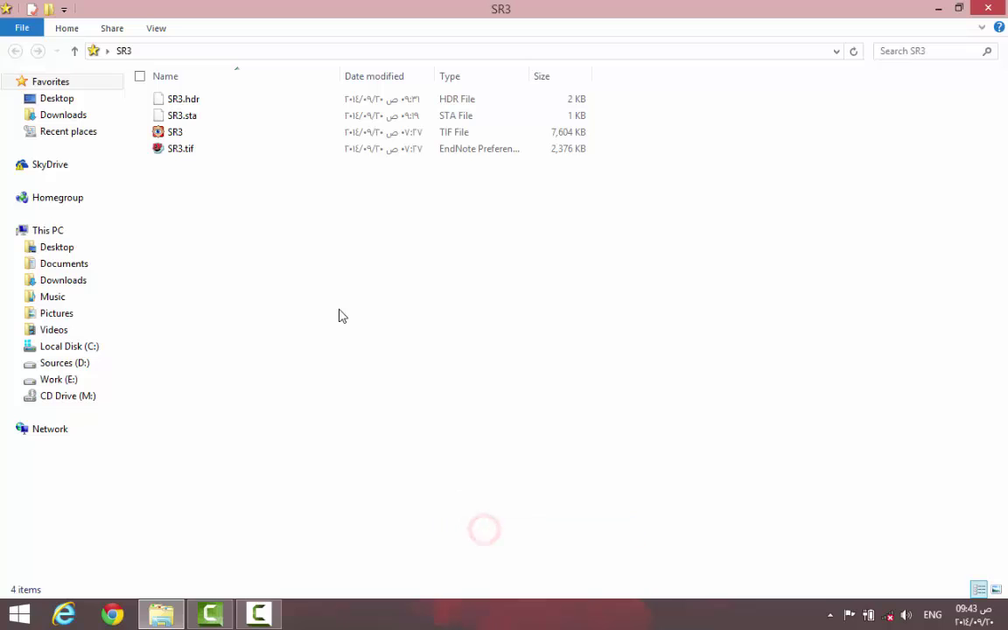
type("OIF Ranks")
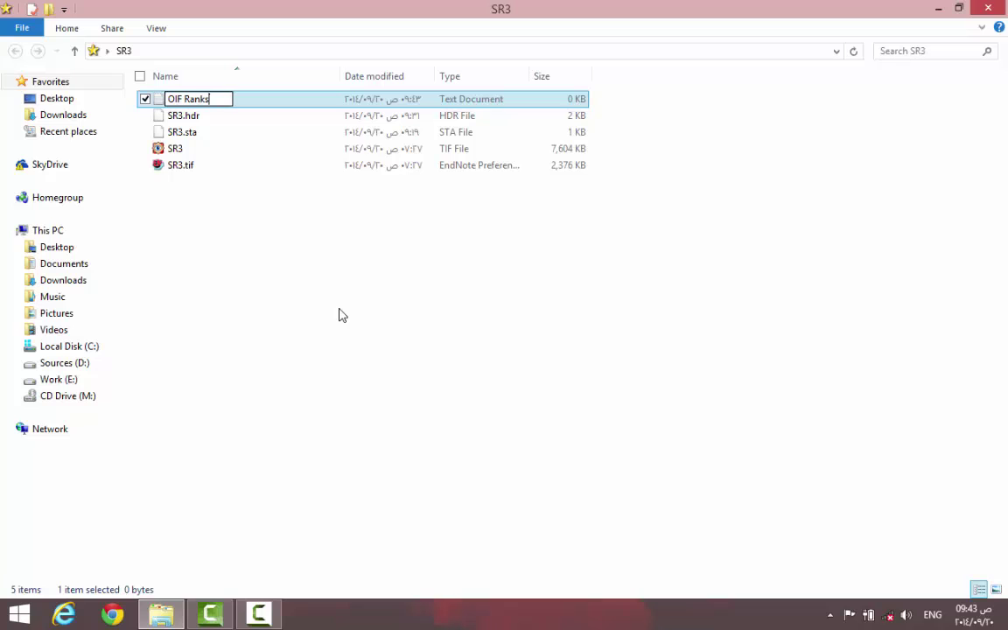
key("Return")
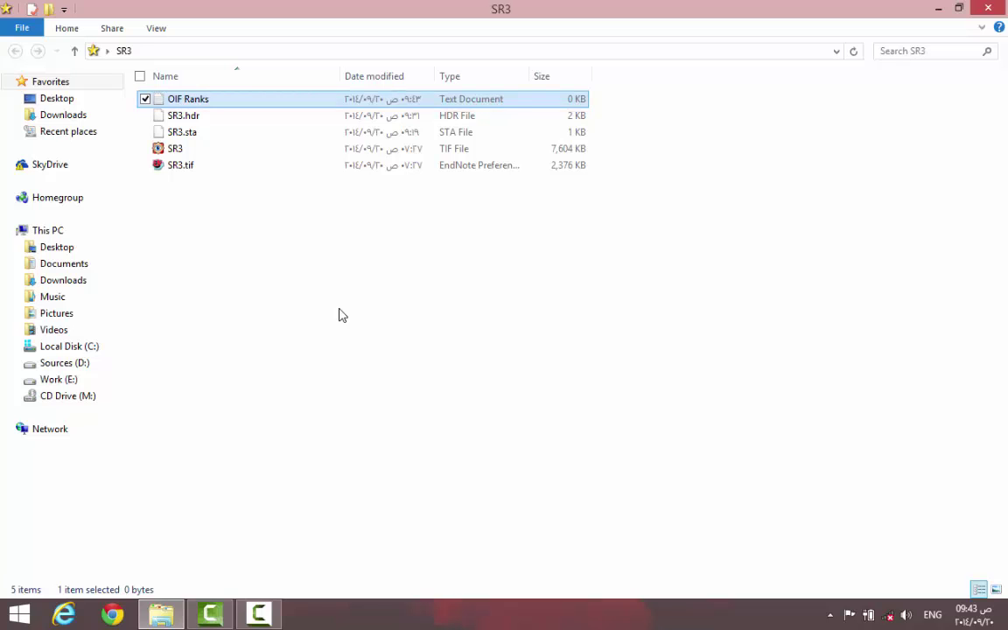
Paste the copied OIF ranking into the OIF Ranks text file, save it and minimize the window.
right_click(644, 142)
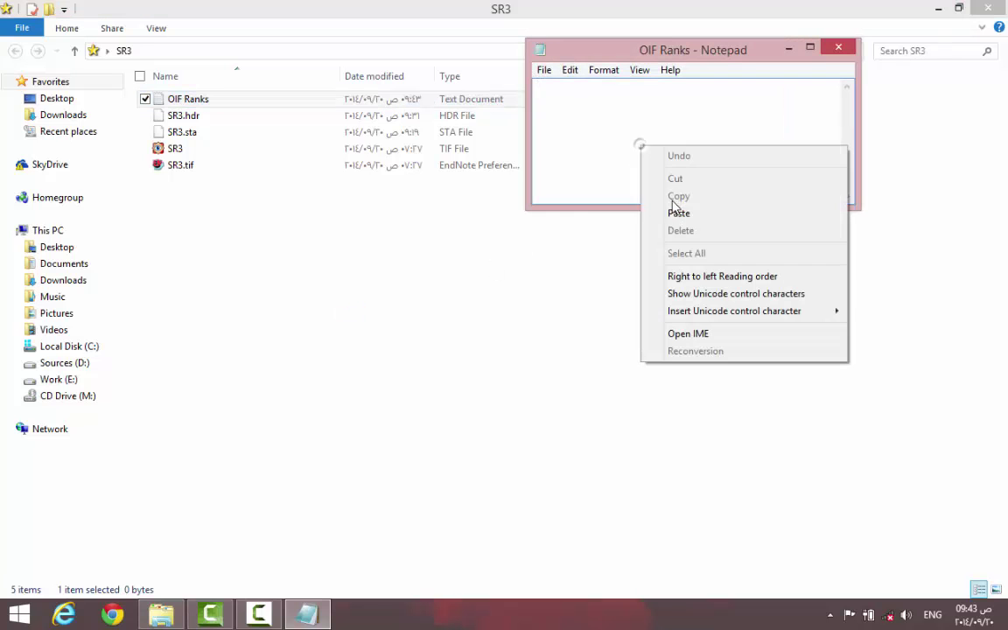
left_click(676, 212)
left_click(544, 70)
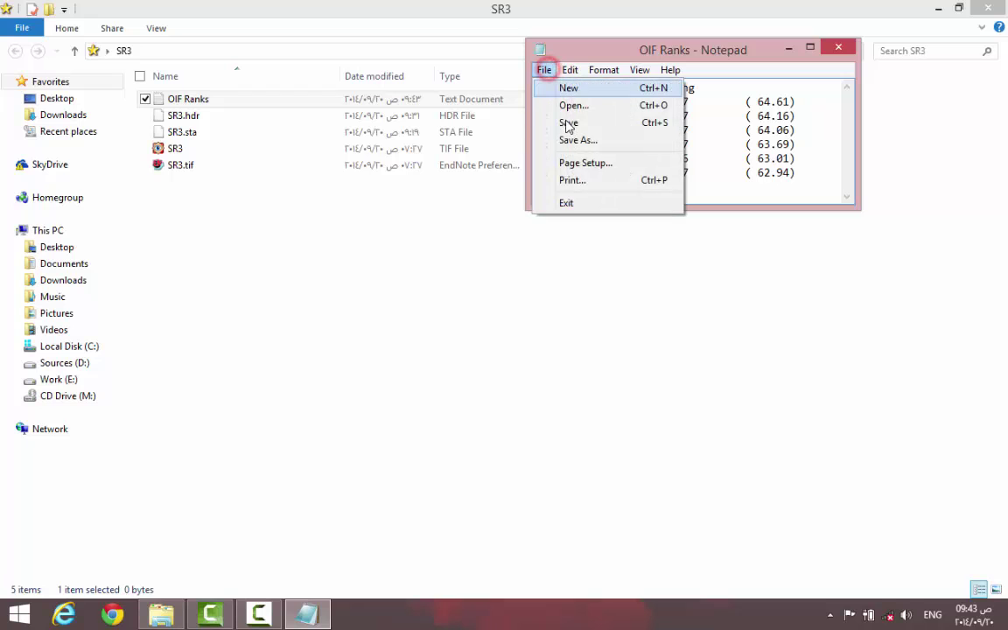
left_click(565, 126)
left_click(790, 47)
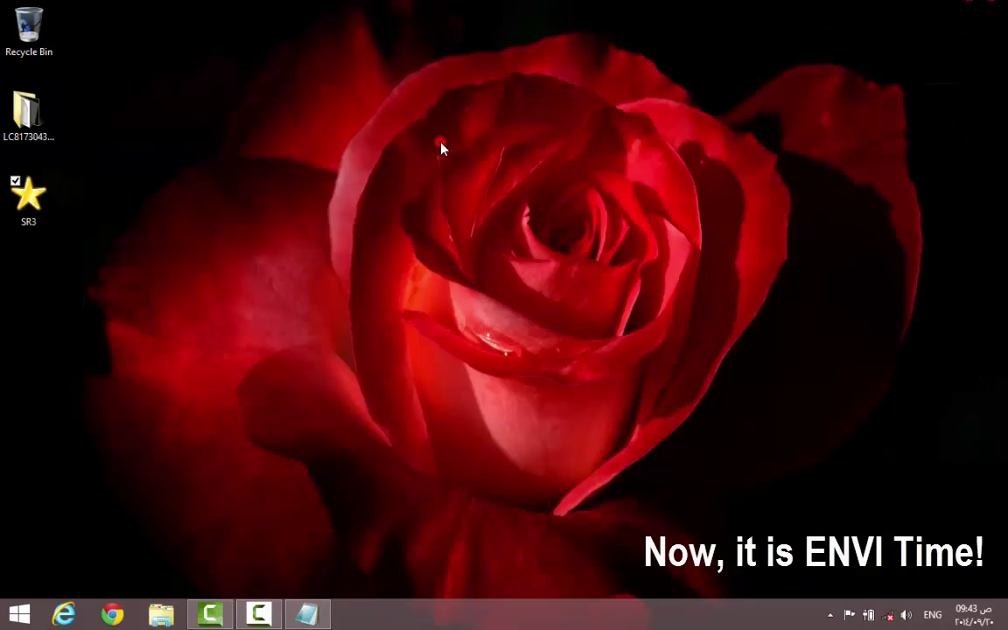
Launch ENVI and split the display into two vertical views.
right_click(441, 142)
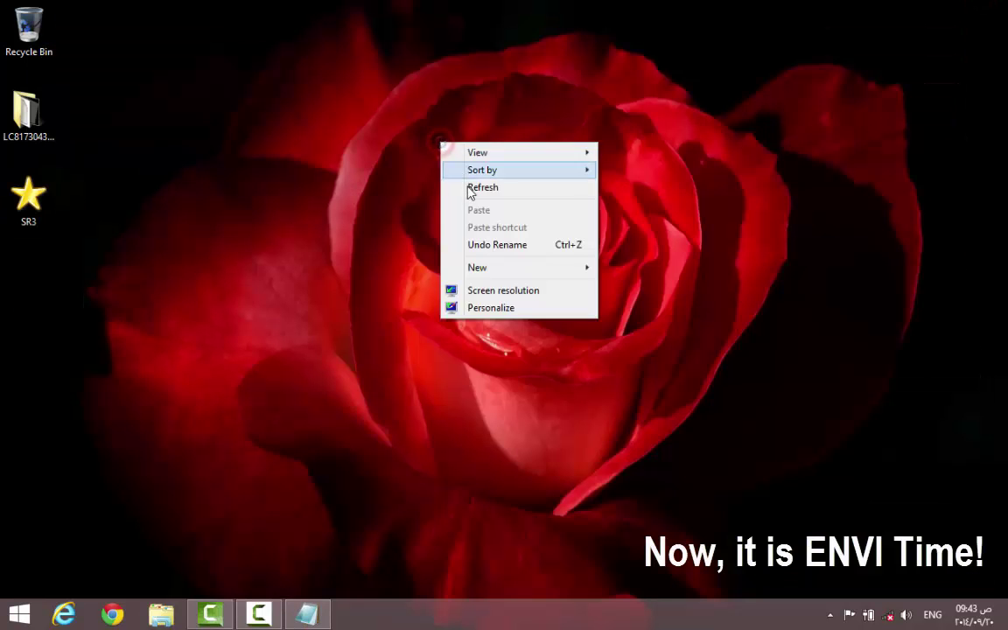
left_click(468, 190)
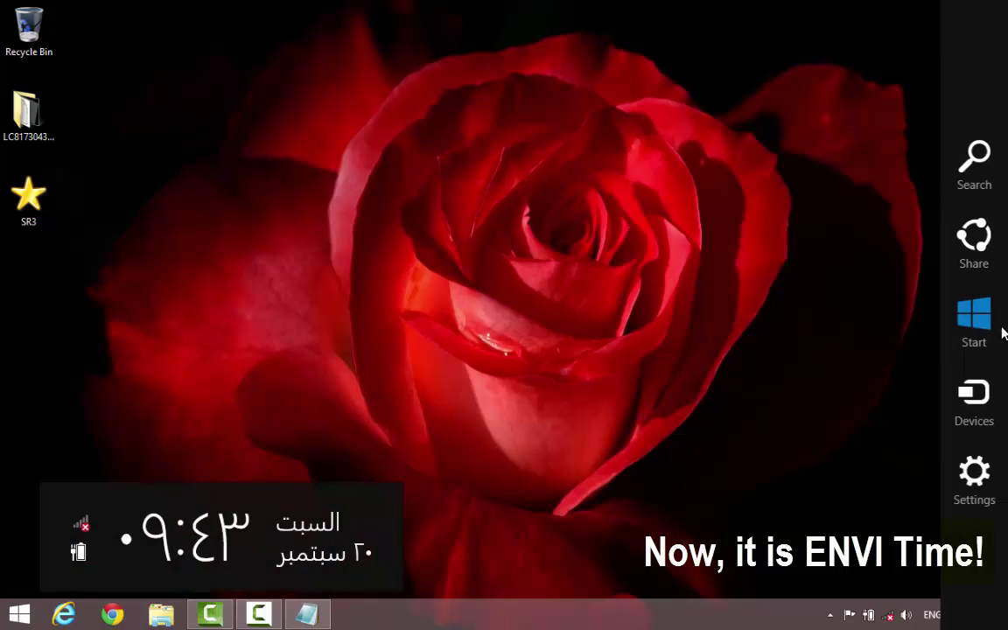
left_click(998, 325)
left_click(581, 403)
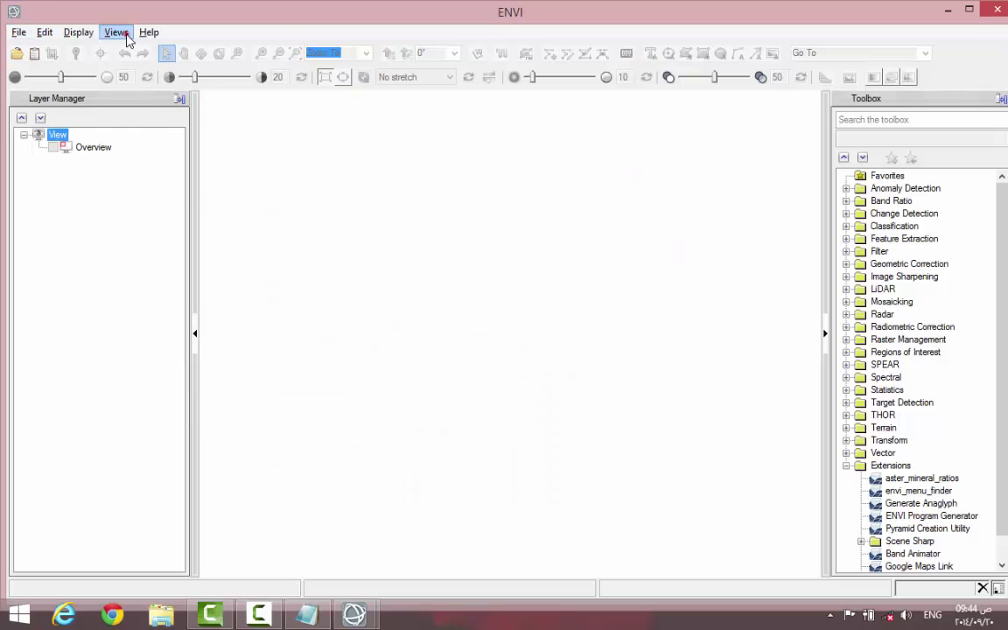
left_click(122, 33)
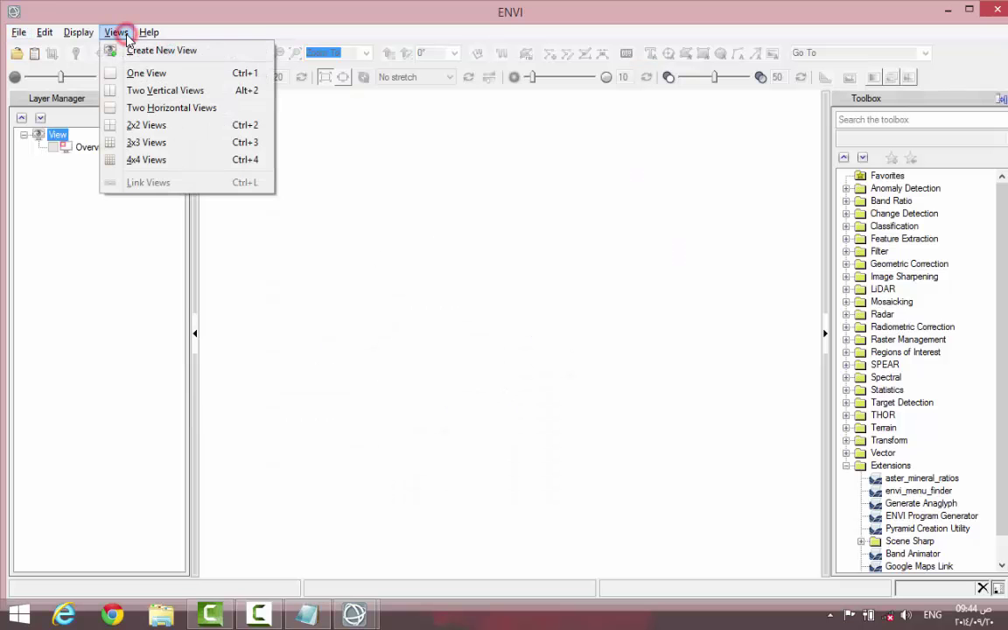
left_click(128, 91)
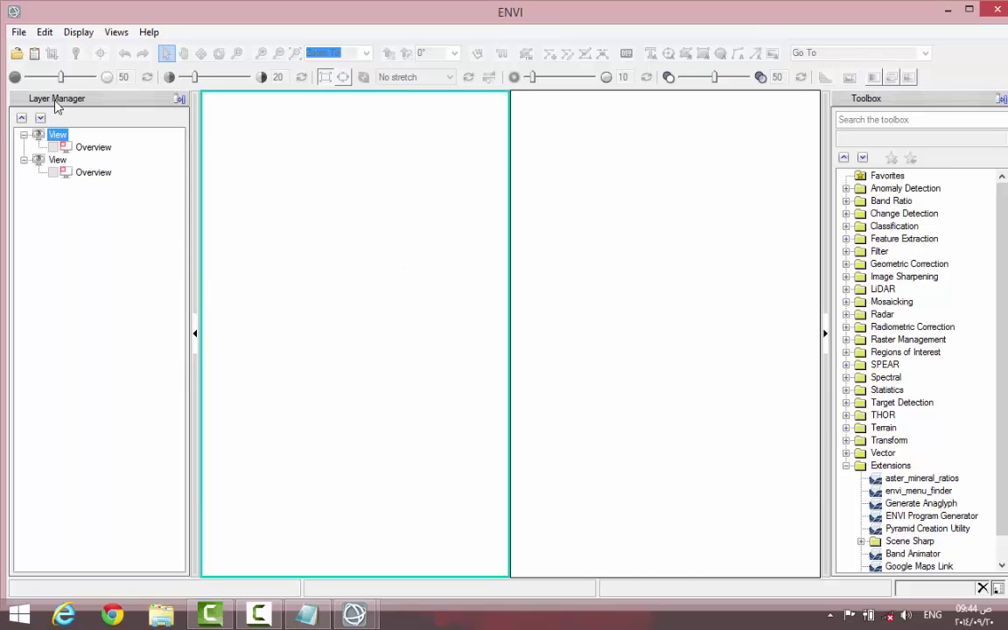
Open the SR3 TIF file from the SR3 folder in the first view.
left_click(17, 54)
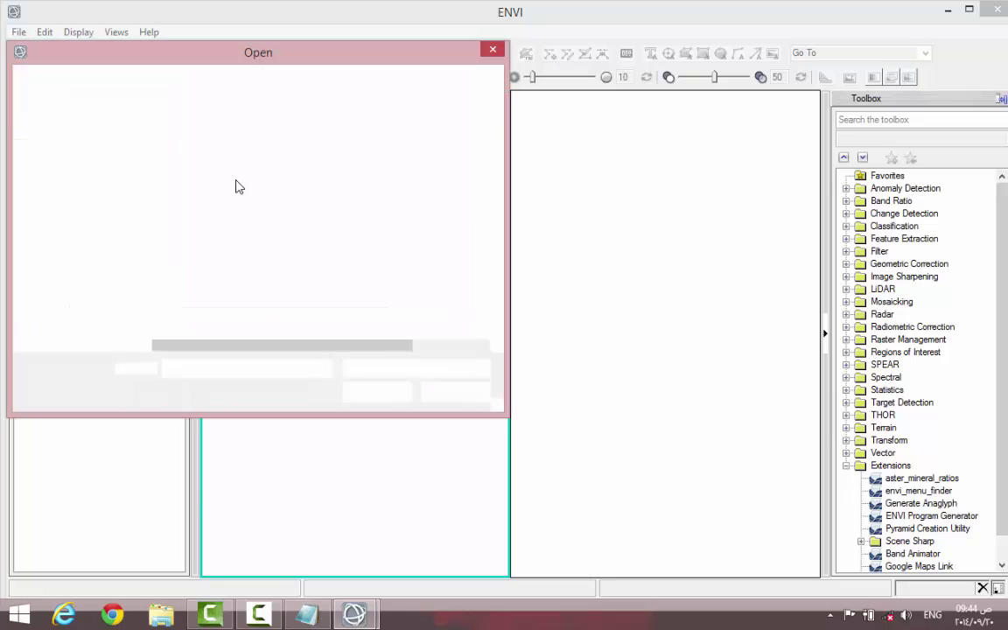
left_click(210, 200)
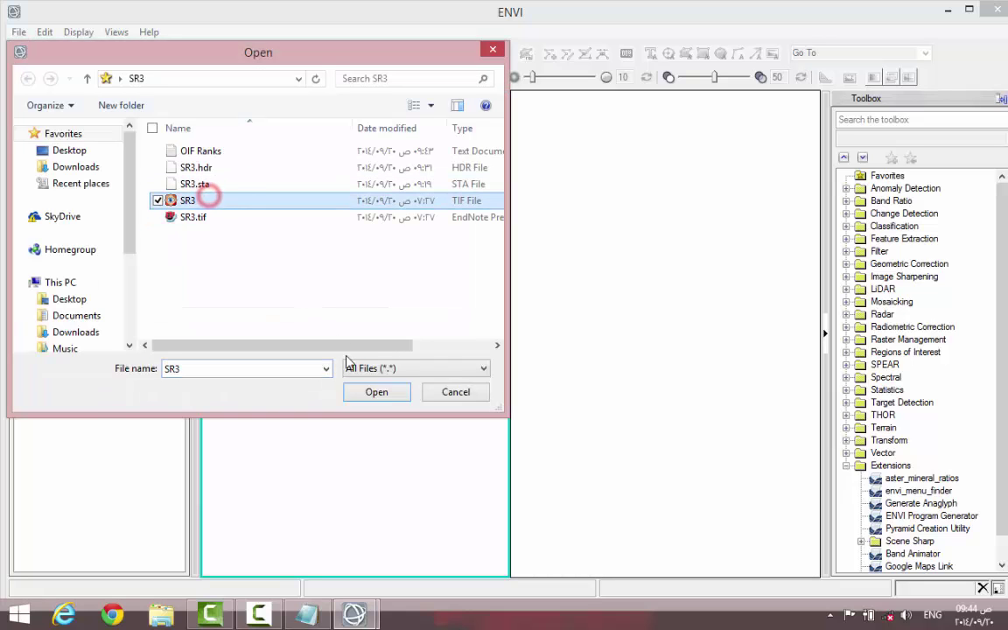
left_click(374, 395)
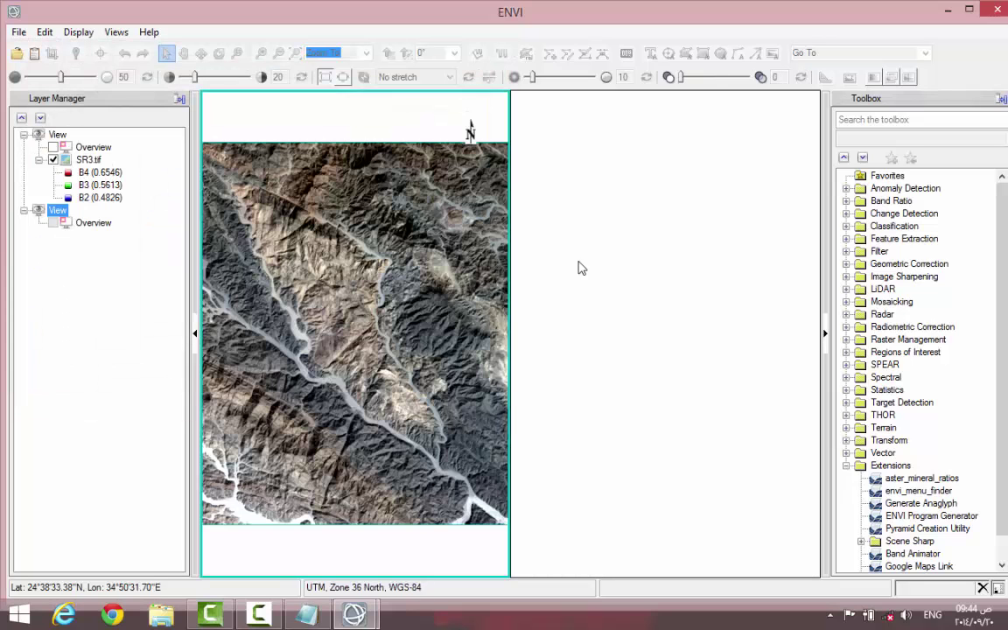
Open the SR3 TIF file again for the empty second view and highlight the top-ranked band combination in the OIF Ranks file.
left_click(16, 53)
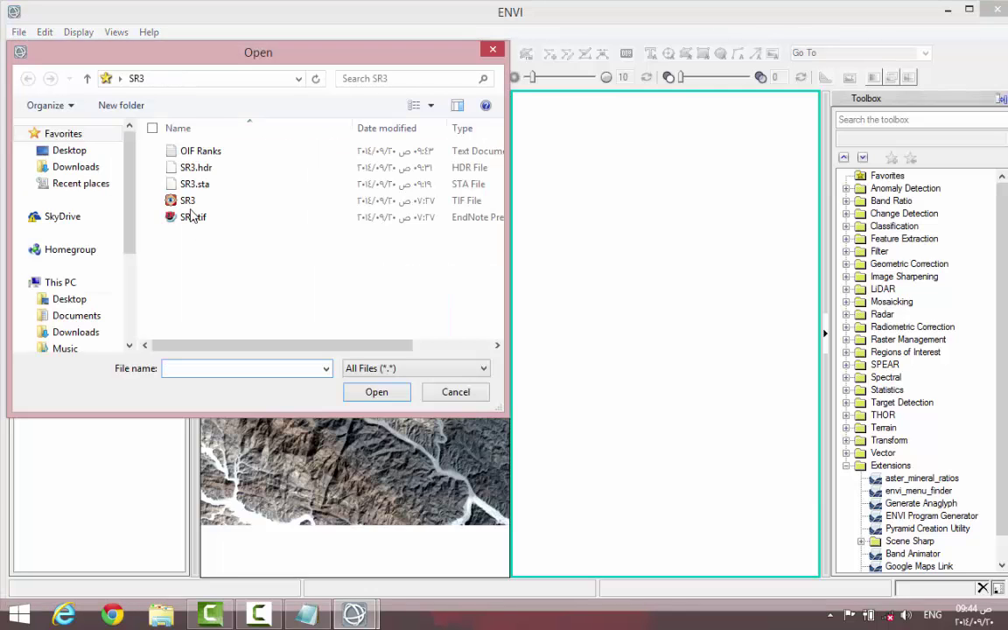
left_click(188, 201)
left_click(372, 390)
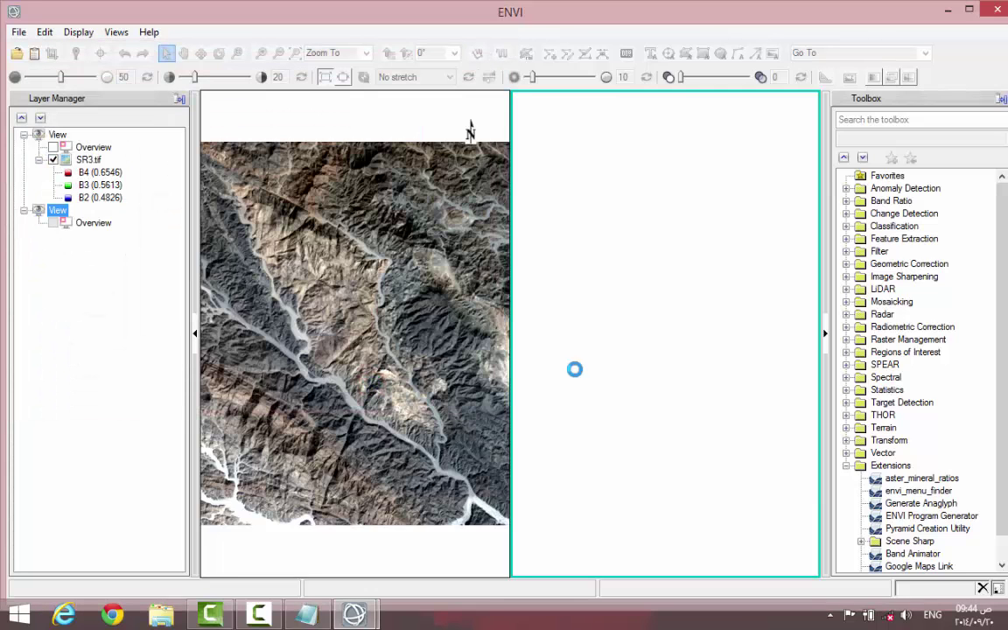
left_click(306, 615)
left_click_drag(796, 102, 563, 99)
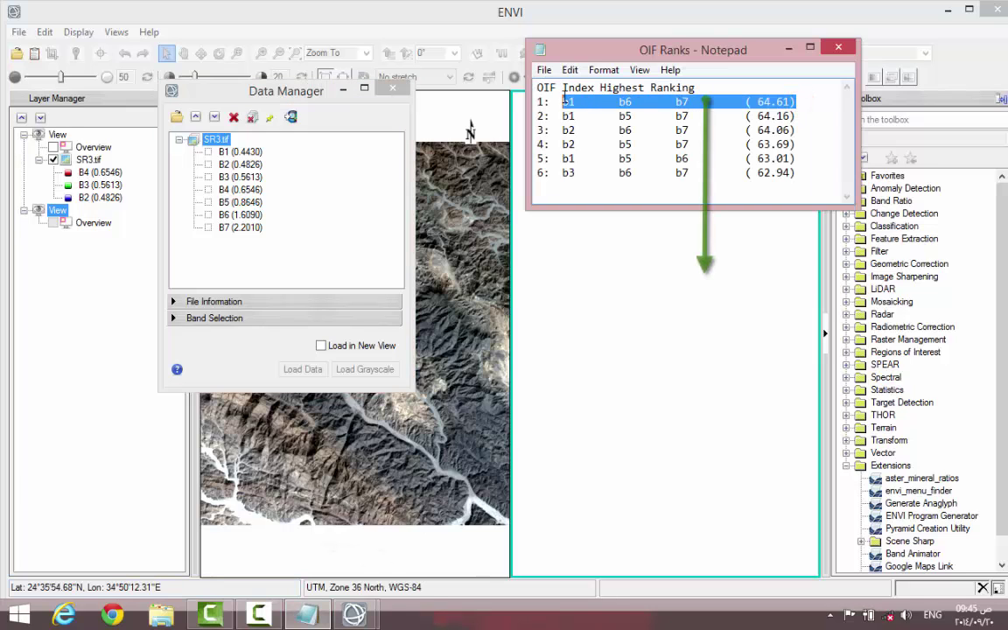
Load SR3.tif into the second view with B7 as red, B6 as green and B1 as blue, and close the Data Manager.
left_click(249, 228)
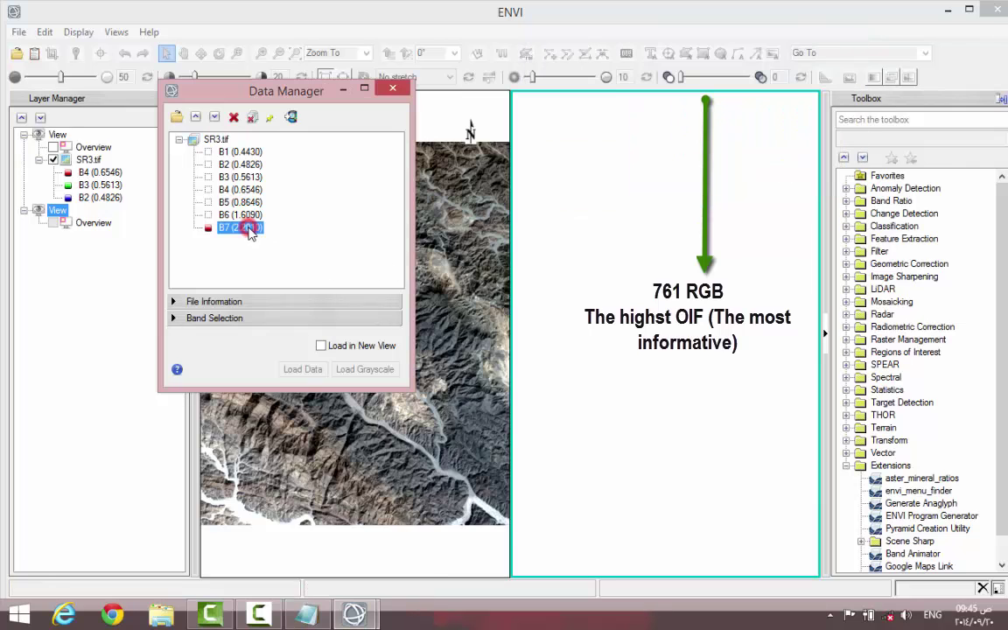
left_click(248, 214)
left_click(241, 152)
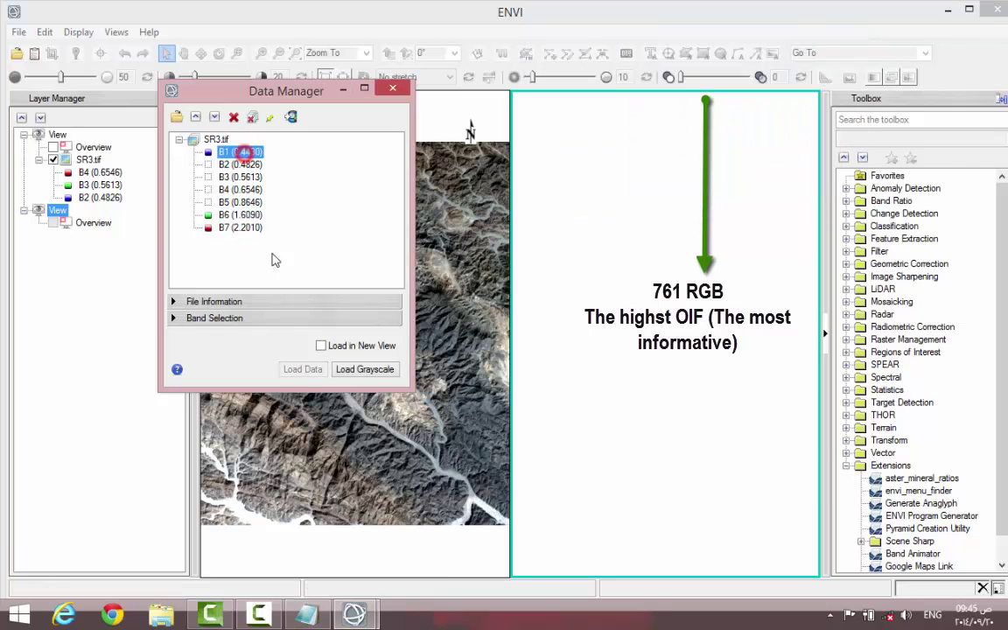
left_click(303, 369)
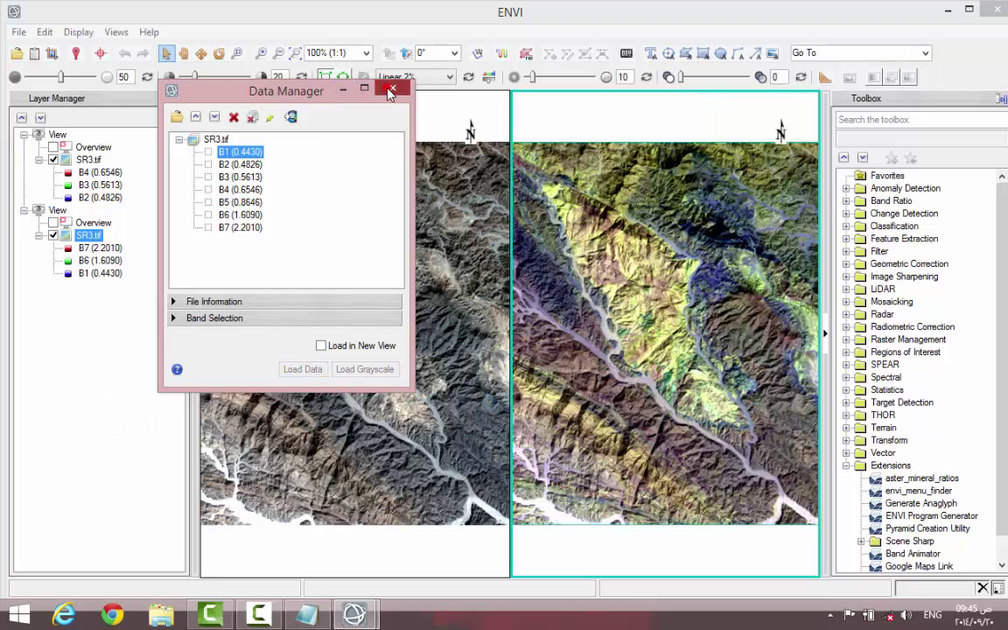
left_click(391, 91)
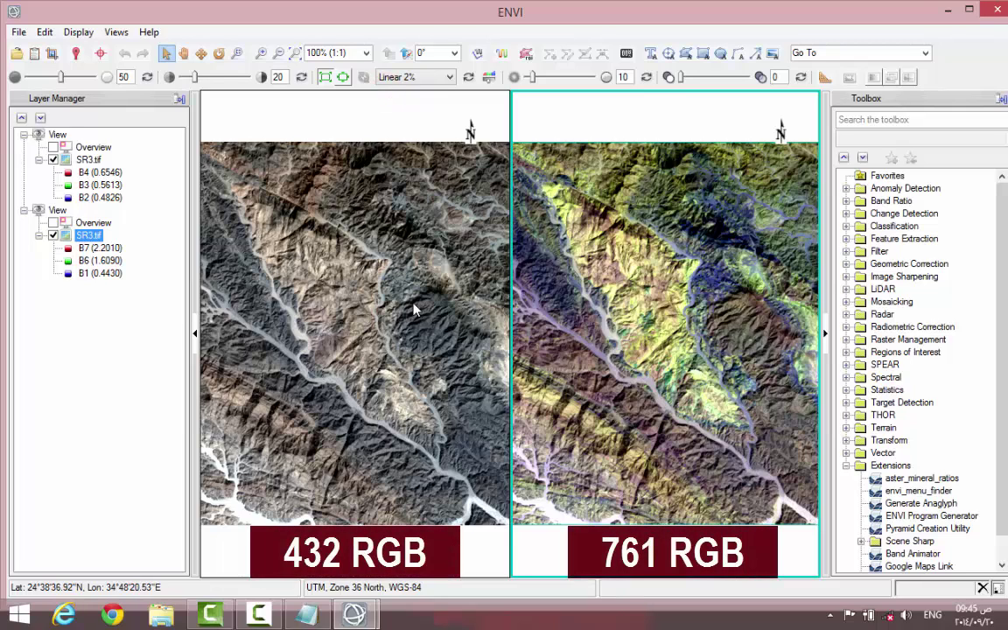
Link all views with a Geo Link.
left_click(117, 32)
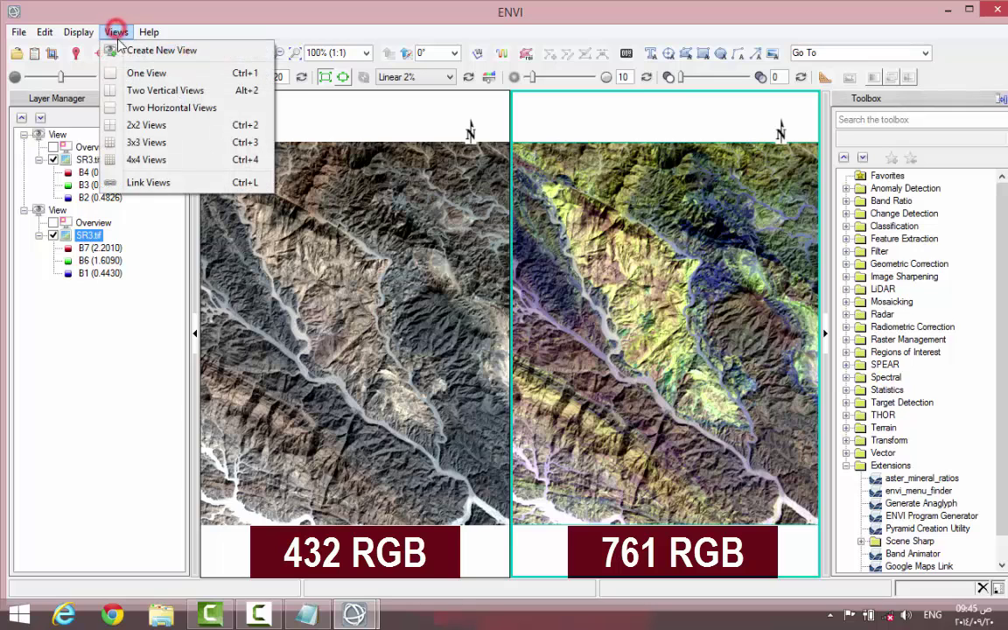
left_click(133, 183)
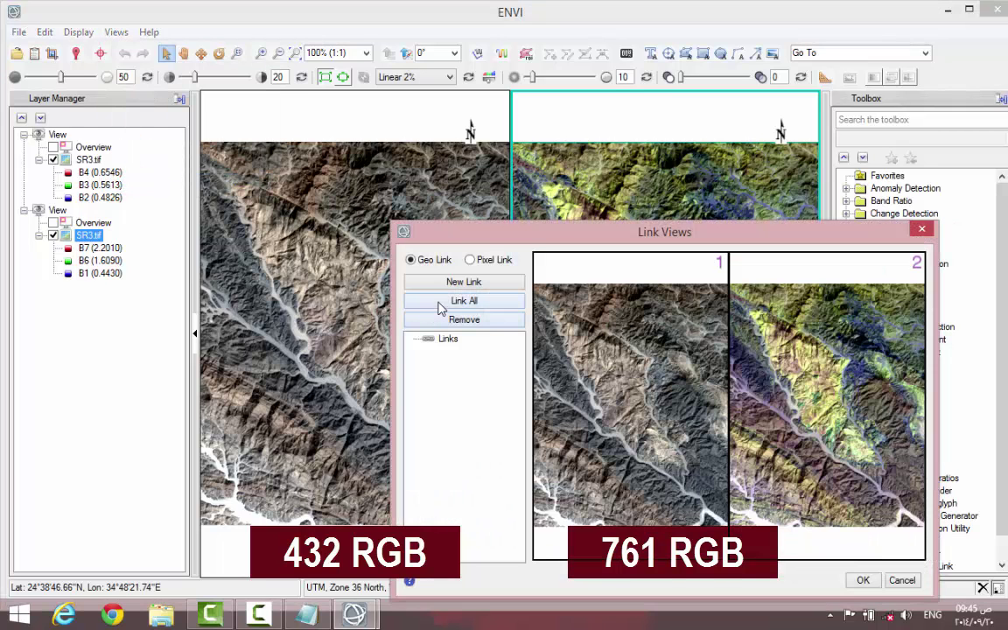
left_click(440, 307)
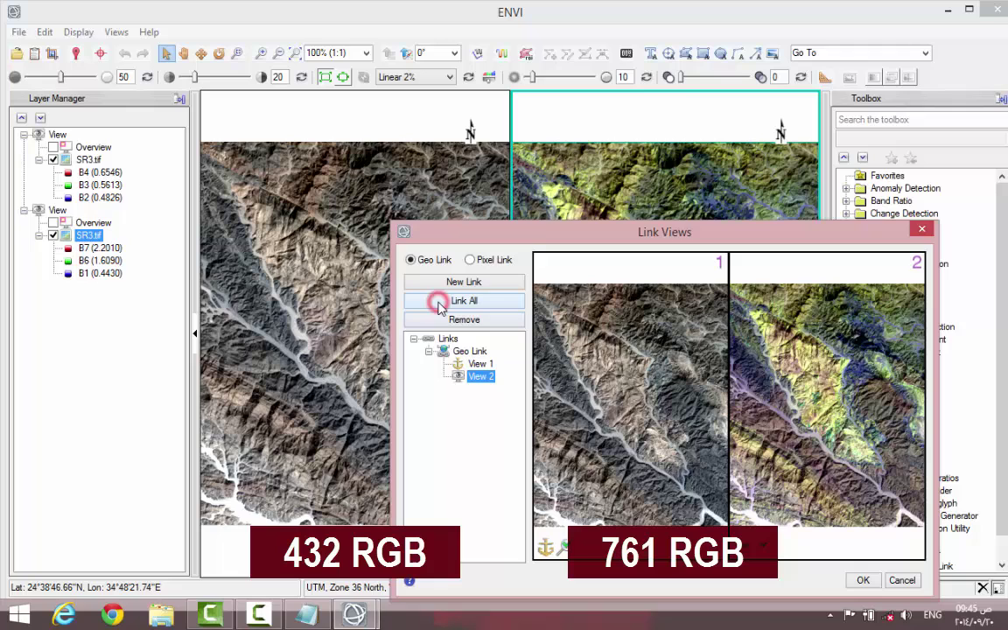
left_click(859, 581)
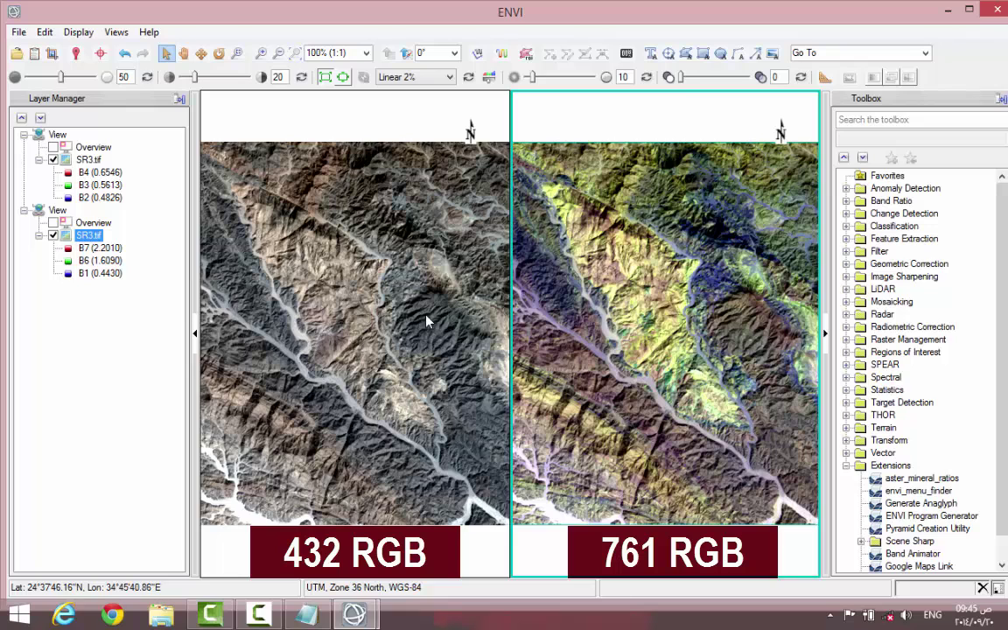
Compare the 432 and 761 RGB composites of SR3.tif across different parts of the scene in the linked views.
left_click(245, 333)
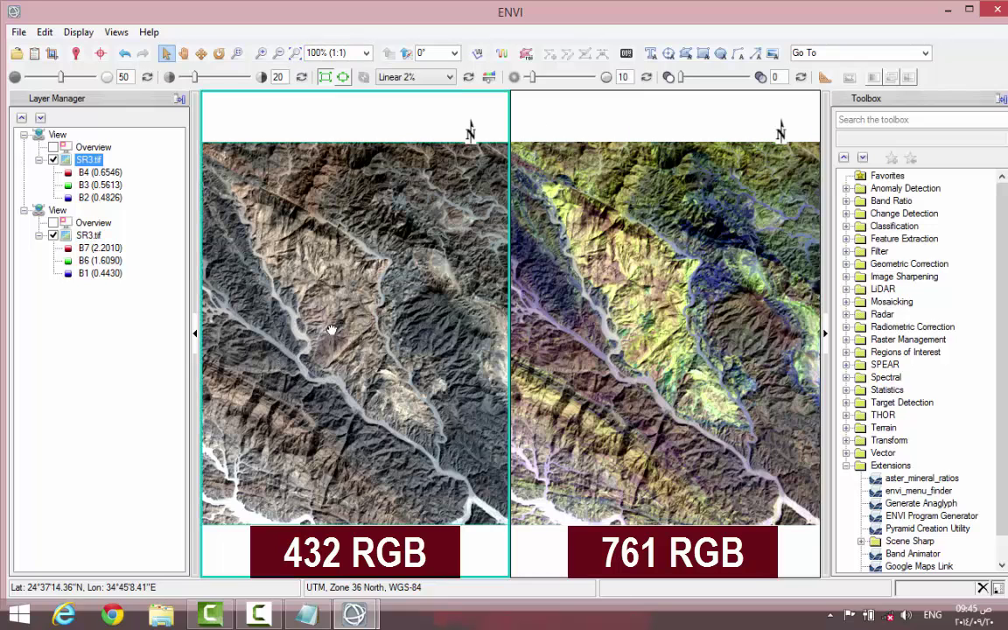
scroll(331, 330, "down", 2)
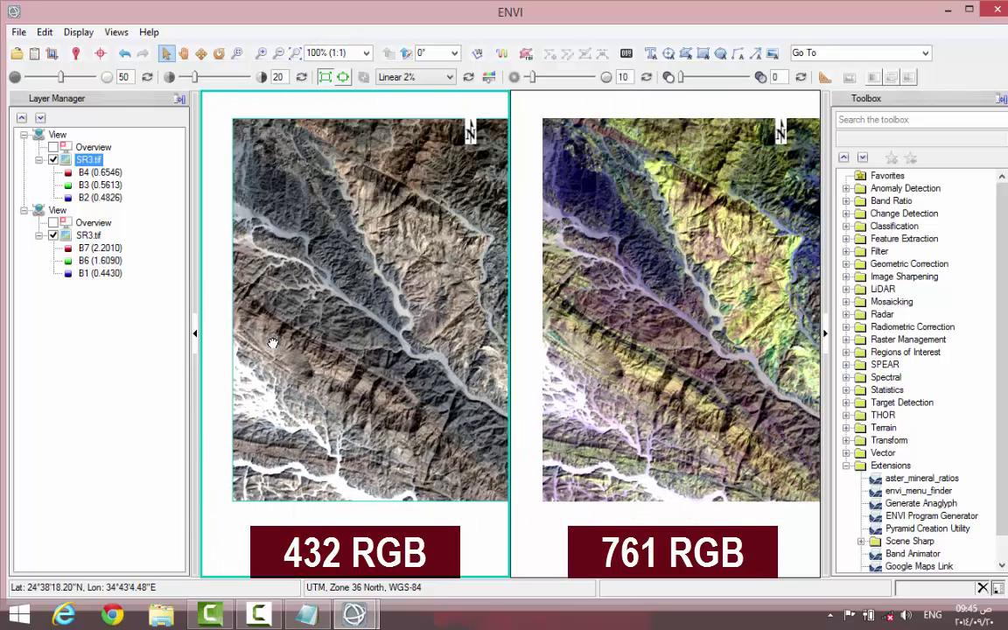
left_click_drag(273, 343, 259, 388)
scroll(332, 320, "up", 2)
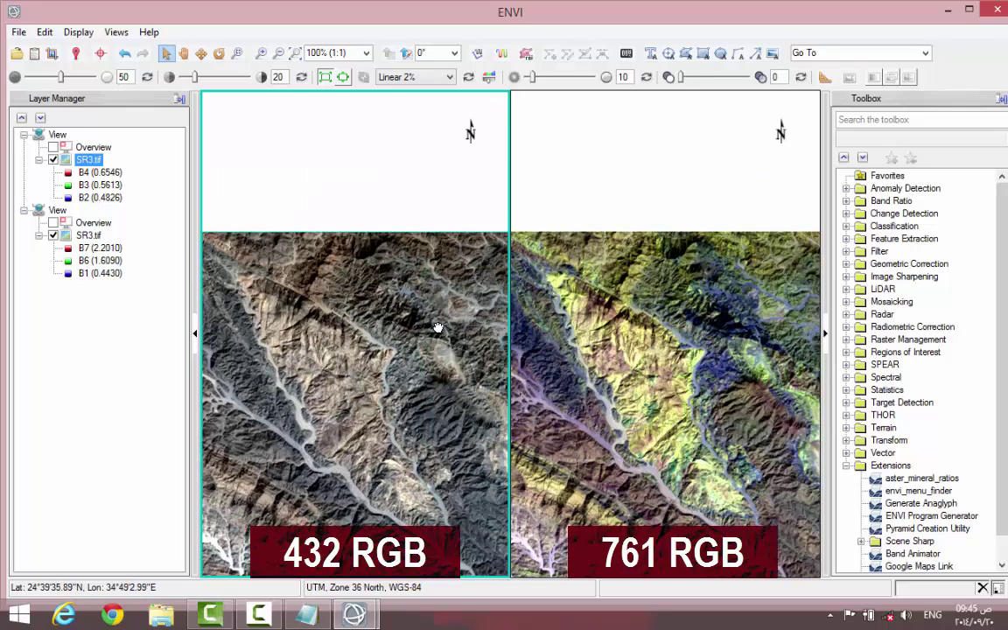
Remove the 432 composite layer and its view, and fit the remaining 761 composite to the full extent.
left_click_drag(438, 327, 366, 298)
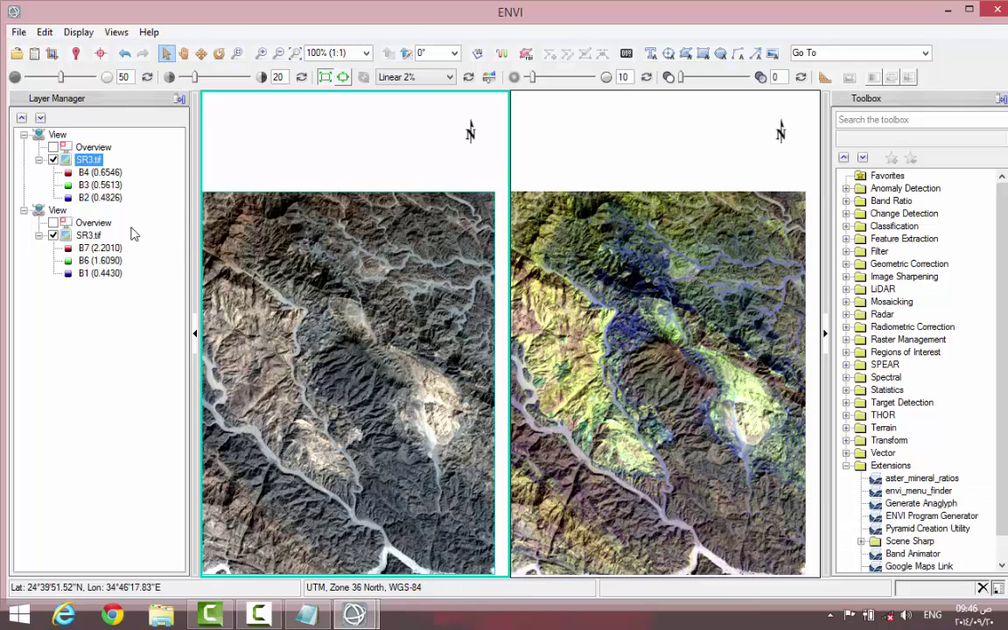
right_click(85, 164)
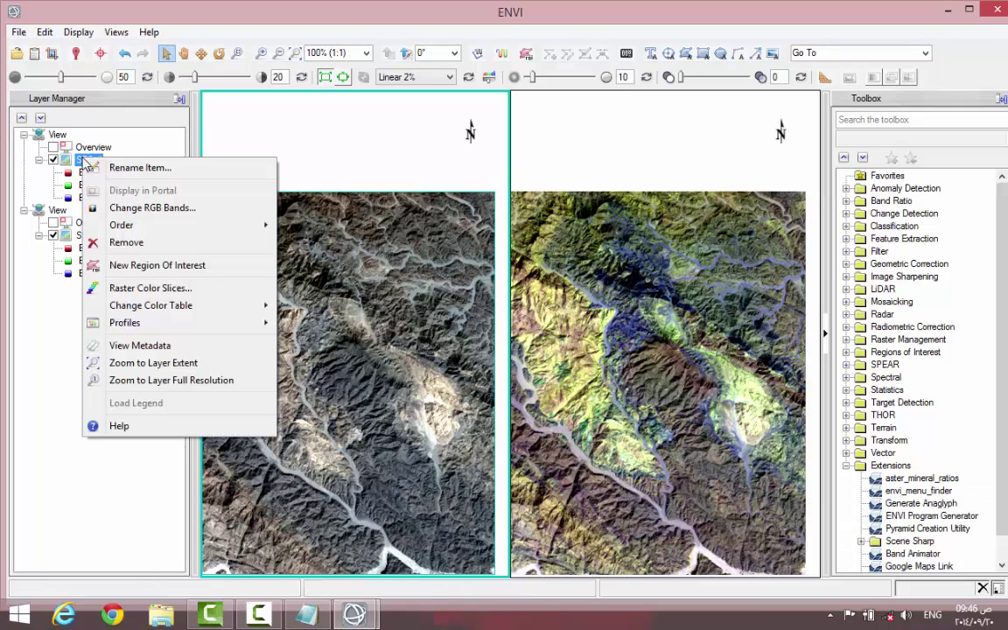
left_click(116, 245)
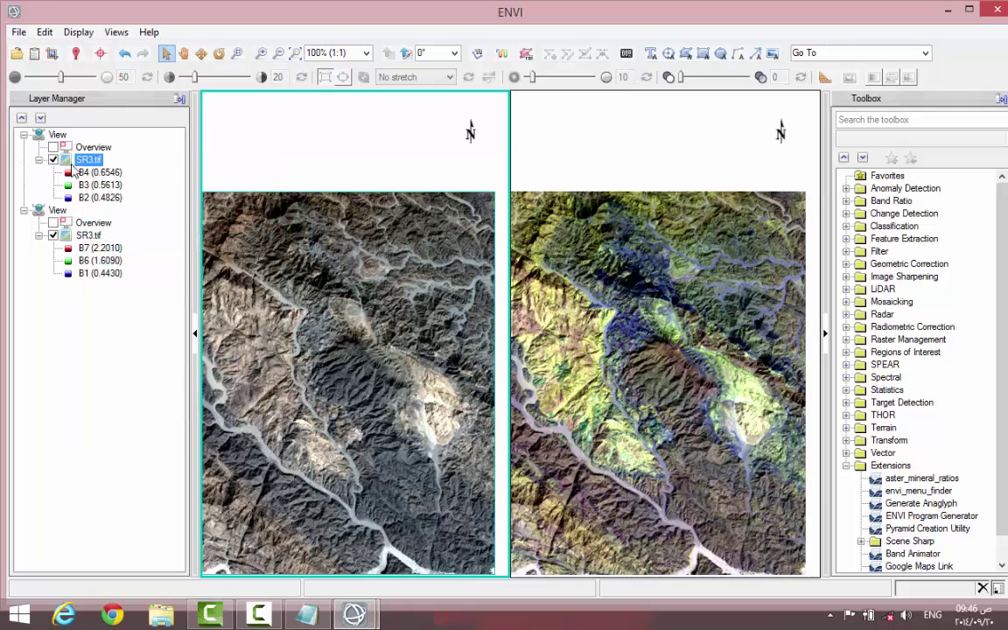
right_click(55, 138)
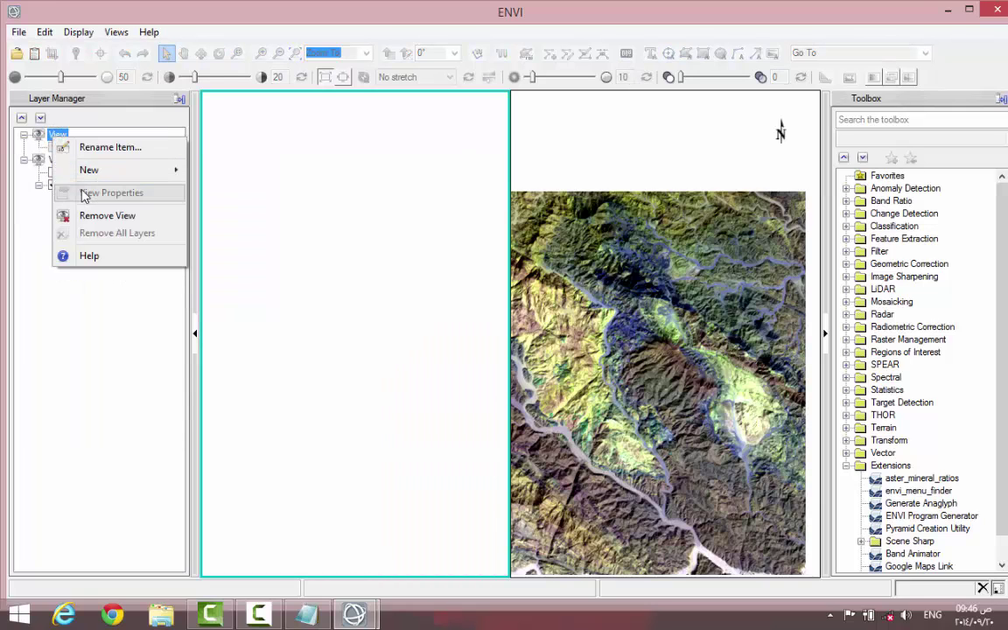
left_click(85, 214)
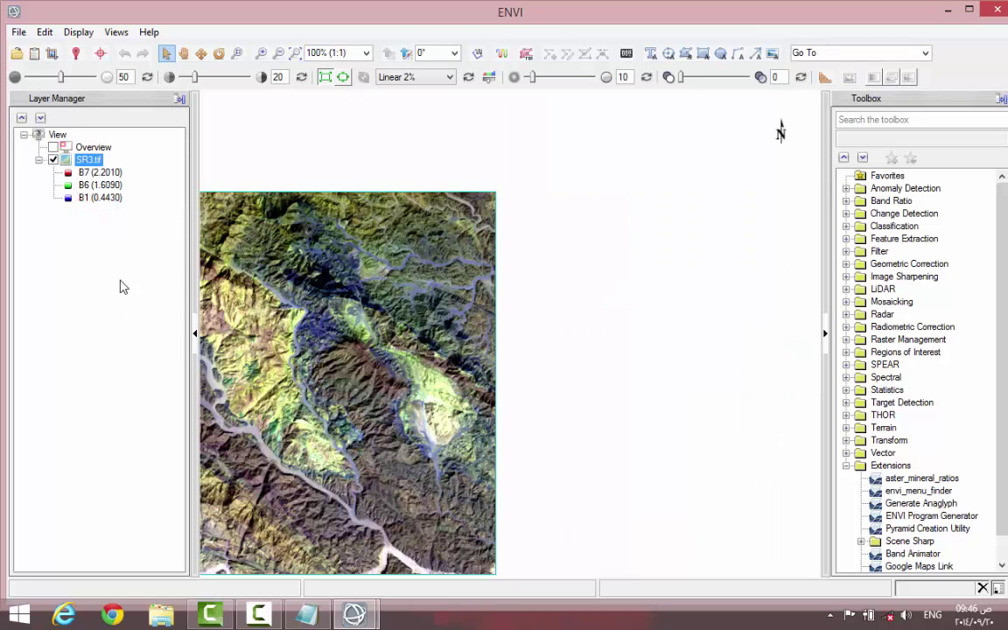
left_click(295, 52)
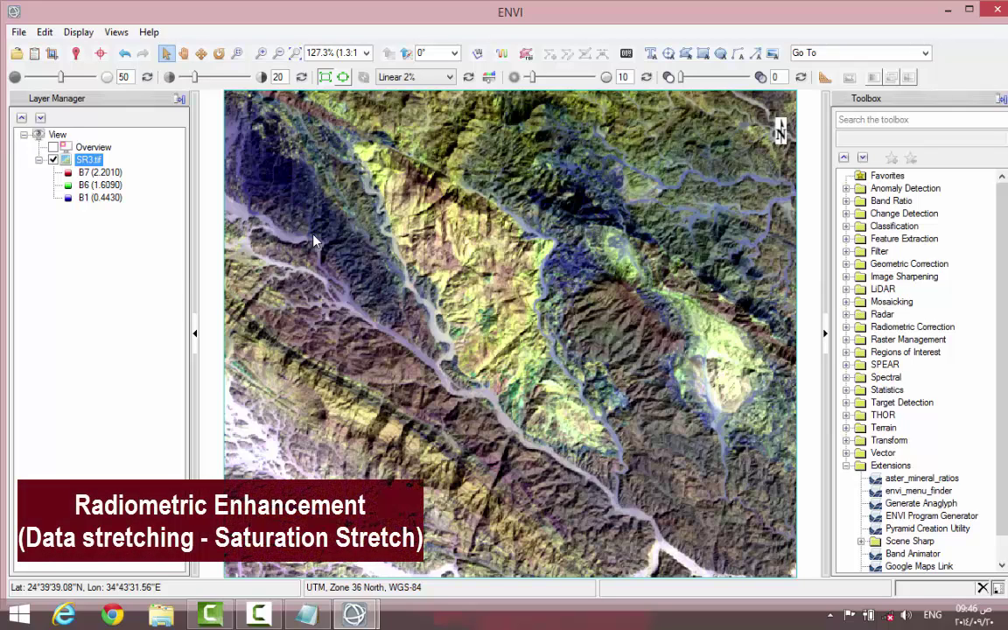
Search the toolbox for "stretch" and start Stretch Data with all bands of SR3.tif as input.
left_click(879, 117)
type("s")
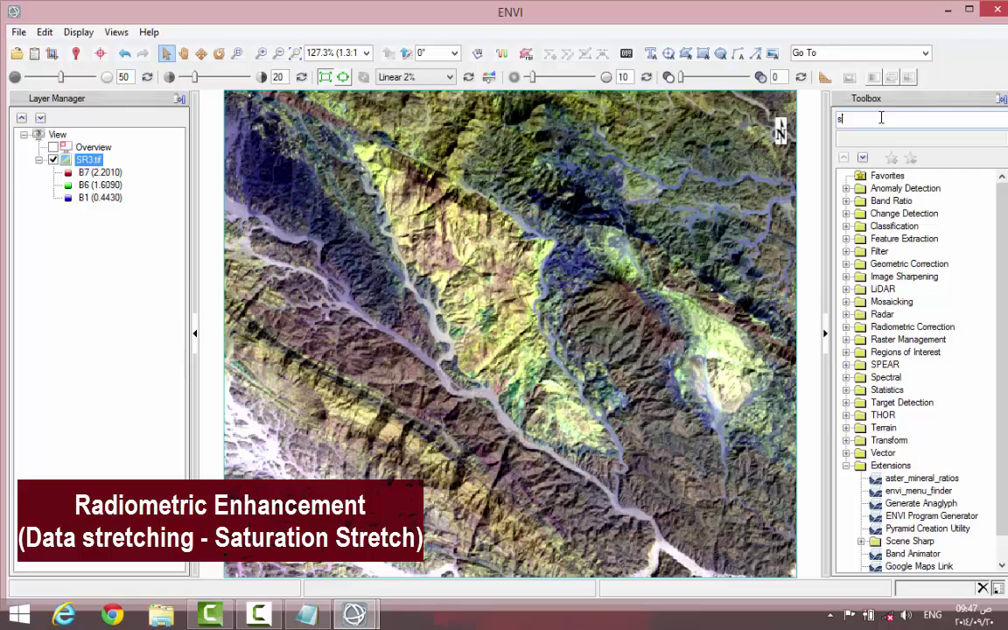
type("tretch")
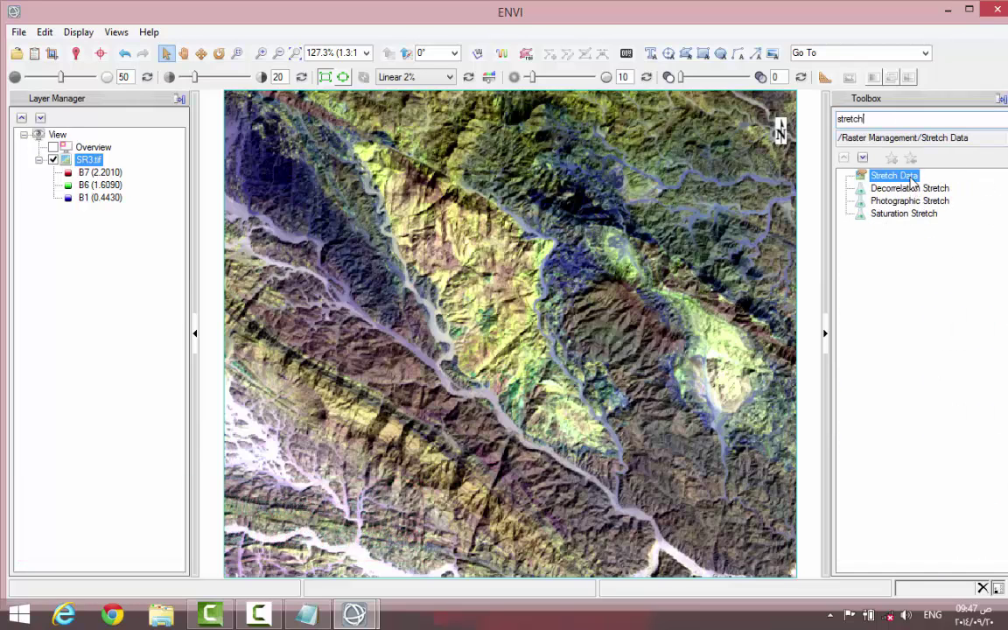
double_click(894, 176)
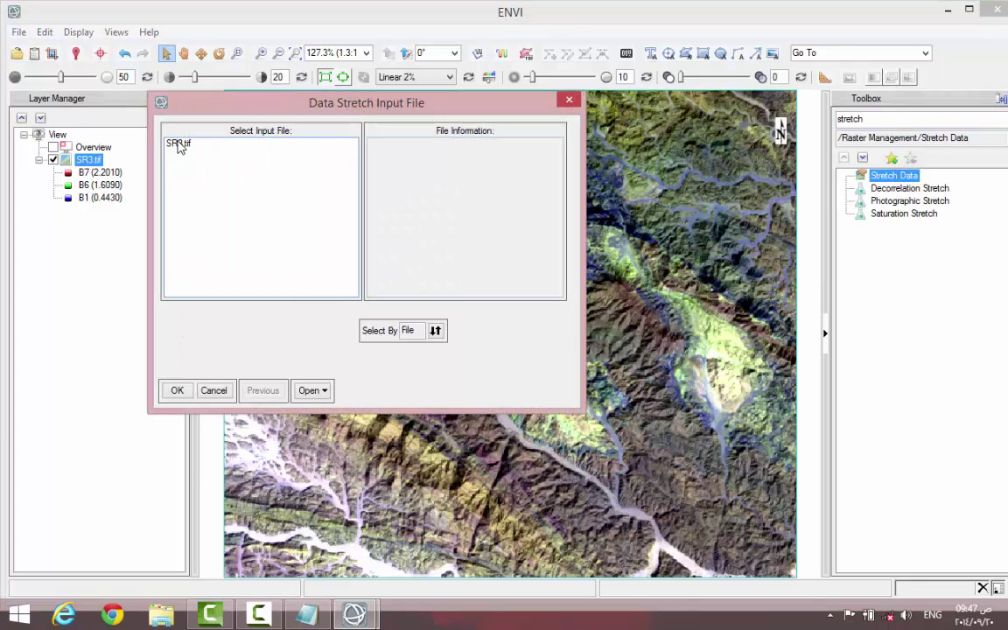
left_click(178, 145)
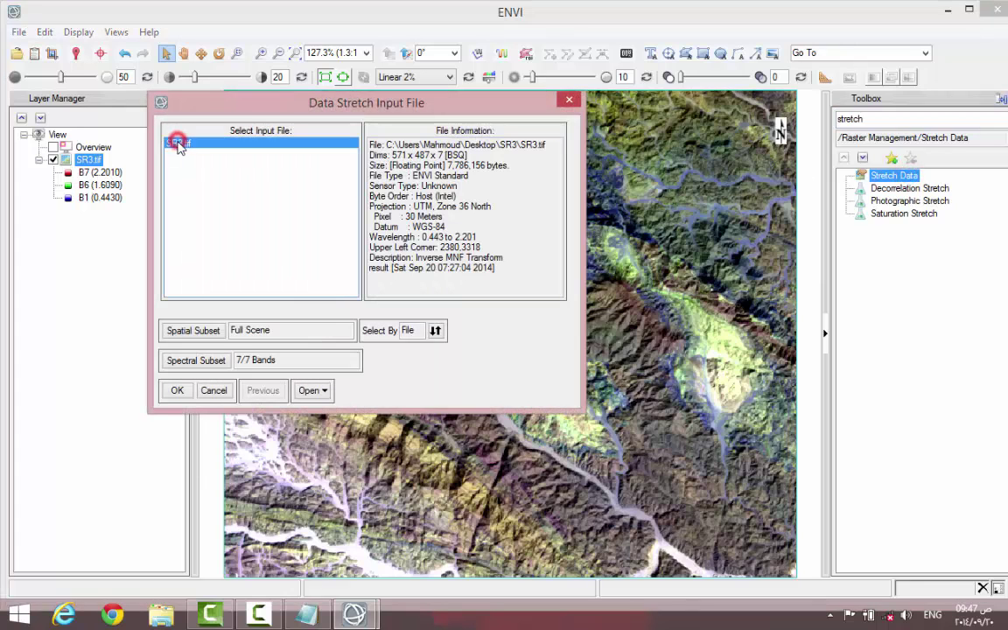
left_click(173, 393)
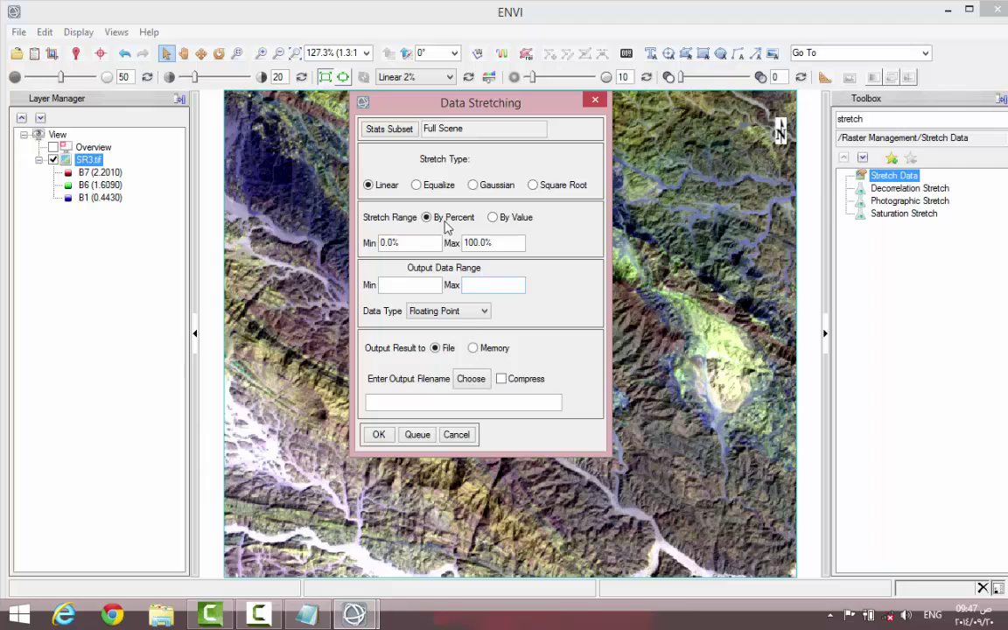
Set the stretch's output data range from 0 to 255 and its data type to Byte.
left_click(400, 284)
type("0")
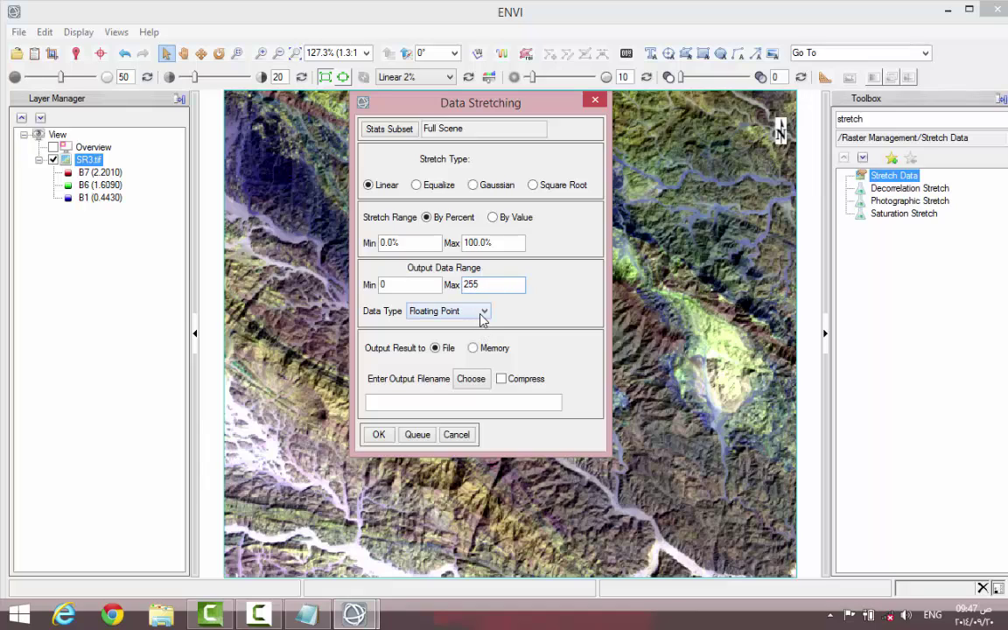
left_click(482, 313)
left_click(464, 330)
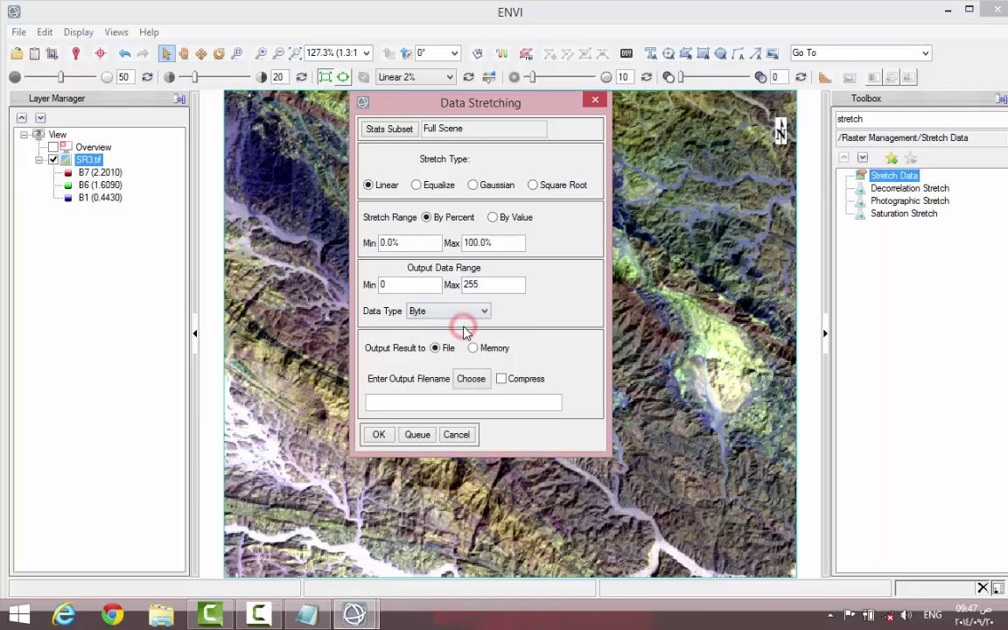
Set the output file to SR3-stretched.tif in the desktop's SR3 folder and run the data stretch.
left_click(481, 385)
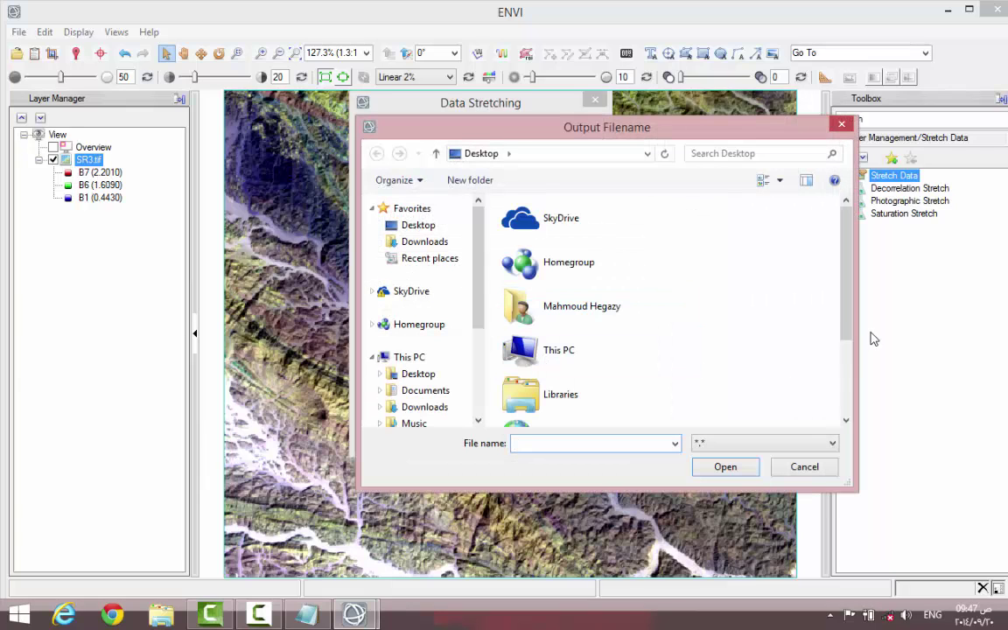
left_click(843, 315)
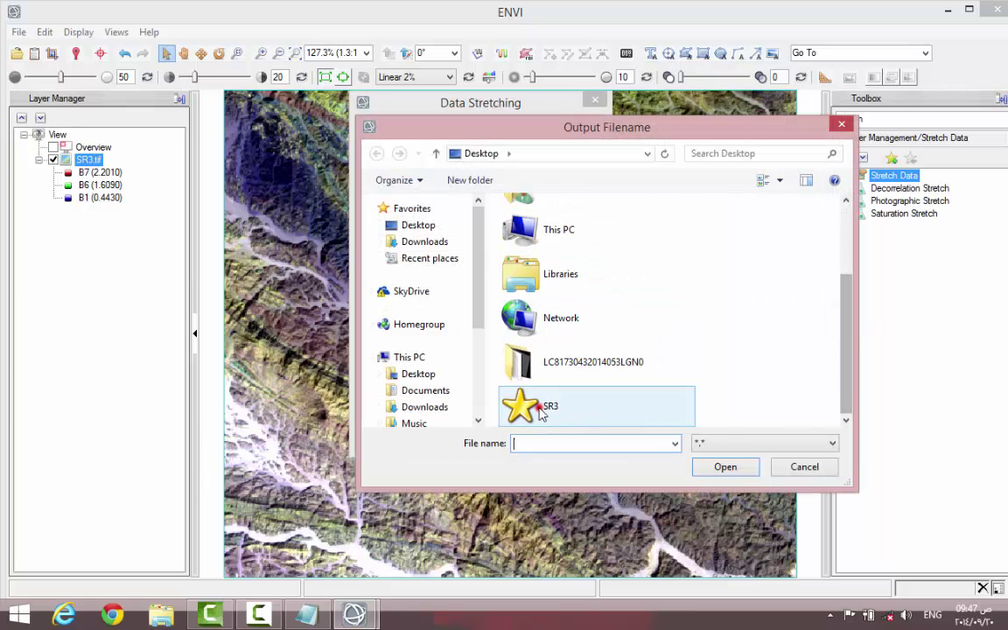
double_click(535, 407)
left_click(541, 443)
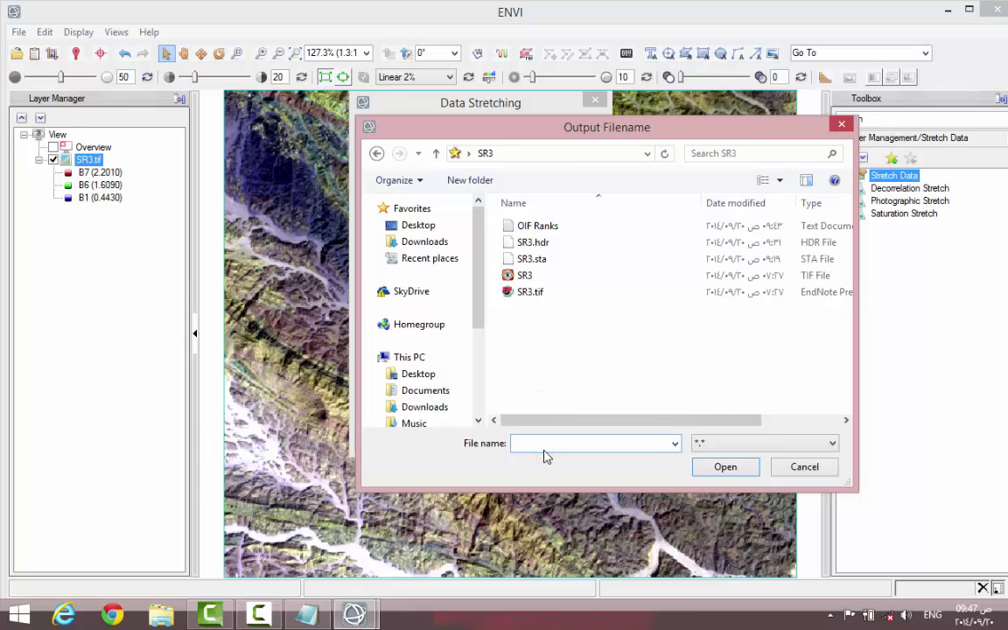
type("SR3")
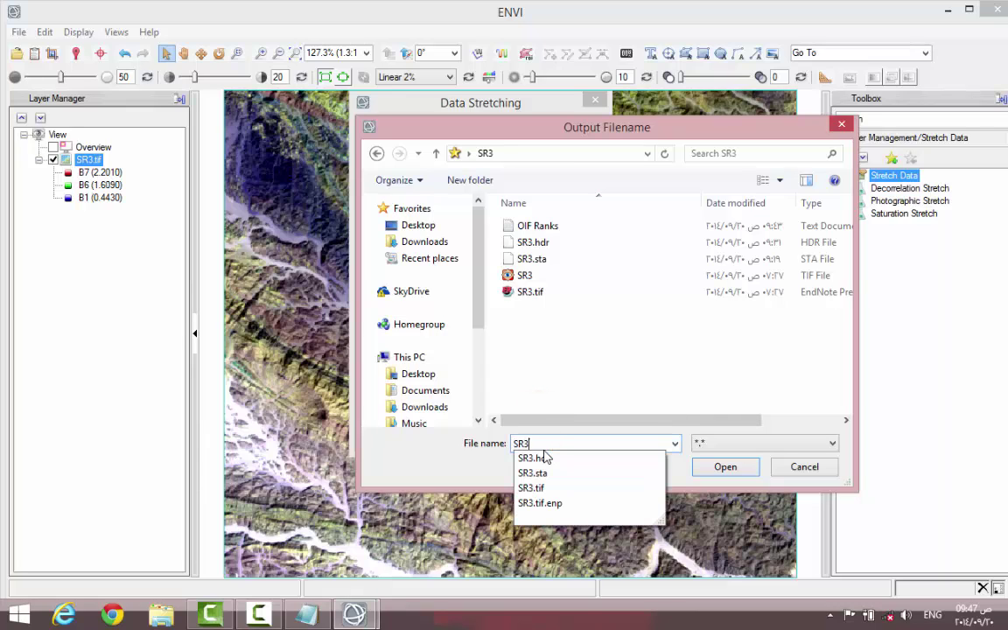
type("-stretched.tif")
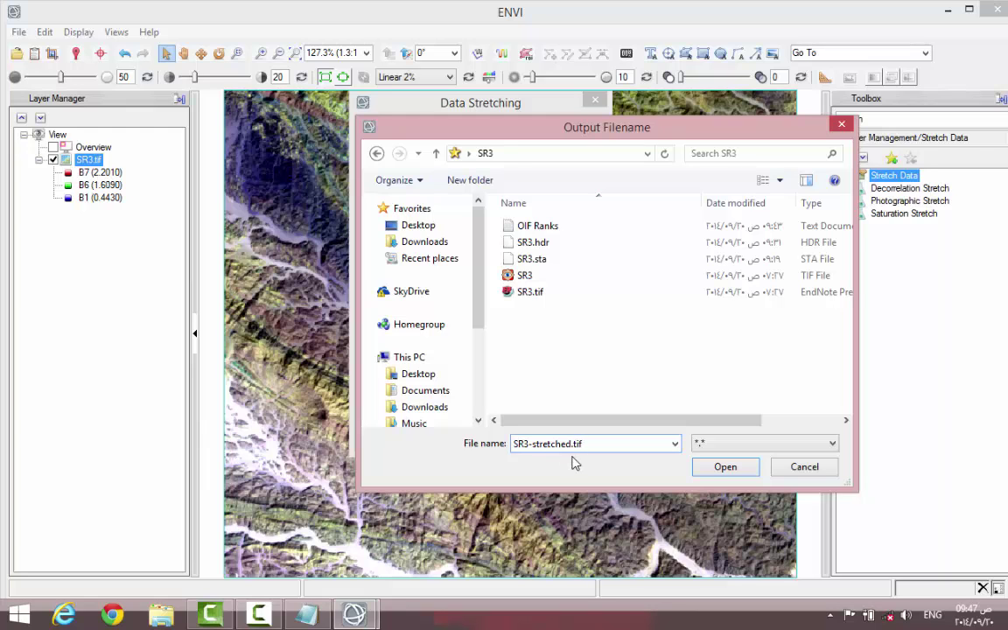
left_click(724, 468)
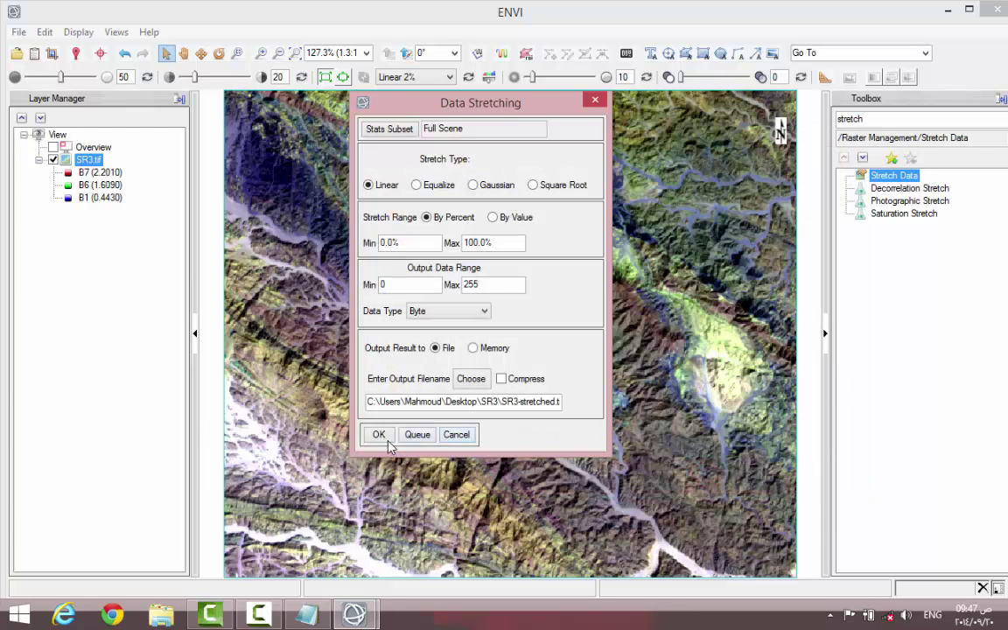
left_click(379, 435)
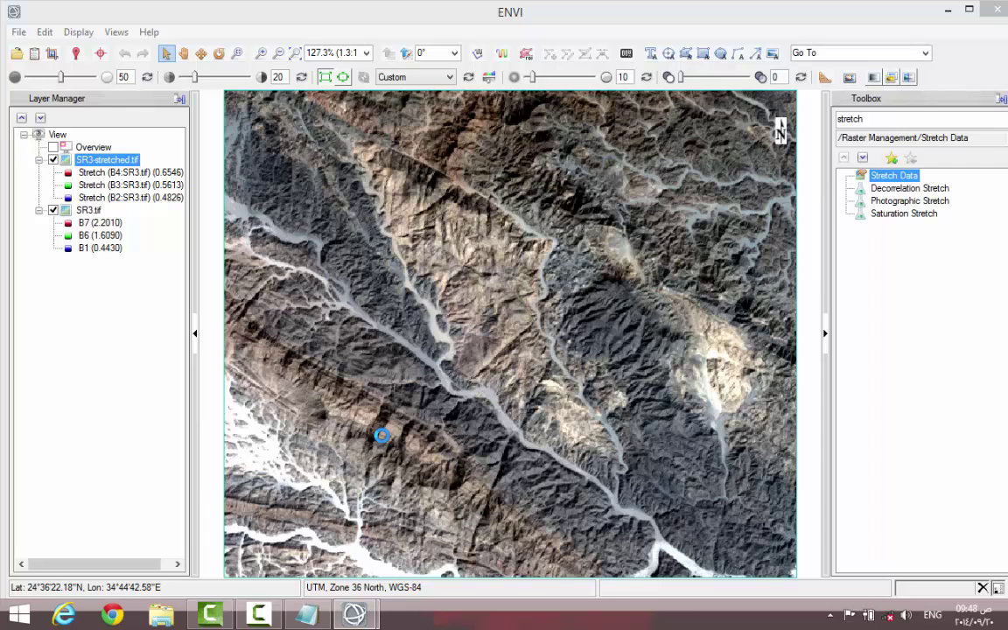
Start a Saturation Stretch using the SR3-stretched.tif bands B7 as red, B6 as green and B1 as blue.
left_click(898, 215)
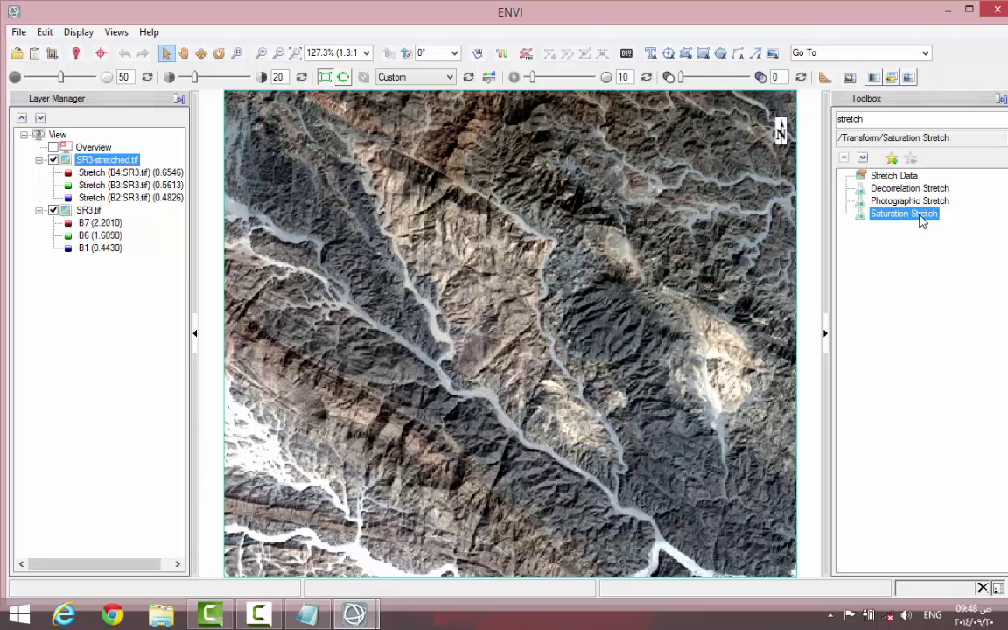
double_click(919, 215)
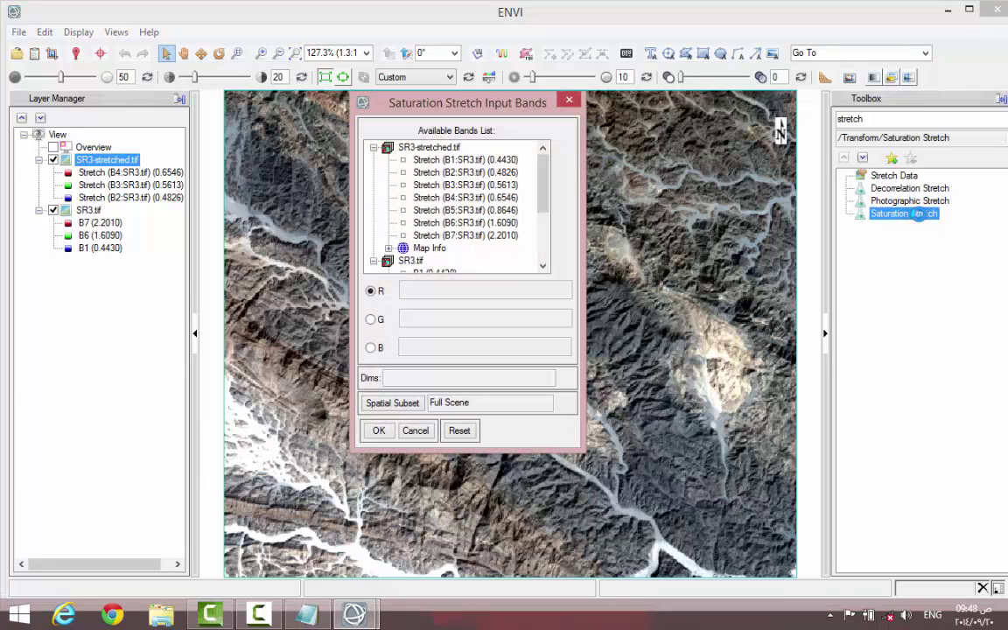
left_click(469, 234)
left_click(470, 223)
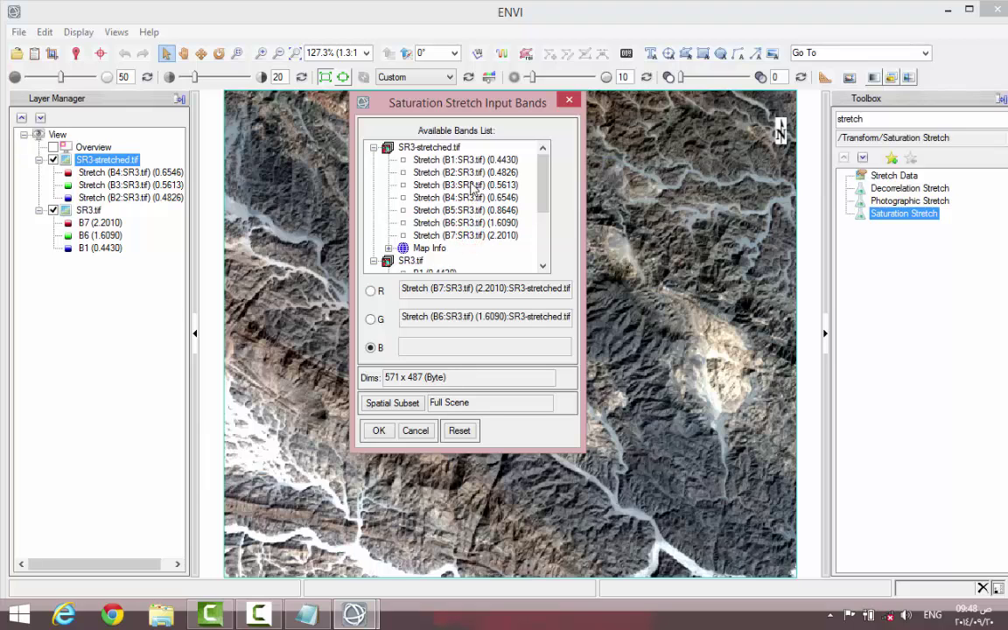
left_click(468, 160)
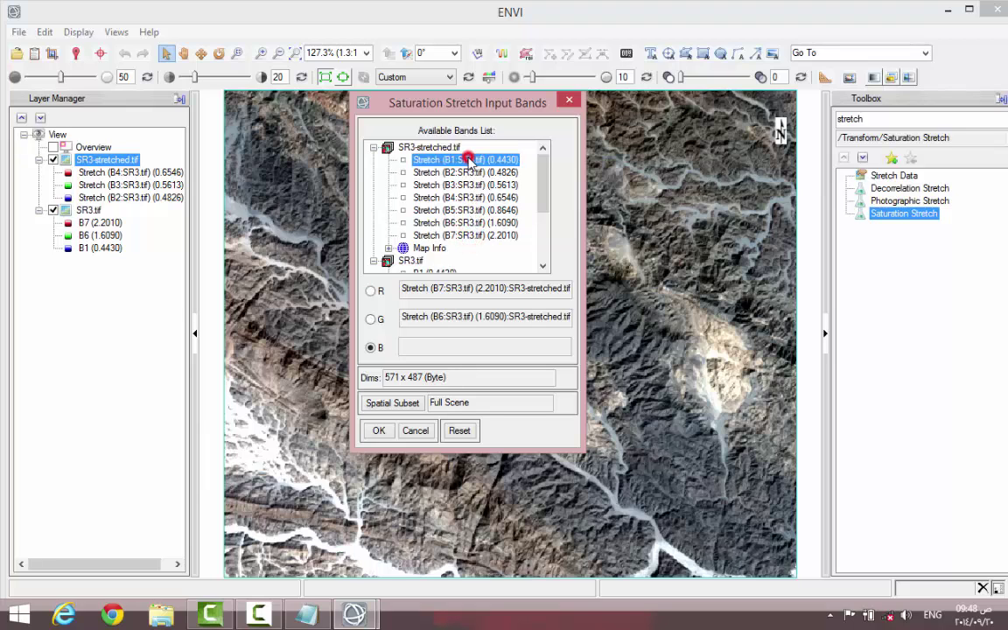
left_click(376, 432)
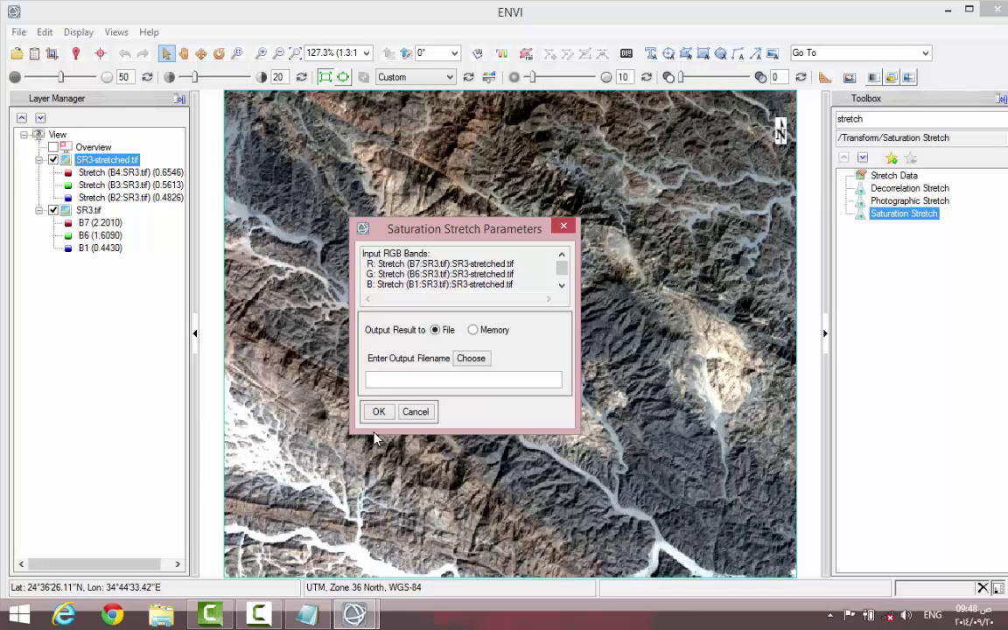
Set the output file to 761-sat.stretch.tif in the desktop's SR3 folder and run the saturation stretch.
left_click(471, 359)
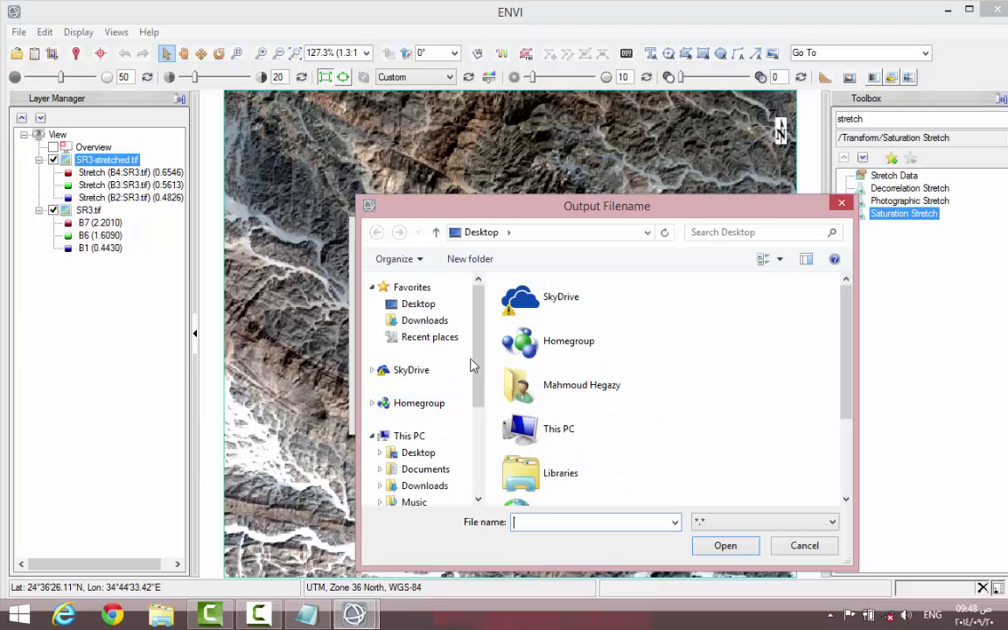
left_click(418, 303)
scroll(851, 354, "down", 3)
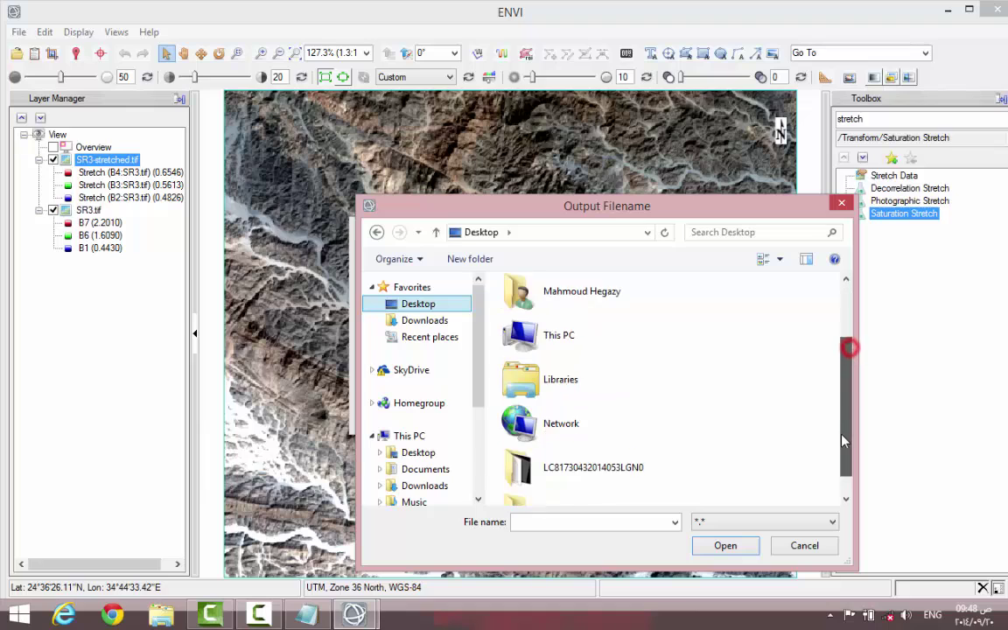
double_click(534, 491)
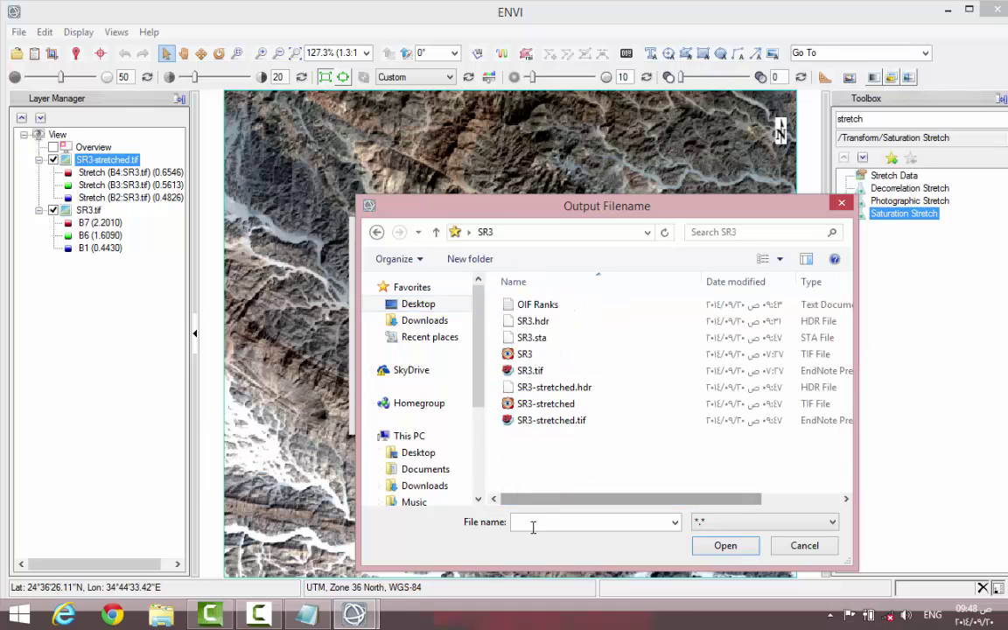
left_click(531, 525)
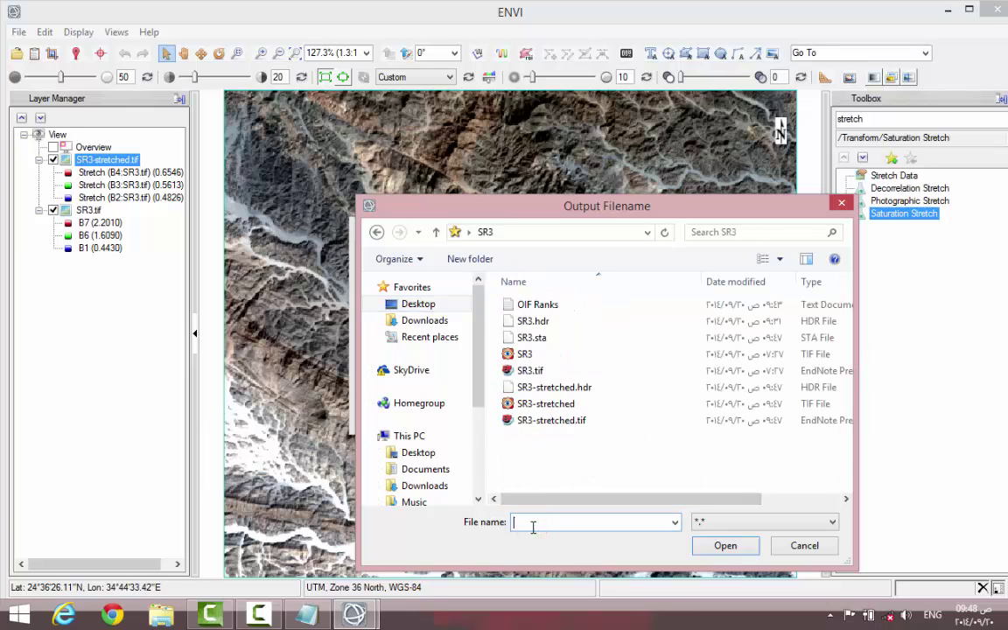
type("761-sat.stretch.tif")
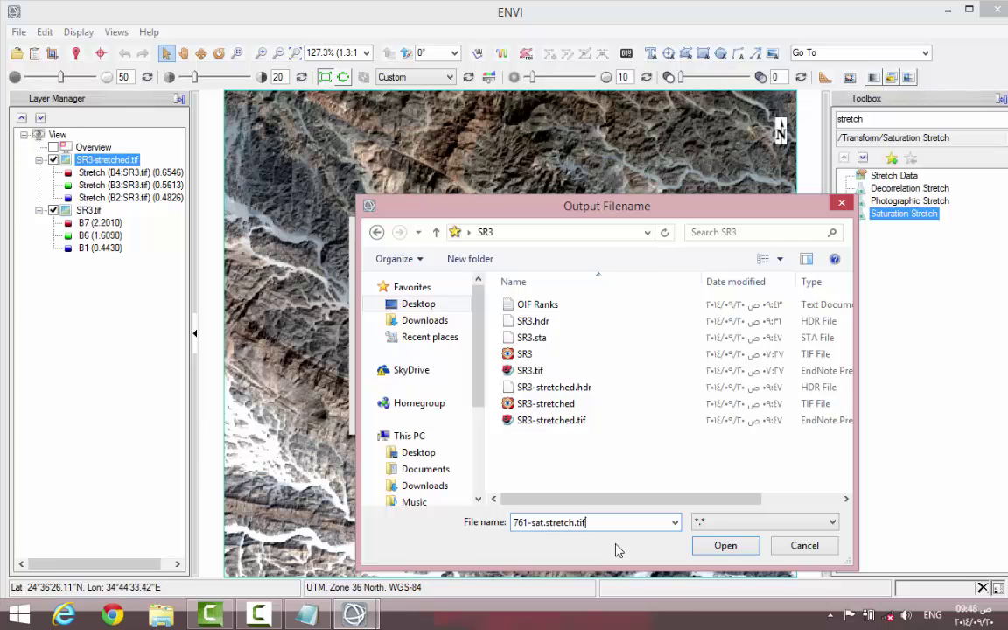
left_click(725, 546)
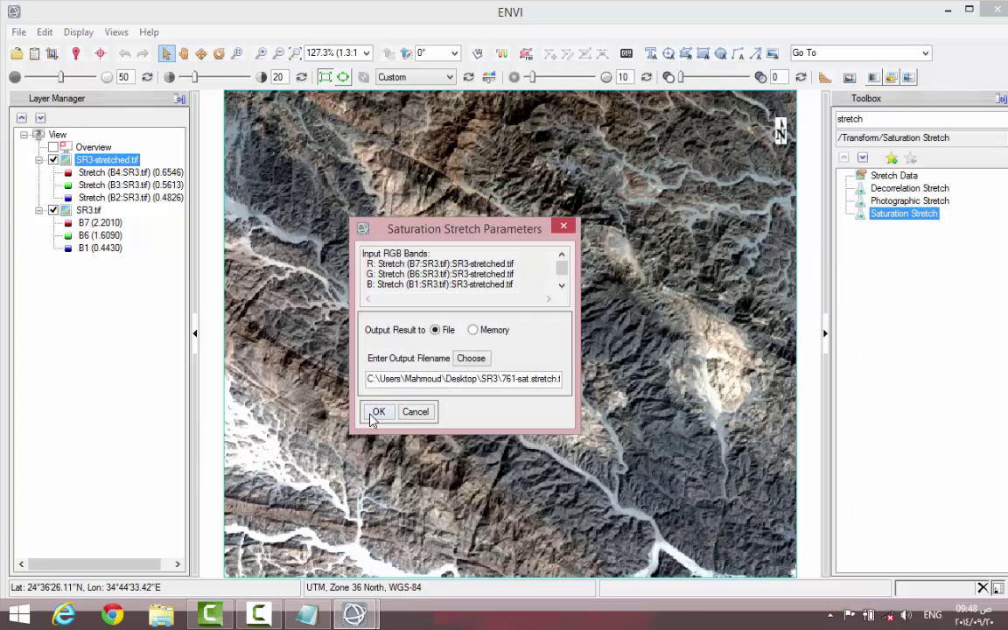
left_click(375, 413)
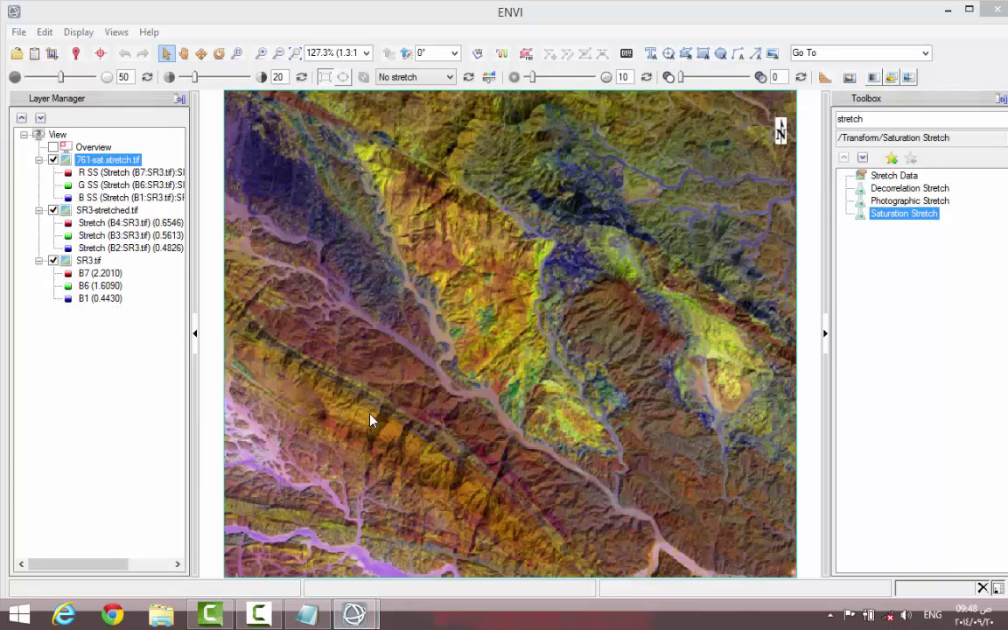
Apply a Linear 2% display stretch to the 761-sat.stretch.tif layer.
left_click(416, 77)
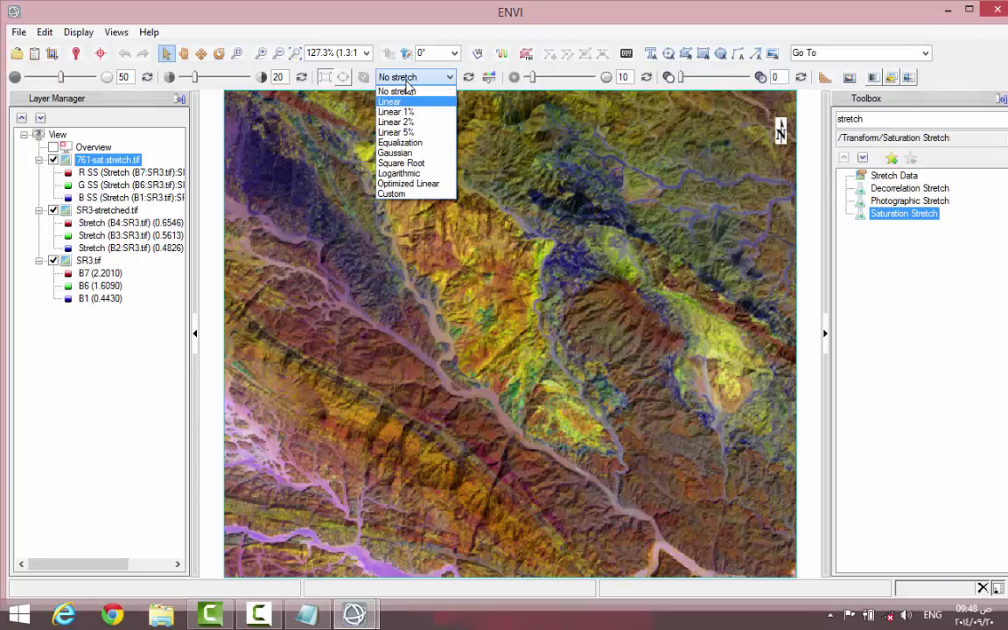
left_click(415, 119)
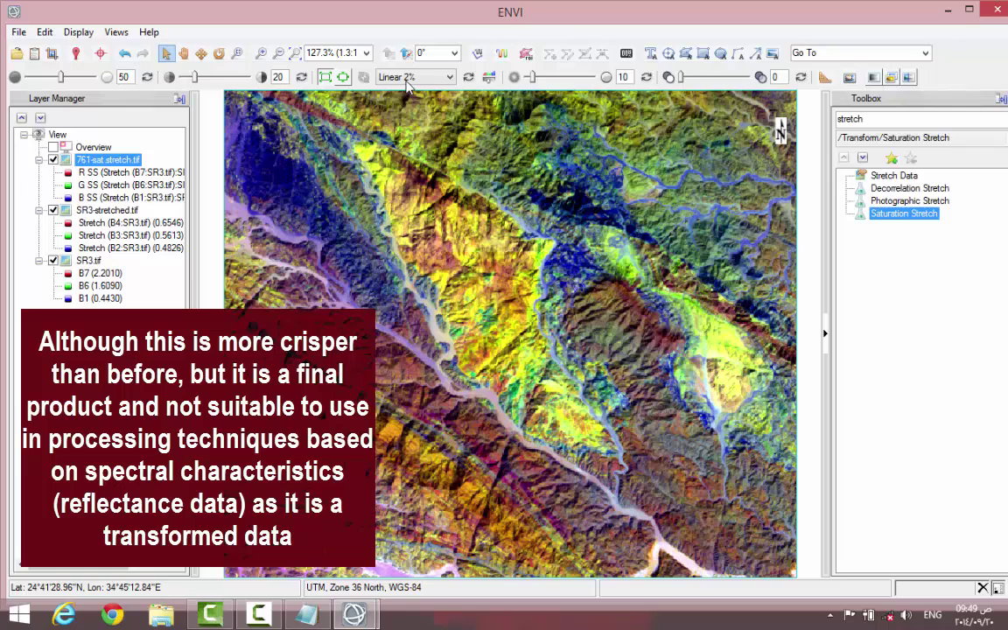
Start HSV Sharpening using the 761-sat.stretch.tif bands R SS as red, G SS as green and B SS as blue.
double_click(875, 118)
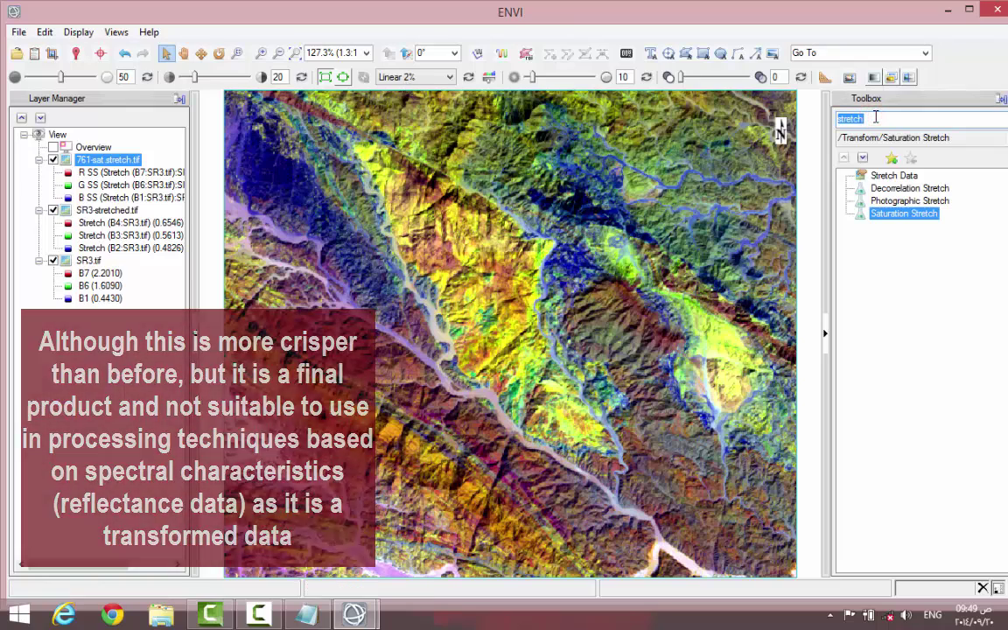
key("BackSpace")
type("H")
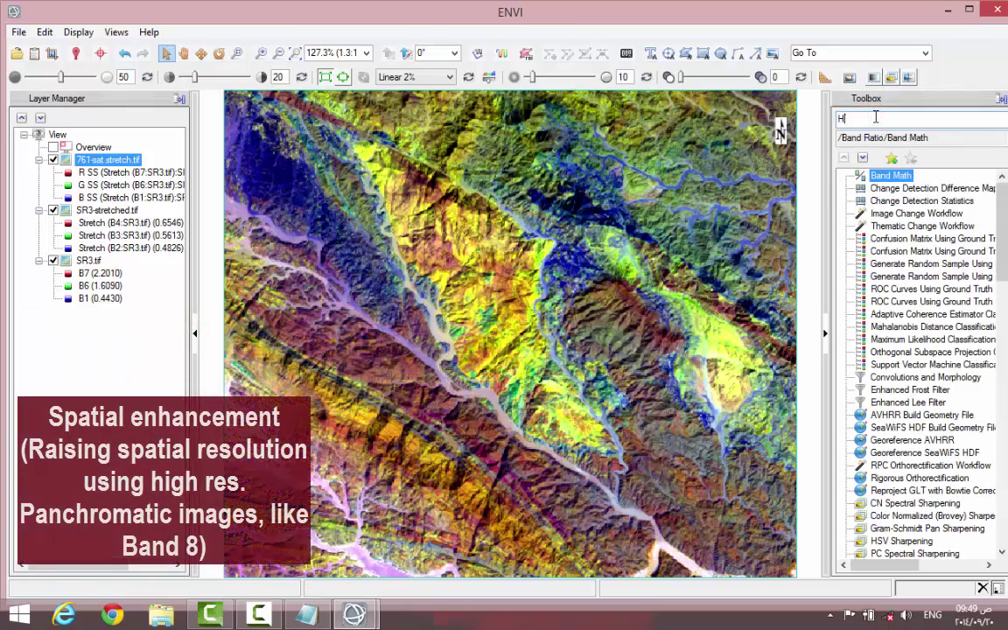
type("SV")
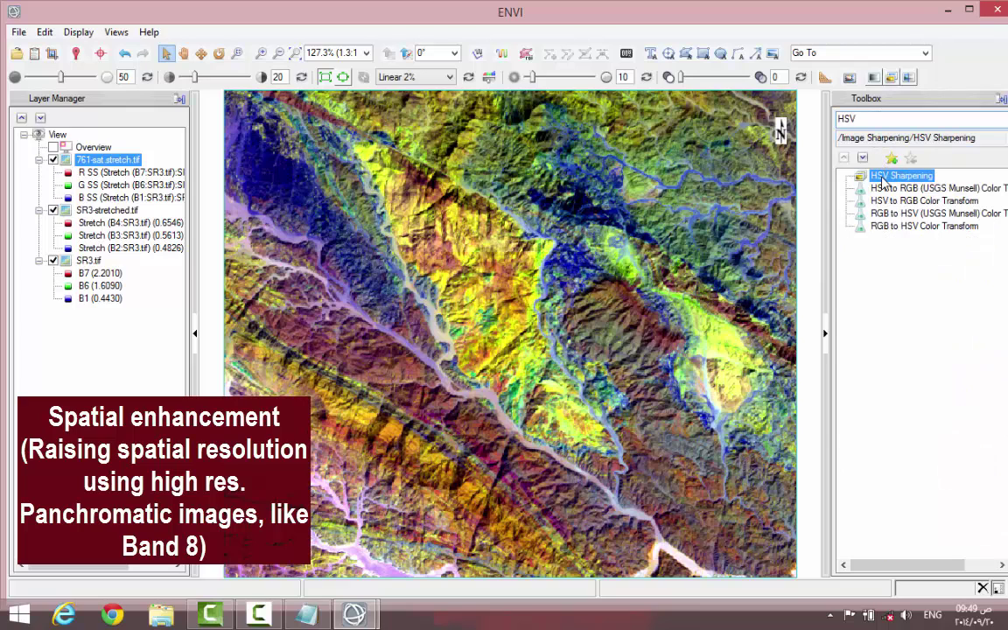
double_click(884, 178)
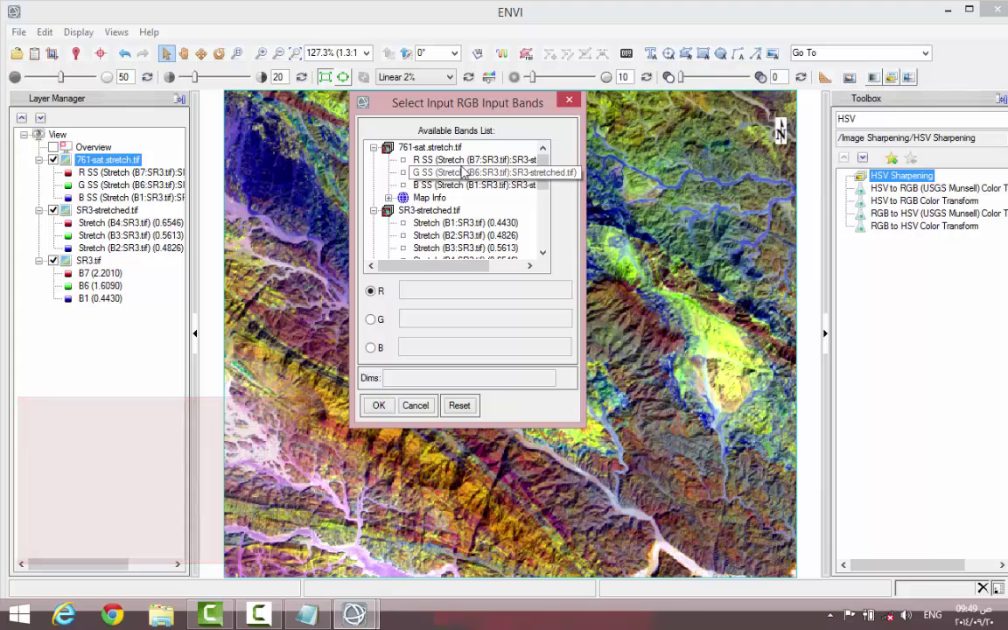
left_click(464, 160)
left_click(457, 171)
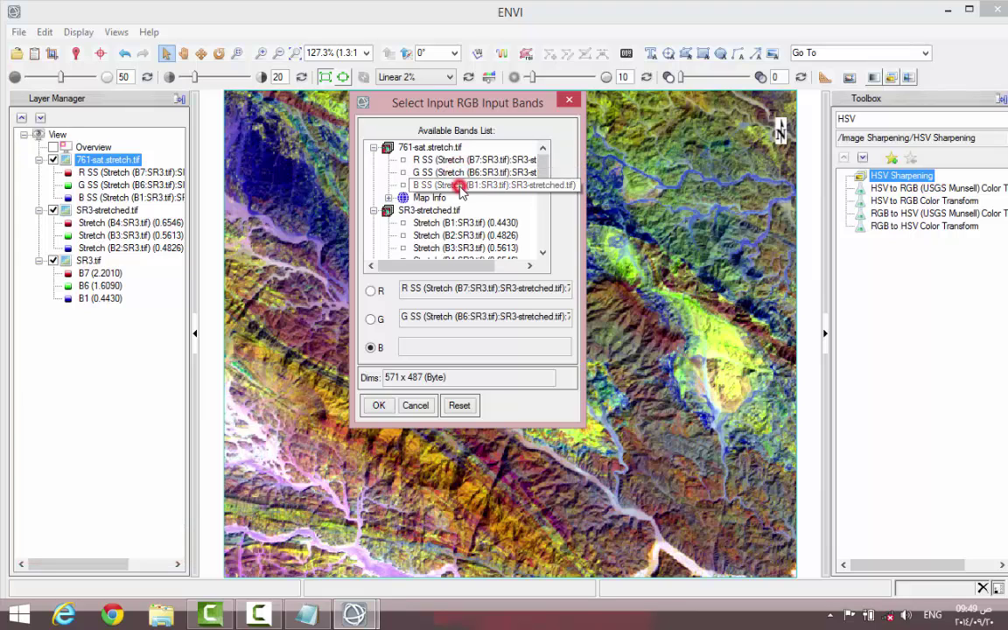
left_click(459, 187)
left_click(378, 407)
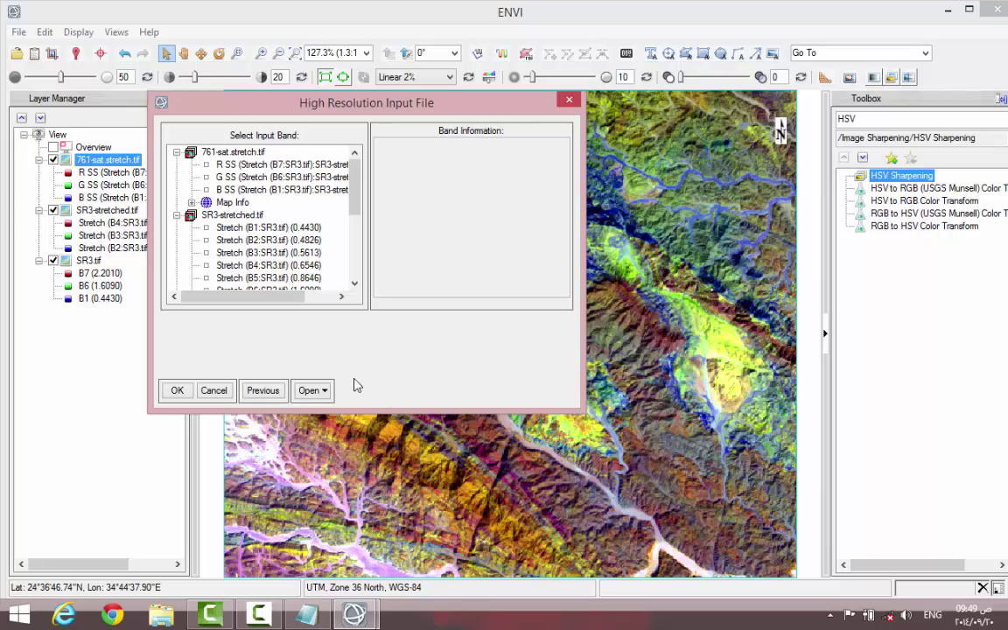
left_click(311, 390)
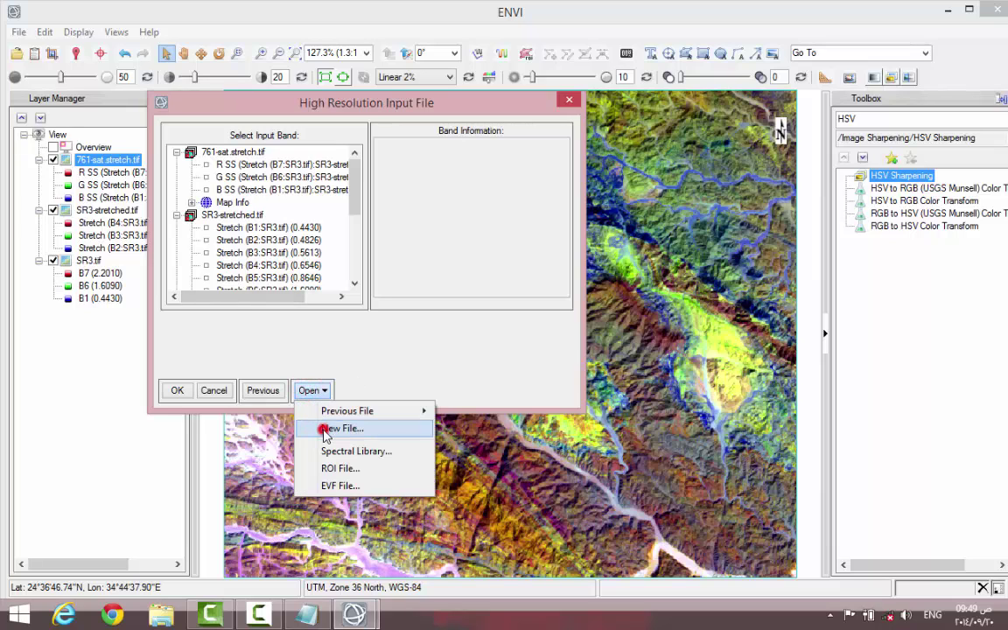
left_click(332, 429)
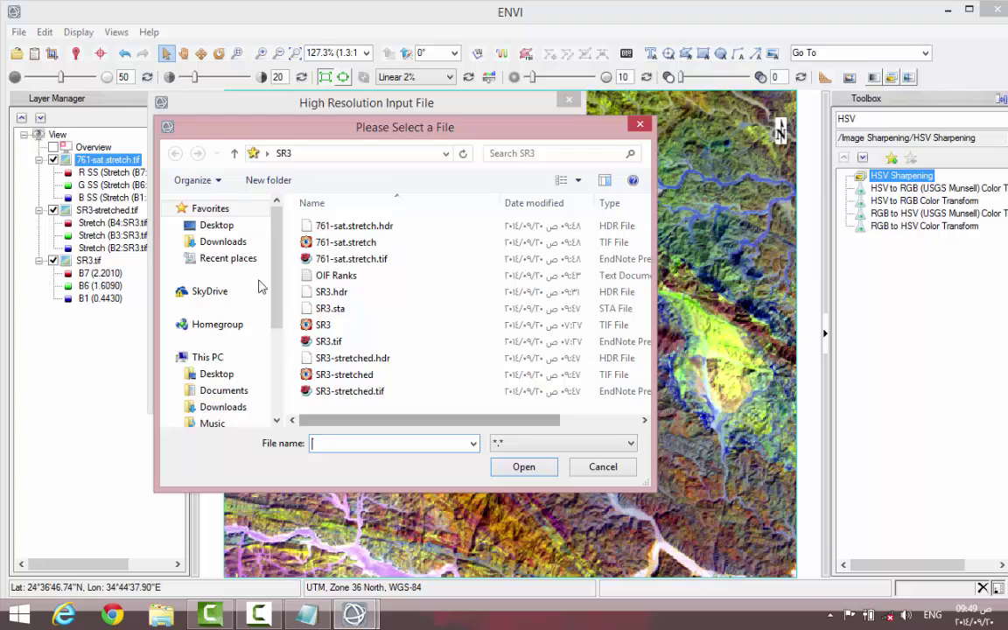
left_click(232, 225)
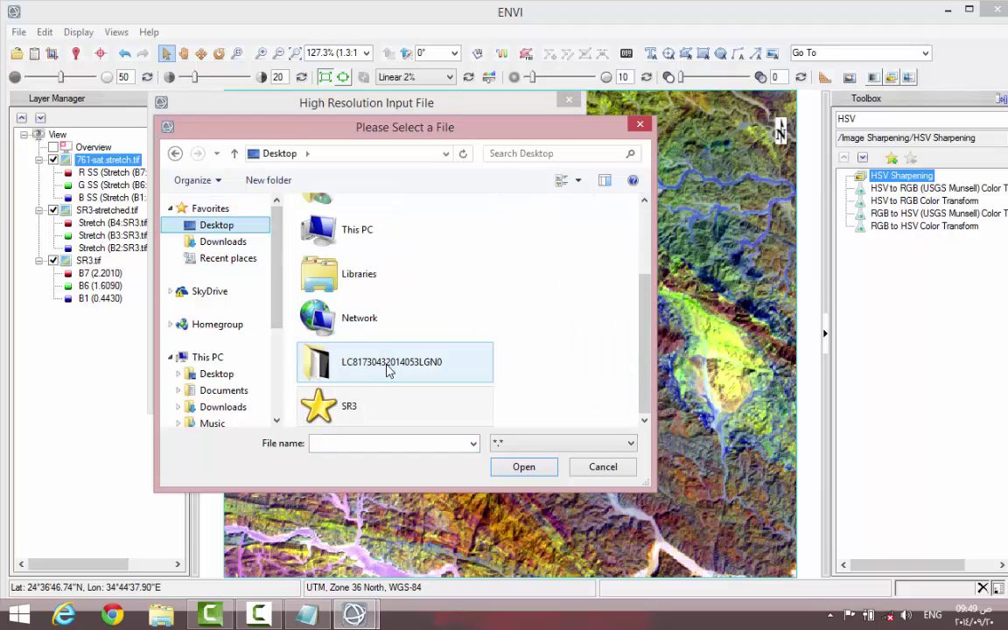
double_click(389, 367)
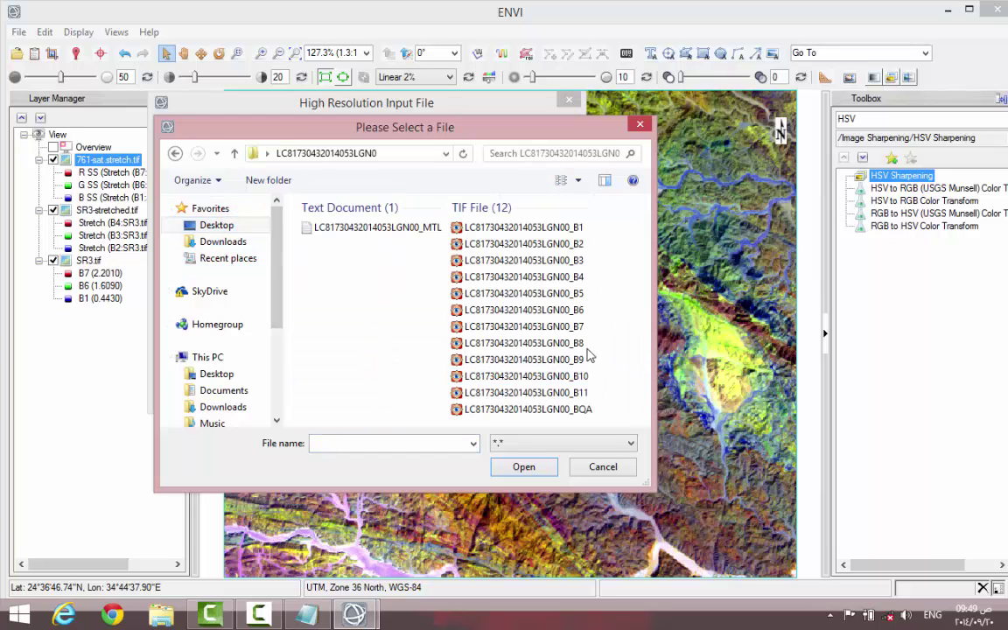
left_click(581, 344)
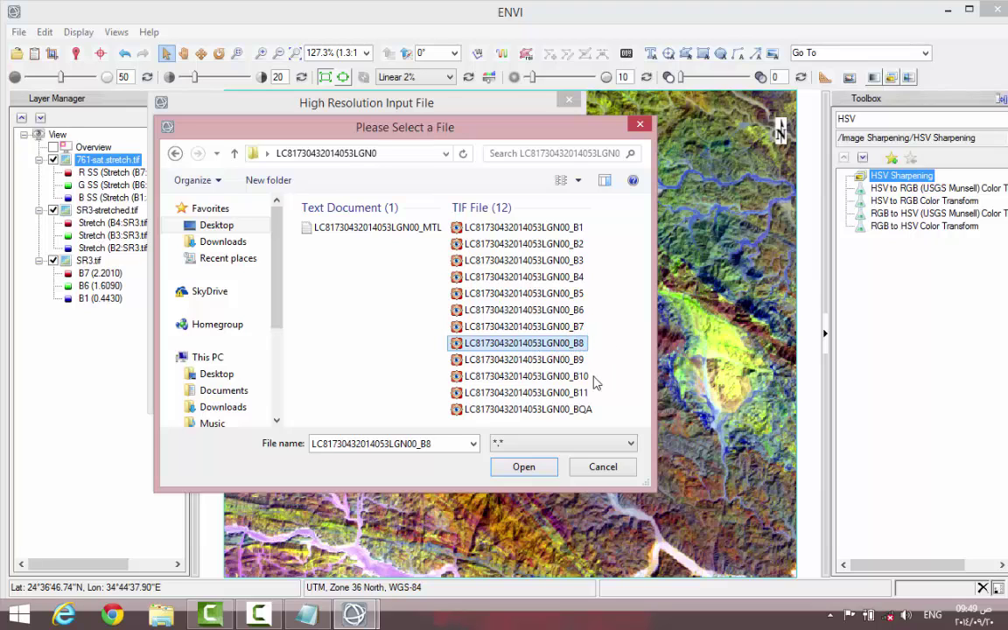
left_click(528, 467)
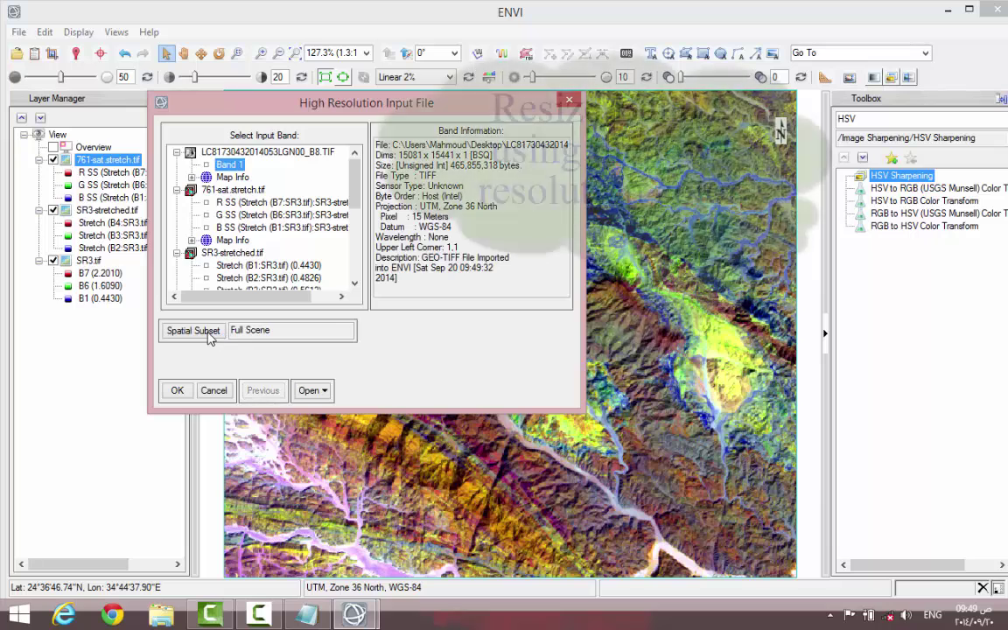
Spatially subset the Band 8 image to the extent of 761-sat.stretch.tif and accept it as the high-resolution input.
left_click(207, 328)
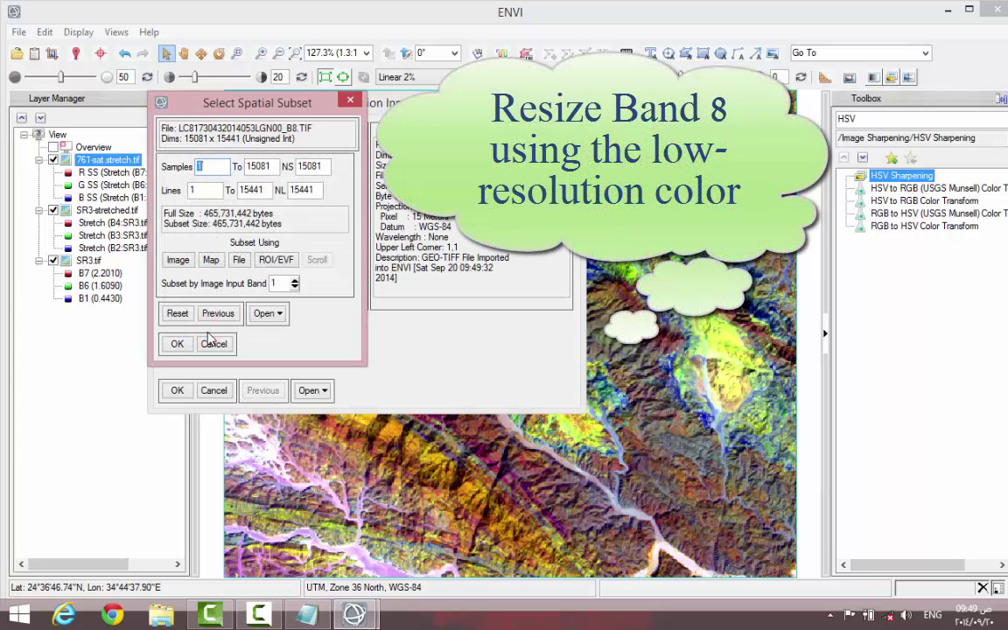
left_click(239, 262)
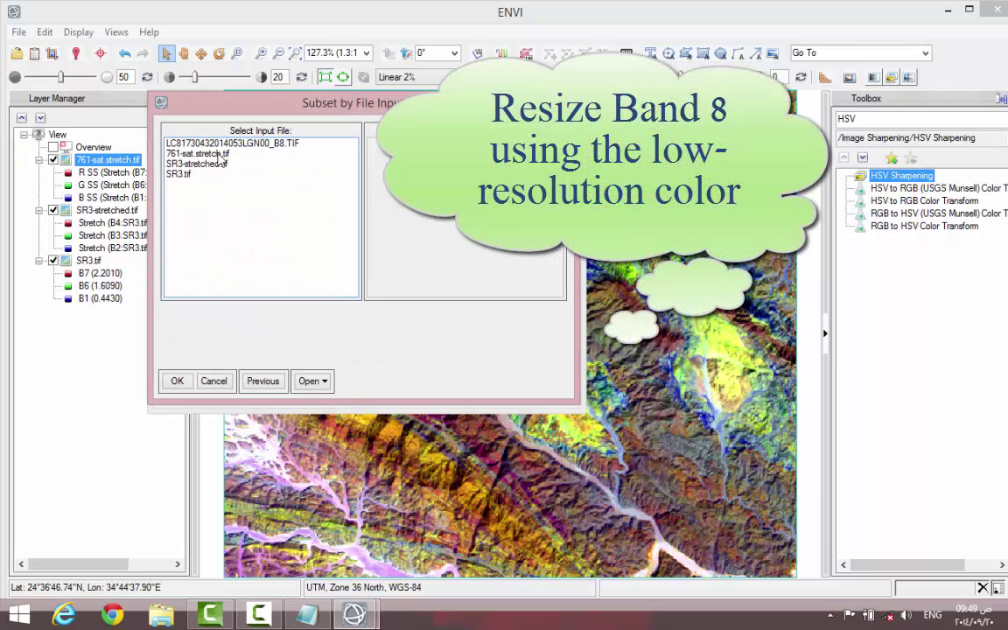
left_click(203, 153)
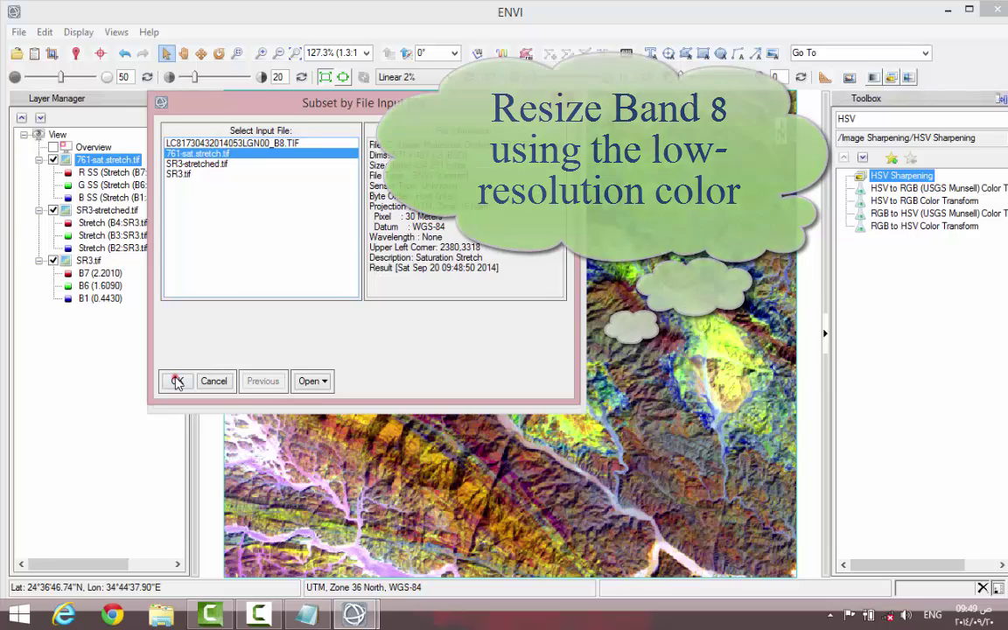
left_click(176, 382)
left_click(177, 345)
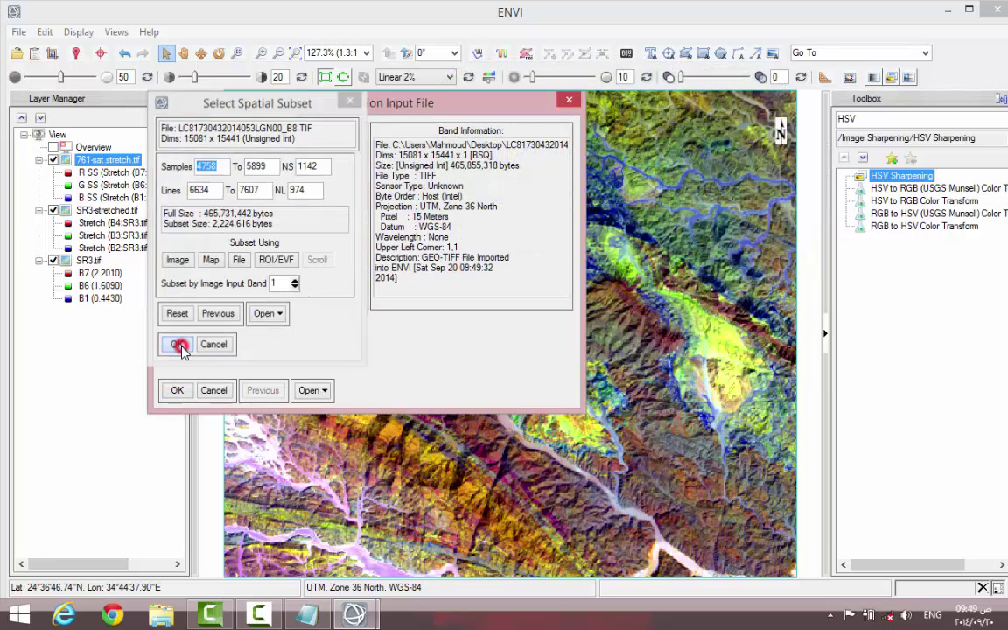
left_click(178, 390)
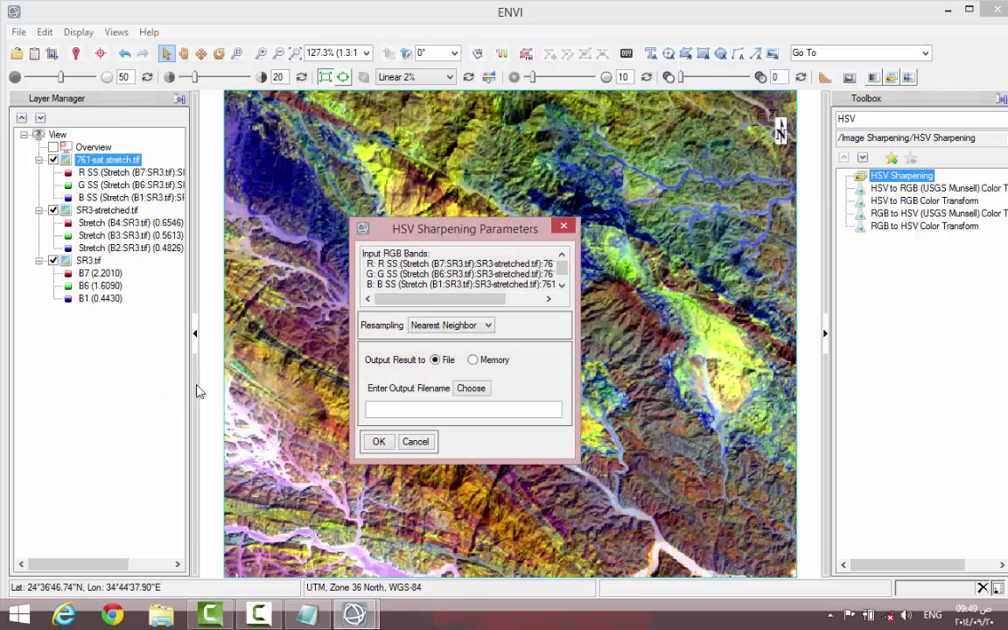
Run the HSV sharpening with output file 761-sat.str.HSVsharp.tif in the desktop's SR3 folder, and apply a linear display stretch to the result.
left_click(481, 389)
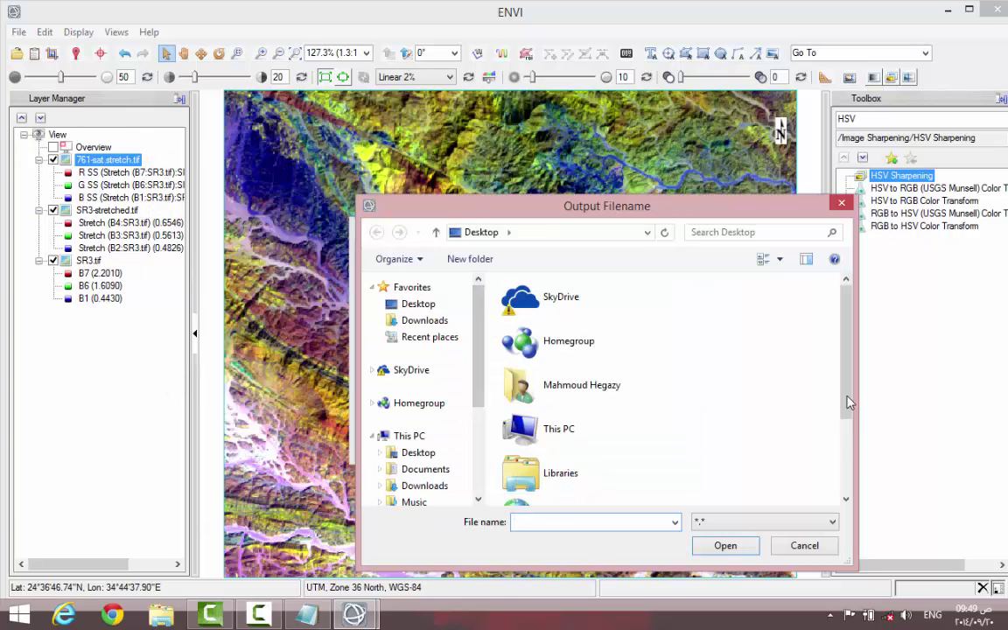
left_click_drag(847, 402, 855, 477)
double_click(561, 488)
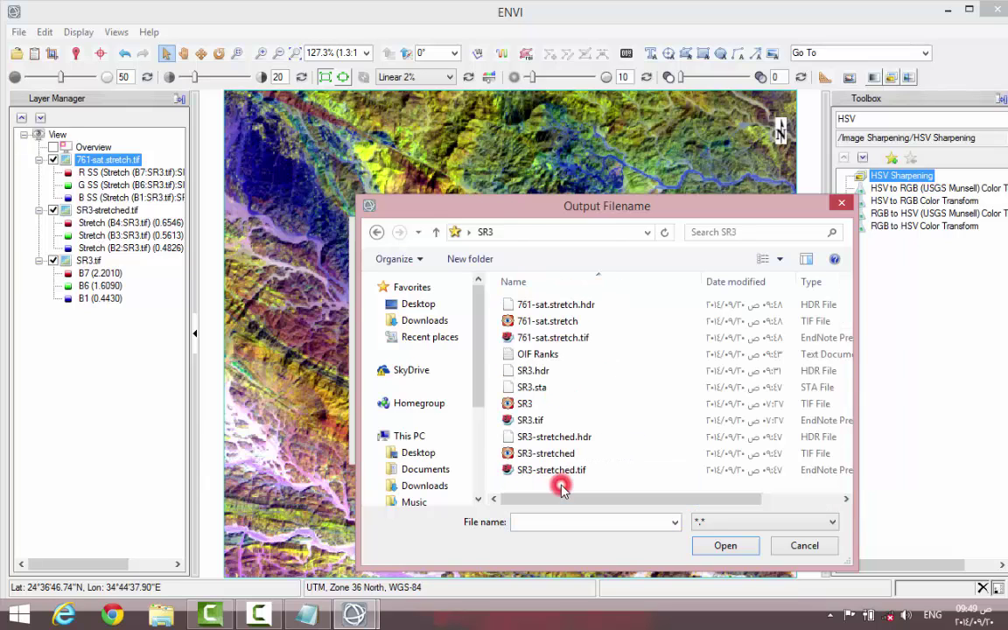
left_click(548, 521)
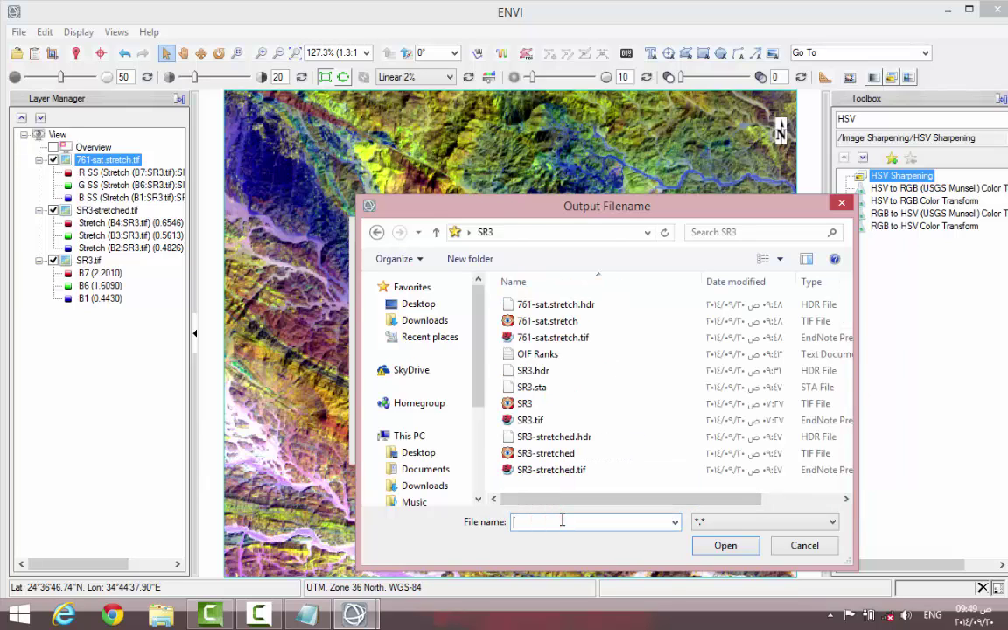
type("761-sat.str.HSVsharp.tif")
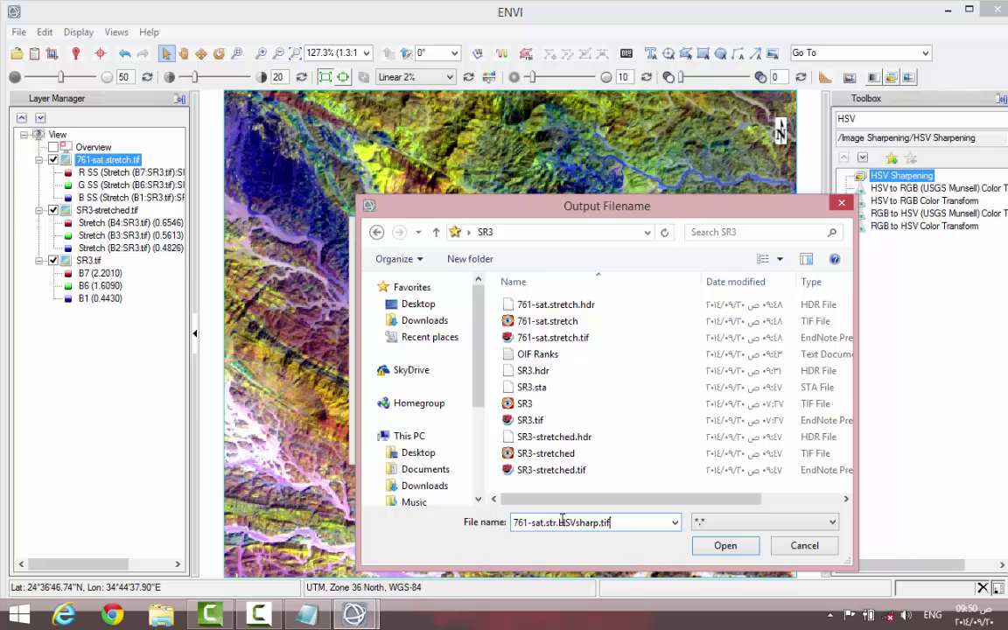
left_click(714, 543)
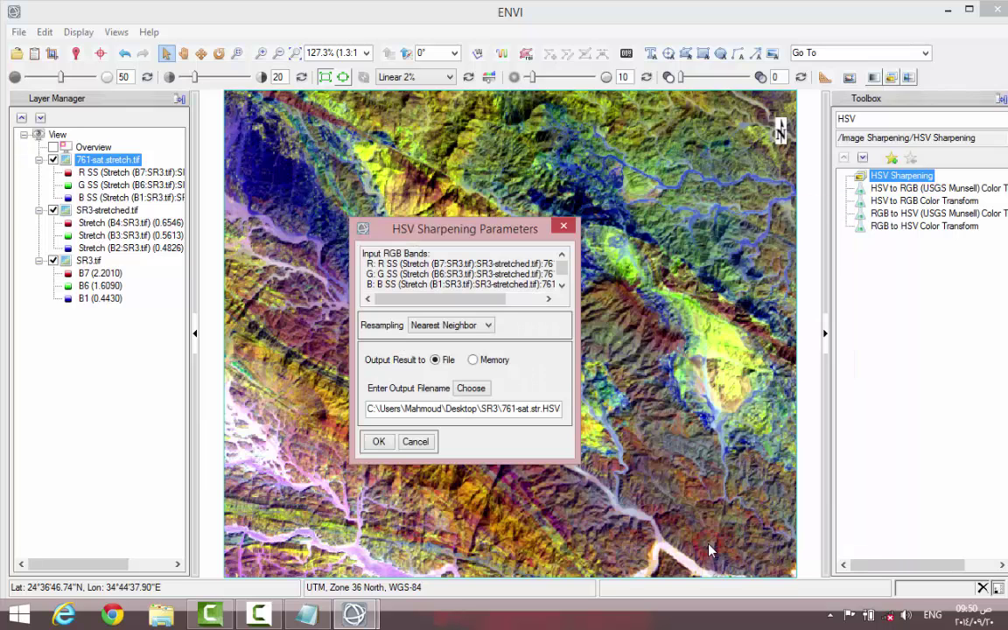
left_click(379, 443)
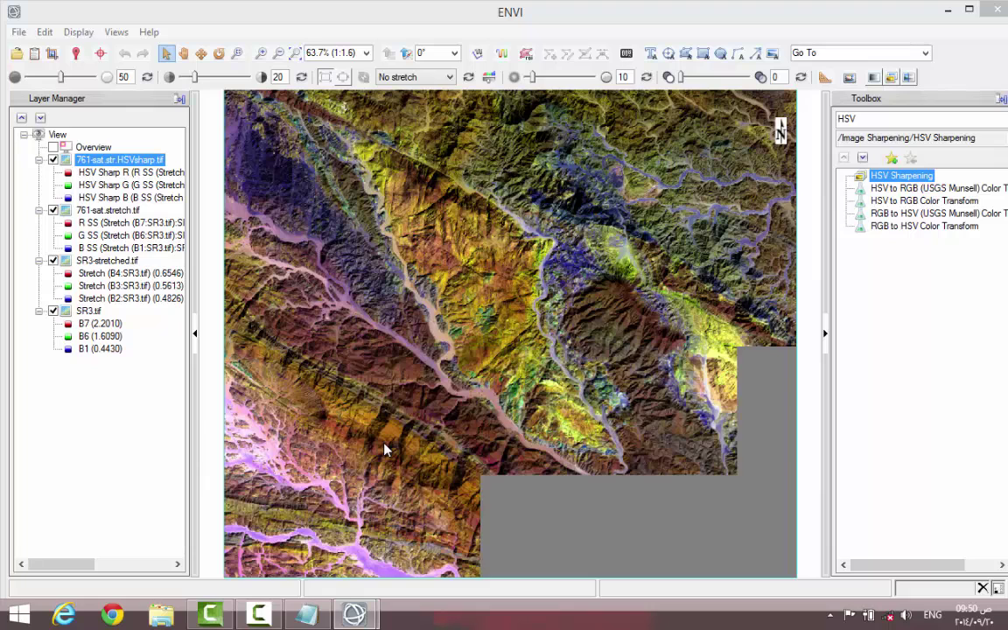
left_click(412, 77)
left_click(416, 122)
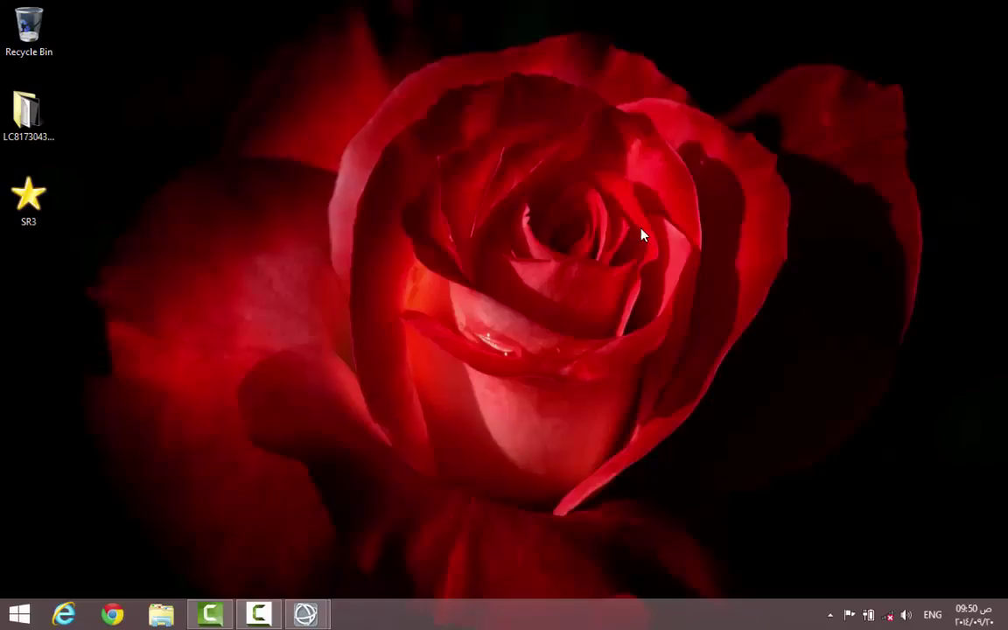
Launch ArcMap 10.2 and create a new map from the Blank Map template.
key("super")
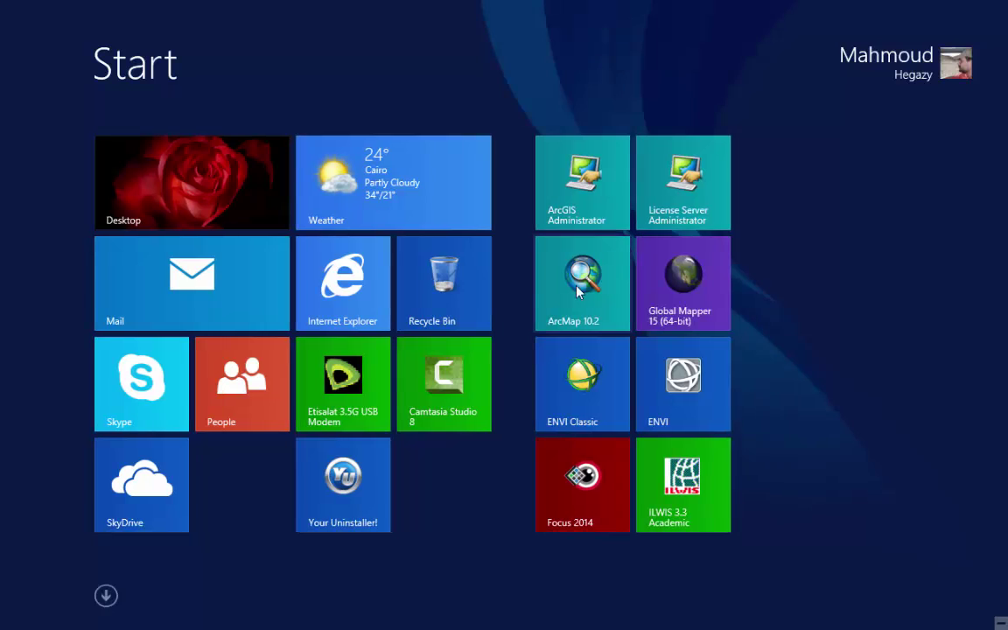
left_click(550, 299)
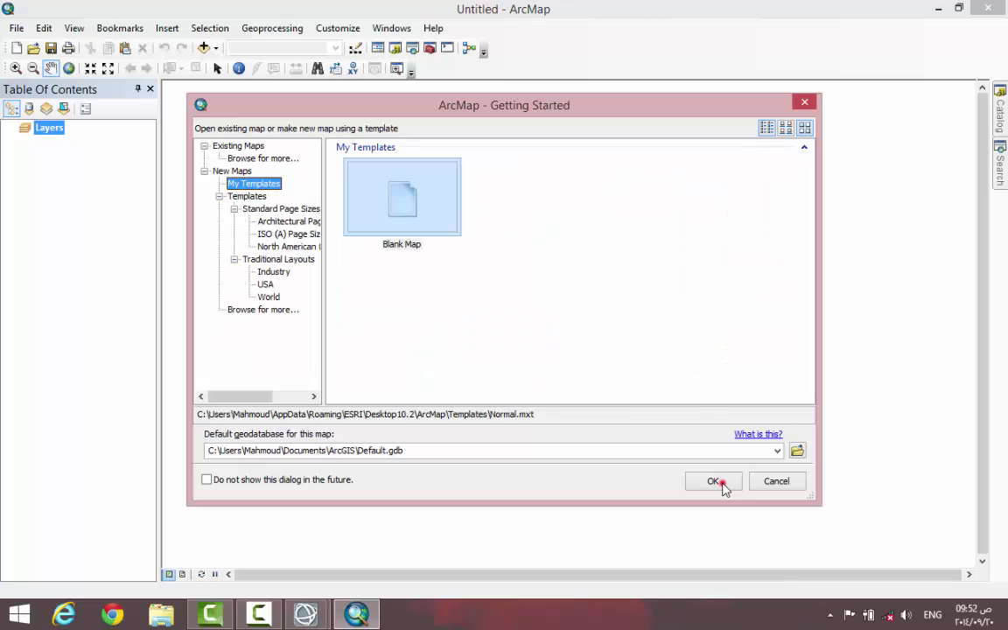
left_click(719, 483)
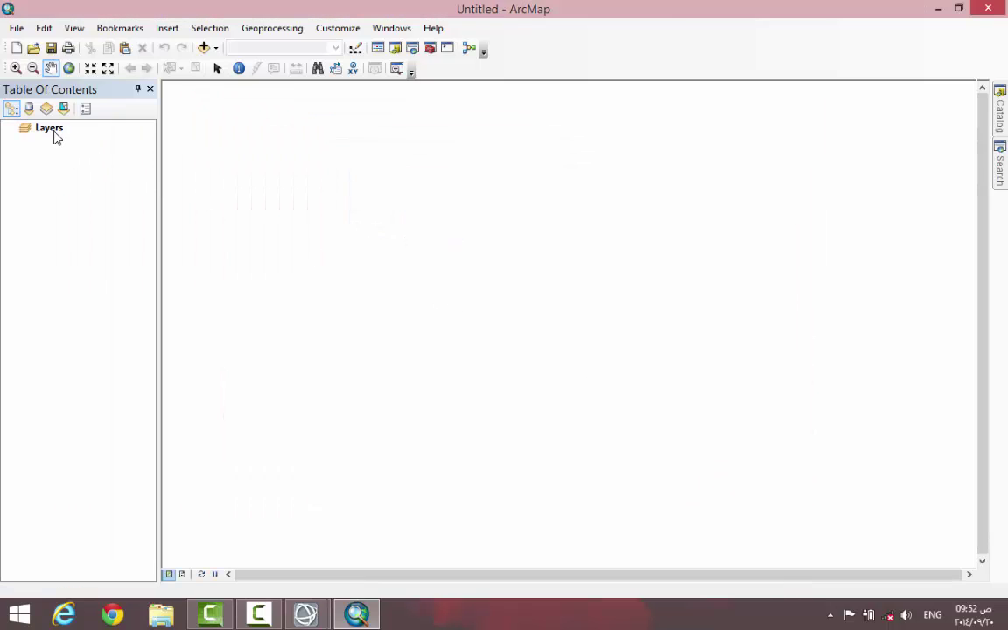
Open the properties of the Layers data frame and set its name to Abu Rusheid.
left_click(50, 130)
left_click(50, 129)
double_click(51, 129)
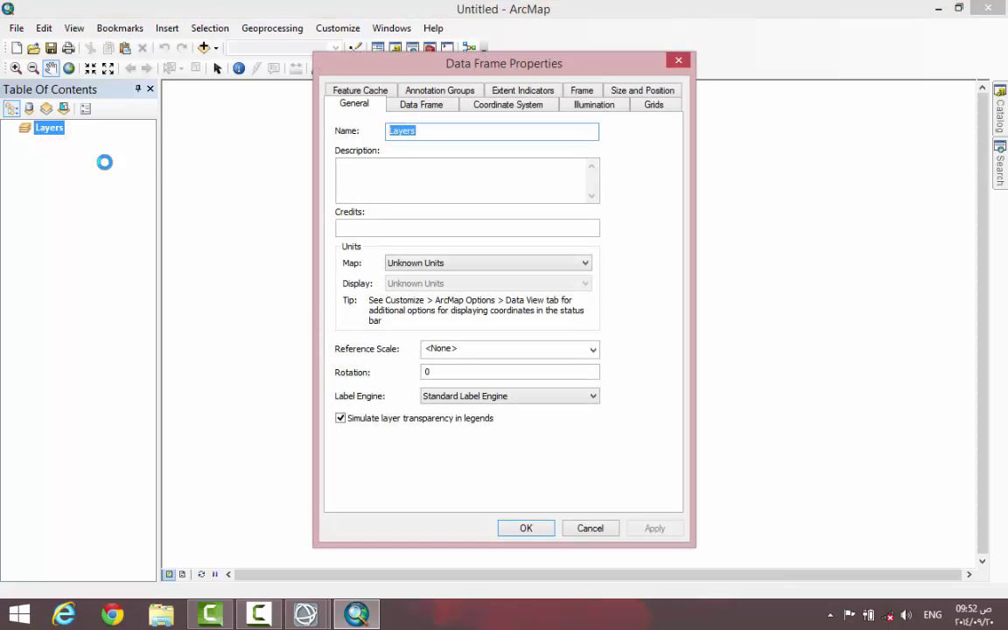
double_click(434, 132)
type("Abu Rusheid")
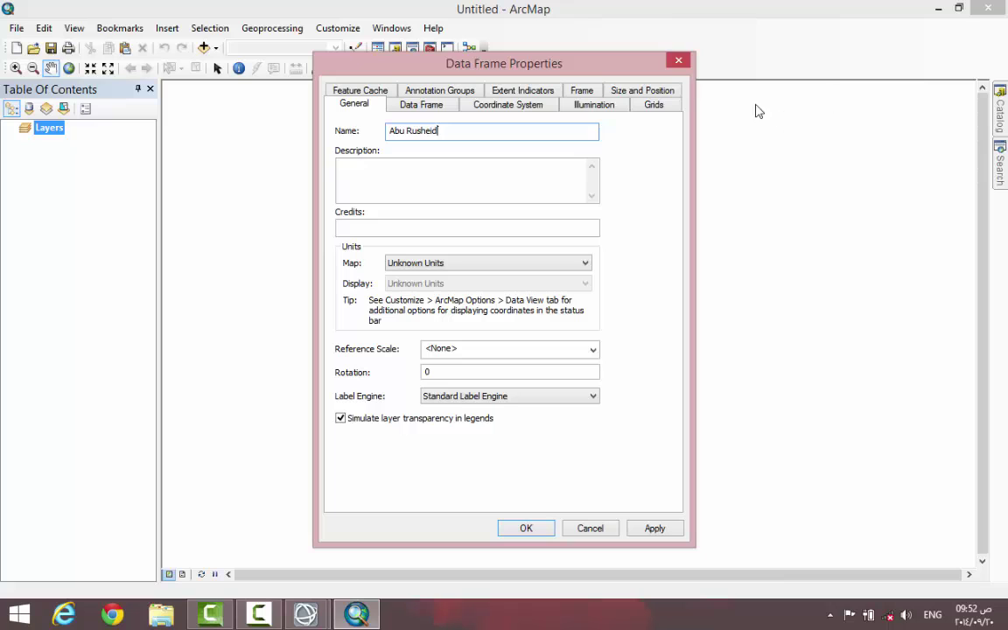
Choose the projected coordinate system WGS 1984 UTM Zone 36N, under Northern Hemisphere, for the data frame.
left_click(507, 104)
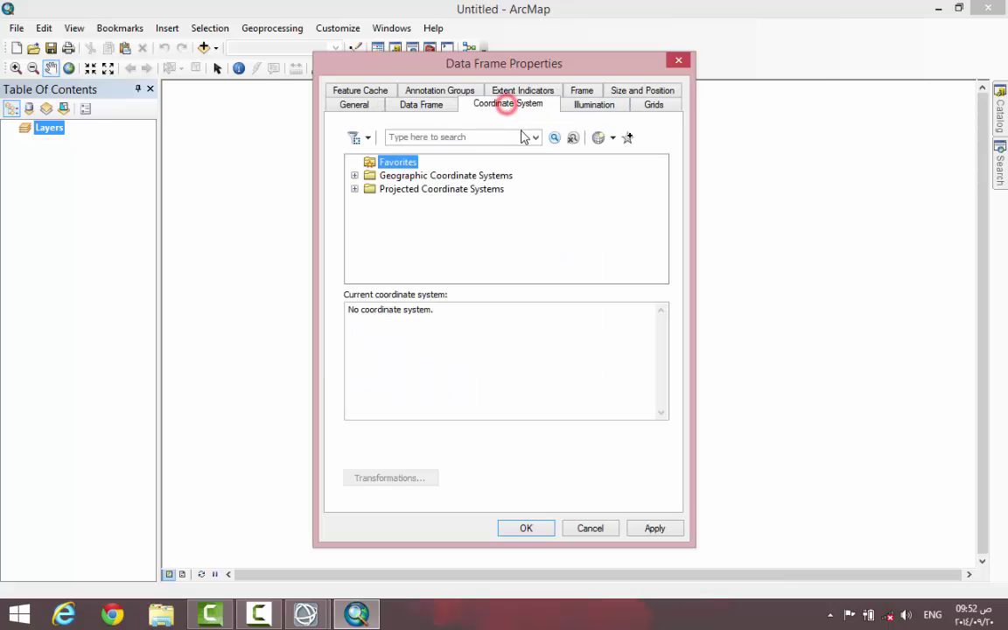
left_click(354, 189)
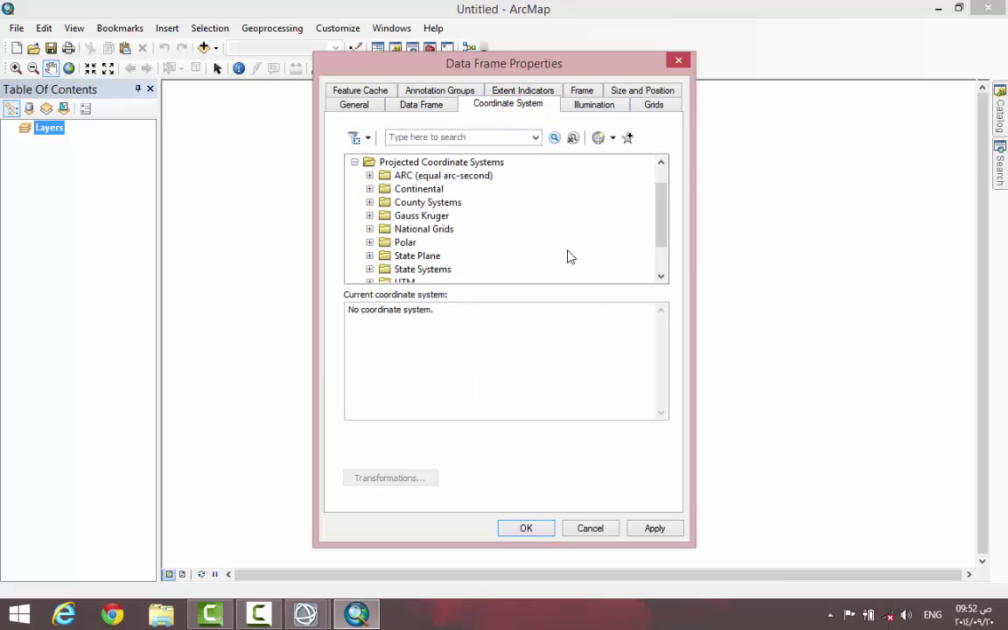
left_click_drag(662, 221, 659, 251)
left_click(368, 243)
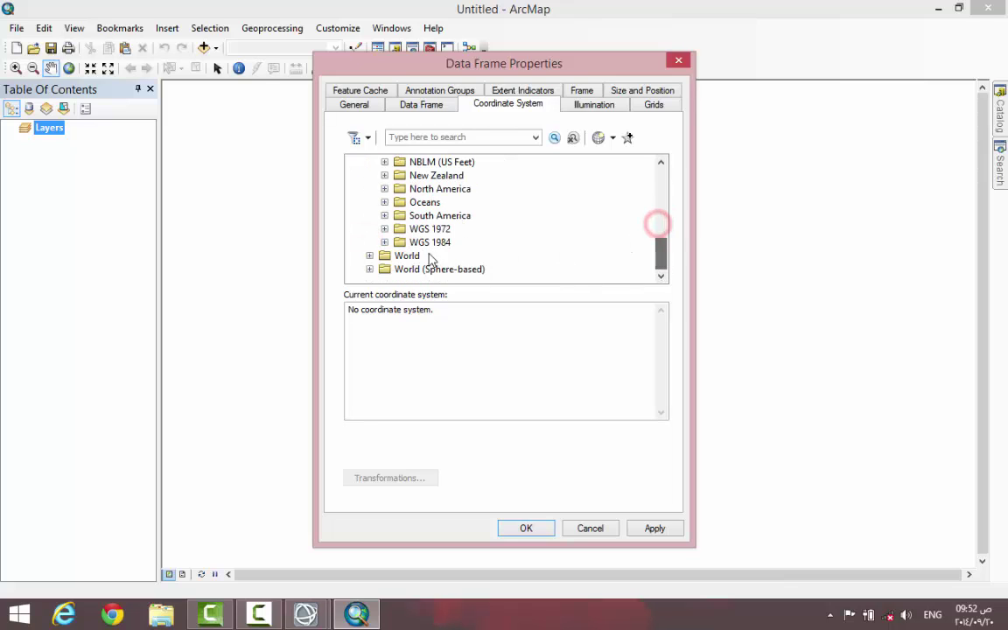
left_click(385, 243)
left_click(400, 255)
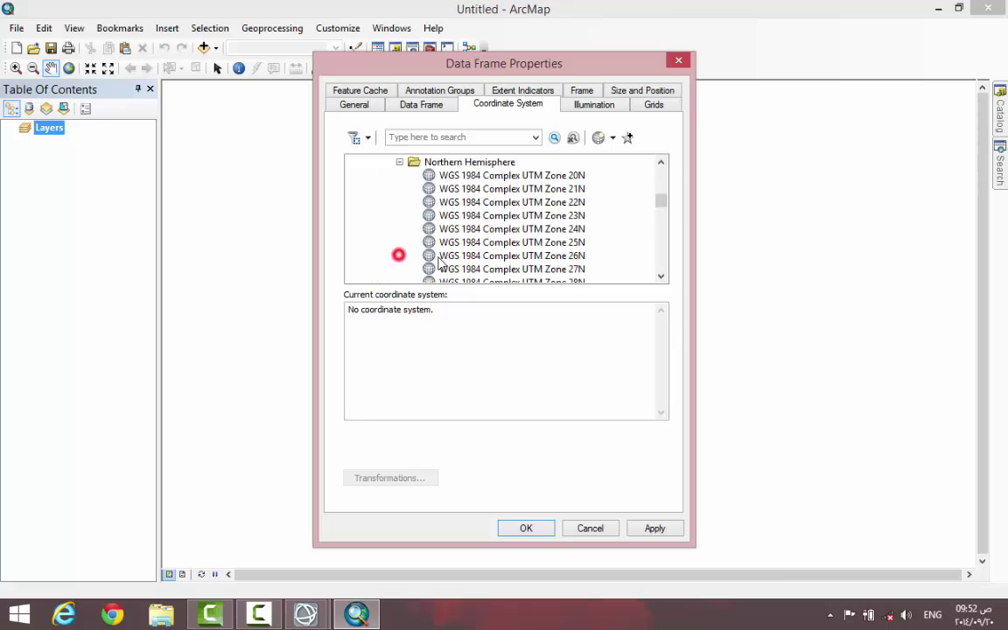
left_click_drag(662, 203, 660, 235)
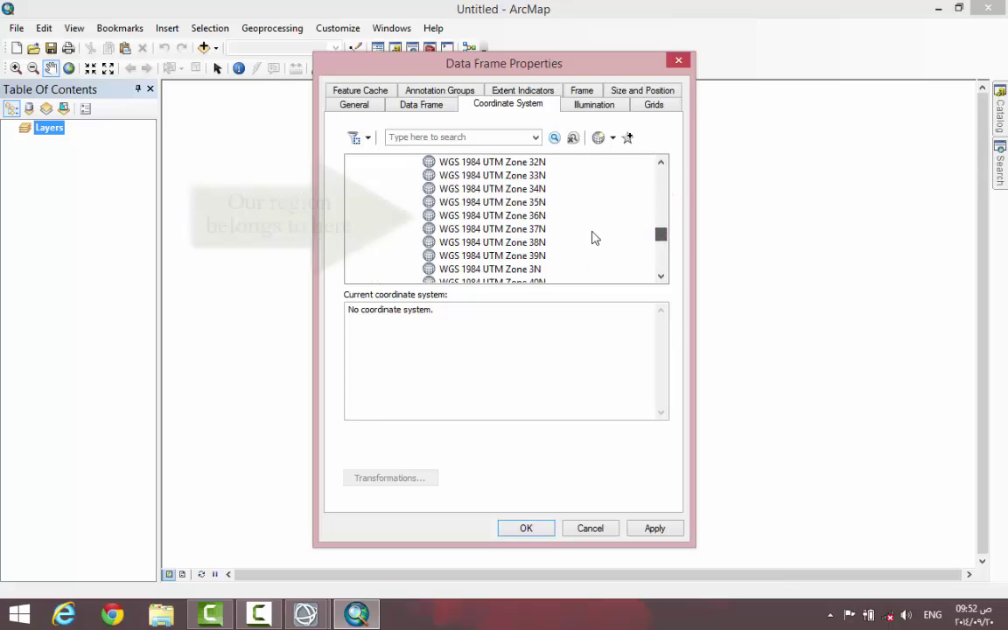
left_click(537, 217)
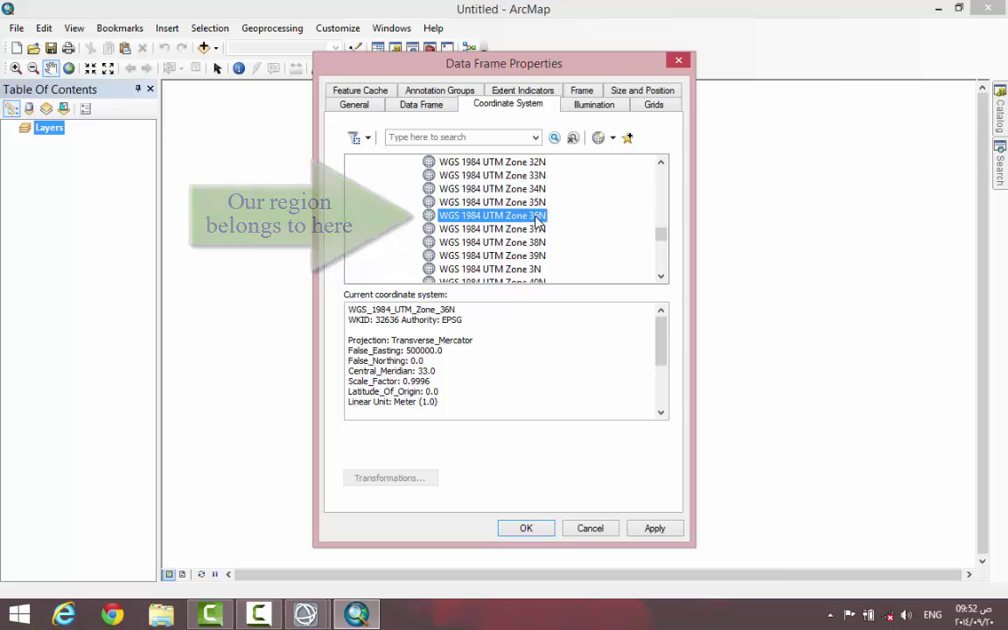
Apply the WGS 1984 UTM Zone 36N coordinate system to the data frame and close its properties.
left_click(648, 529)
left_click(526, 529)
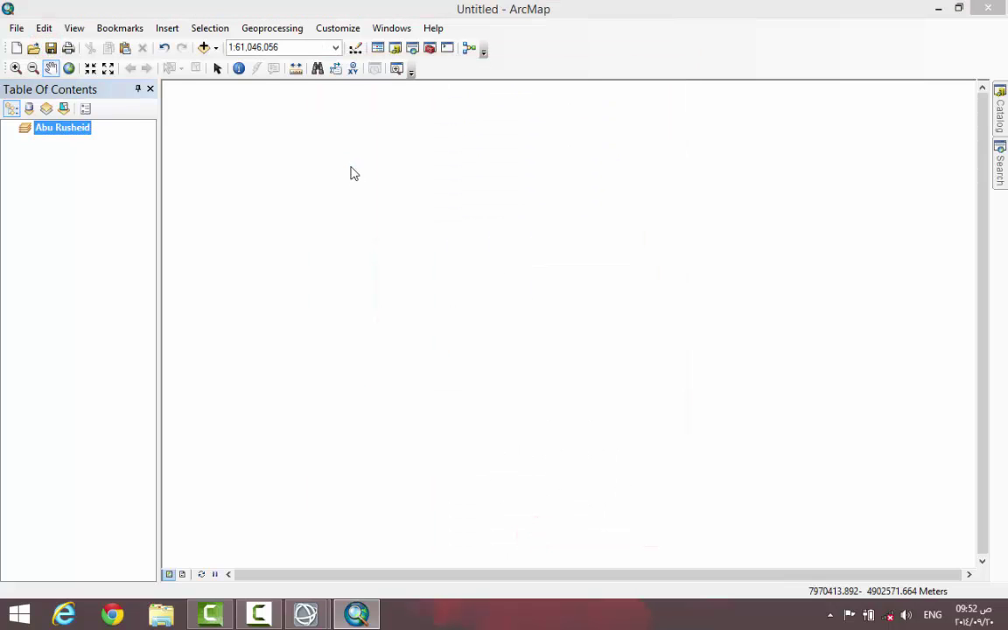
Start saving the map and create a folder named ArcGIS Project AbuRusheid inside the desktop's SR3 folder as its location.
key("ctrl+s")
left_click(323, 255)
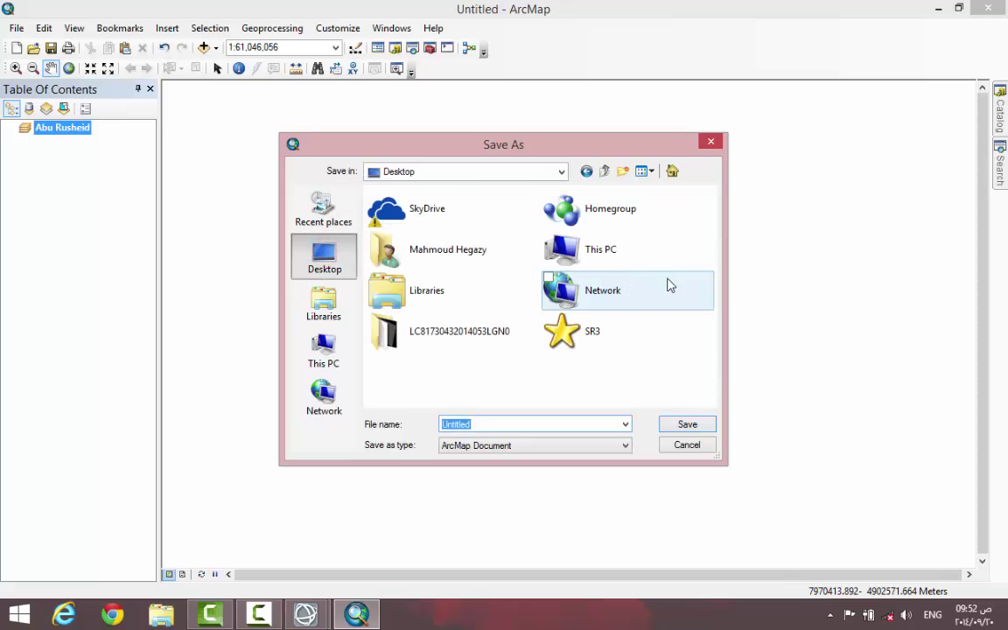
double_click(589, 333)
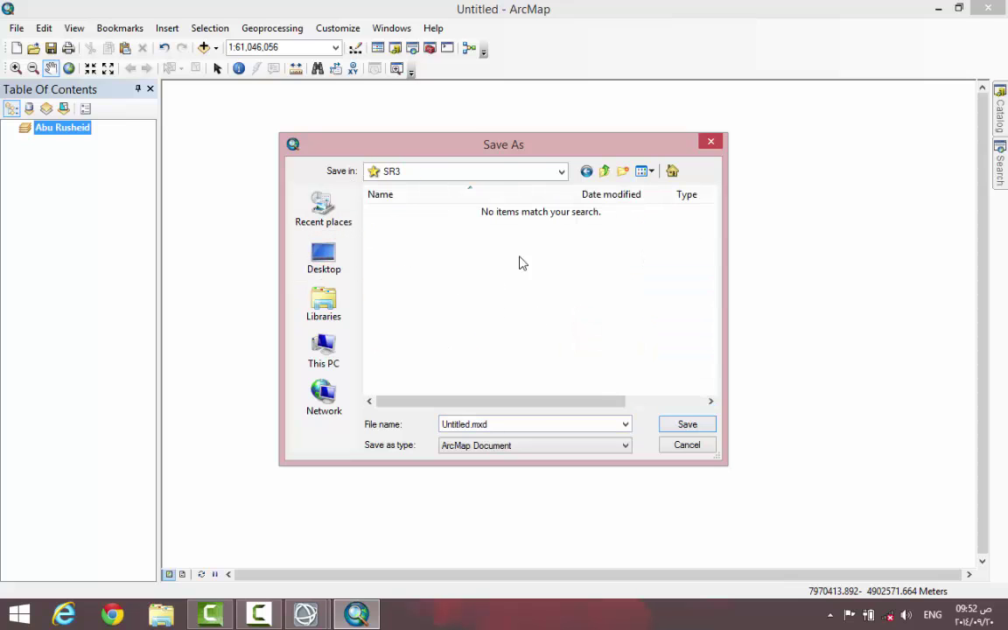
left_click(623, 172)
type("ArcGIS Project AbuRush")
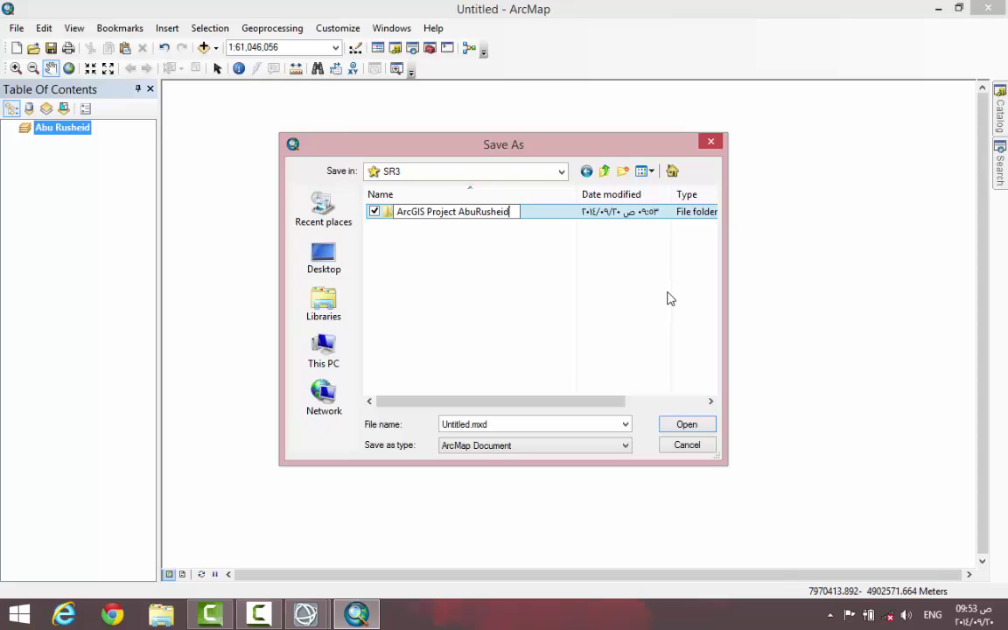
type("eid")
key("Return")
key("Return")
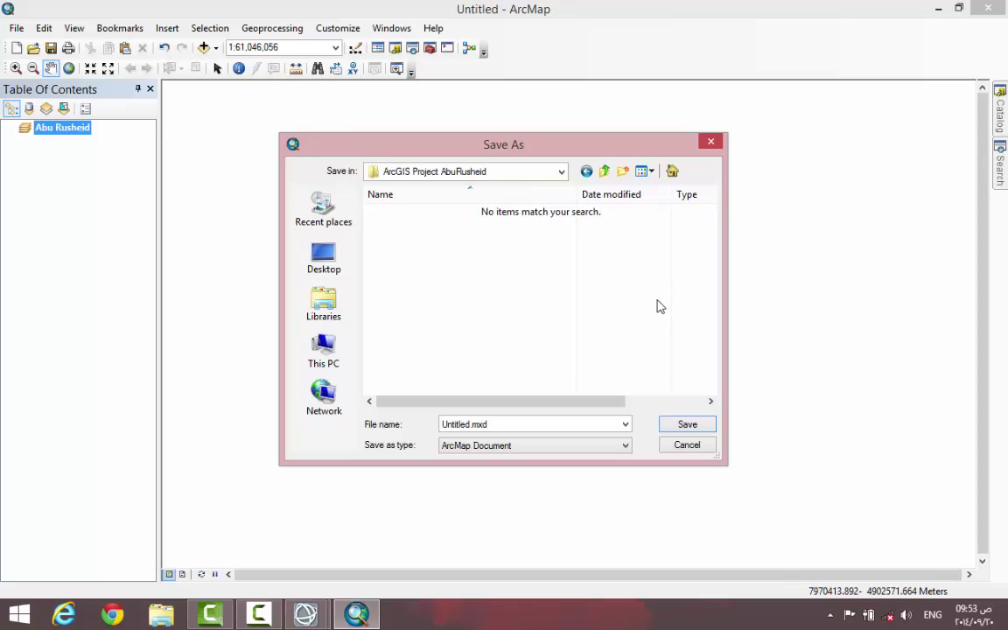
Save the map document as Abu Rusheid.mxd in the new project folder.
double_click(469, 424)
double_click(463, 424)
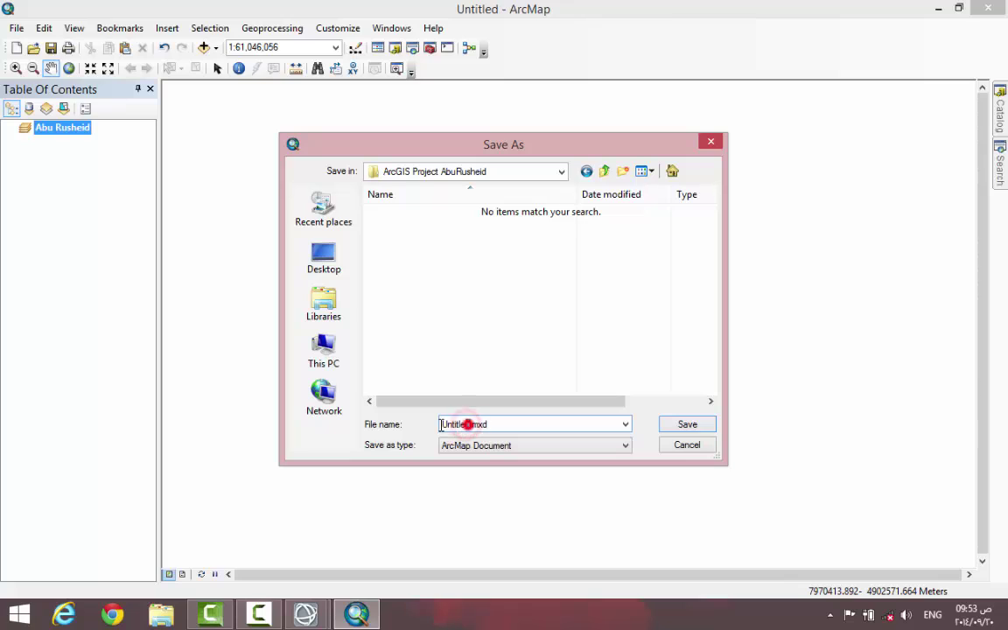
type("Abu Rushe")
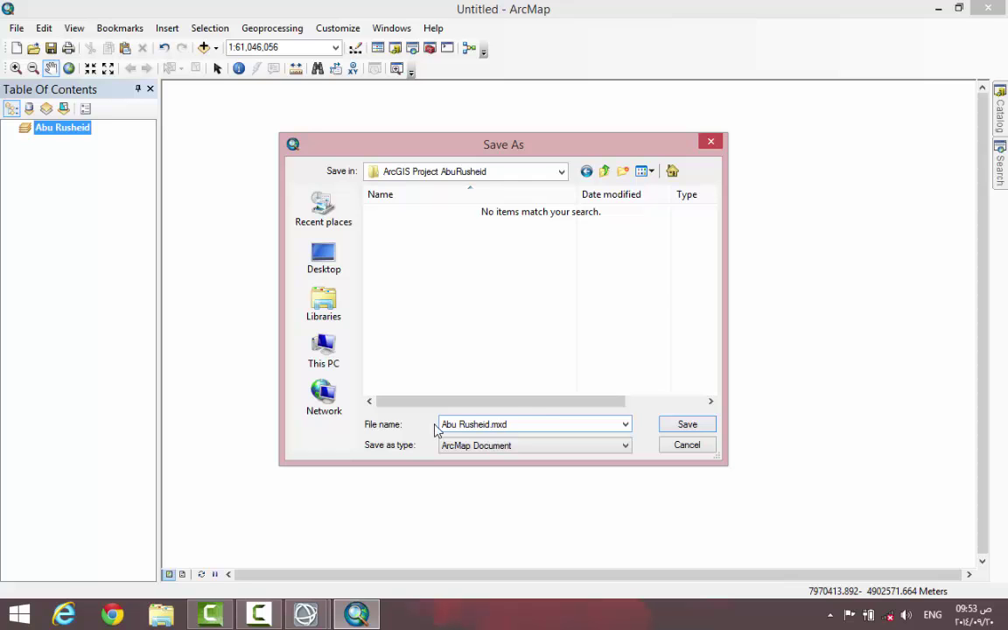
left_click(688, 425)
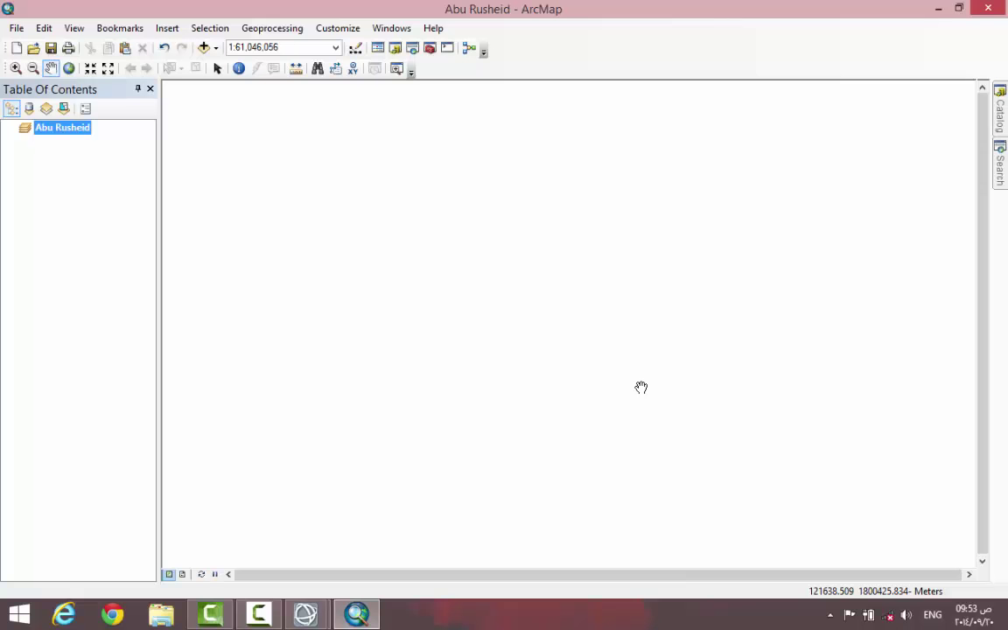
Keep the Catalog window open and add a folder connection to the desktop's SR3 folder.
left_click(1000, 107)
left_click(972, 90)
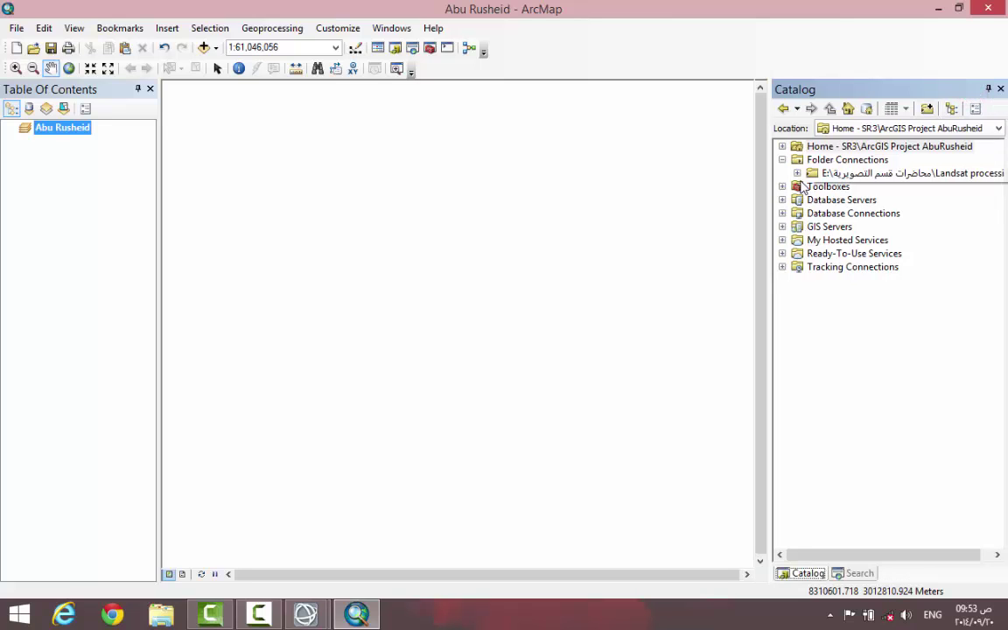
left_click(926, 109)
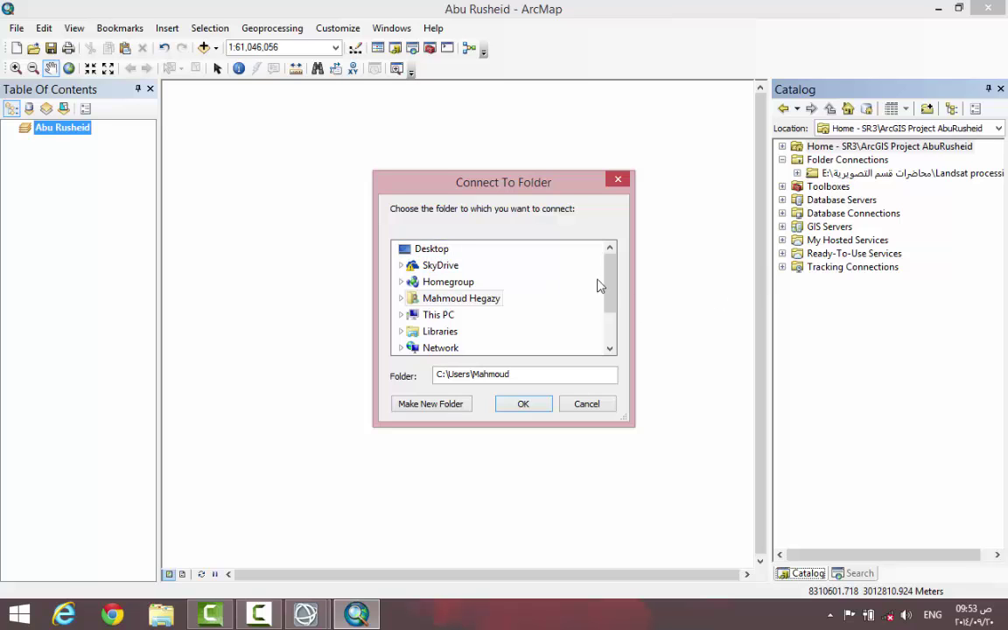
left_click_drag(610, 282, 610, 308)
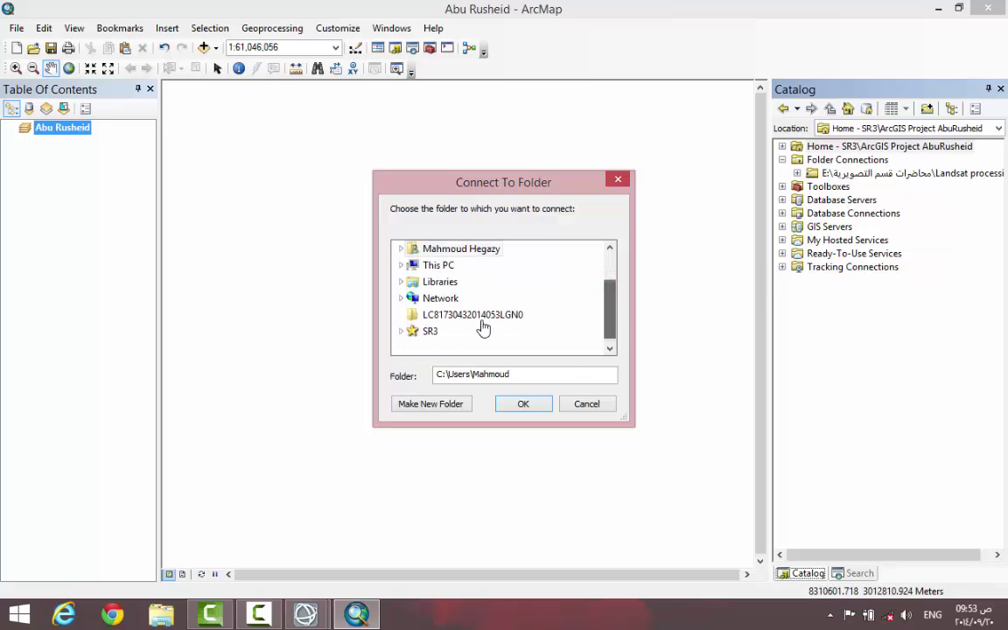
double_click(429, 331)
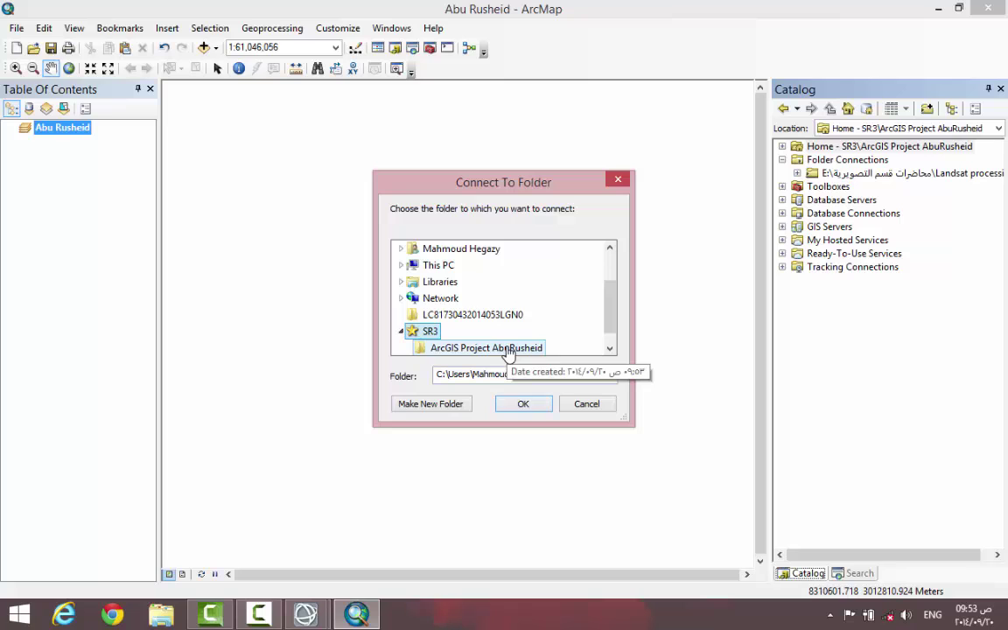
left_click(533, 406)
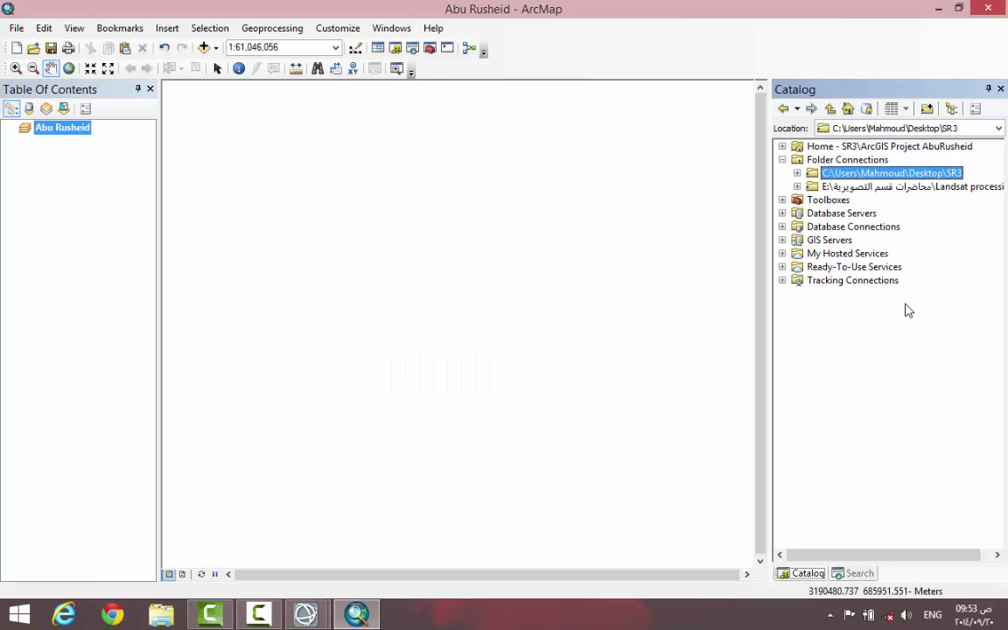
Add 761-sat.str.HSVsharp.tif from the connected SR3 folder to the map and save the document.
left_click(799, 172)
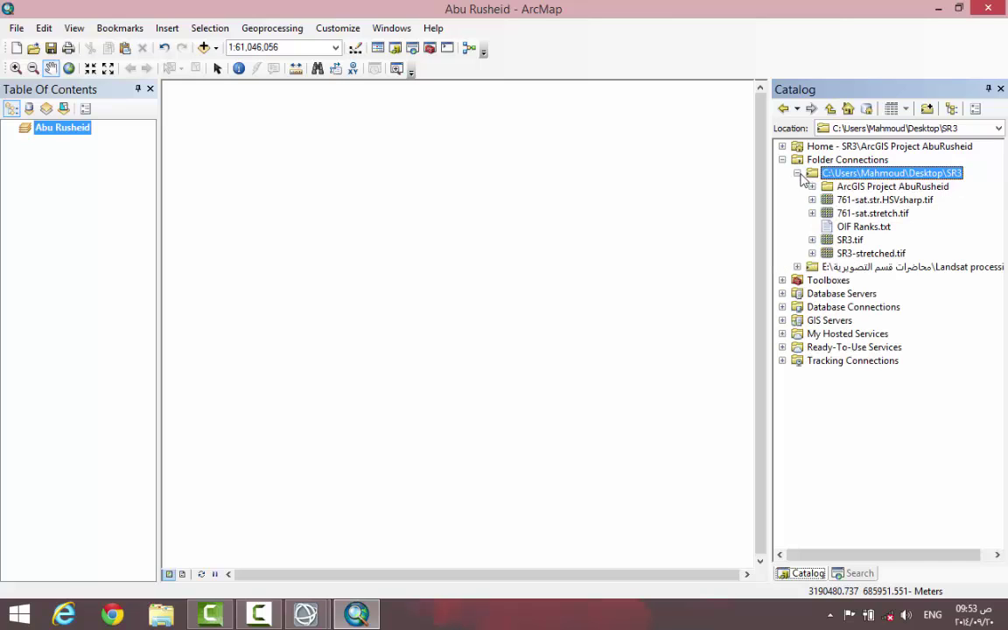
left_click_drag(816, 202, 544, 208)
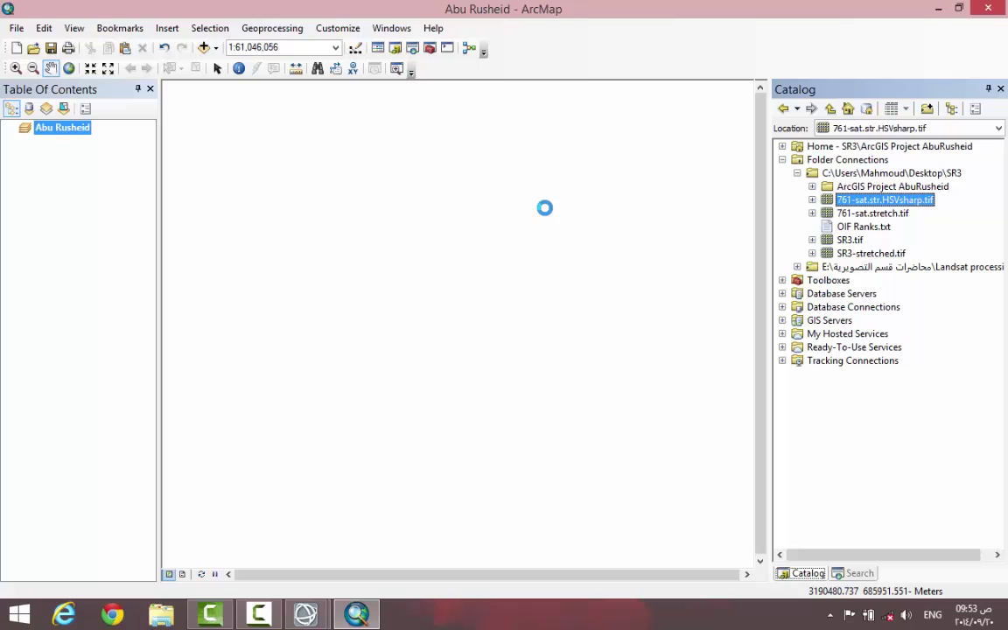
left_click(509, 288)
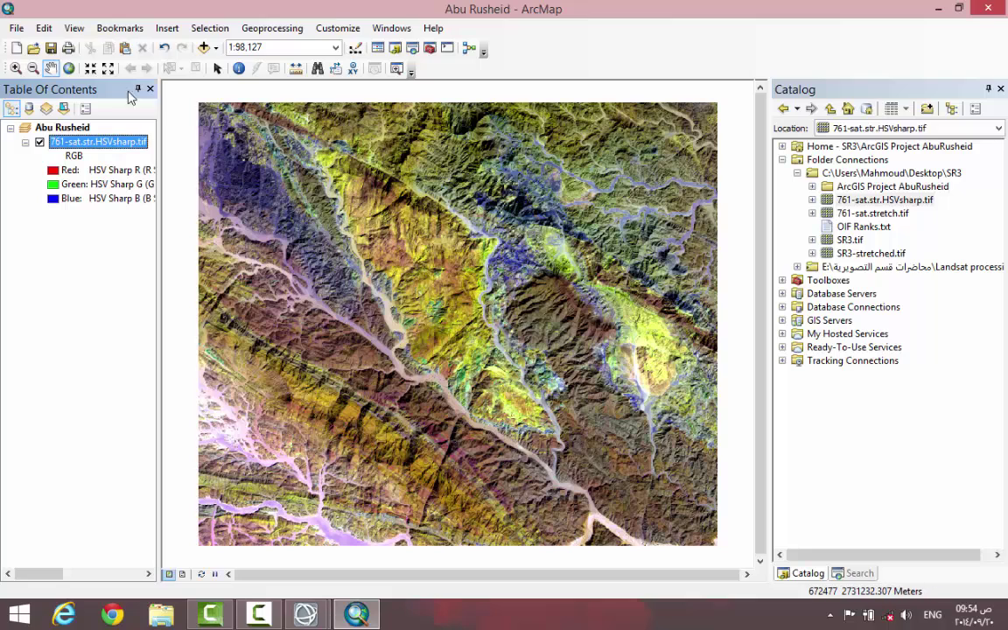
left_click(51, 48)
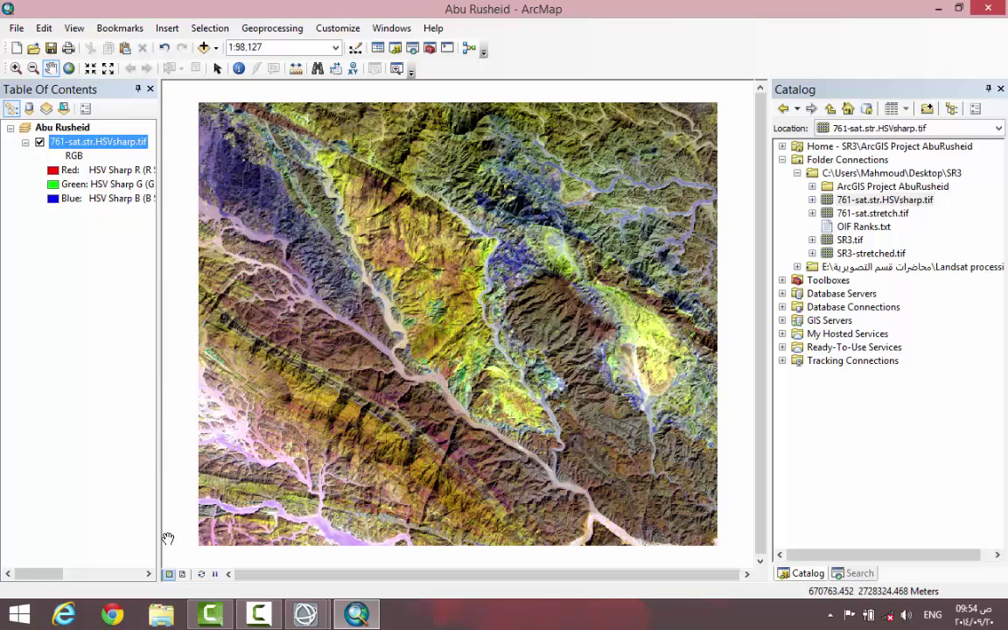
Switch to layout view, dock the Layout toolbar with the other toolbars, and deselect the data frame.
left_click(184, 574)
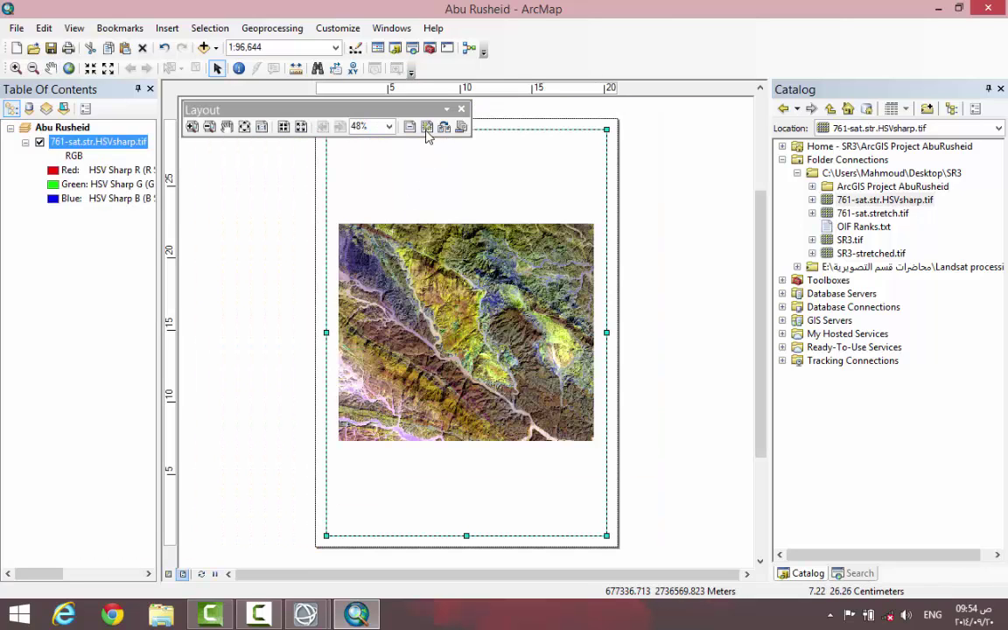
left_click_drag(401, 107, 626, 72)
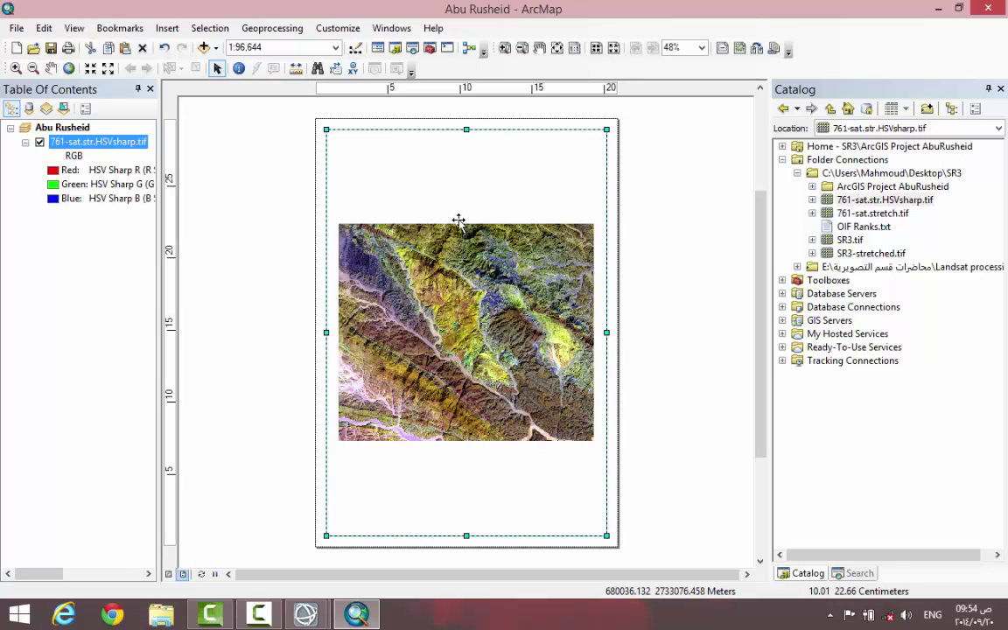
left_click(320, 237)
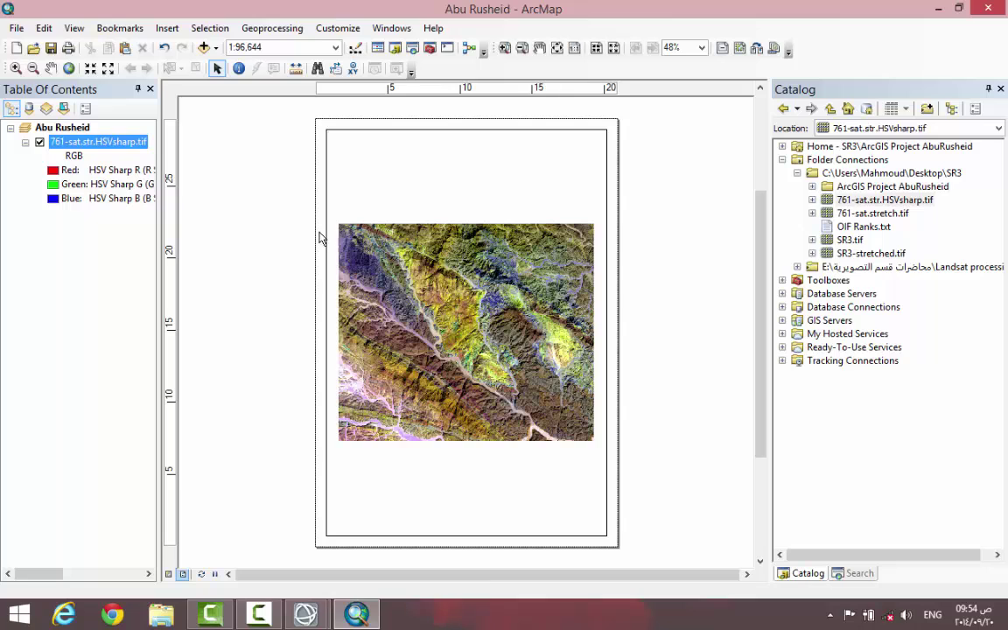
Set up the layout page as A4 in landscape orientation.
right_click(320, 235)
left_click(340, 295)
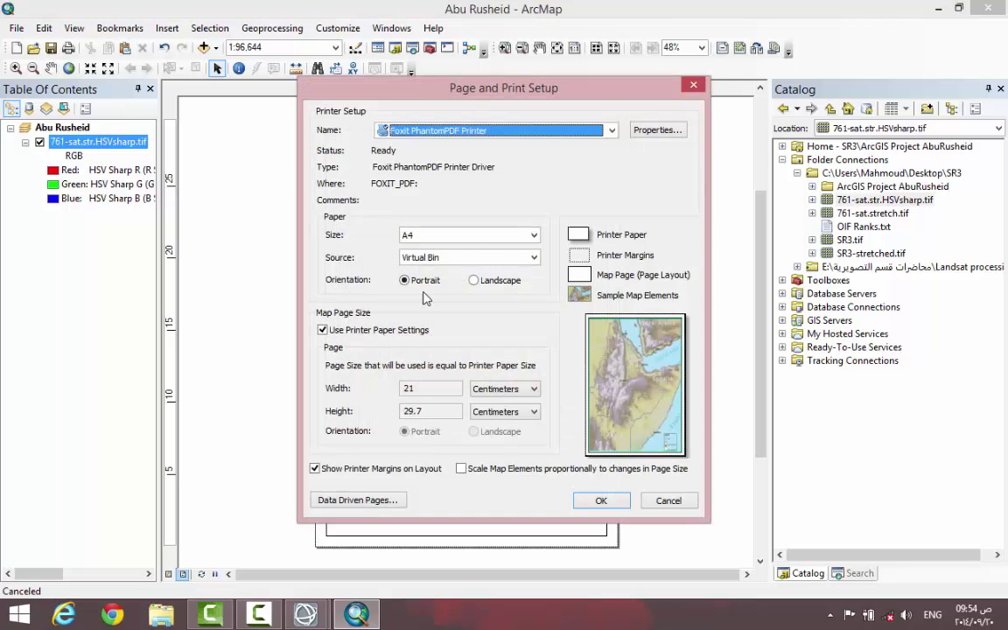
left_click(470, 243)
left_click(468, 236)
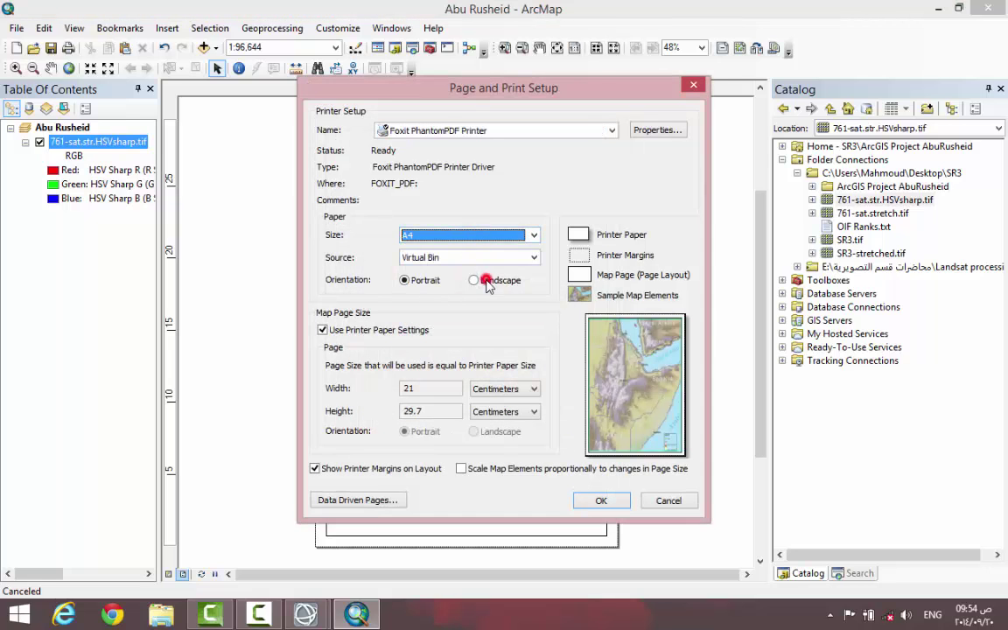
left_click(475, 280)
left_click(601, 502)
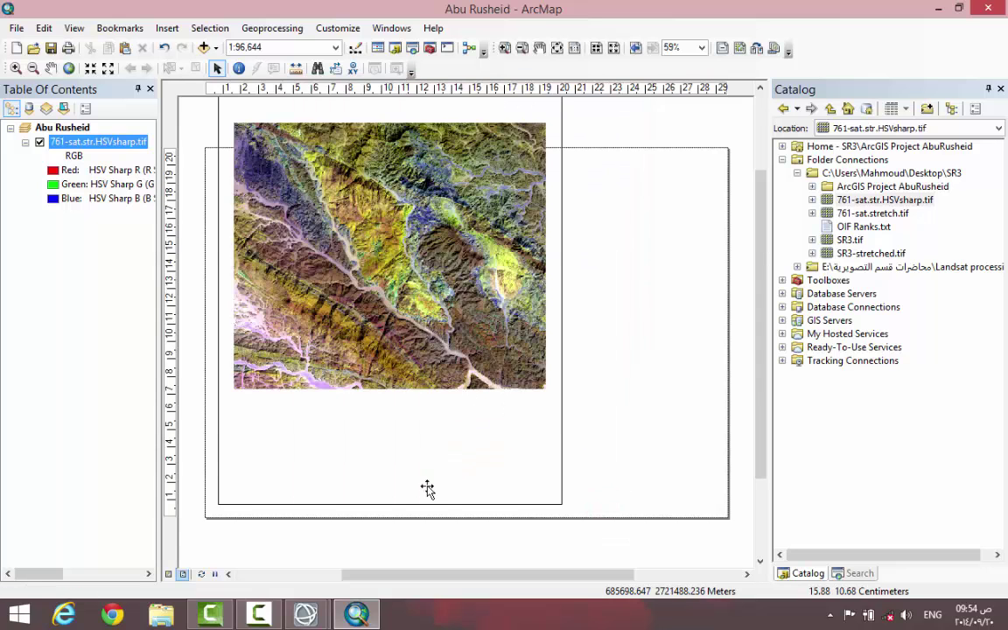
Resize the data frame to fit within the landscape page and move it towards the page's middle.
left_click(427, 489)
left_click_drag(391, 504, 383, 333)
left_click_drag(385, 219, 394, 394)
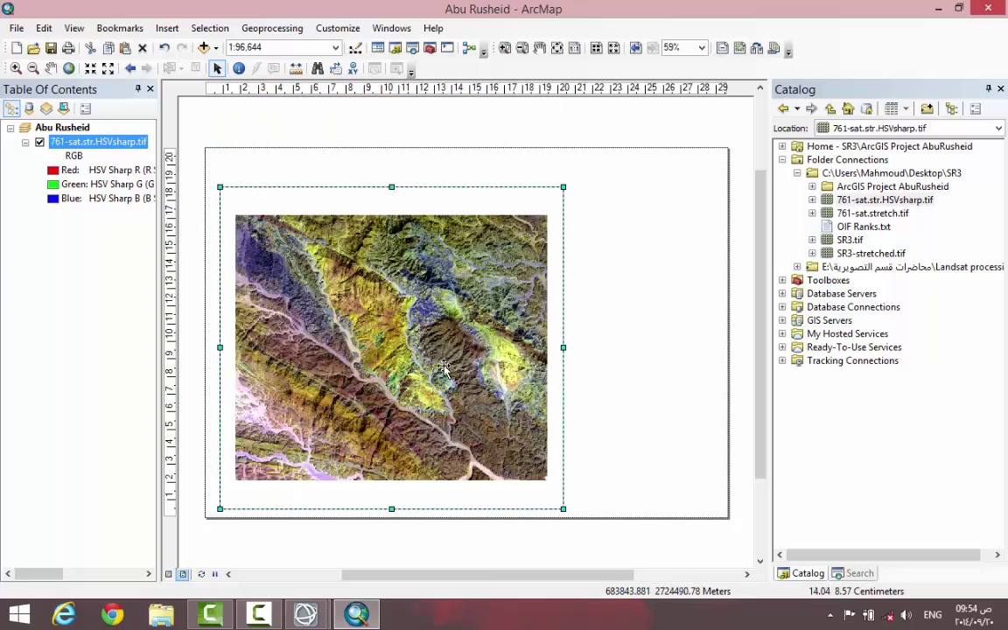
left_click_drag(445, 368, 501, 343)
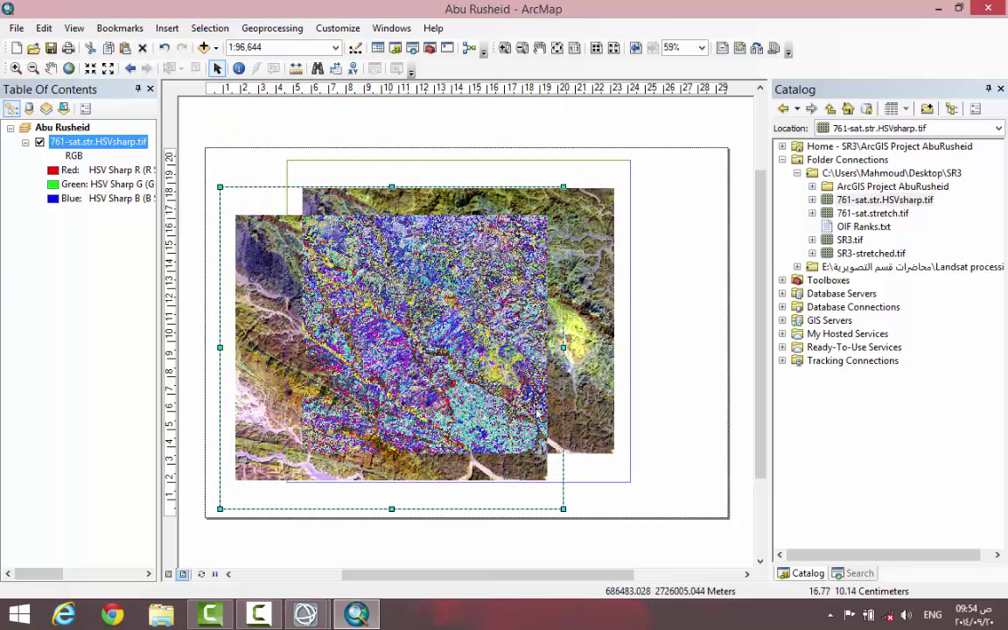
left_click_drag(535, 412, 536, 412)
left_click_drag(630, 482, 620, 473)
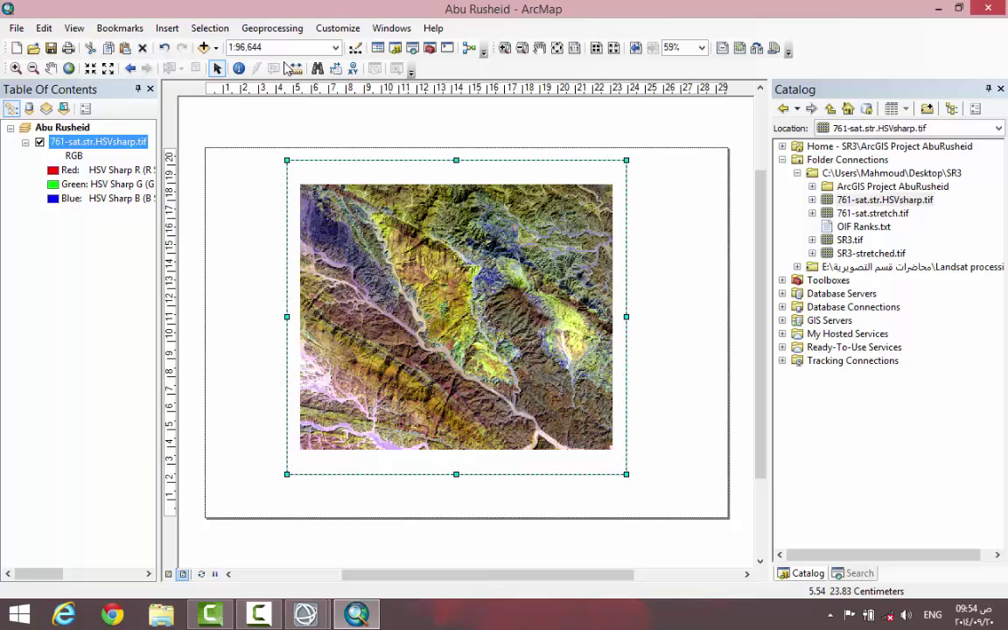
Zoom the data frame to the raster's extent and trim the frame's upper and lower edges to fit the image.
left_click(15, 69)
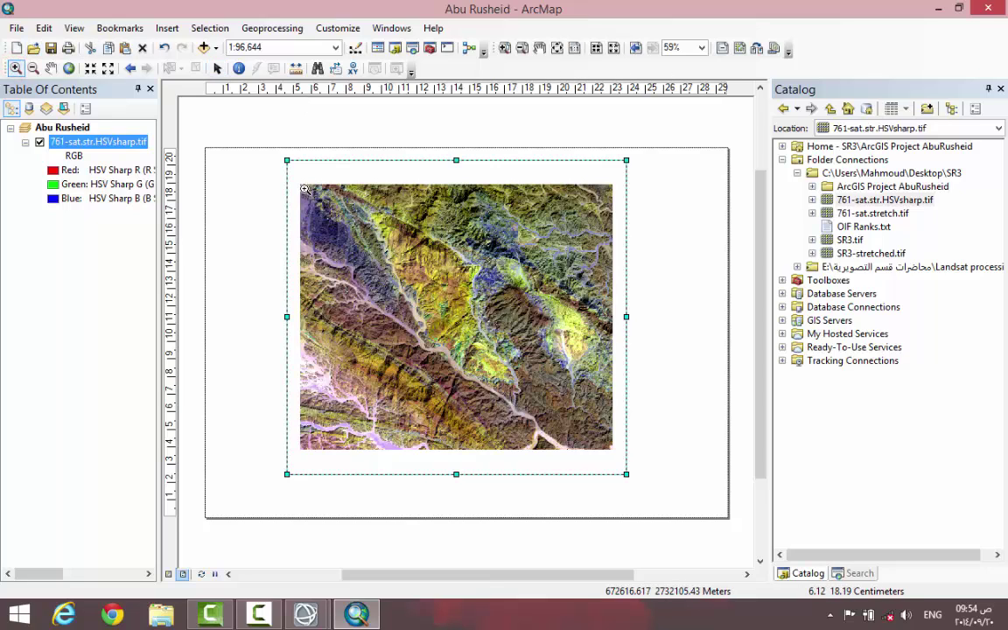
left_click_drag(300, 186, 613, 449)
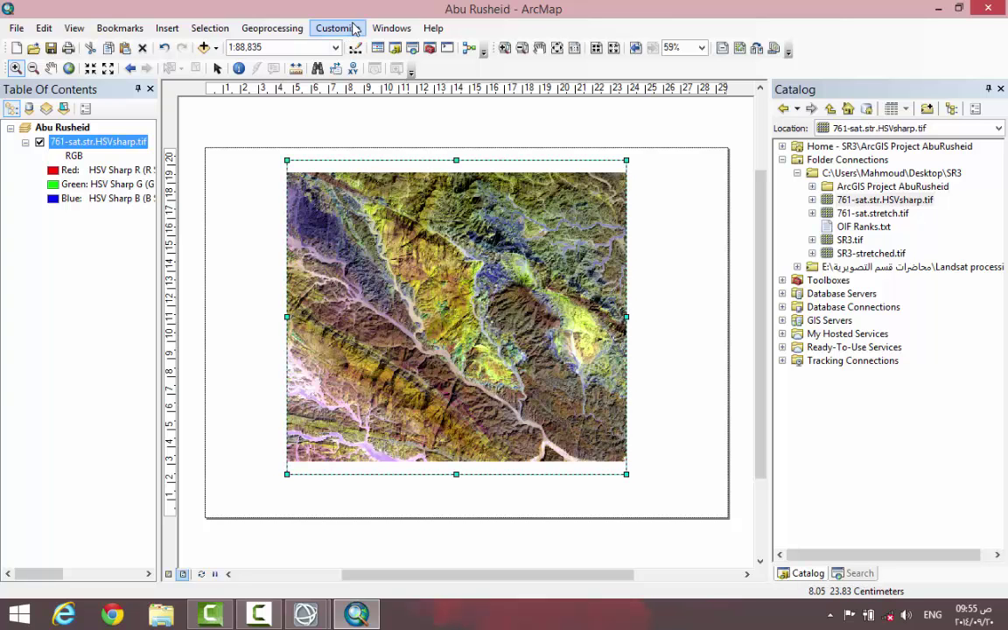
left_click(219, 68)
left_click_drag(456, 161, 456, 175)
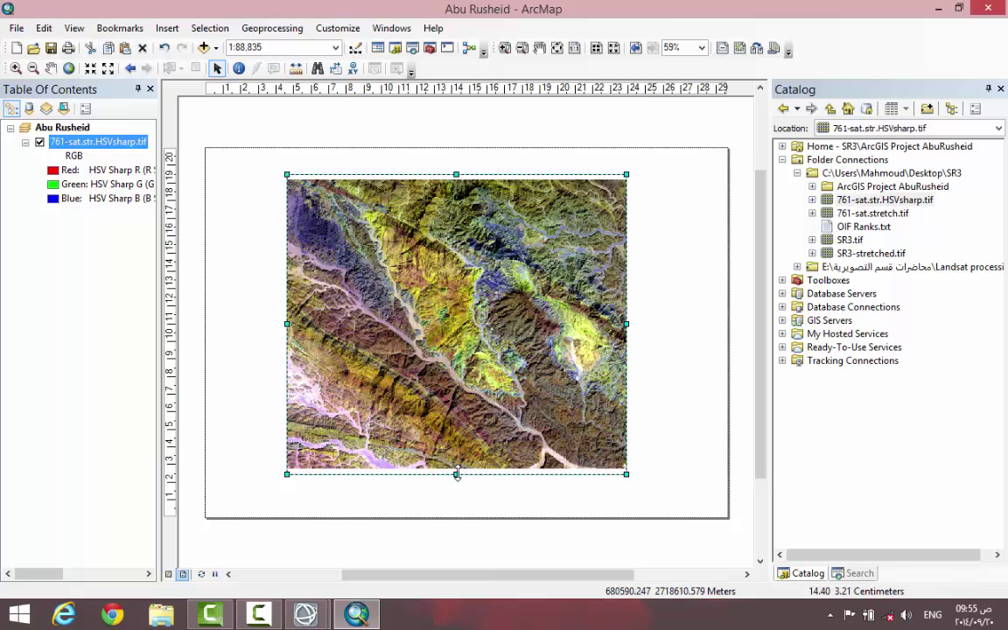
left_click_drag(469, 458, 469, 468)
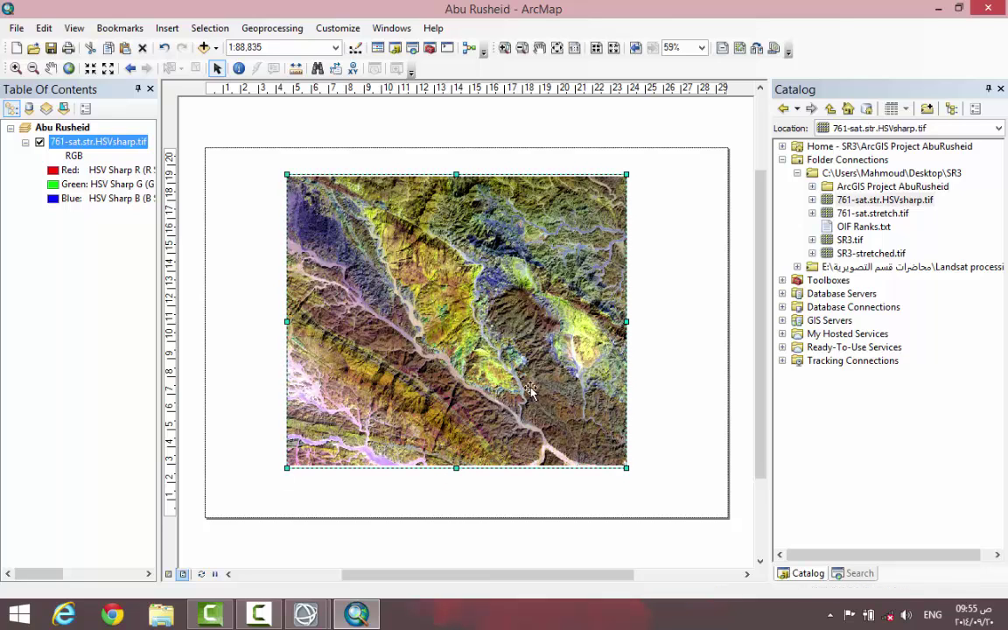
left_click(457, 175)
left_click_drag(457, 175, 457, 178)
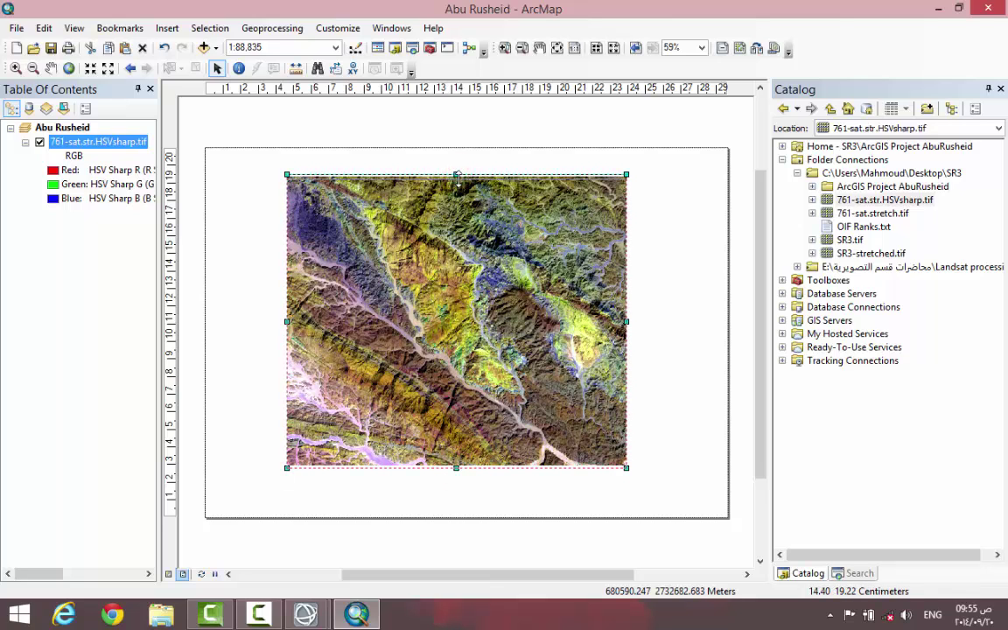
left_click(477, 492)
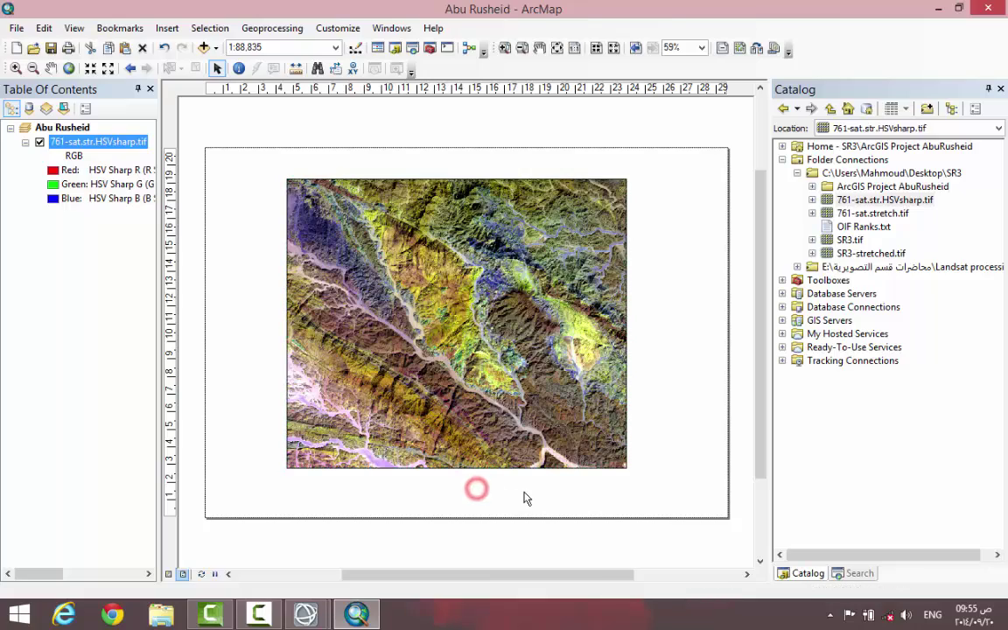
Move the fitted data frame slightly up and to the right to centre it on the page.
left_click(425, 352)
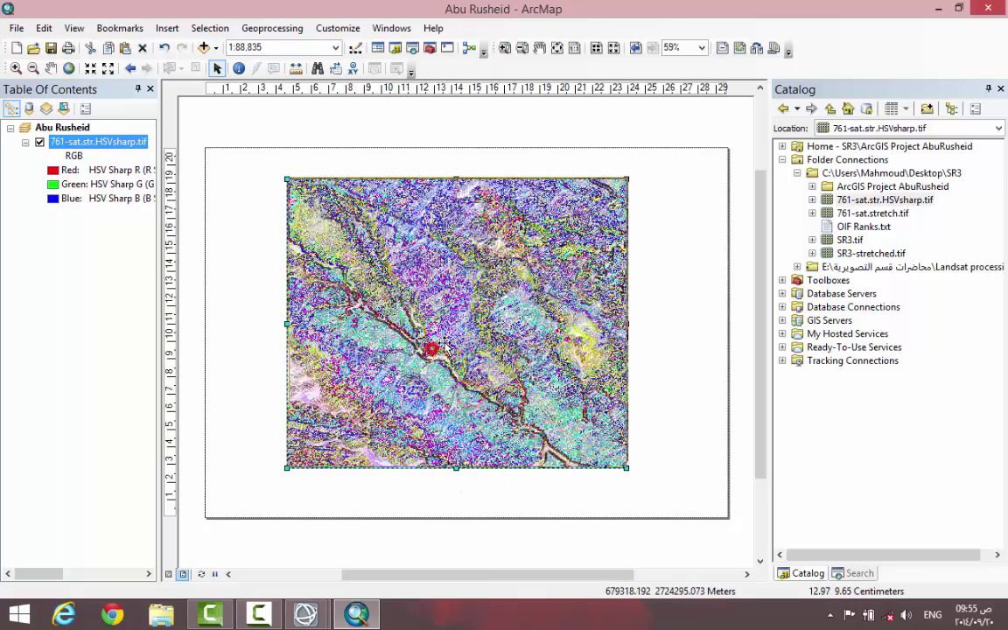
left_click(669, 352)
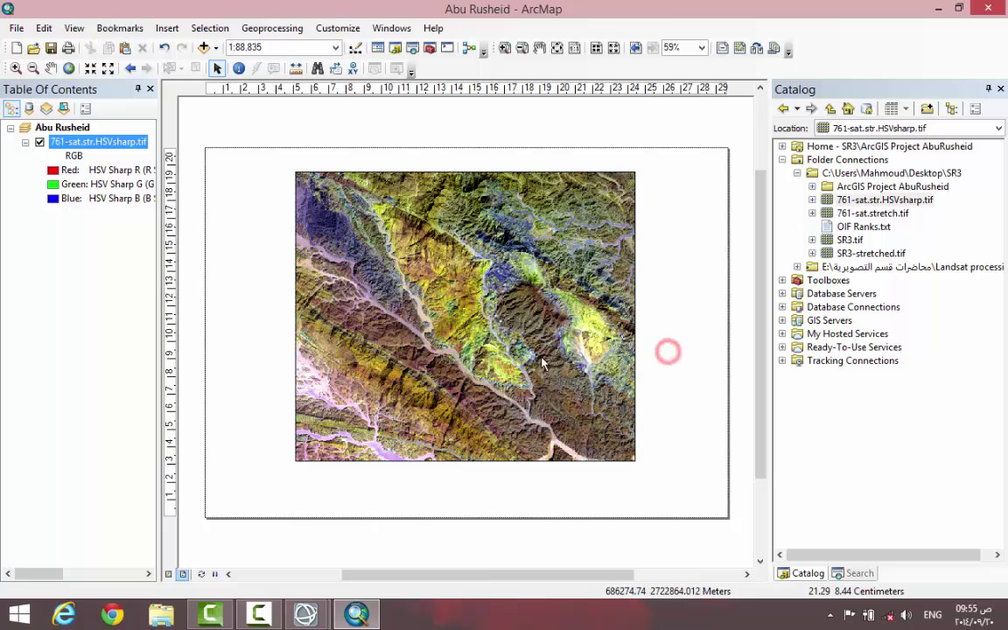
Add a graticule of meridians and parallels to the Abu Rusheid data frame with the wizard's default settings and apply it.
left_click(73, 129)
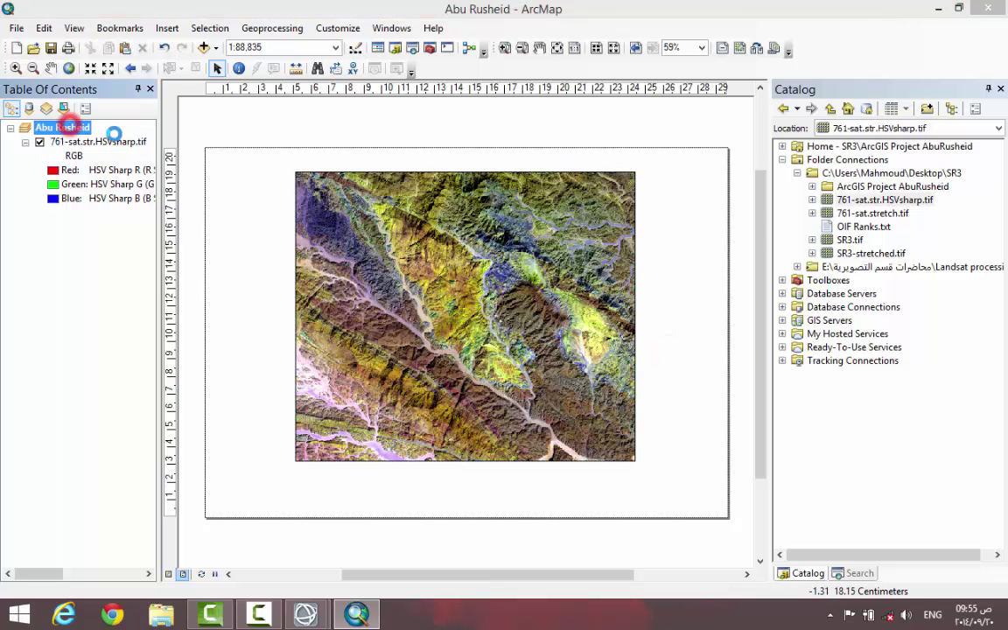
double_click(624, 156)
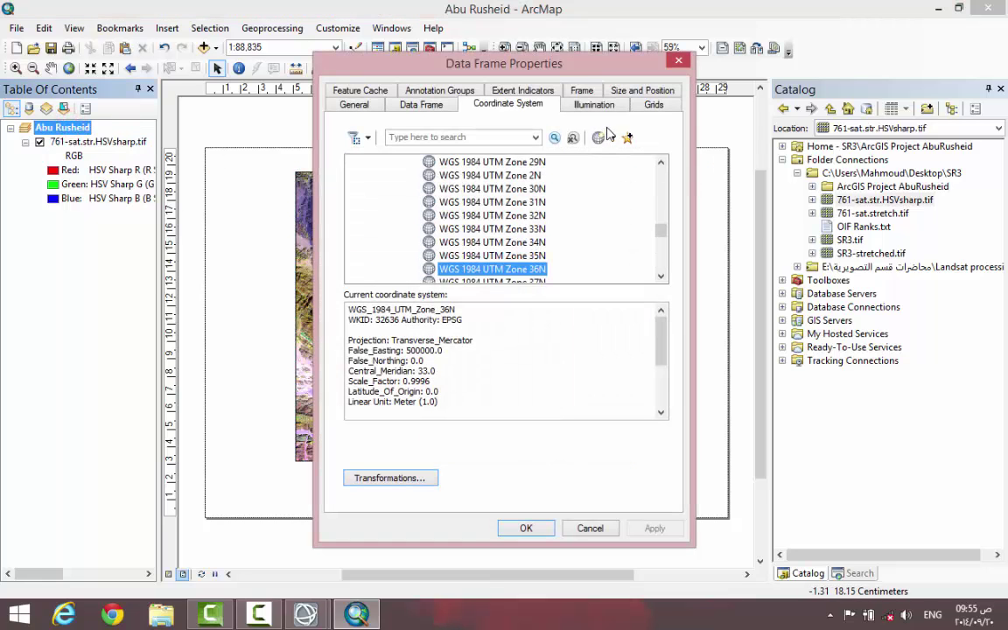
left_click(650, 104)
left_click(590, 155)
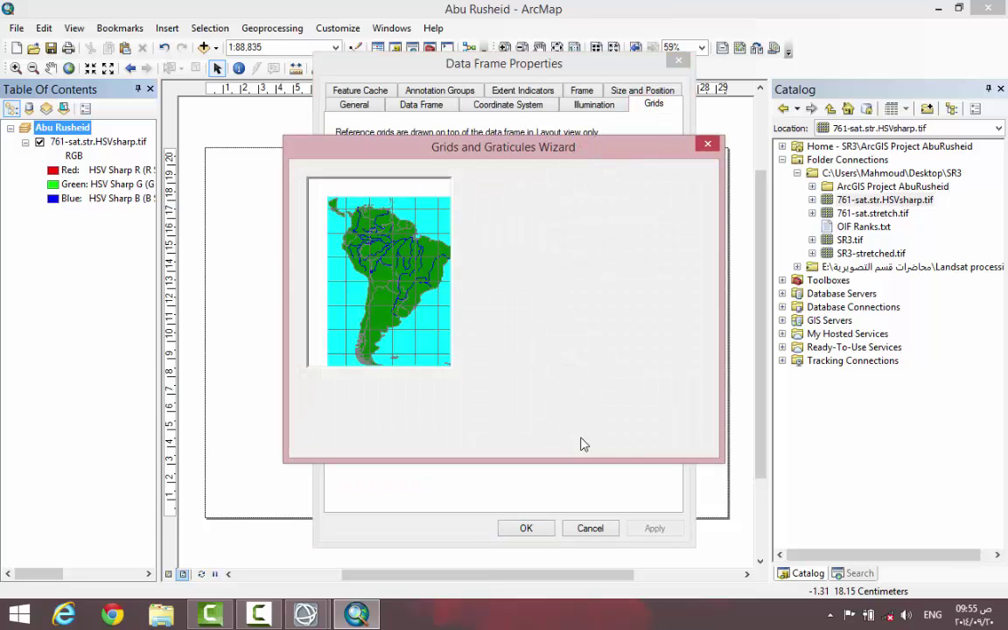
left_click(610, 441)
left_click(610, 441)
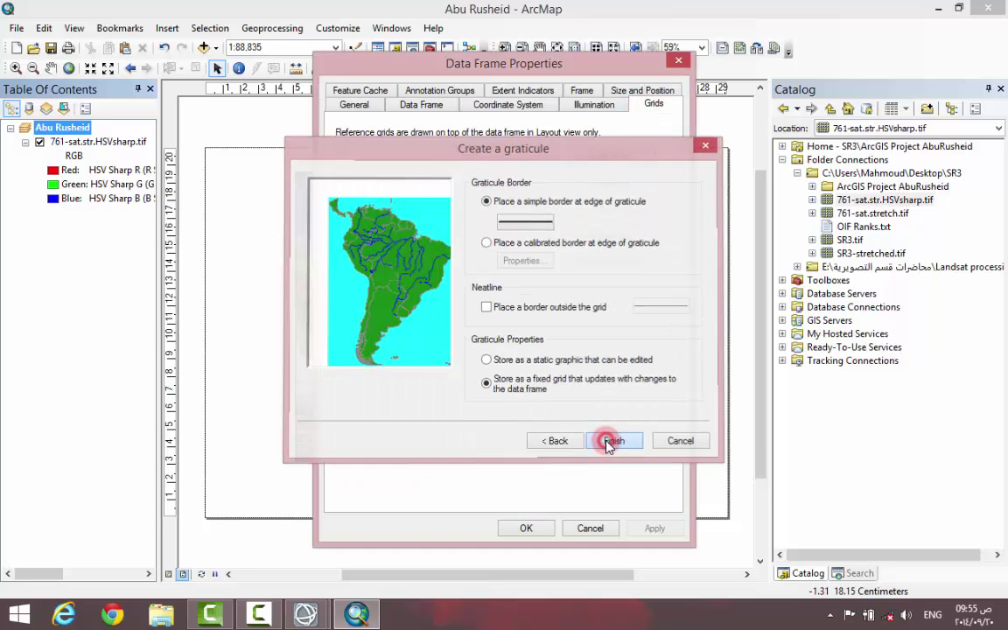
left_click(610, 442)
left_click(654, 528)
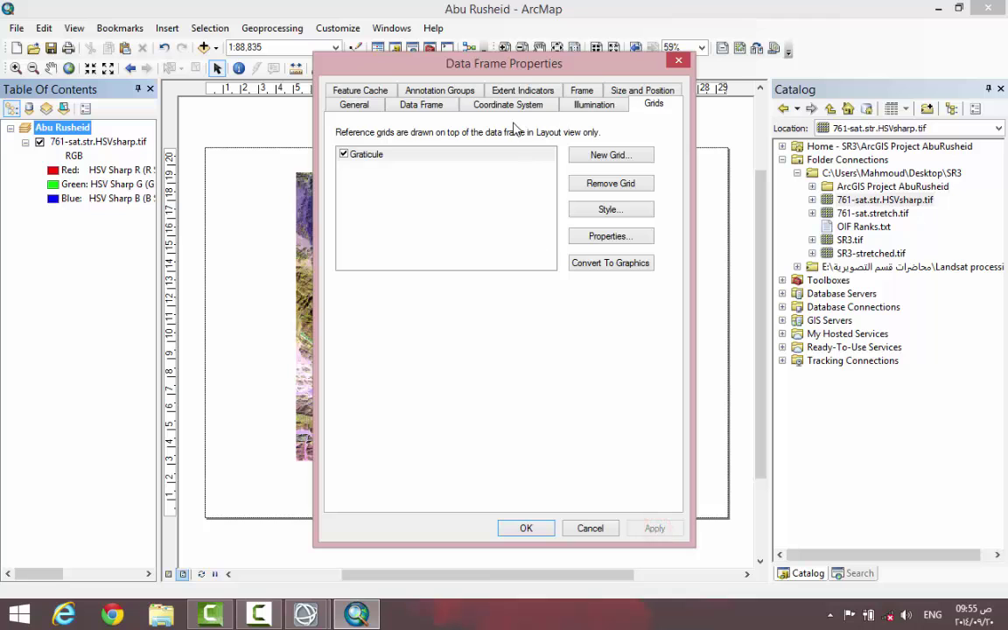
Set the graticule's X and Y axis intervals to 2 minutes and 0 seconds and apply them to the map.
left_click_drag(475, 64, 499, 64)
left_click_drag(637, 82, 639, 83)
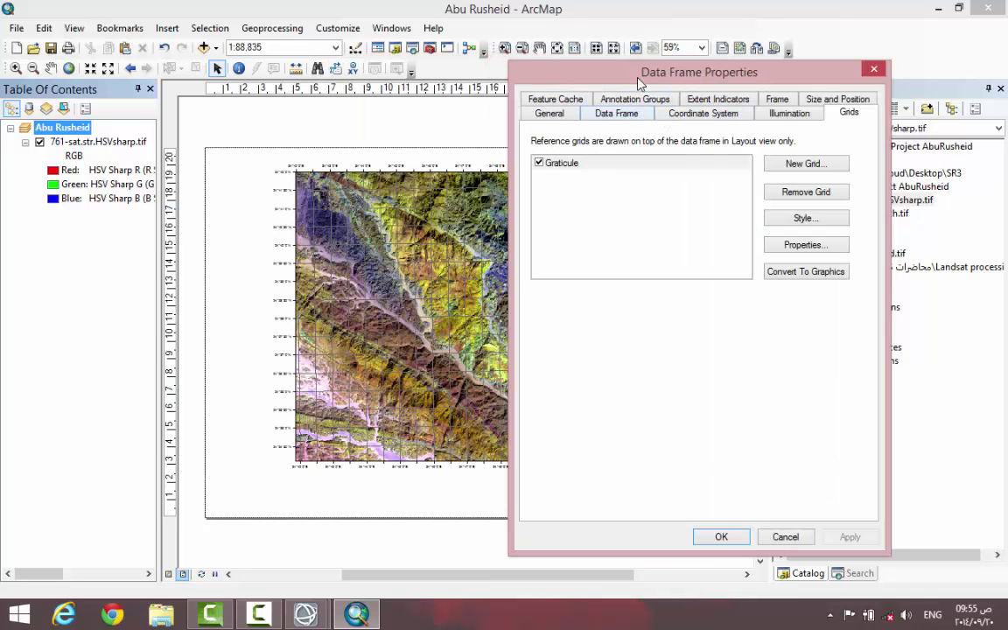
left_click_drag(758, 74, 899, 74)
double_click(679, 163)
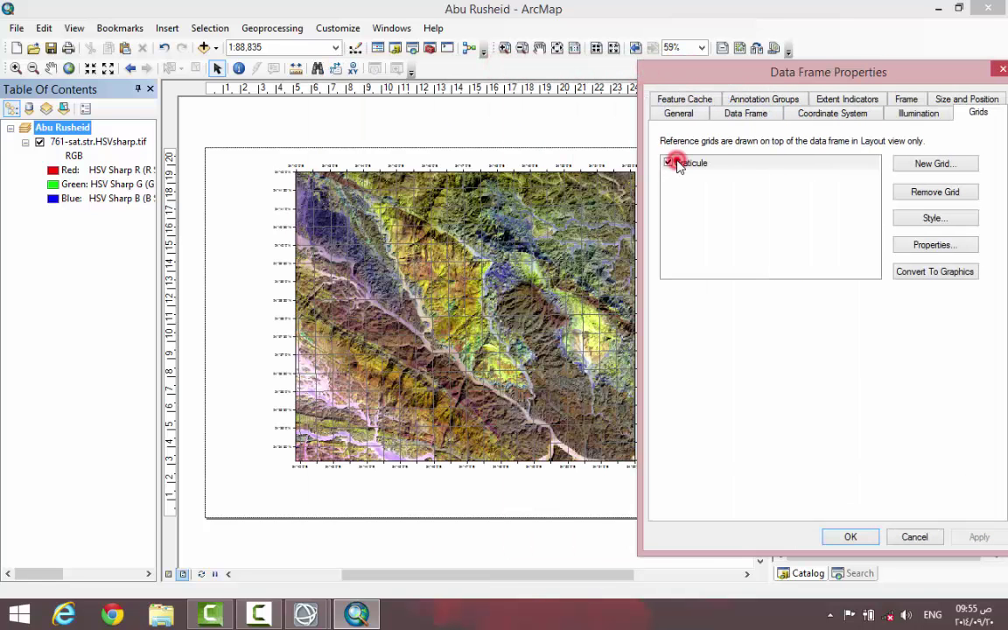
left_click(903, 150)
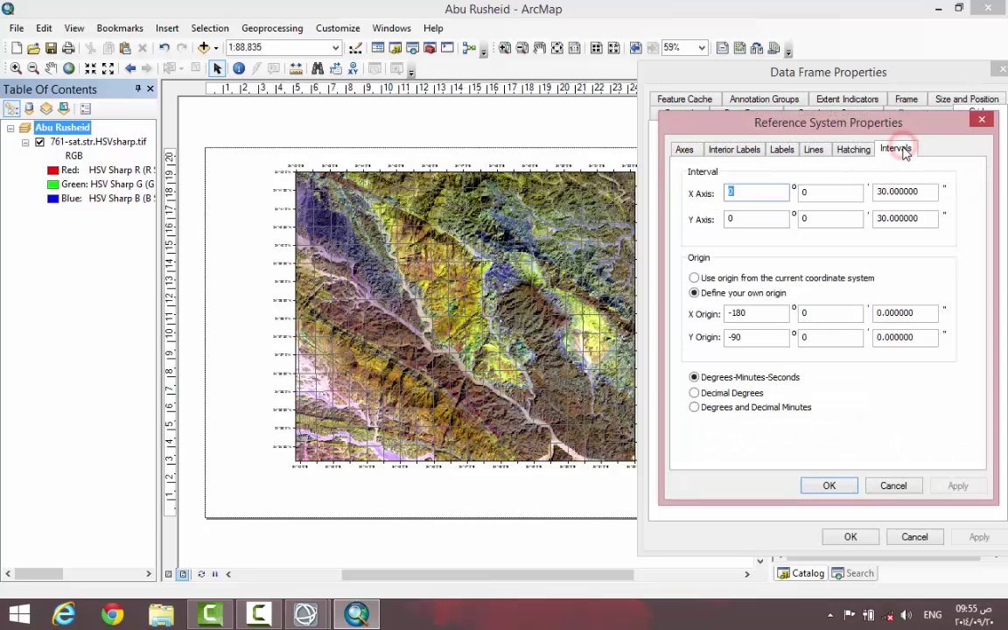
double_click(811, 194)
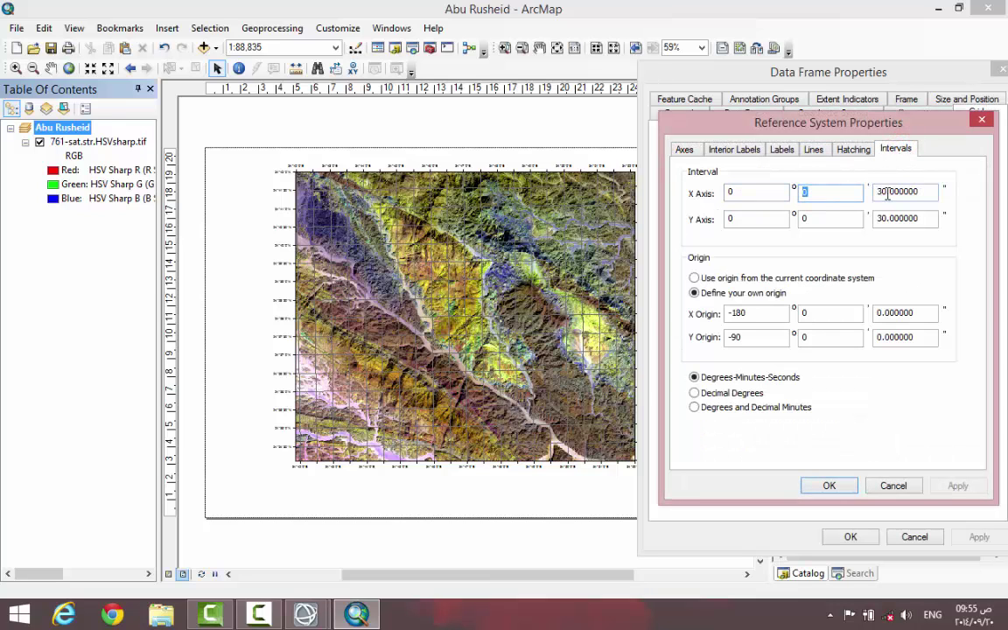
left_click_drag(887, 192, 883, 218)
type("00")
double_click(829, 193)
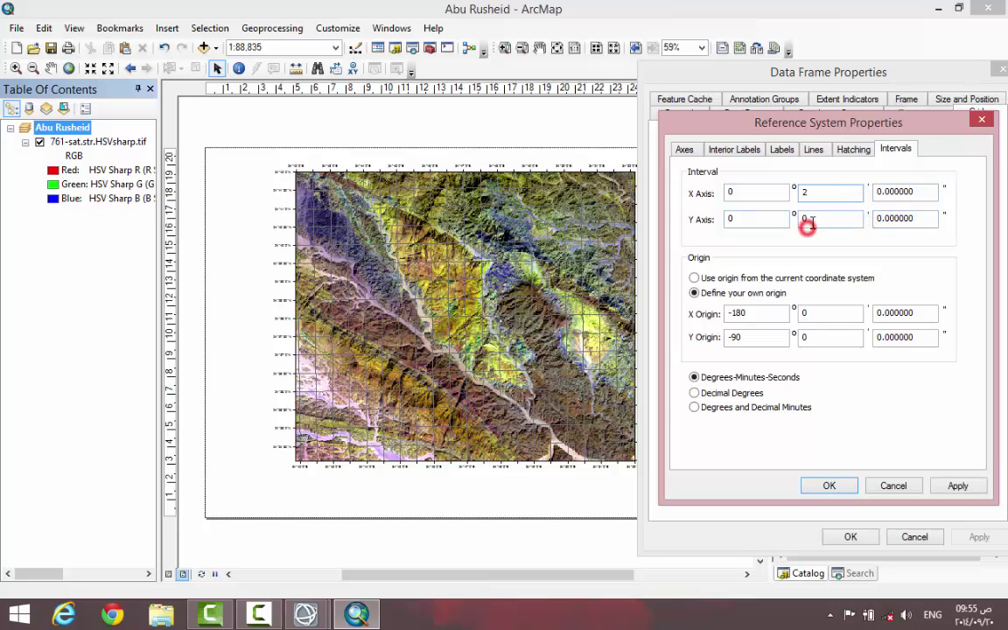
double_click(810, 221)
type("2")
left_click(828, 486)
left_click(962, 535)
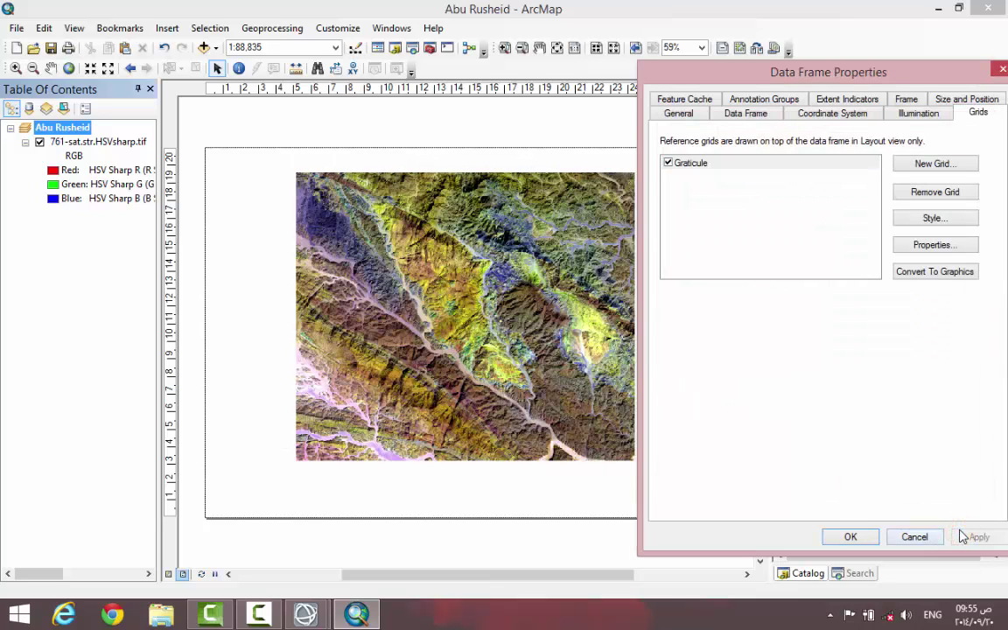
Change the graticule's X and Y axis intervals to 3 minutes.
double_click(691, 165)
double_click(815, 193)
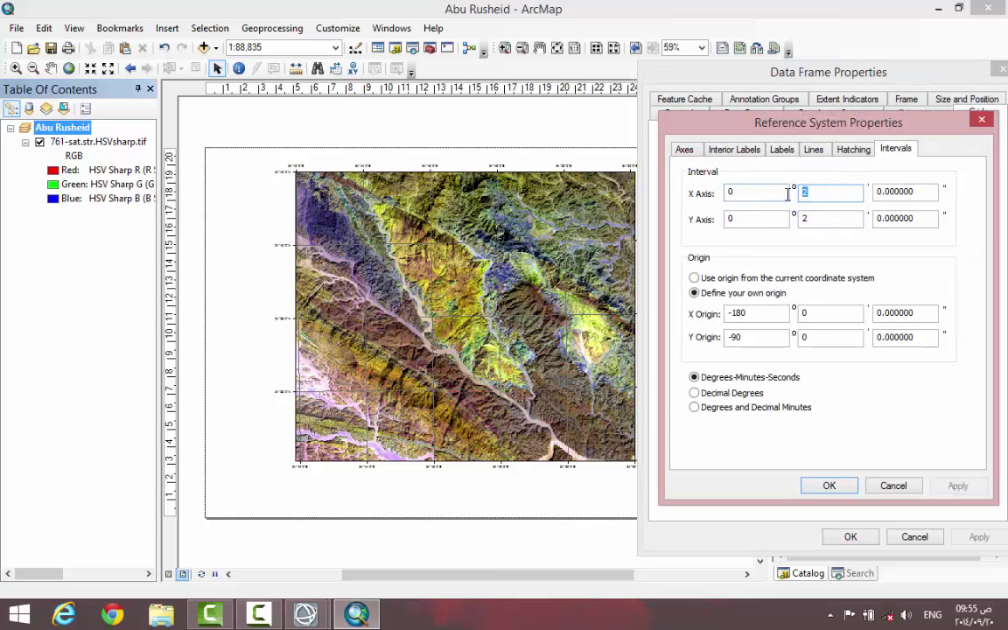
type("3")
double_click(809, 218)
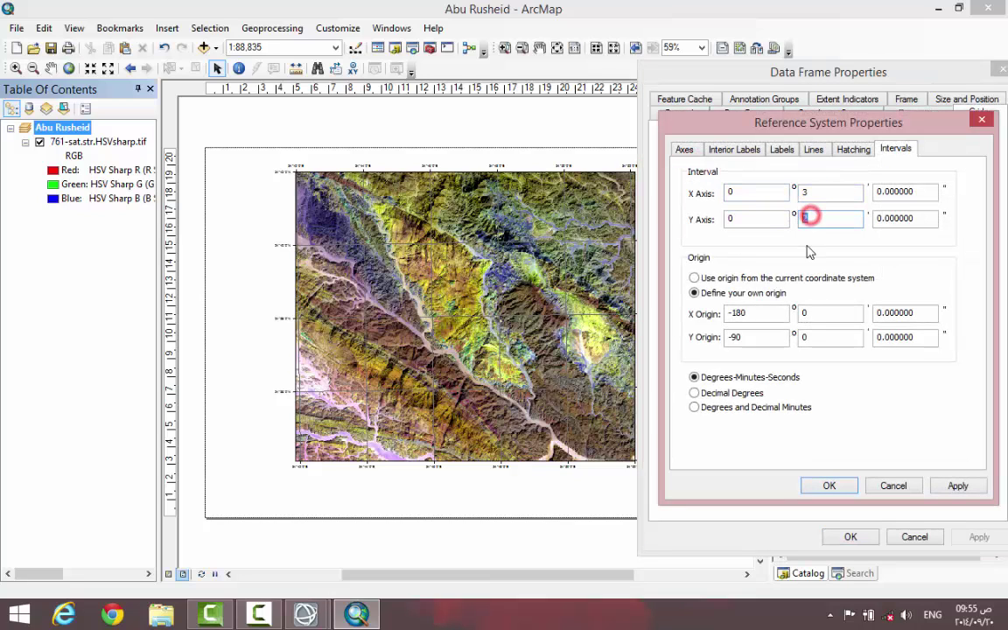
left_click(777, 151)
left_click(895, 149)
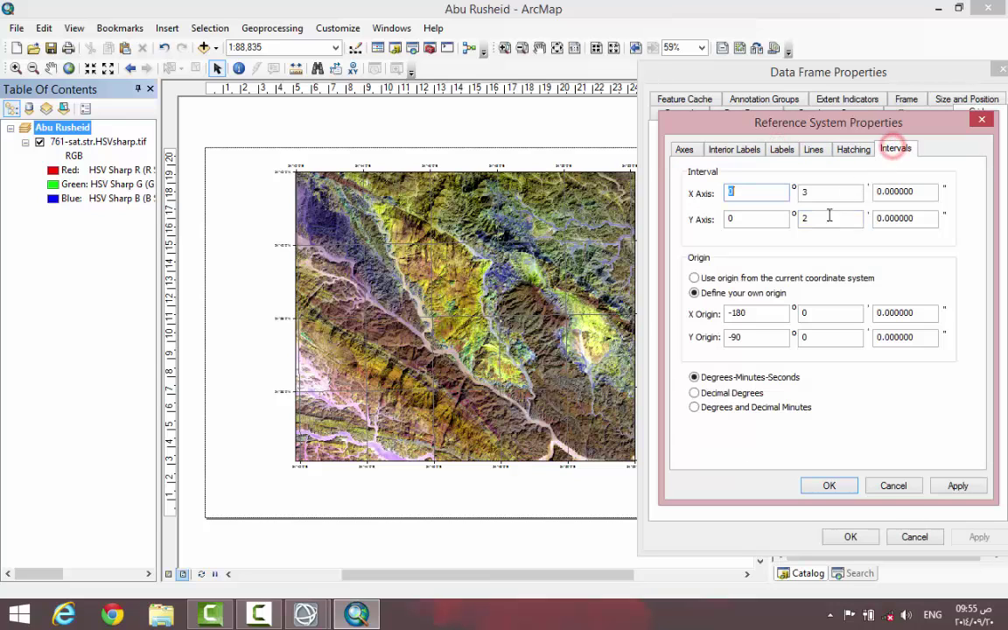
double_click(821, 218)
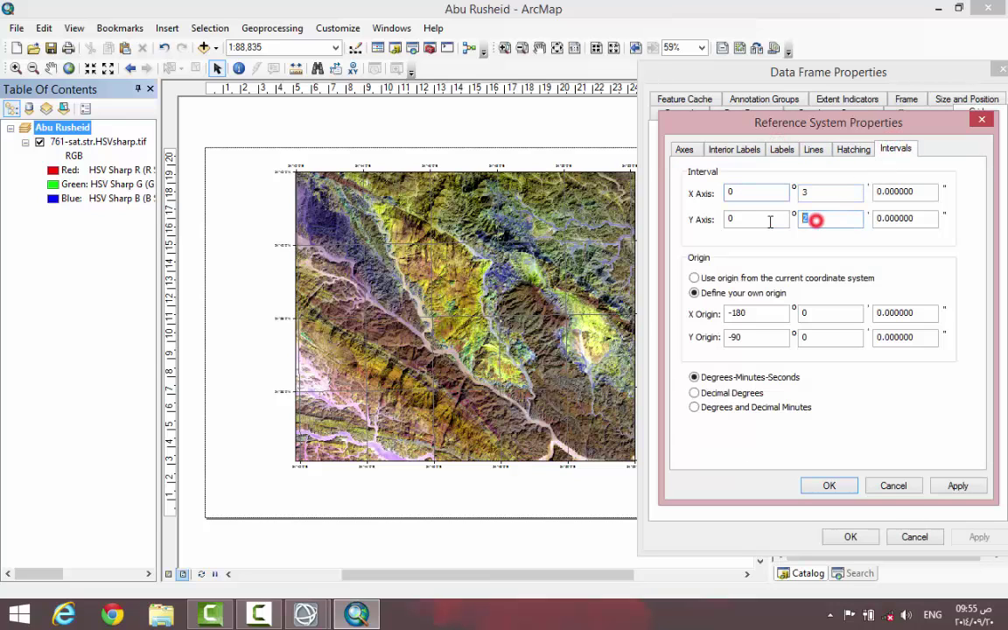
Make the graticule's left and right labels vertical and format its labels as Arial Narrow, size 14, with a 3 pt offset.
left_click(781, 151)
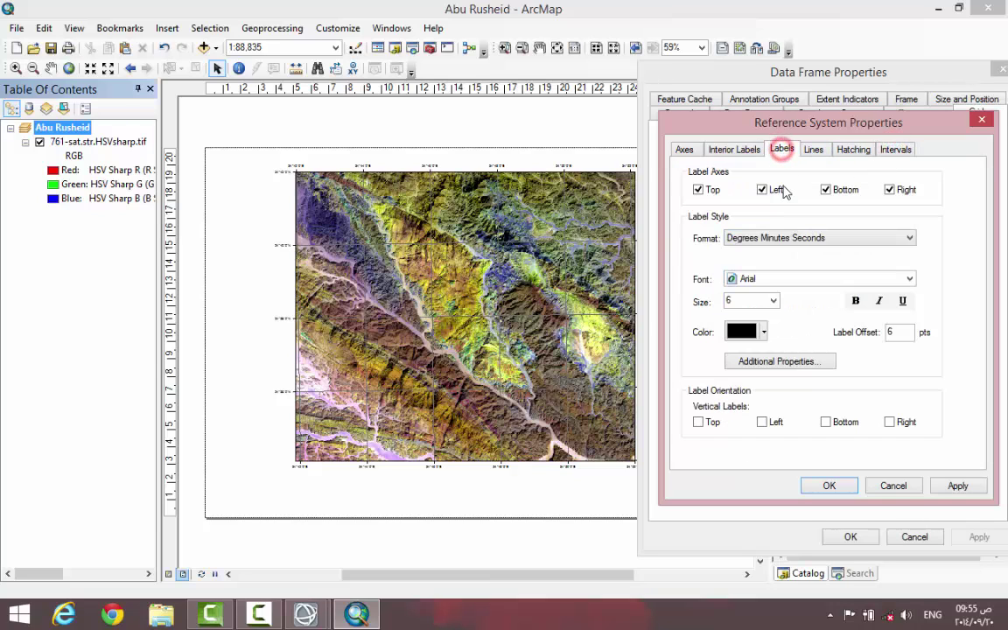
left_click(762, 423)
left_click(890, 422)
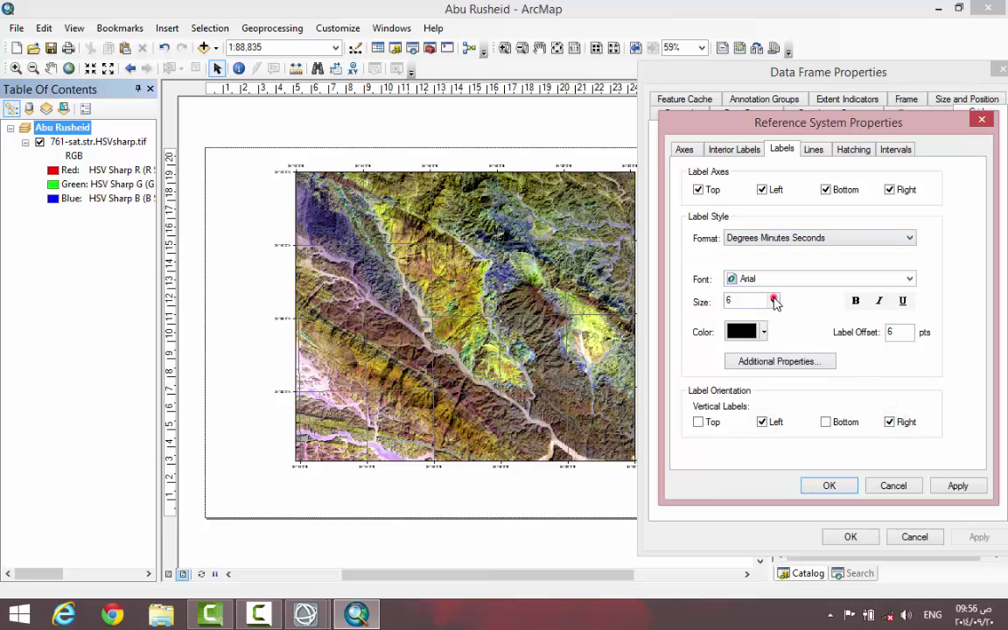
left_click(774, 301)
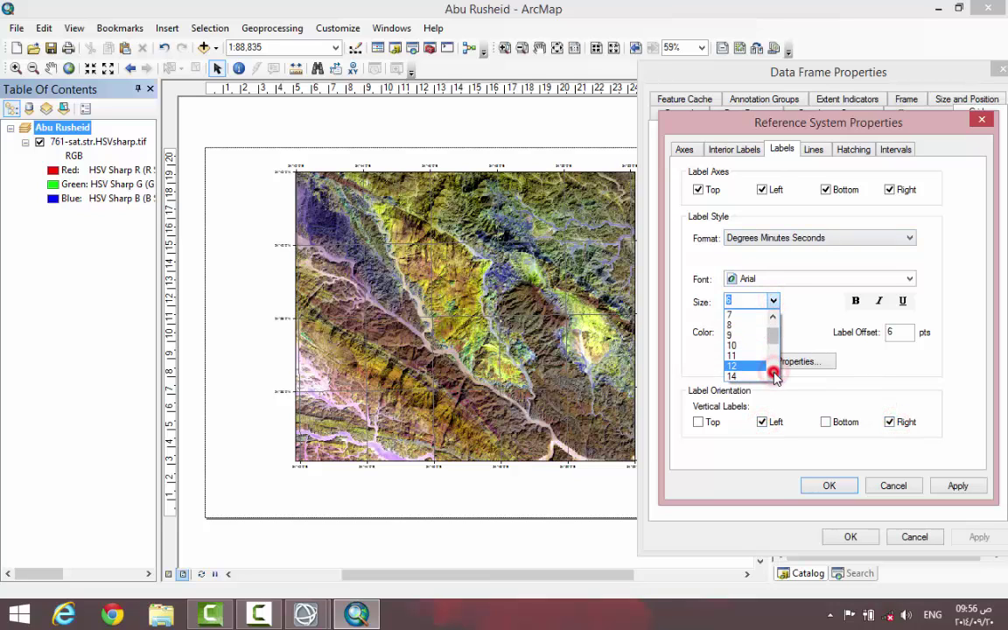
left_click(749, 377)
left_click(787, 280)
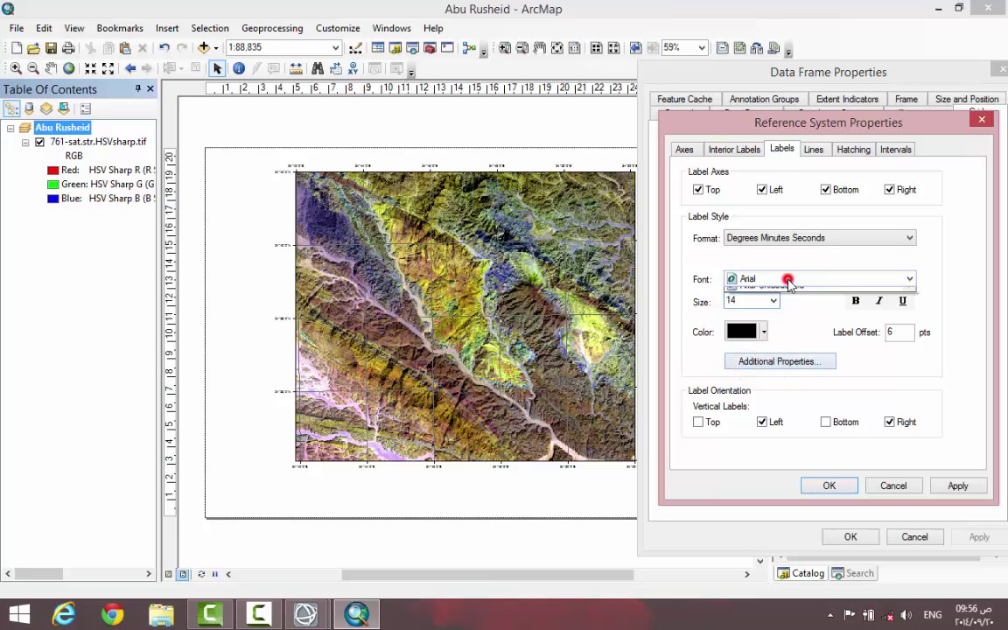
left_click(785, 317)
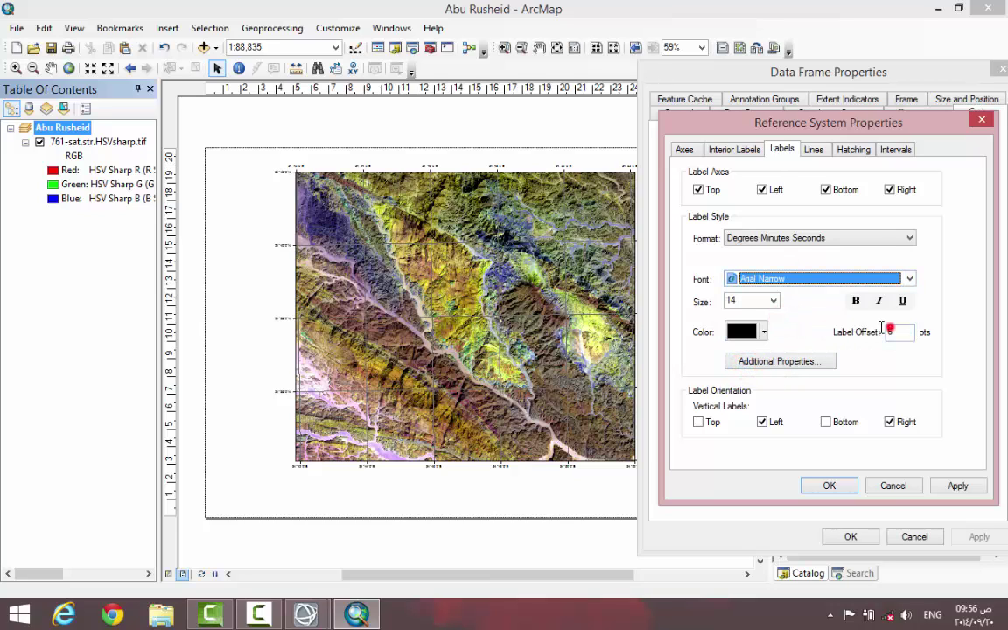
double_click(890, 331)
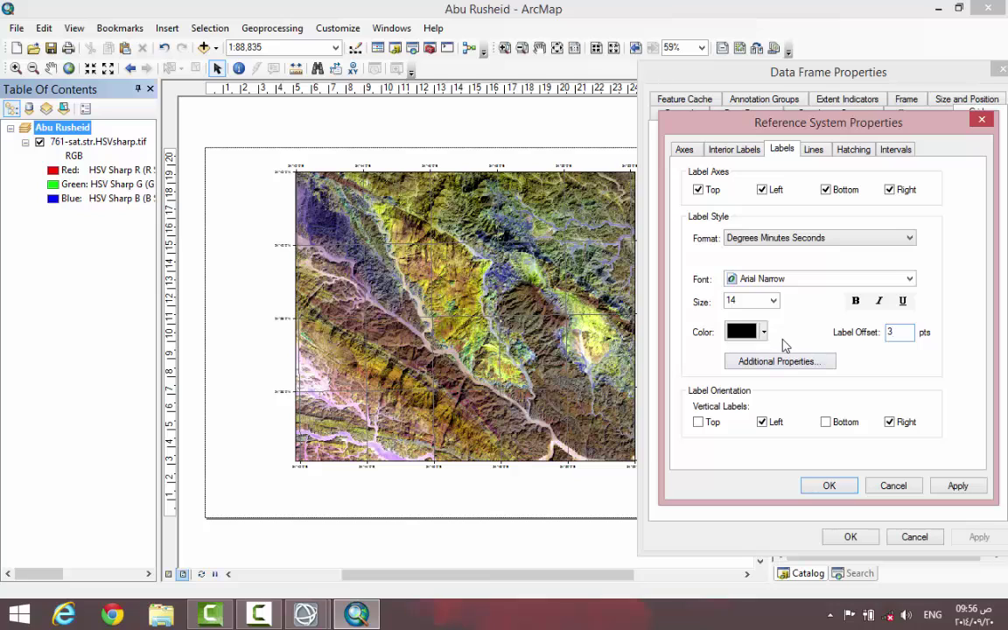
Hide zero seconds in the graticule labels and apply the label settings to the map.
left_click(780, 362)
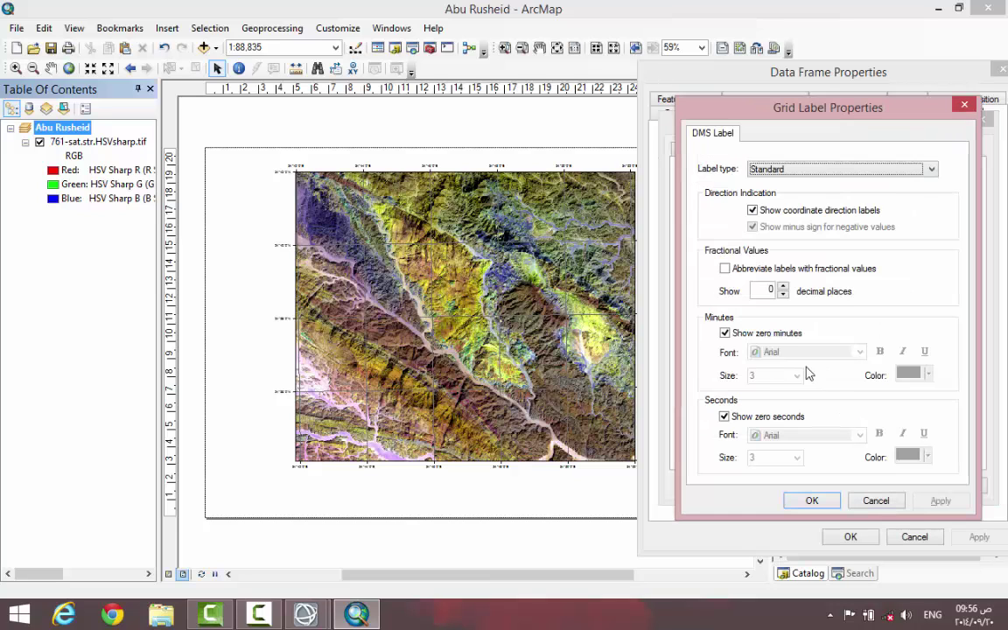
left_click(724, 418)
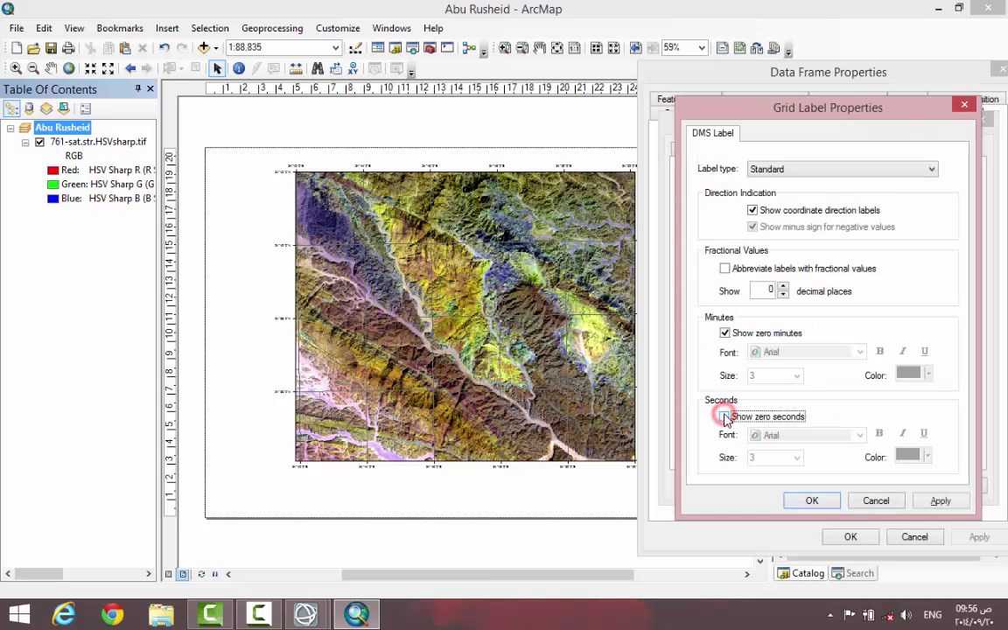
left_click(939, 501)
left_click(811, 500)
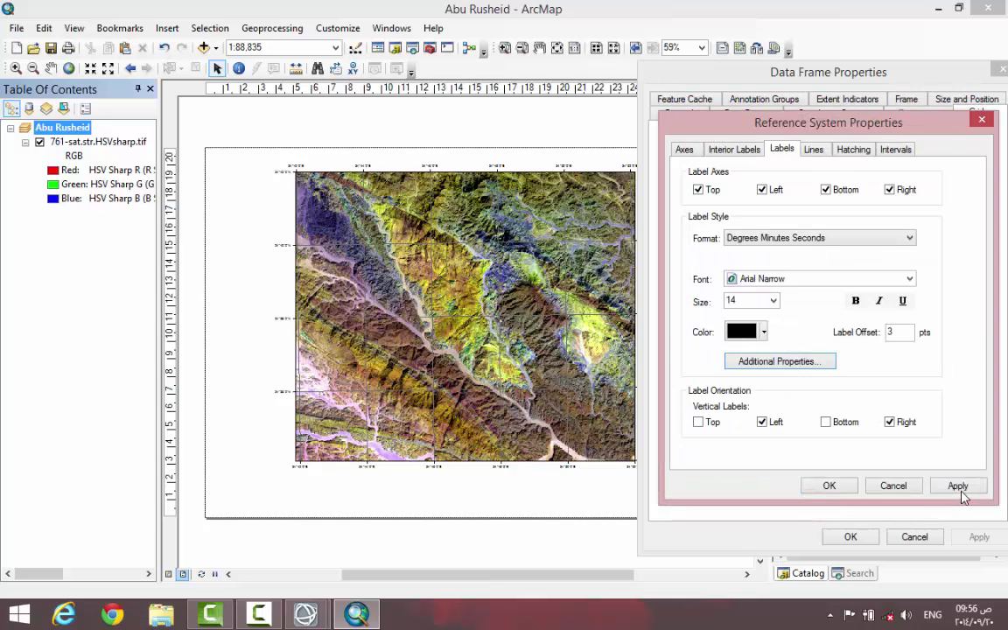
left_click(961, 492)
left_click(830, 487)
left_click(982, 537)
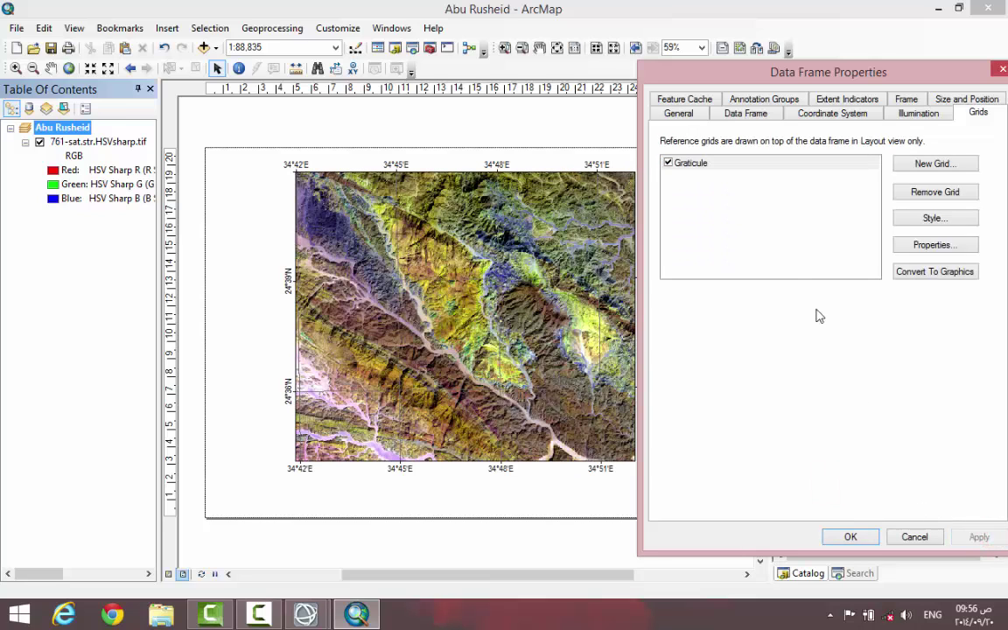
Set the graticule to show neither lines nor ticks and apply the change to the map.
double_click(724, 164)
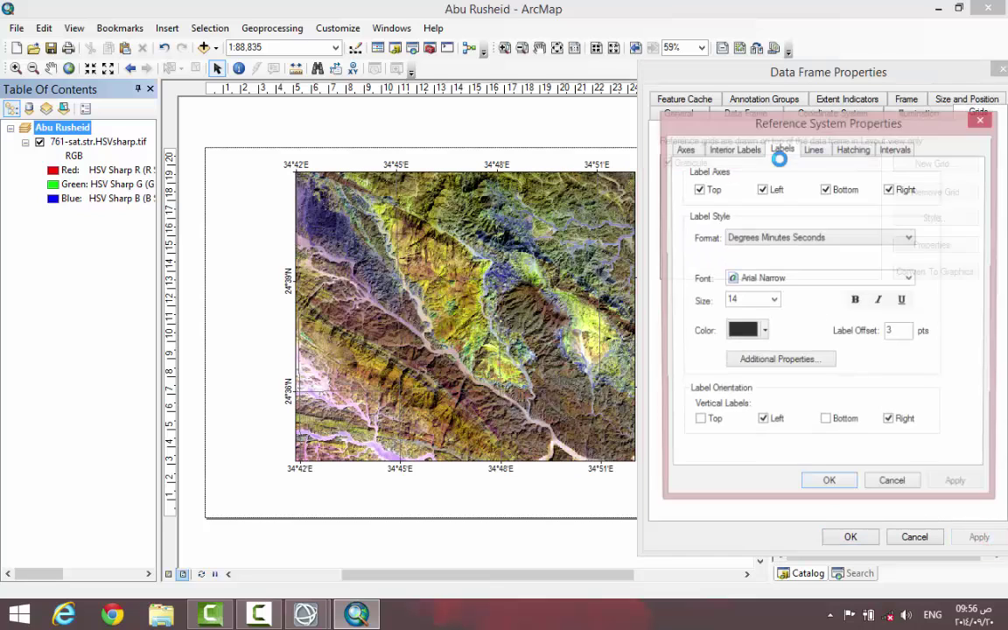
left_click(813, 150)
left_click(726, 228)
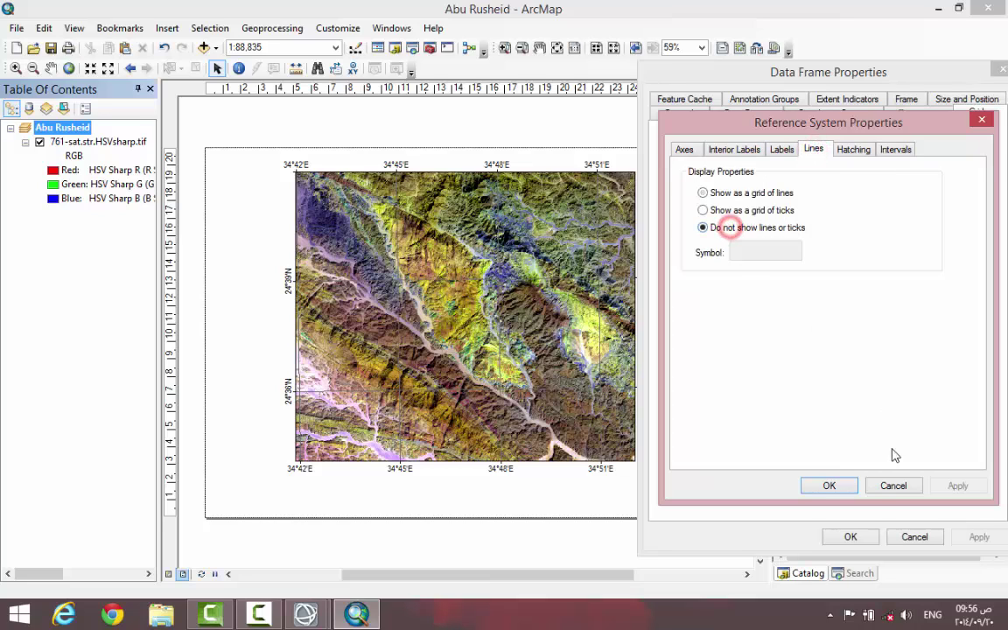
left_click(830, 485)
left_click(977, 536)
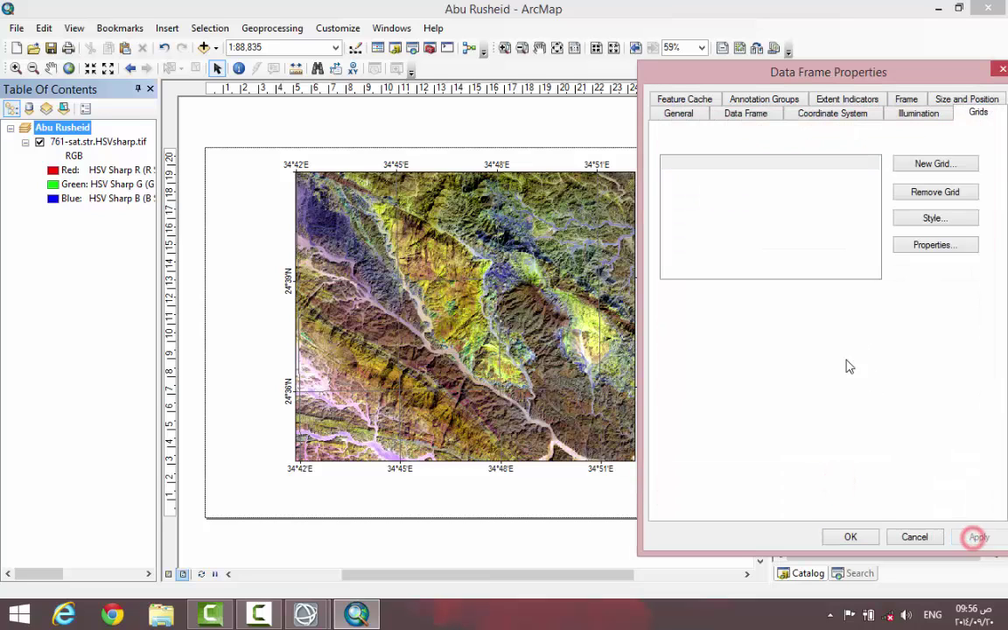
Add a measured grid in map units to the data frame with the wizard's default settings and apply it.
left_click(917, 170)
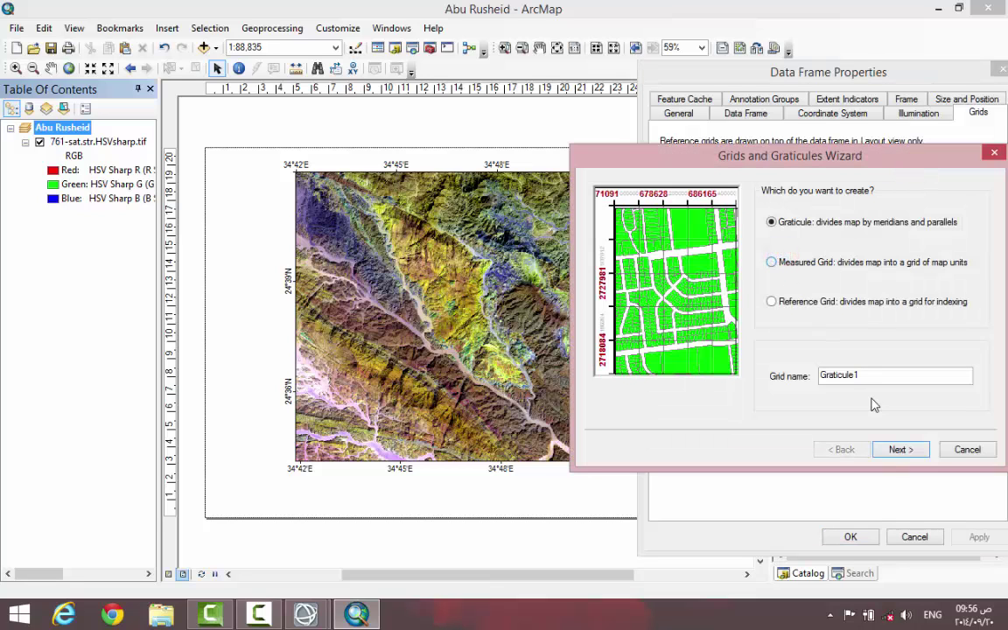
key("Down")
left_click(902, 450)
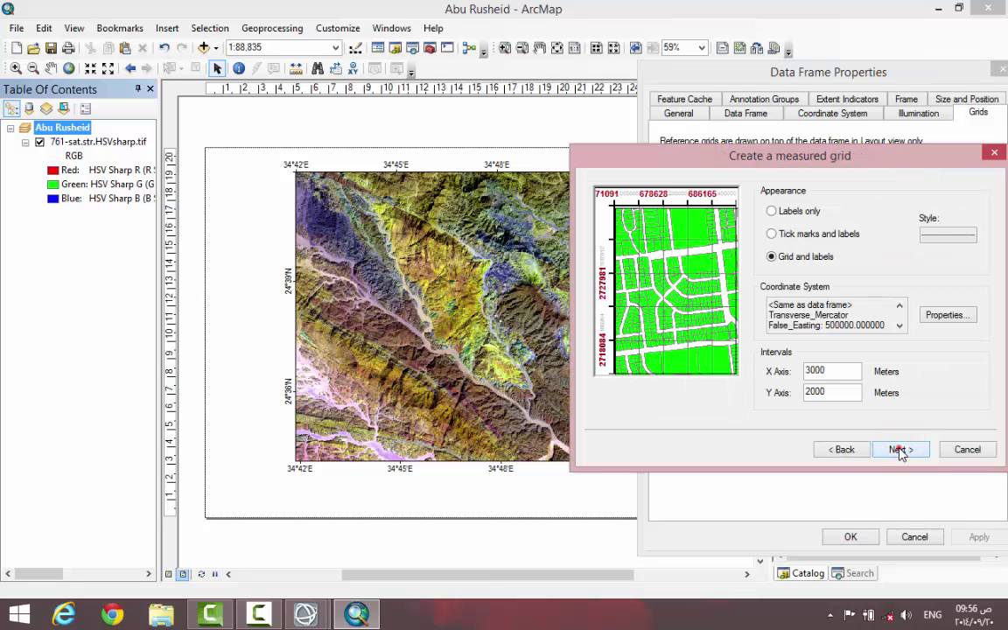
left_click(901, 450)
left_click(902, 450)
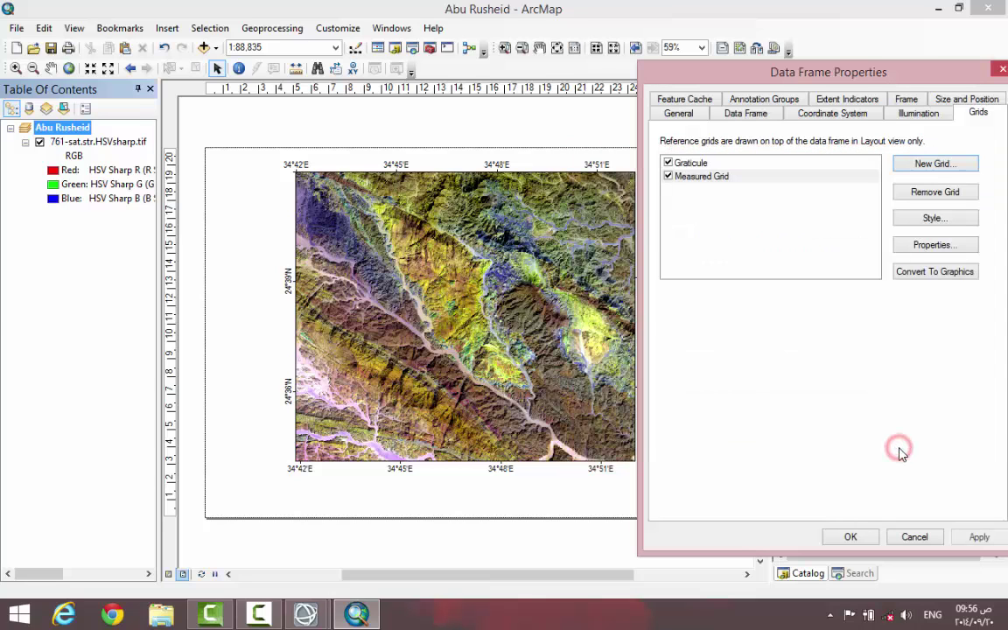
left_click(973, 536)
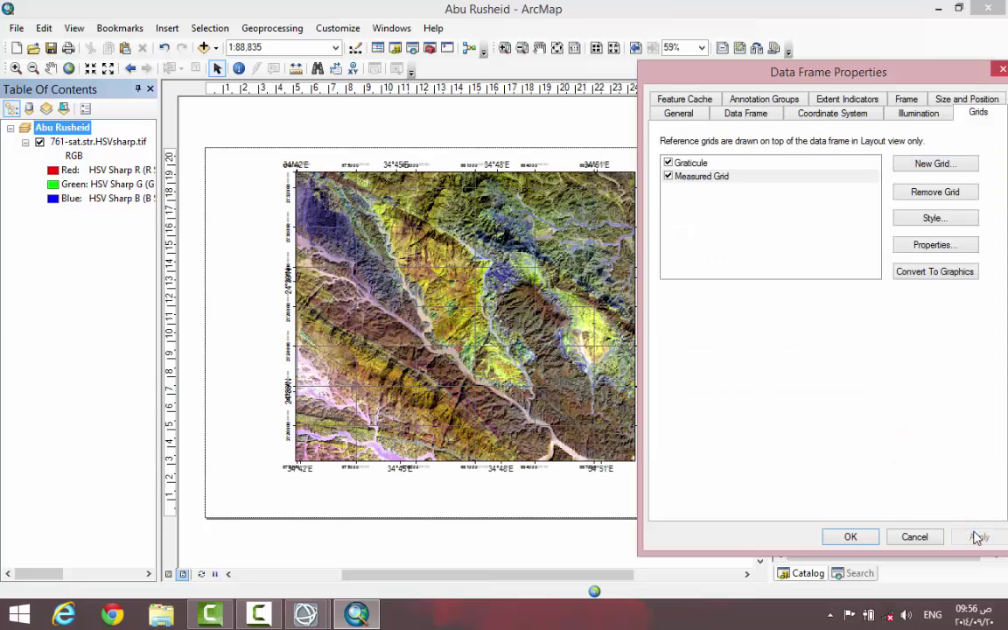
Set the measured grid's X and Y axis intervals to 4000 meters.
double_click(738, 176)
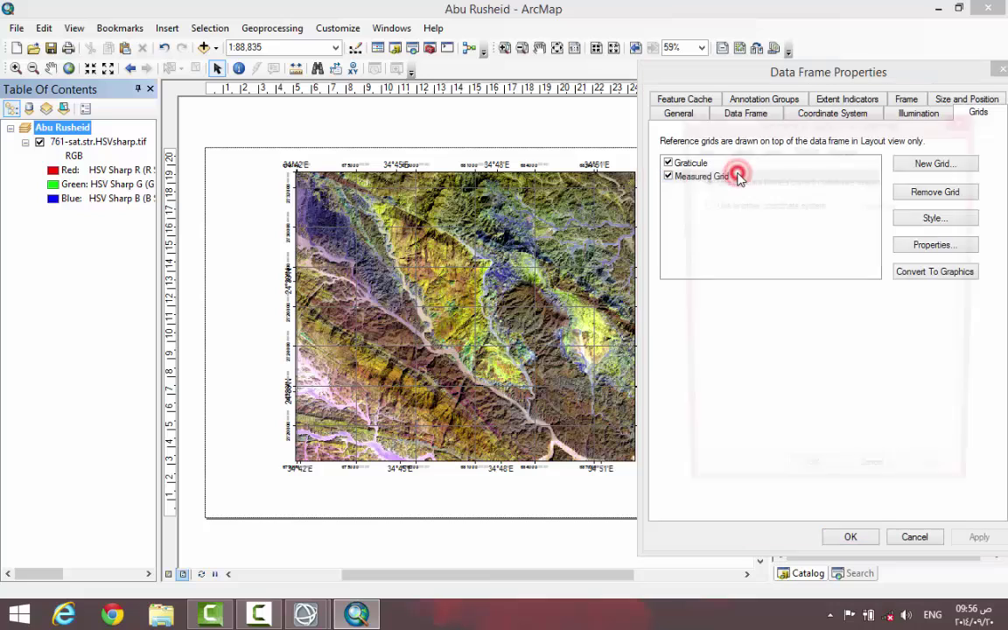
left_click(843, 151)
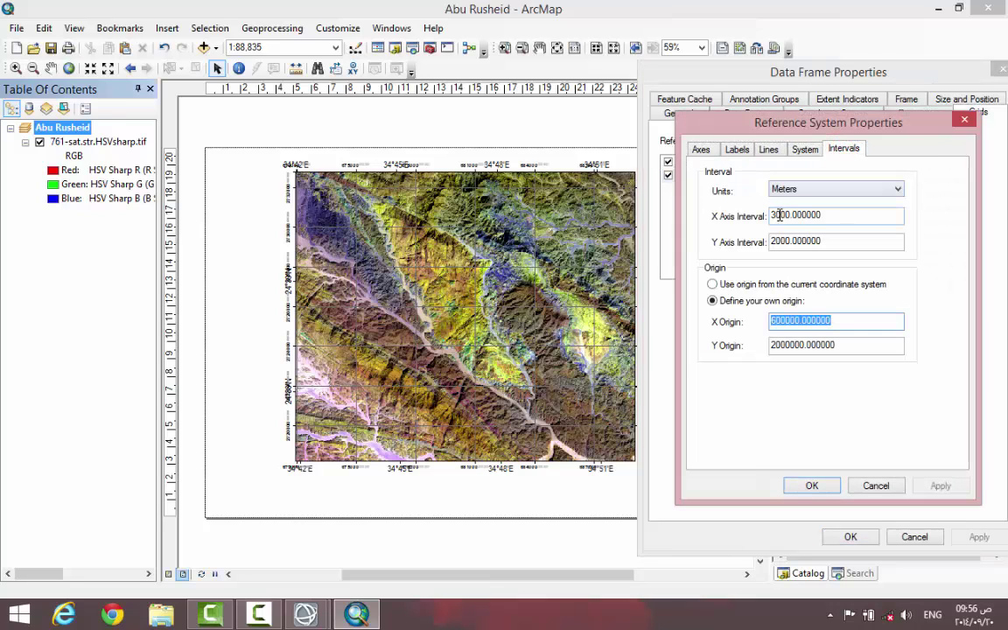
left_click(774, 214)
left_click(771, 214)
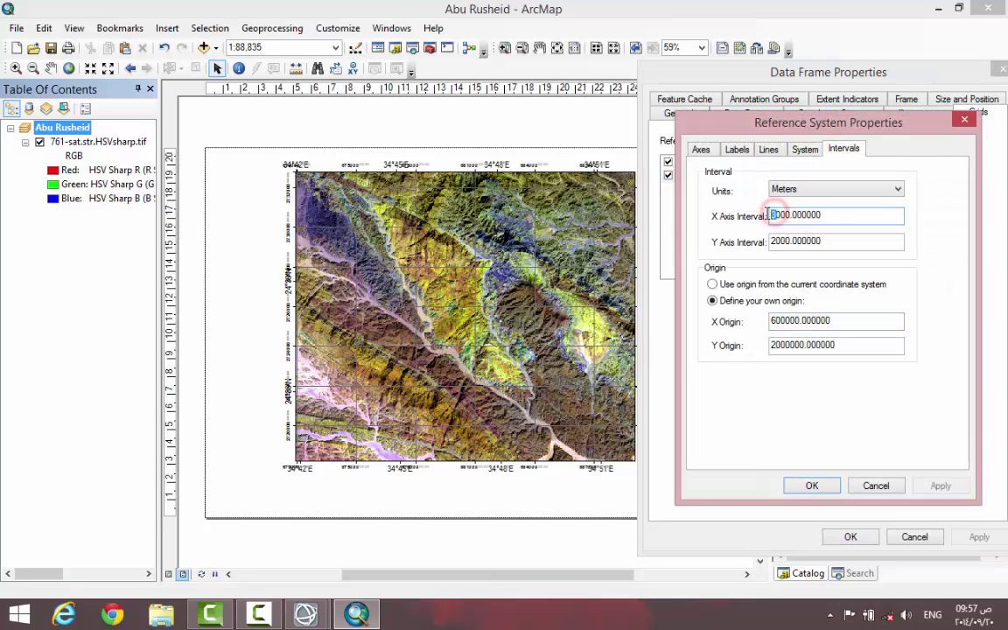
left_click(771, 241)
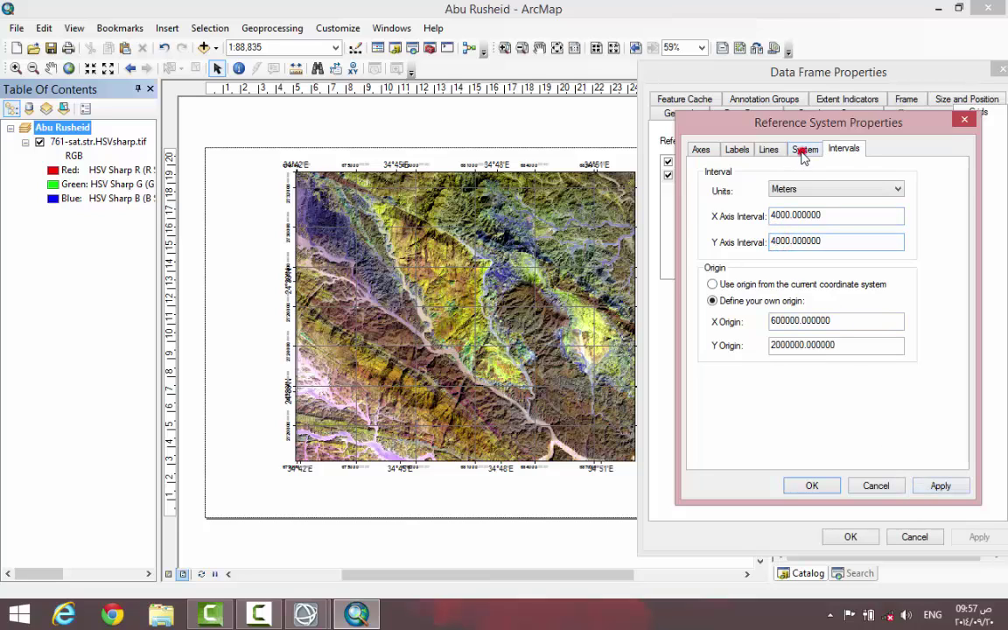
Turn off the measured grid's lines and ticks, and set its label color to red.
left_click(766, 150)
left_click(719, 228)
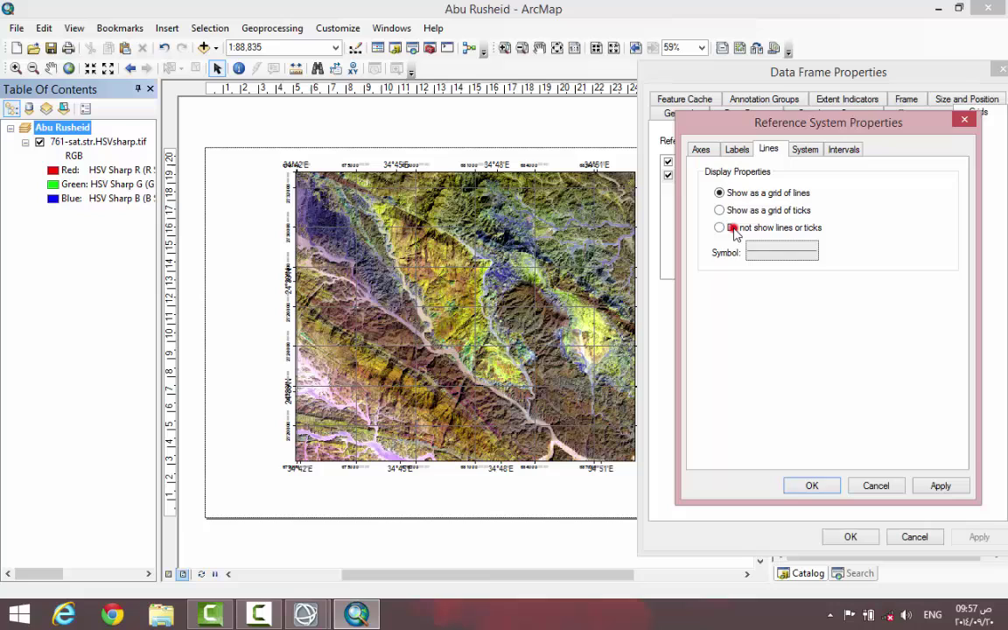
left_click(739, 150)
left_click(769, 339)
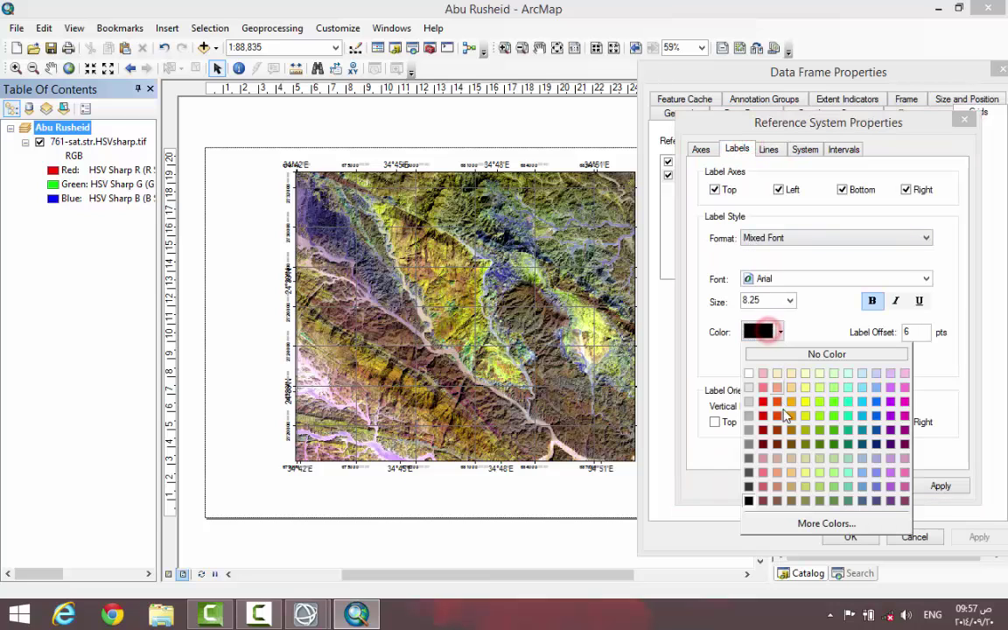
left_click(774, 408)
Set the measured grid's label font to Arial Narrow at size 9 and apply it to the data frame.
left_click(809, 278)
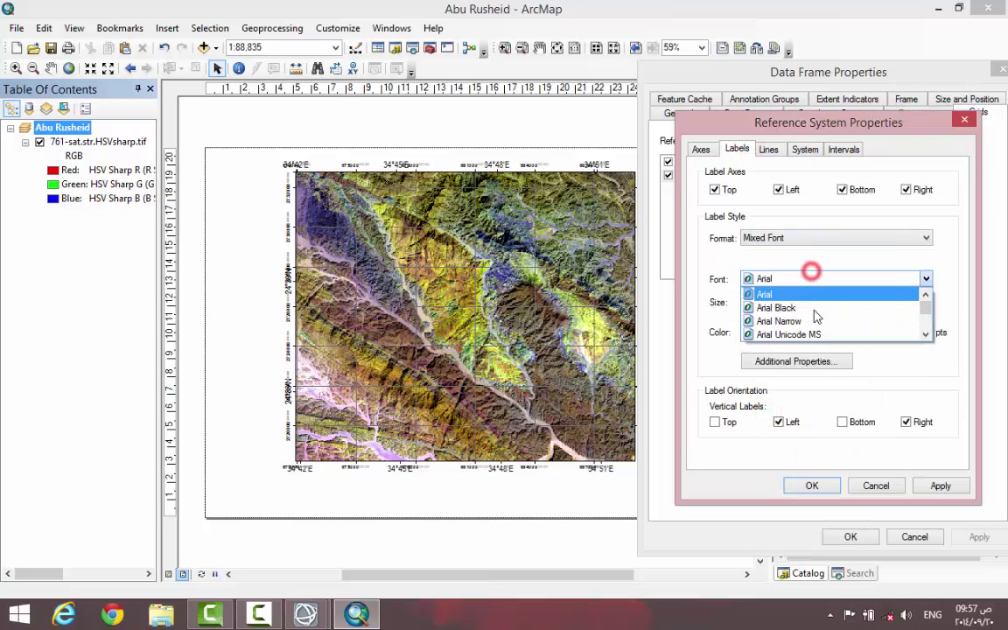
left_click(814, 317)
left_click(790, 302)
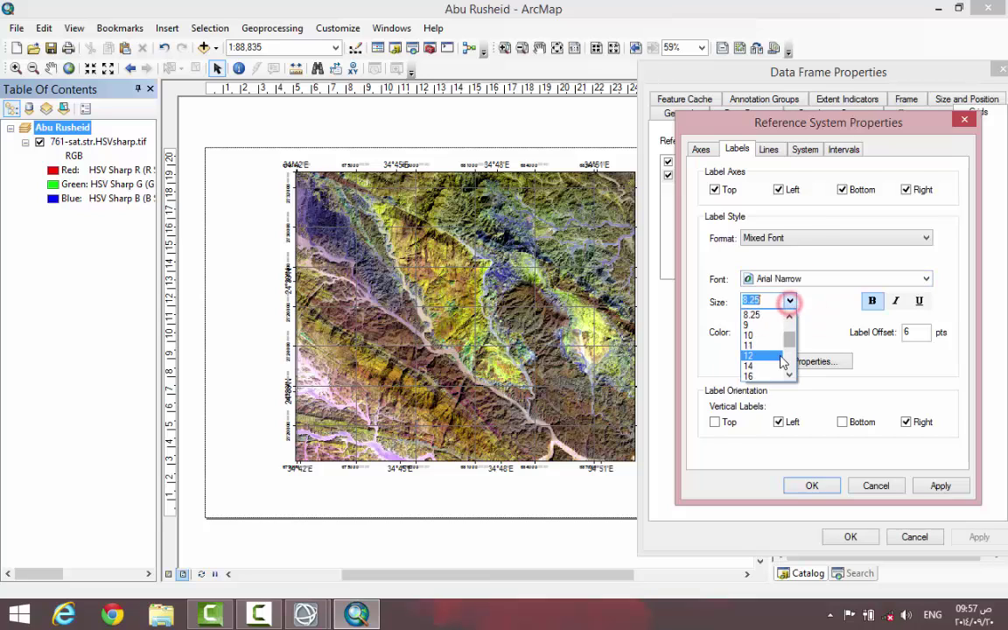
left_click(763, 342)
left_click(929, 483)
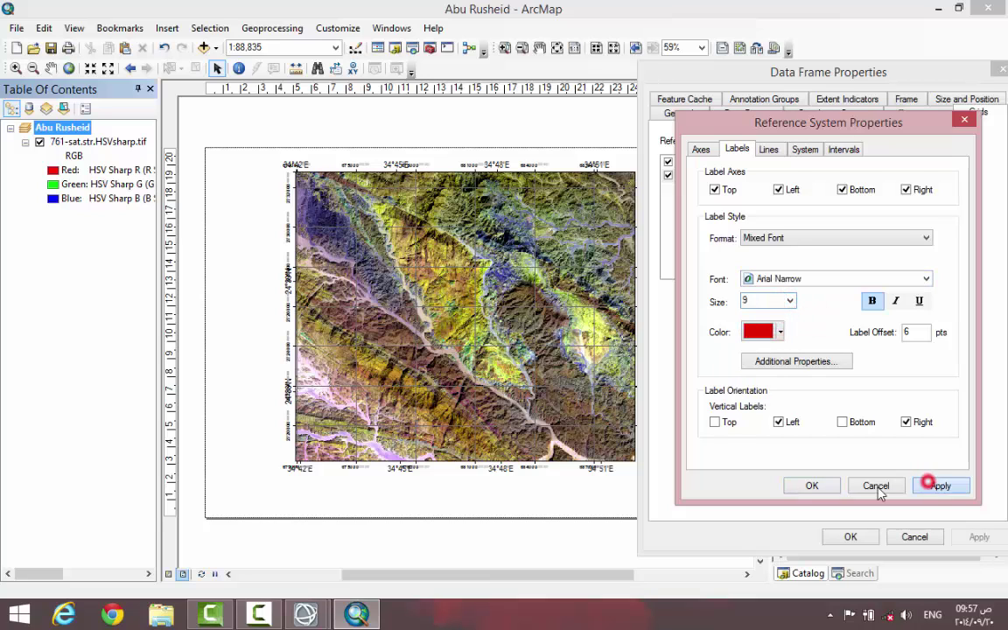
left_click(814, 486)
left_click(979, 537)
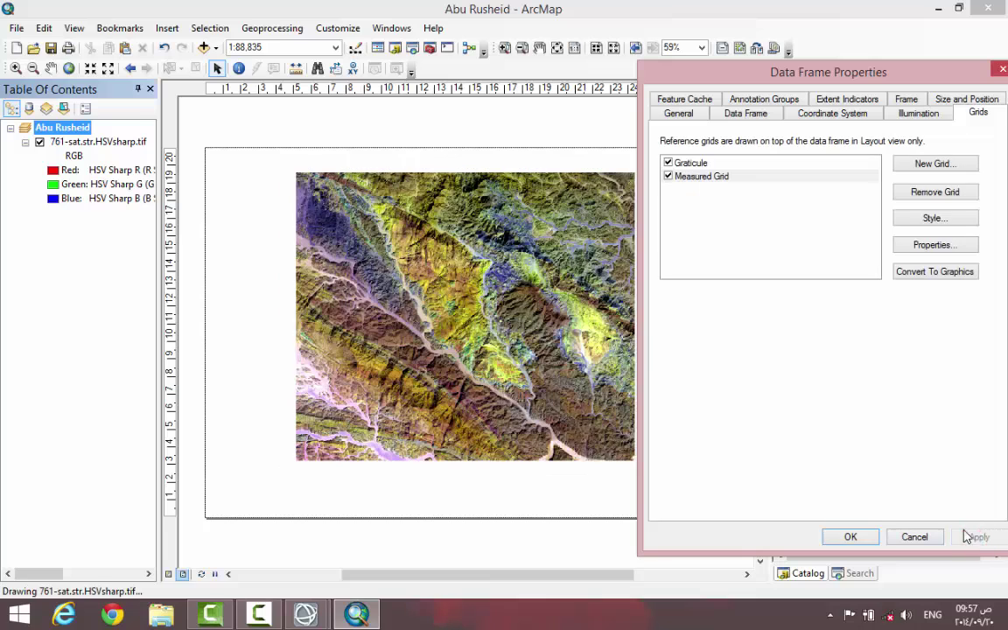
Format the measured grid's label numbers with 0 decimal places and thousands separators, and apply the change to the layout.
double_click(702, 176)
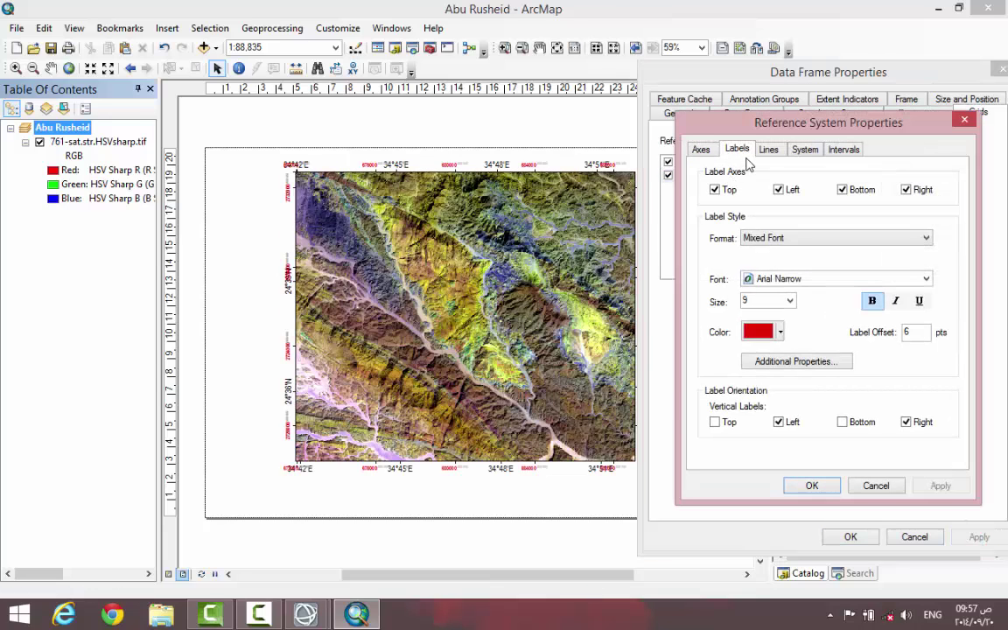
left_click(793, 362)
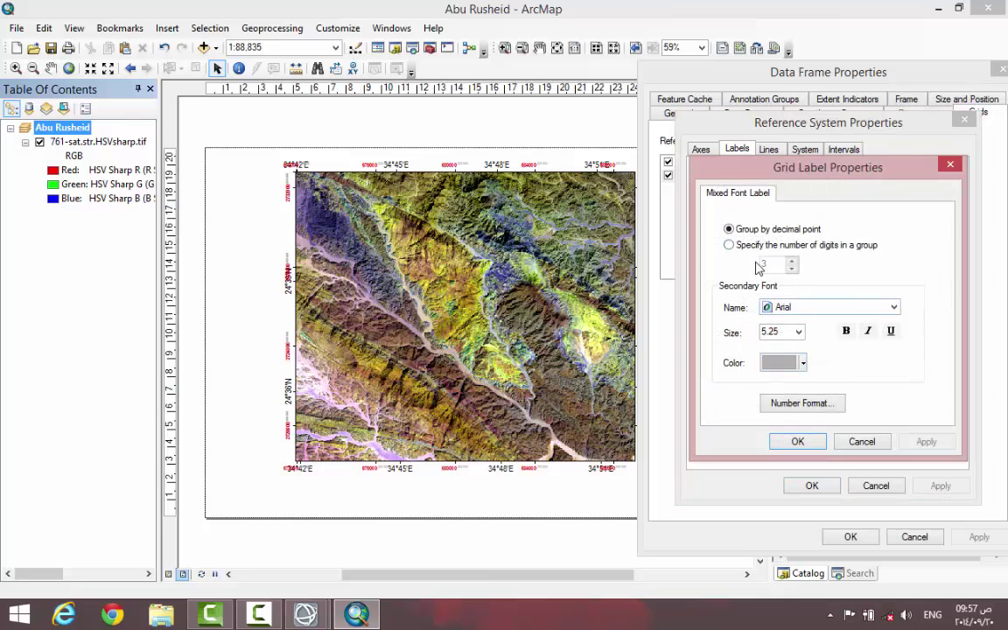
left_click(781, 402)
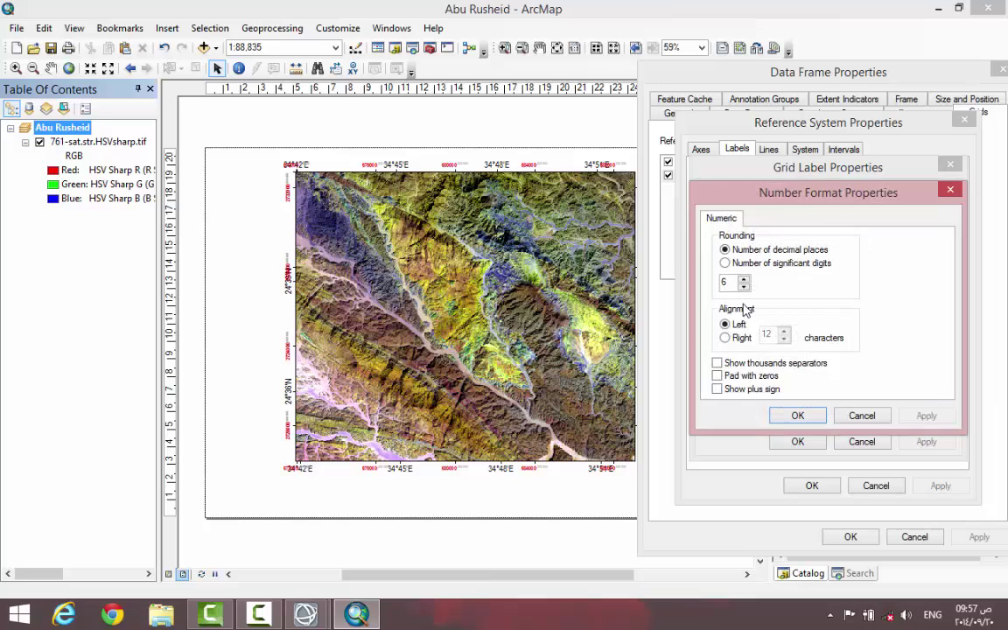
left_click(743, 286)
left_click(743, 286)
left_click(743, 287)
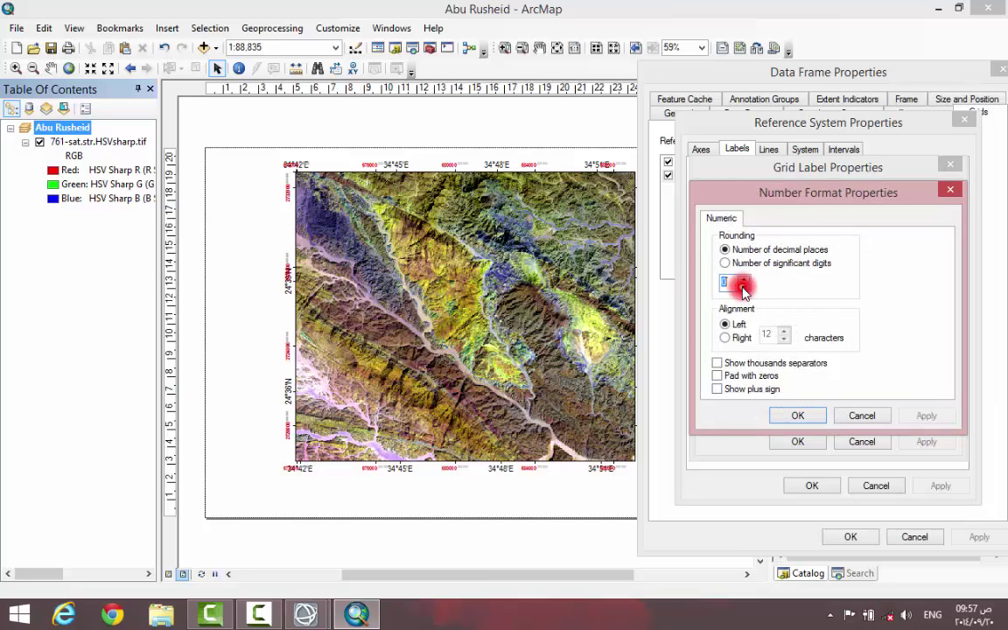
left_click(716, 363)
left_click(797, 415)
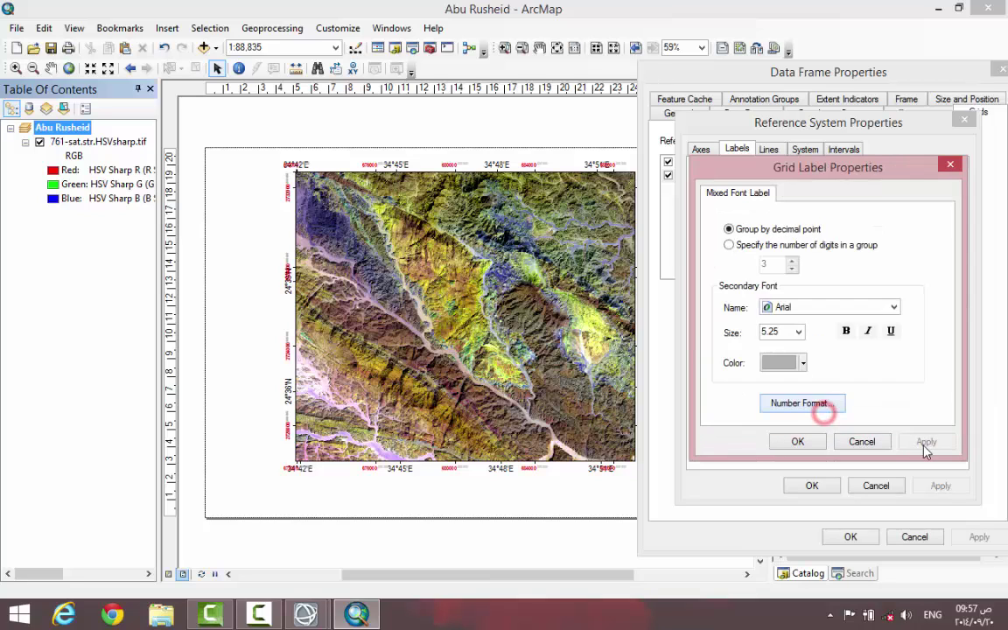
left_click(792, 441)
left_click(941, 485)
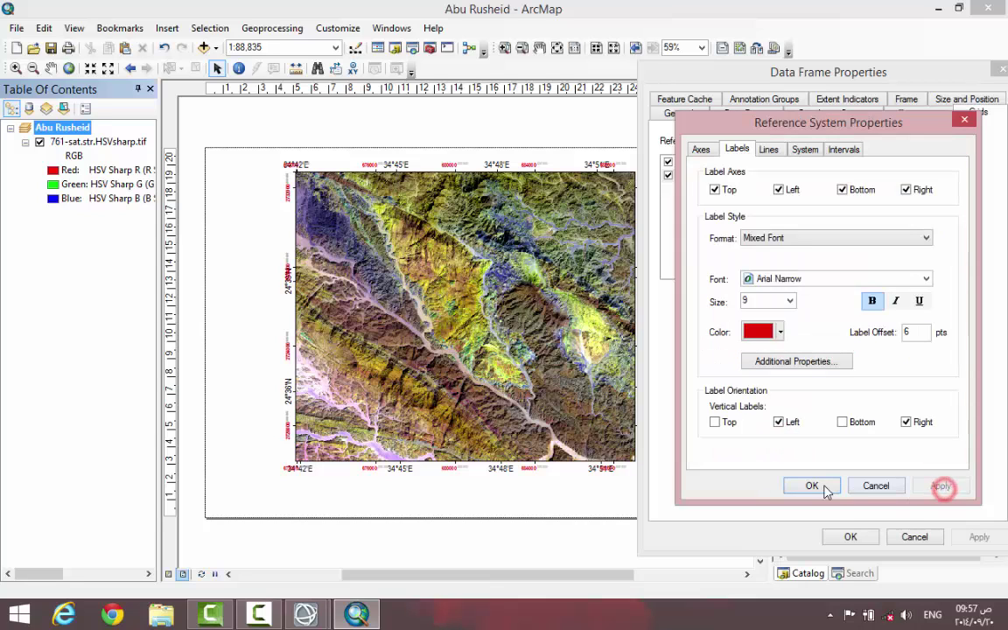
left_click(824, 484)
left_click(978, 537)
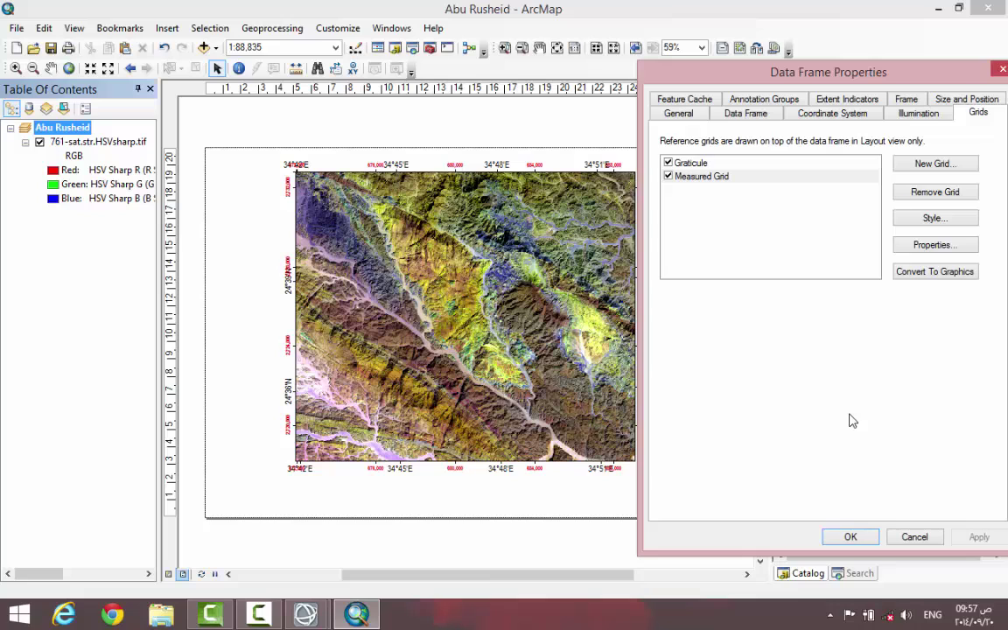
Increase the label offset of the graticule labels so they sit farther from the map edge.
double_click(705, 163)
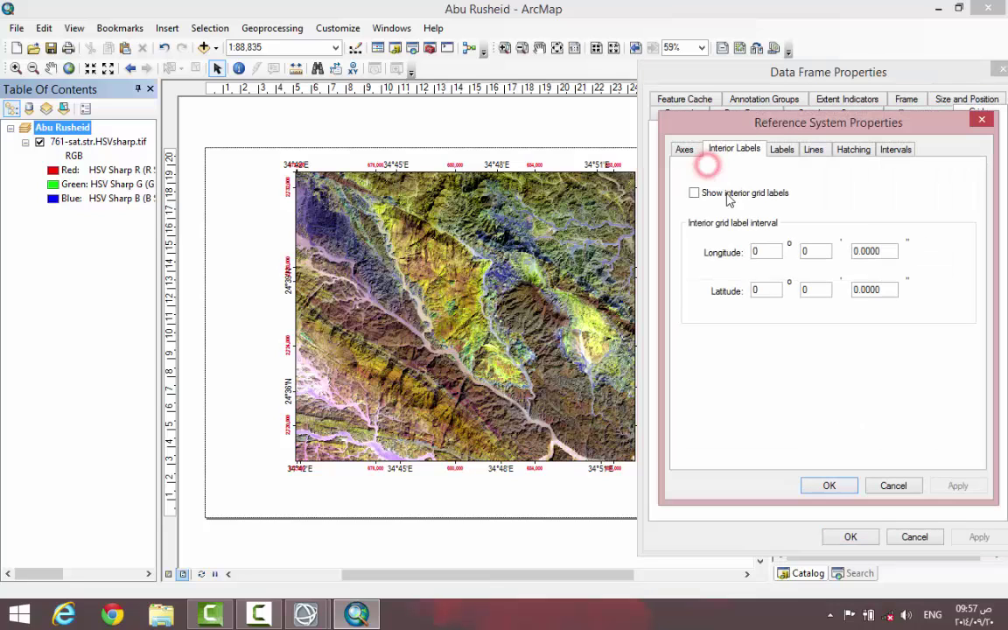
left_click(777, 150)
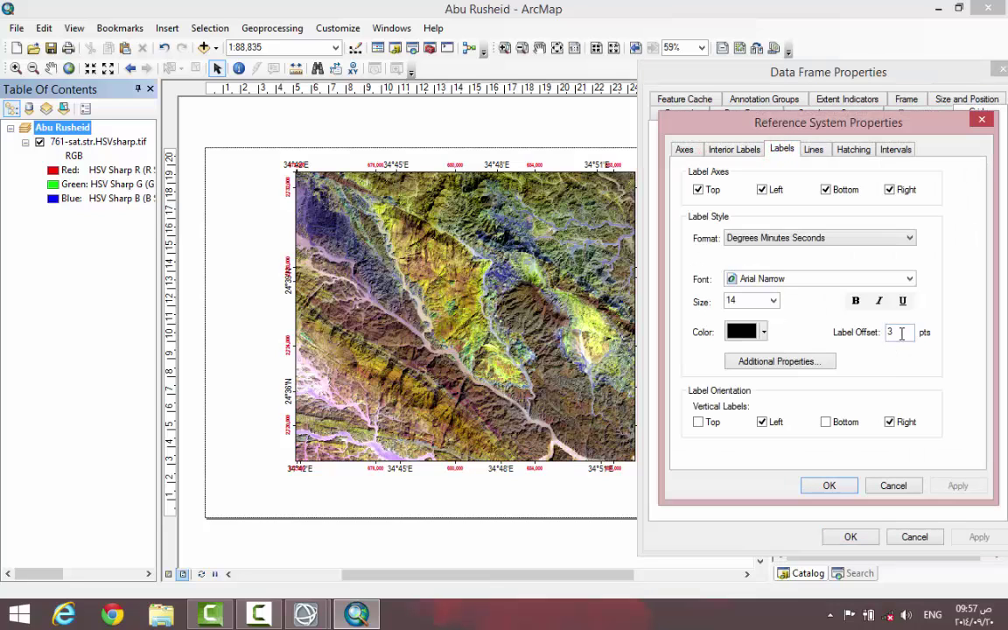
double_click(901, 332)
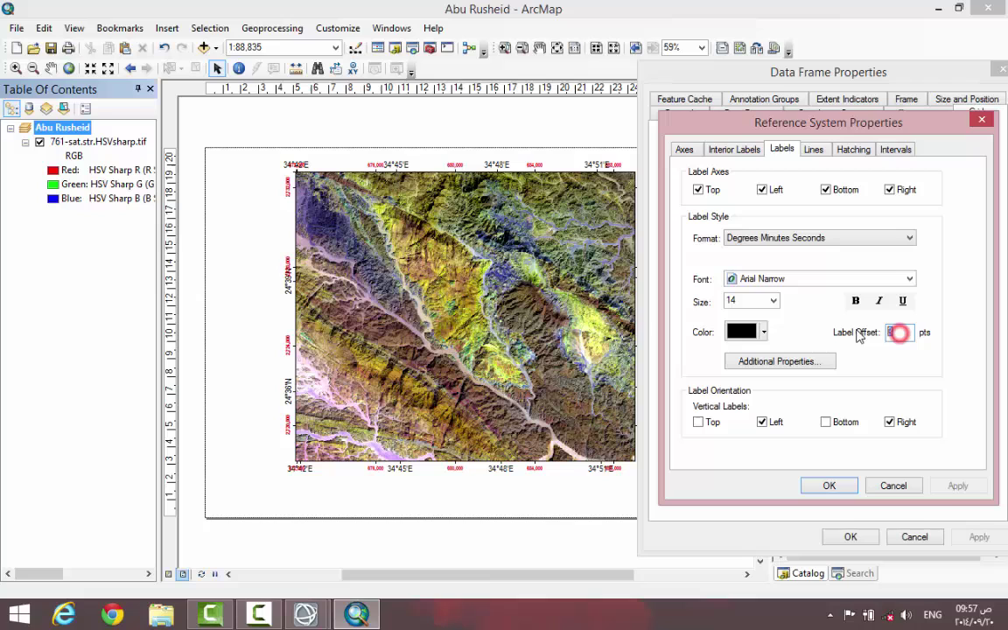
left_click(837, 484)
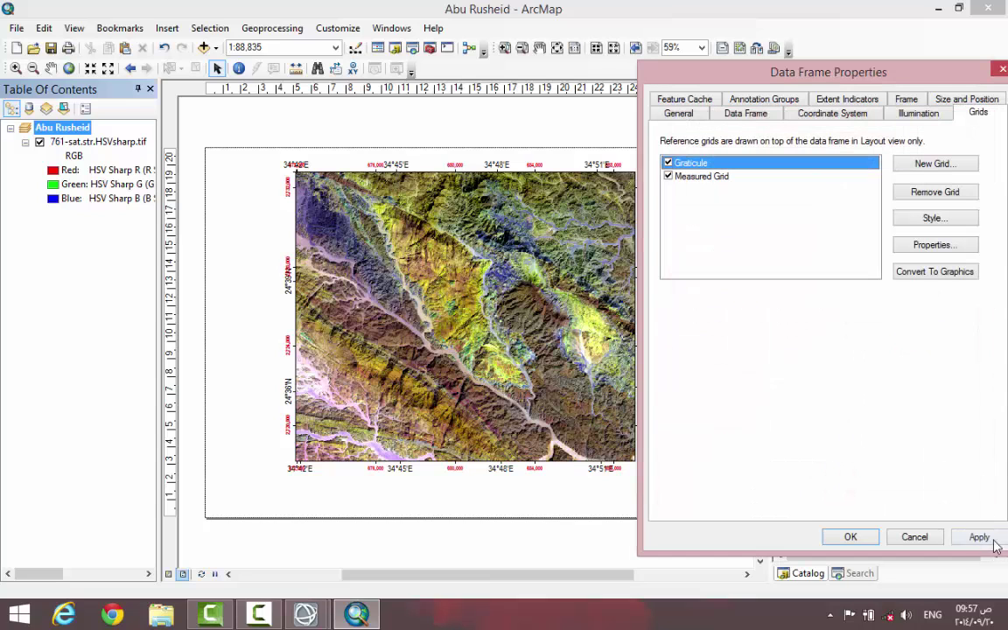
Set the measured grid's label offset to 2 pts, apply the data frame properties, and save the map document.
double_click(704, 179)
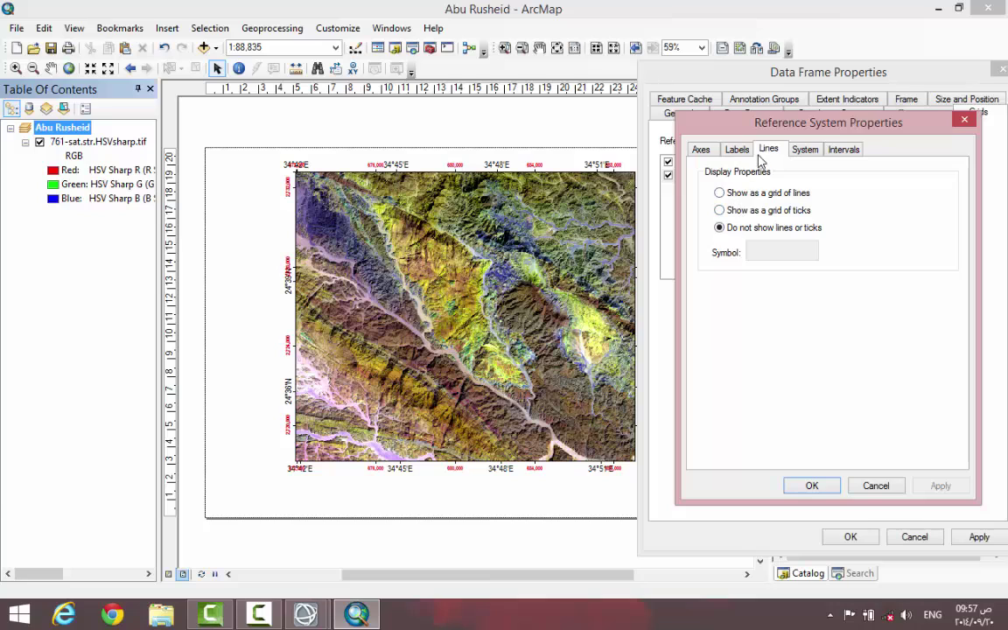
left_click(737, 148)
double_click(912, 332)
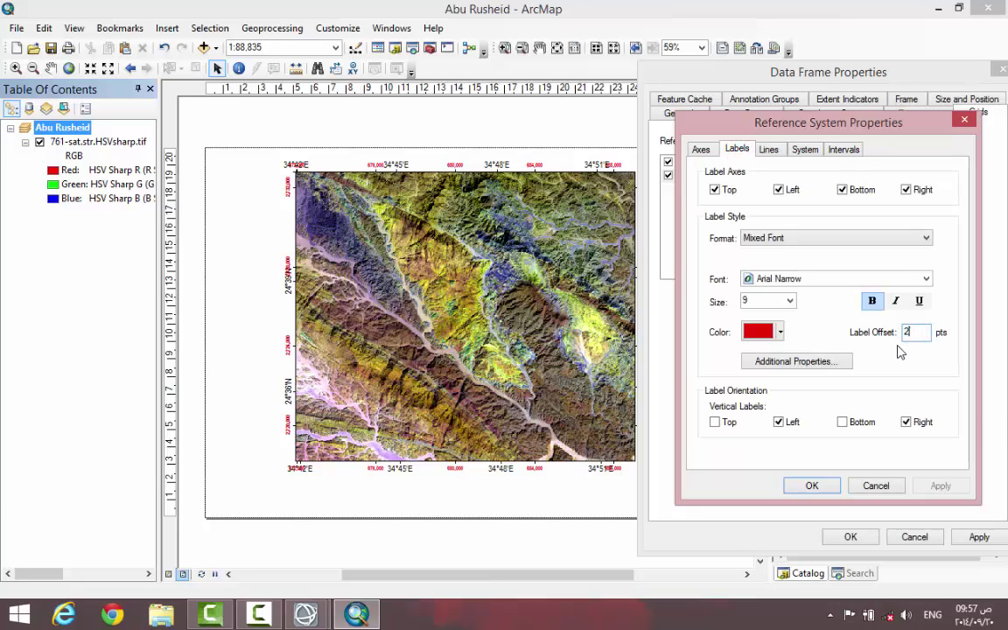
type("2")
double_click(906, 333)
left_click(826, 486)
left_click(975, 536)
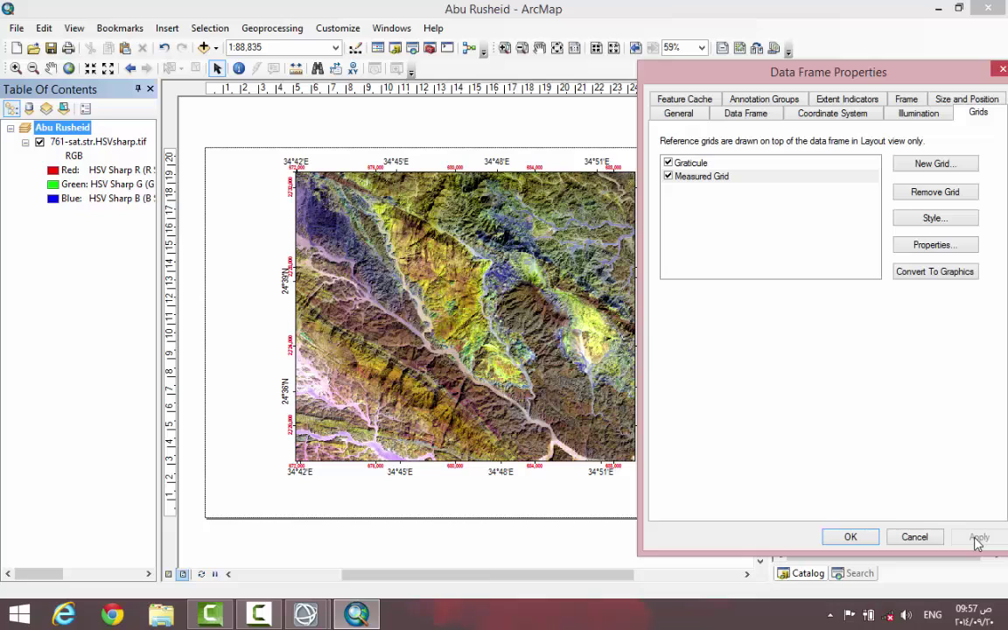
left_click(871, 538)
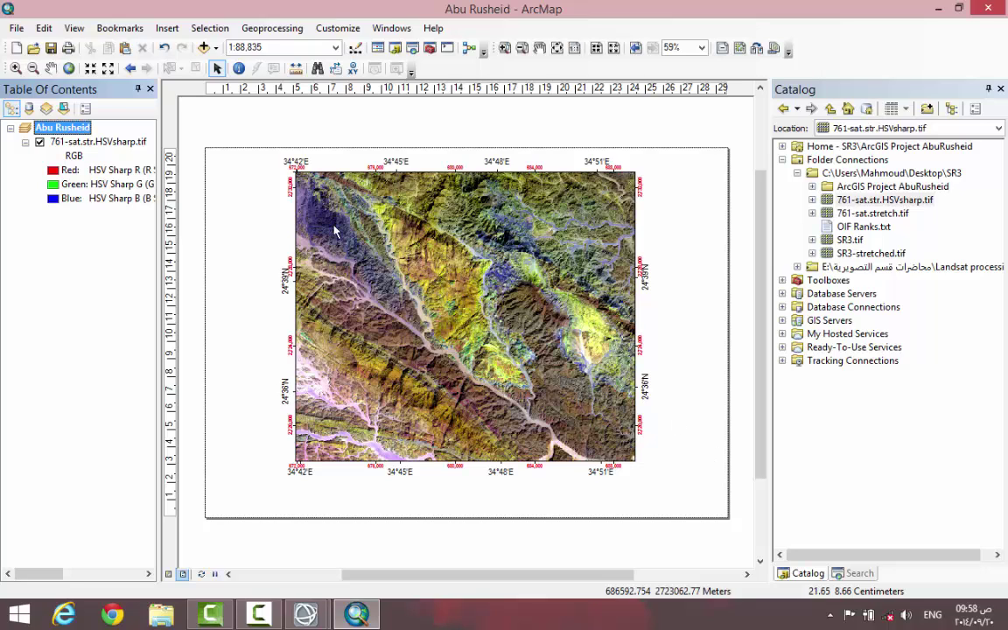
left_click(52, 49)
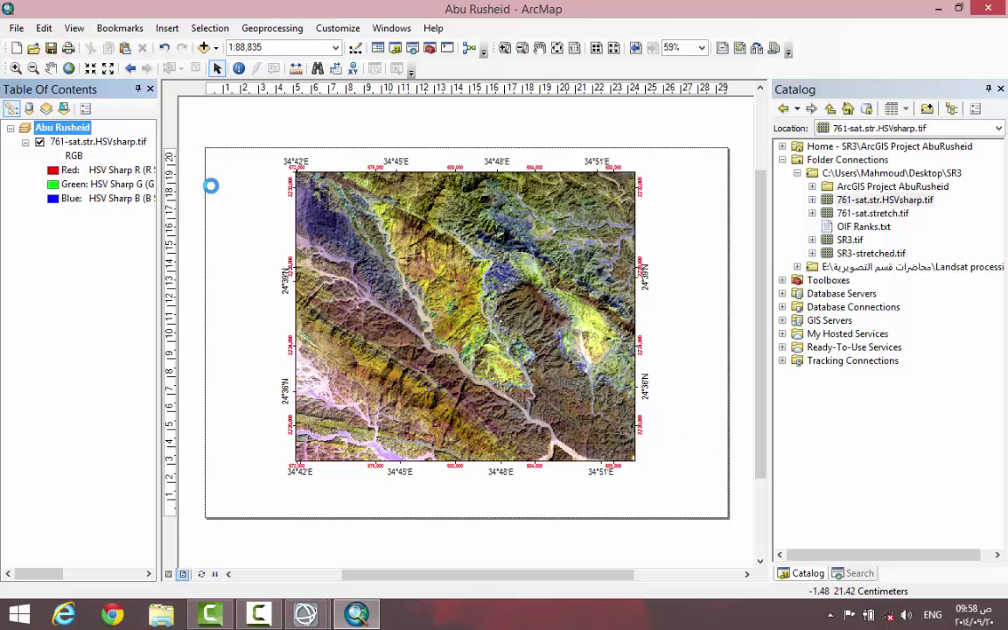
Insert an Alternating Scale Bar 1 into the layout and place it centrally beneath the map image.
left_click(166, 28)
left_click(206, 173)
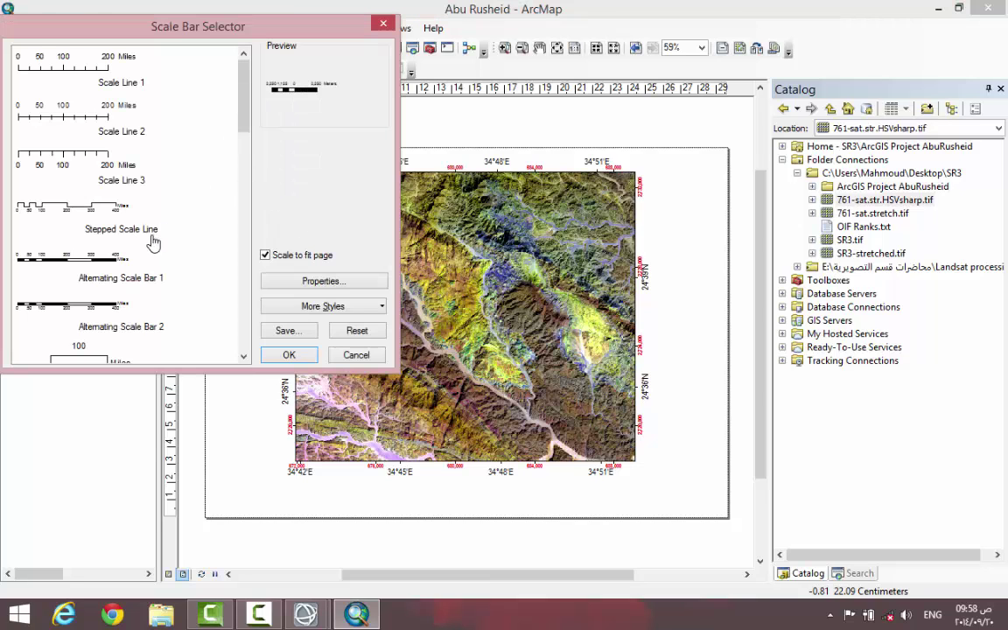
left_click(118, 256)
left_click(289, 354)
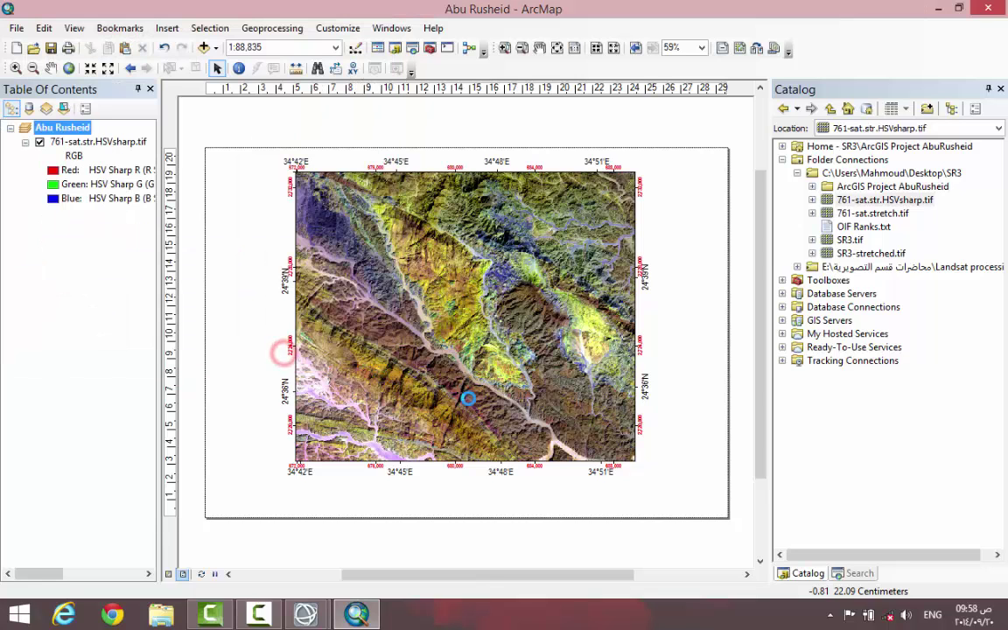
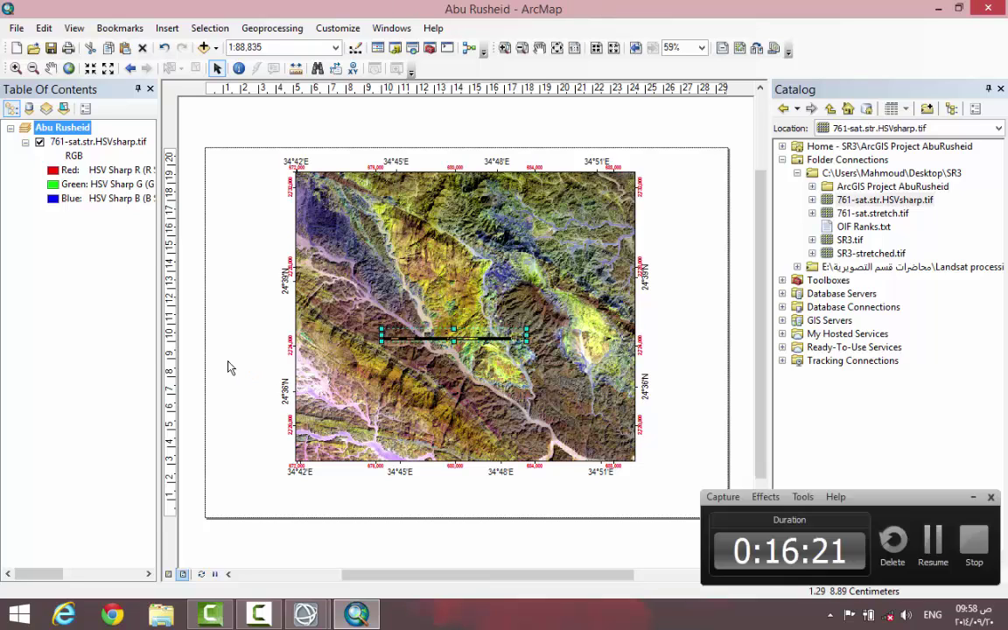
left_click_drag(471, 399, 458, 497)
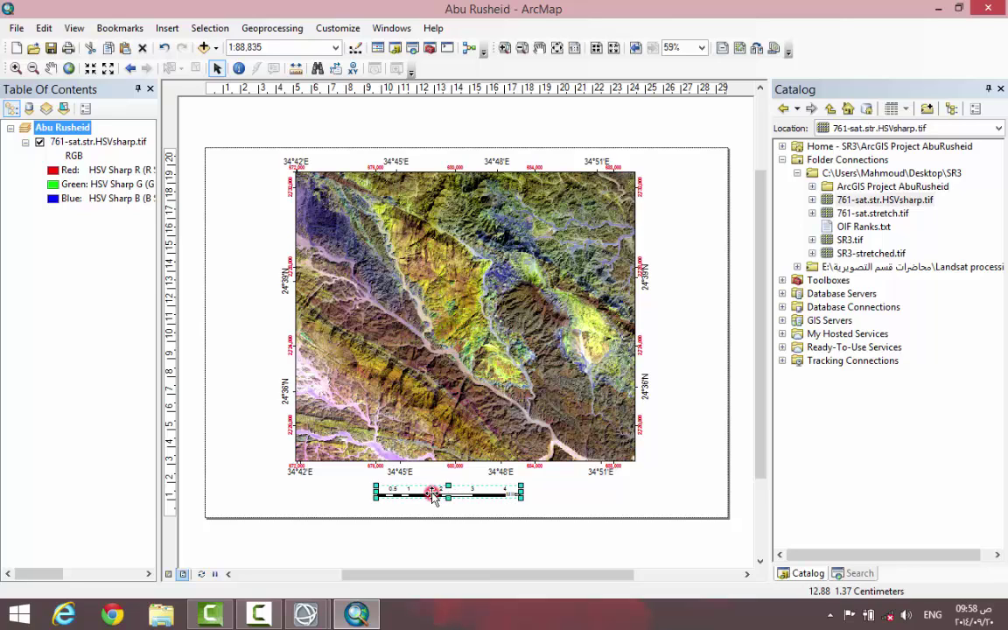
Set the scale bar to kilometers, a 1 km division value and 2 subdivisions, adjusting divisions and division values when resizing.
double_click(433, 496)
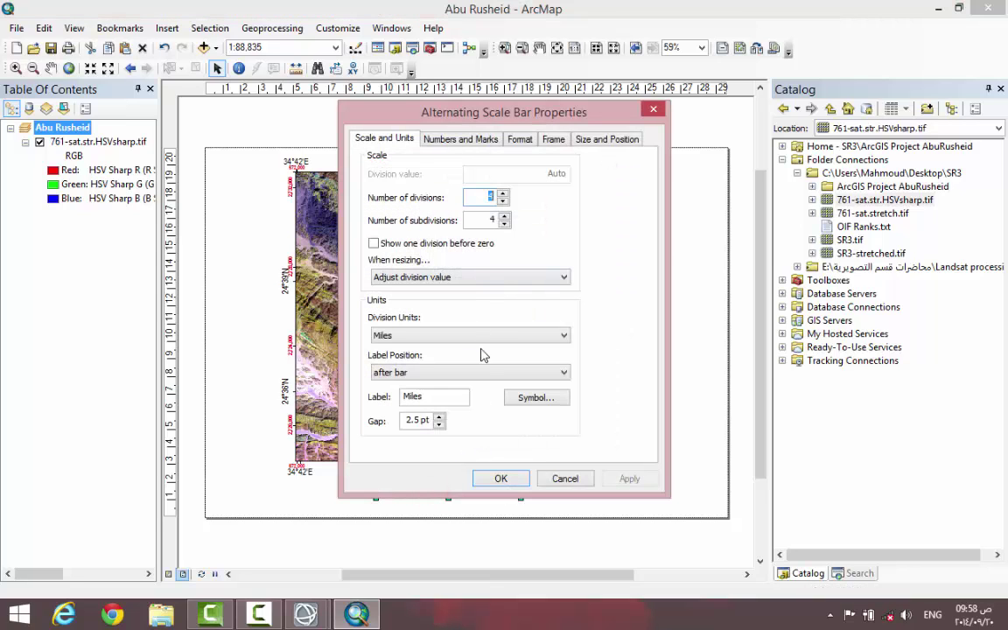
left_click(484, 335)
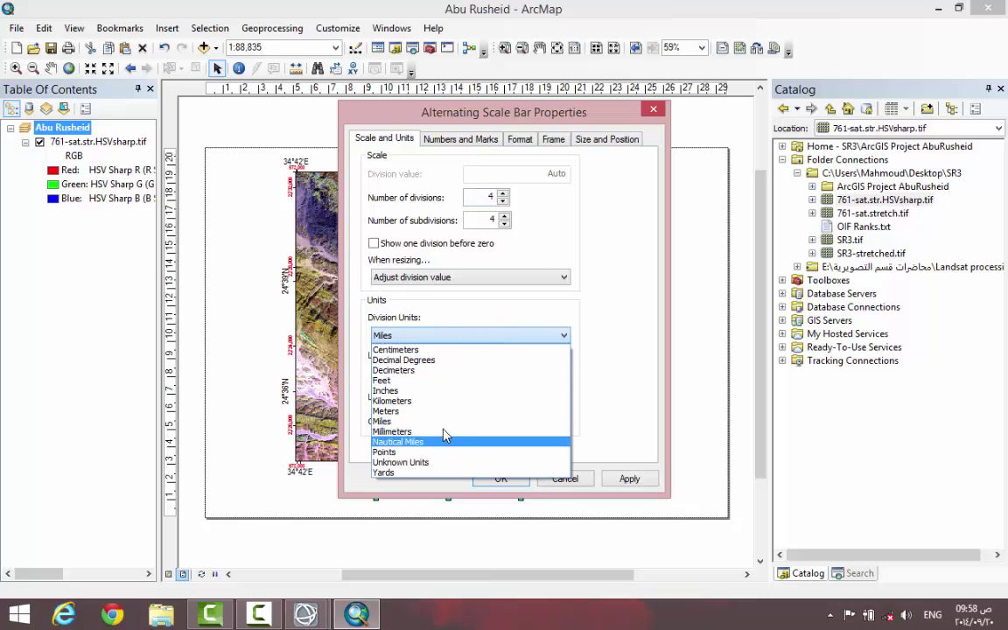
left_click(442, 401)
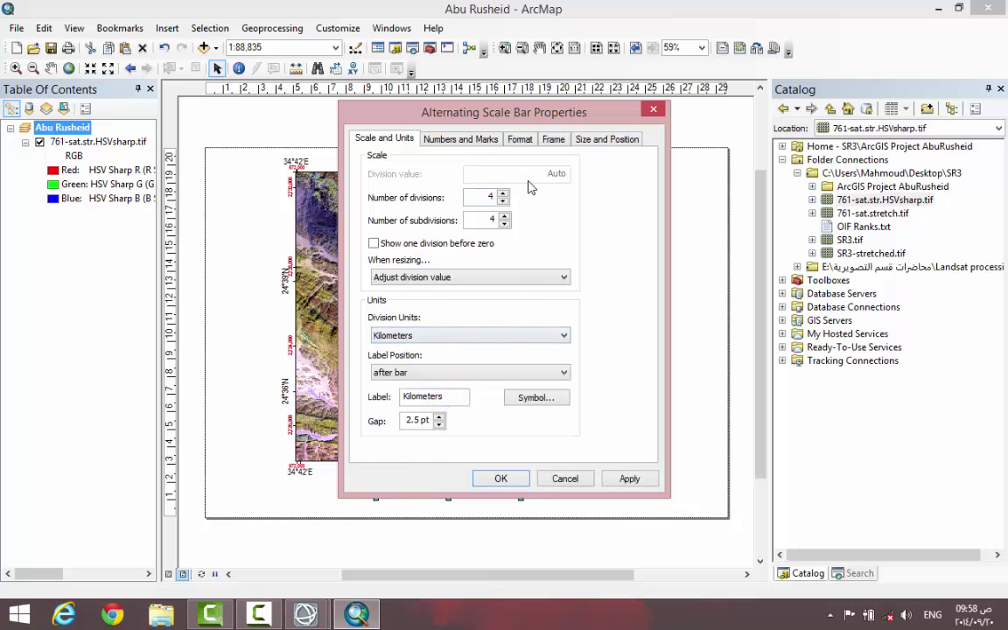
left_click(446, 278)
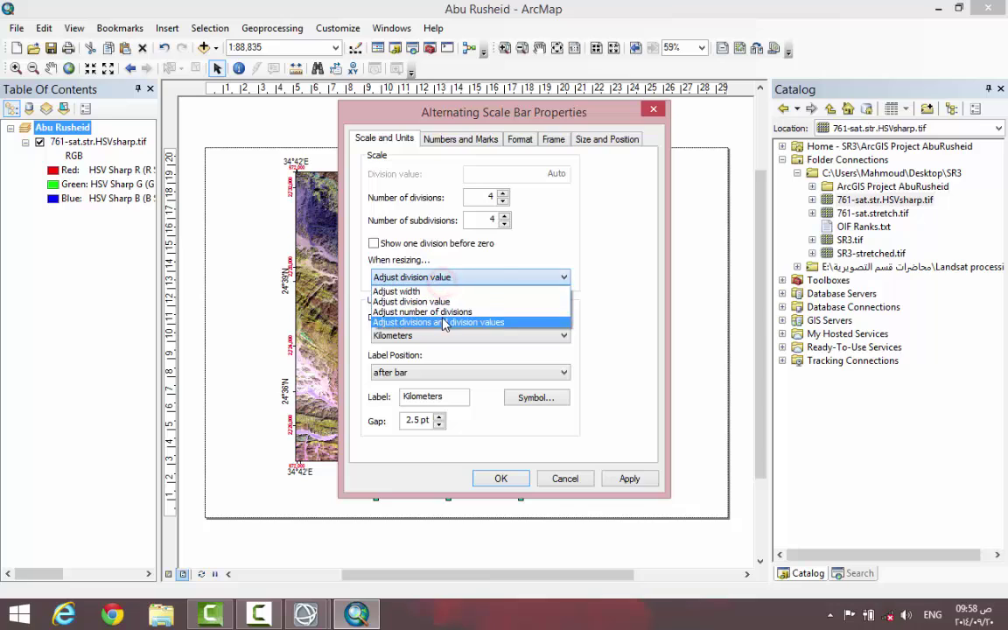
left_click(438, 317)
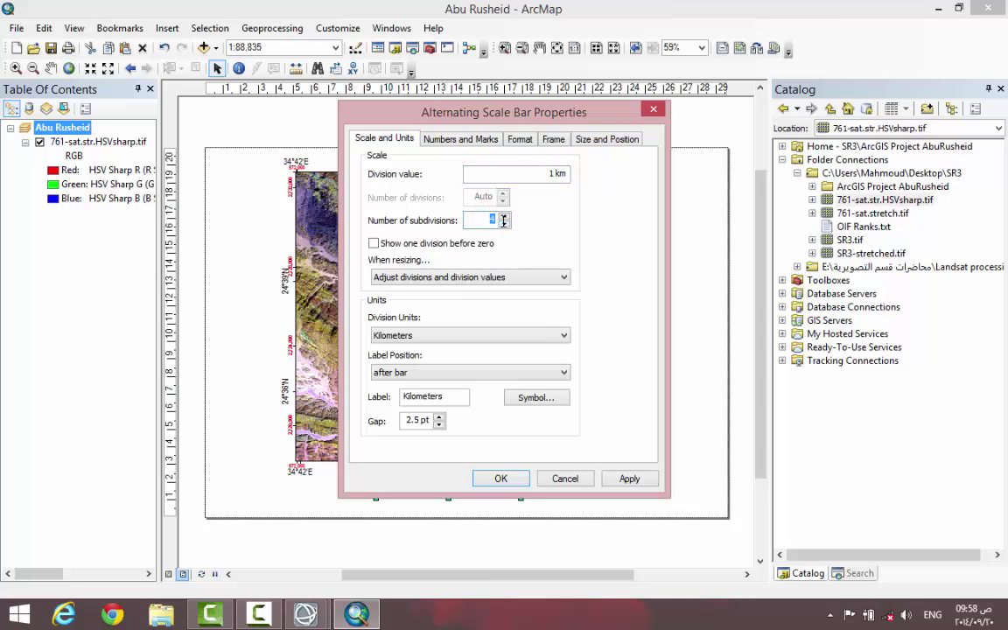
left_click(623, 480)
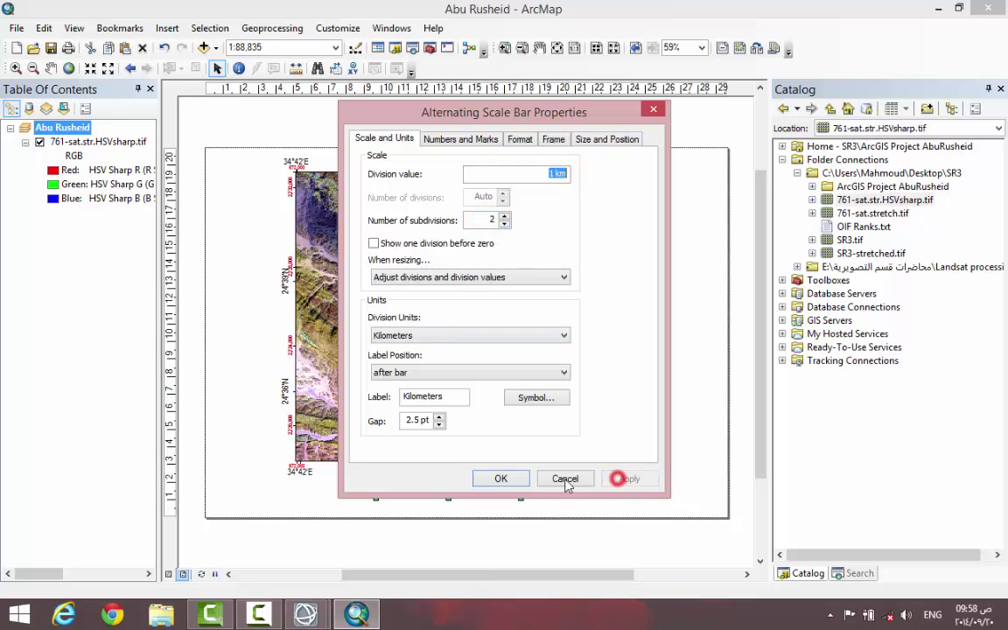
left_click(503, 480)
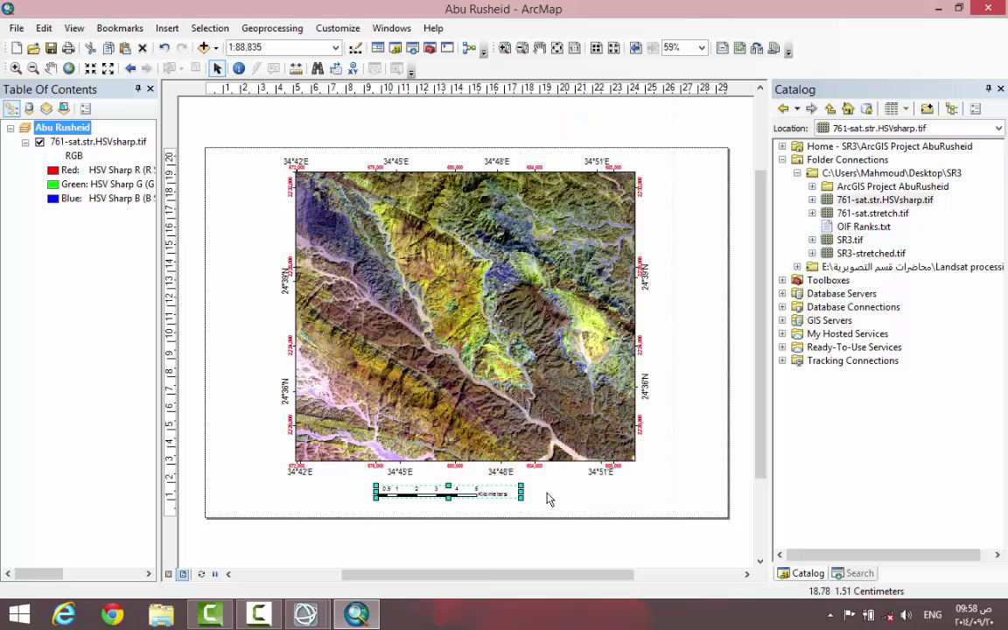
Make the scale bar beneath the map slightly taller and deselect it.
left_click(547, 490)
left_click(458, 495)
left_click(474, 500)
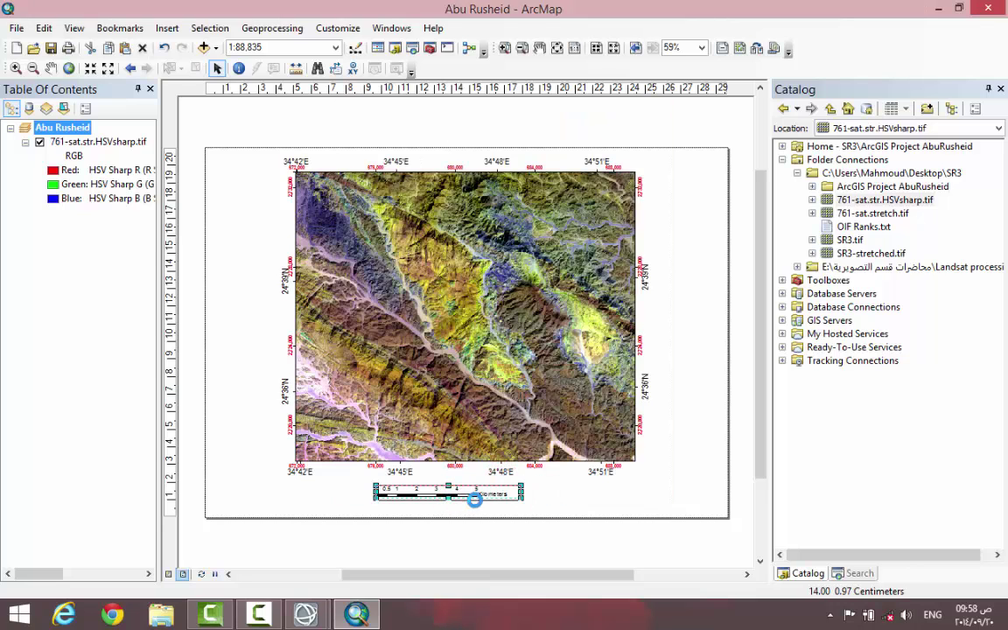
left_click(567, 499)
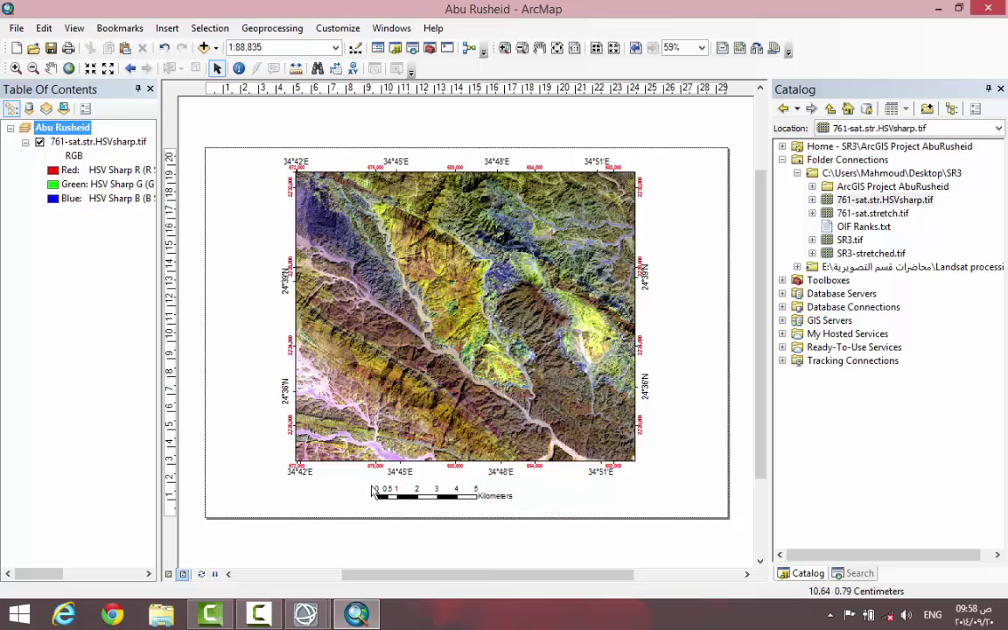
Insert an ESRI North 3 north arrow and place it beneath the map image, just left of the scale bar.
left_click(167, 28)
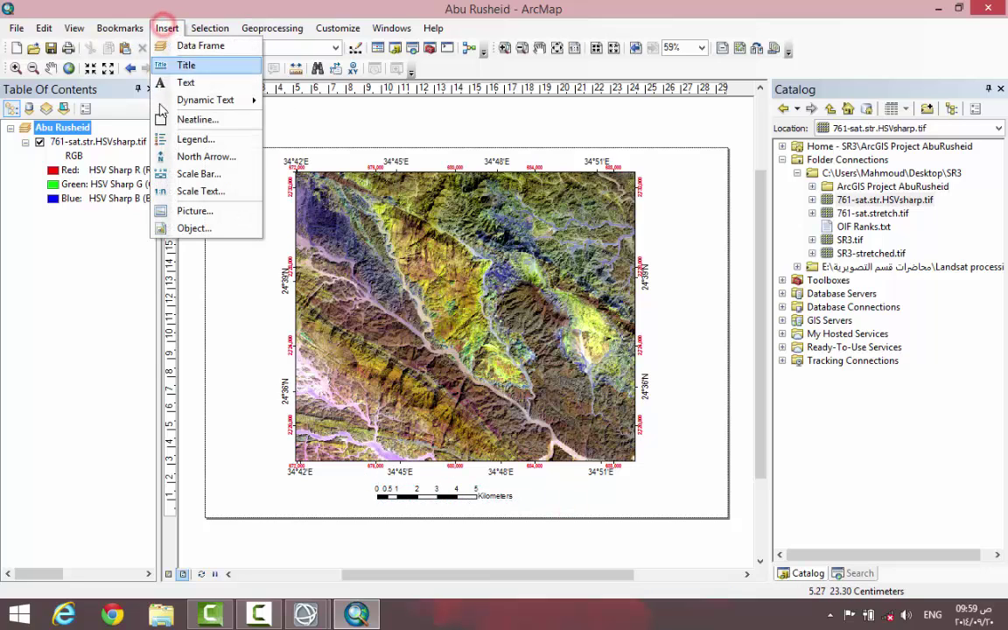
left_click(156, 153)
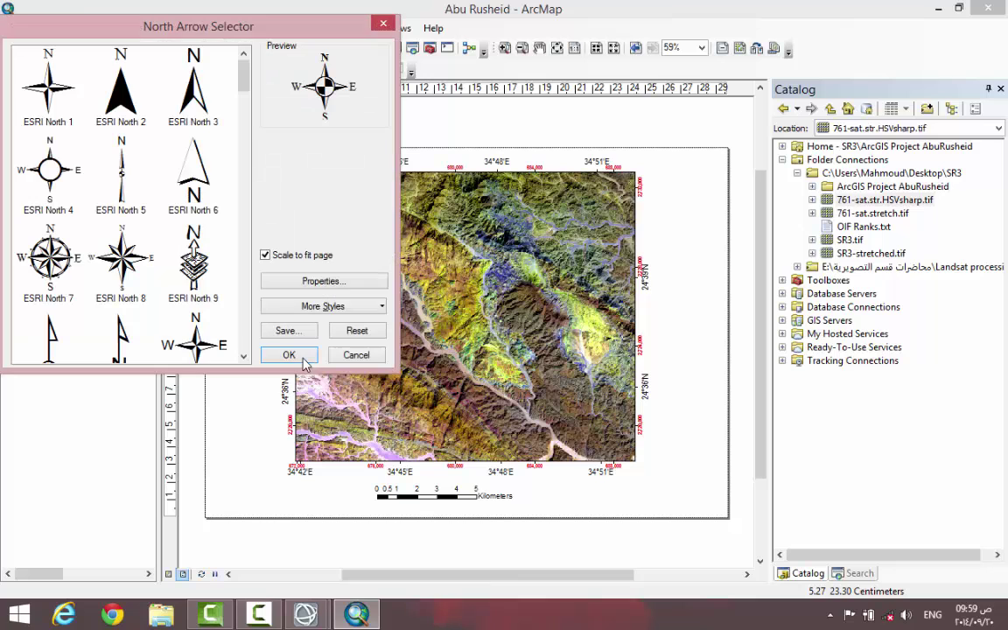
left_click(194, 87)
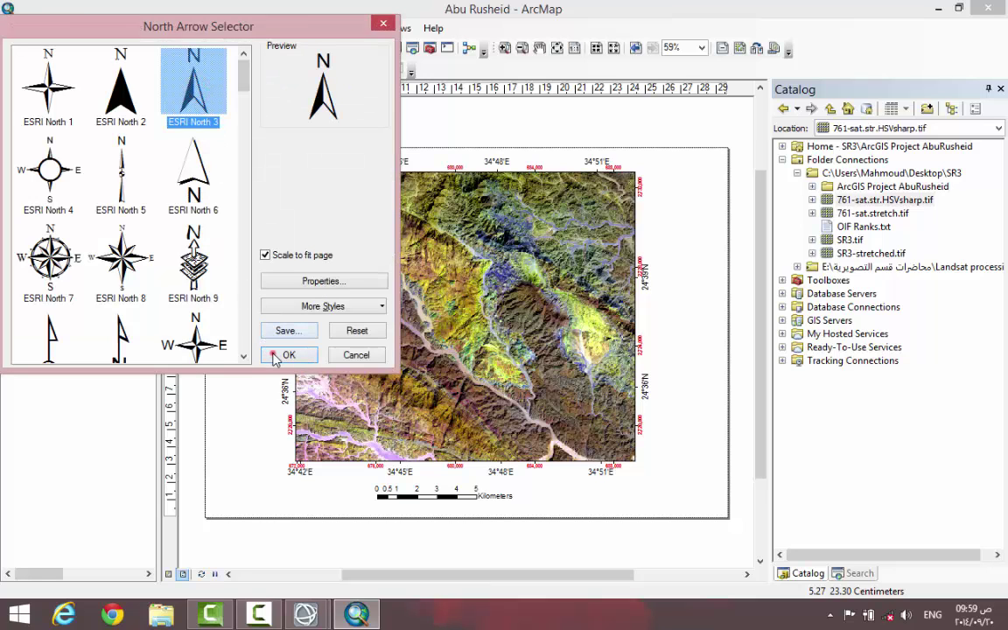
left_click(271, 355)
left_click_drag(396, 376, 364, 496)
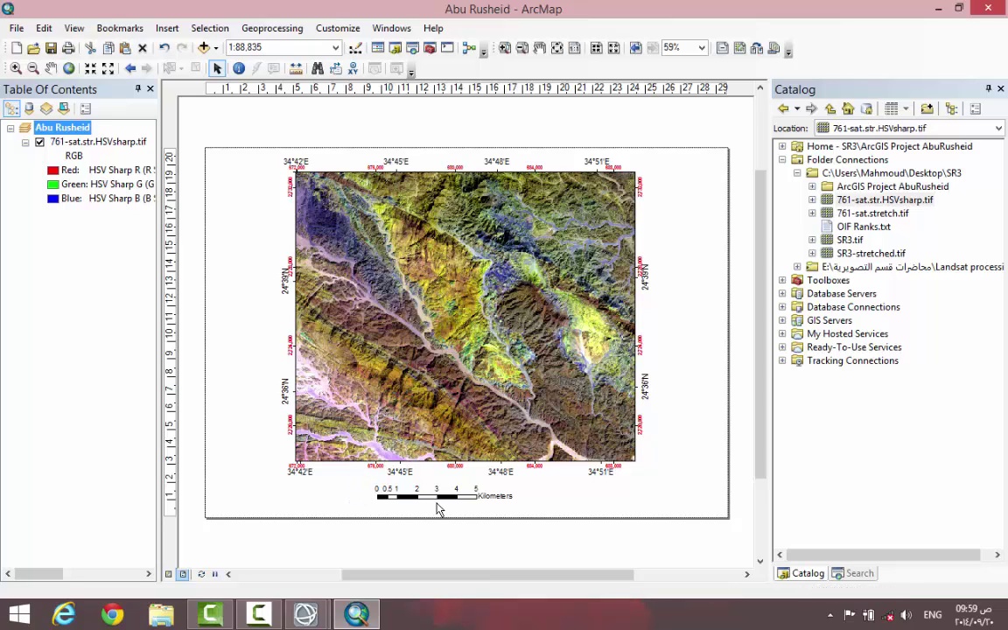
left_click(552, 502)
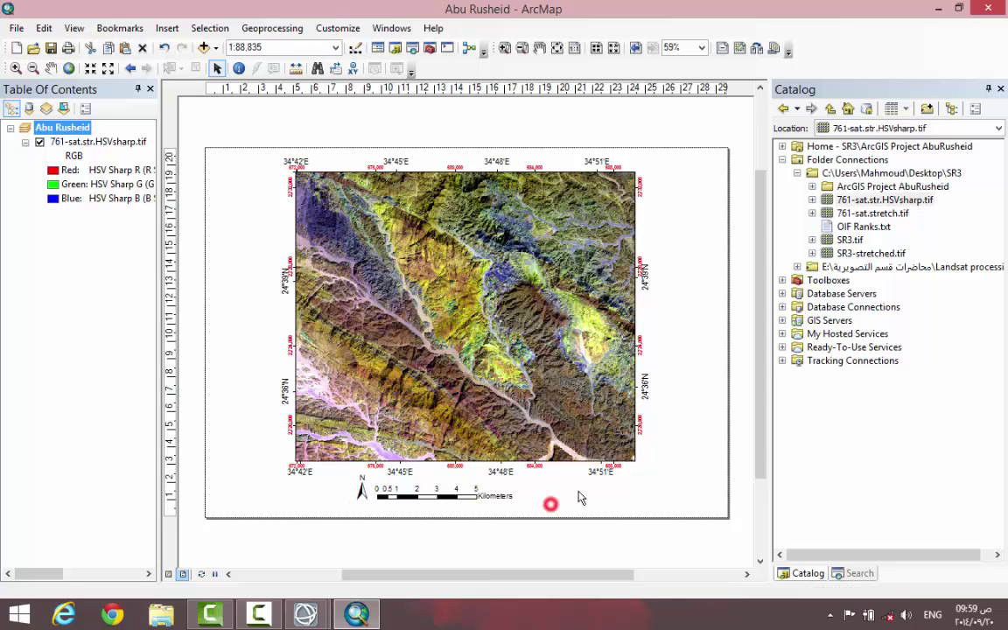
Insert the coordinate system dynamic text and move it to the lower-right corner of the layout page.
left_click(167, 28)
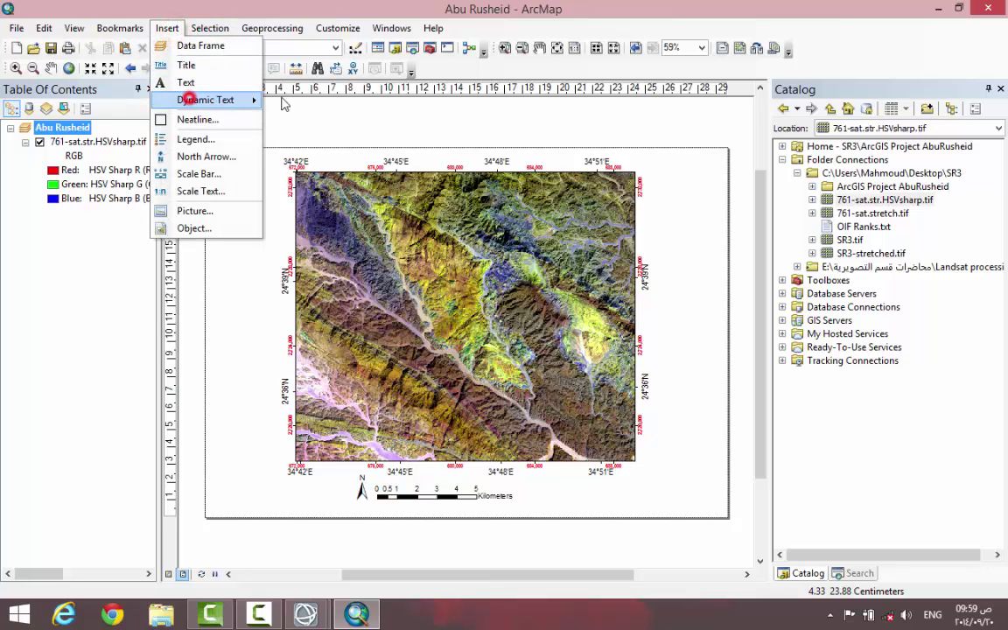
mouse_move(188, 100)
key("Escape")
key("Escape")
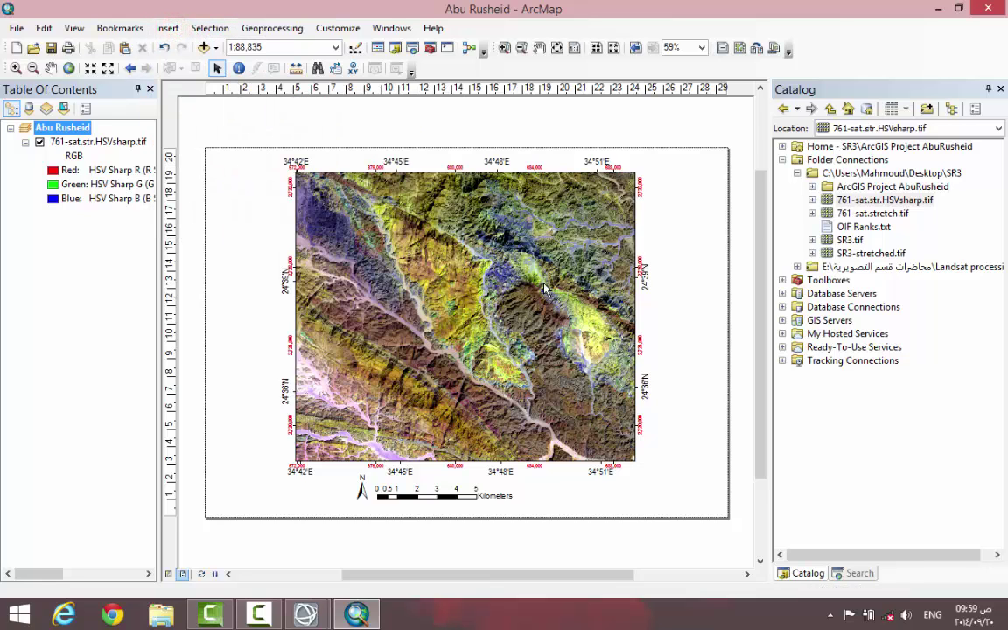
left_click_drag(486, 347, 689, 506)
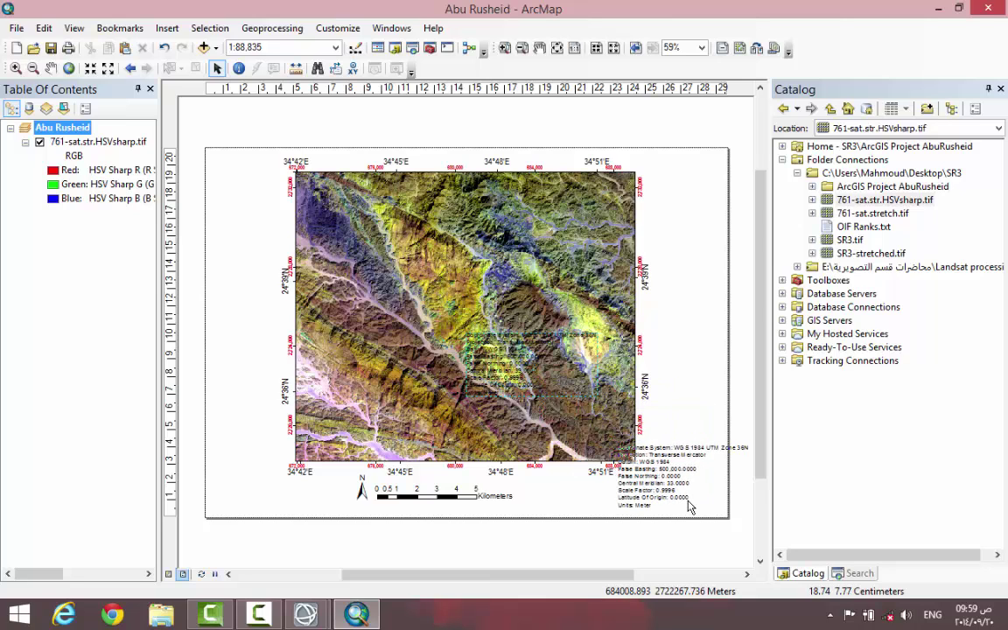
right_click(662, 486)
left_click(724, 312)
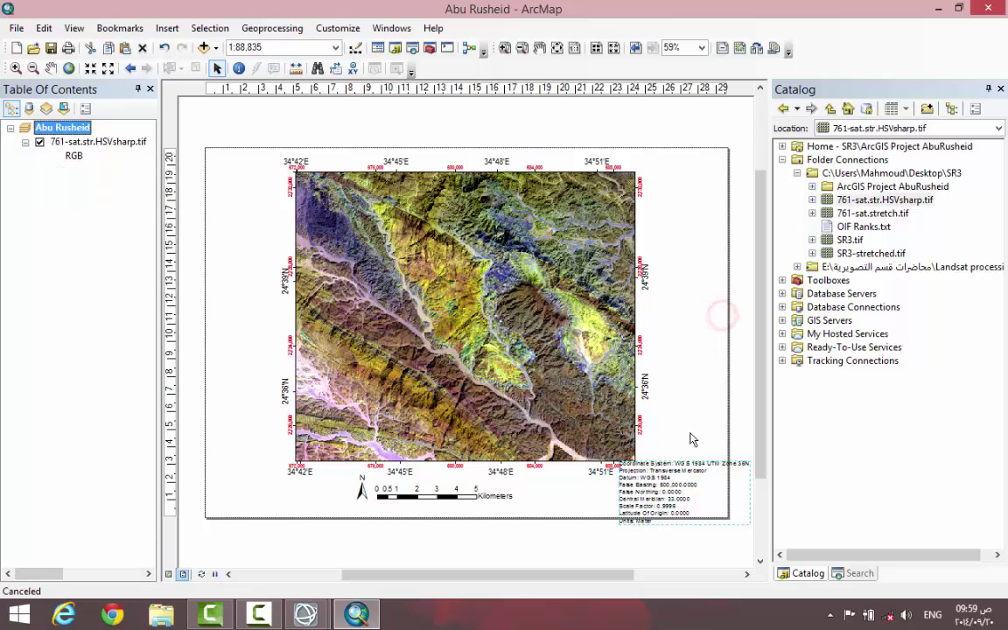
Delete the False Easting through Latitude Of Origin lines from the coordinate system text and place it right of the scale bar.
double_click(664, 484)
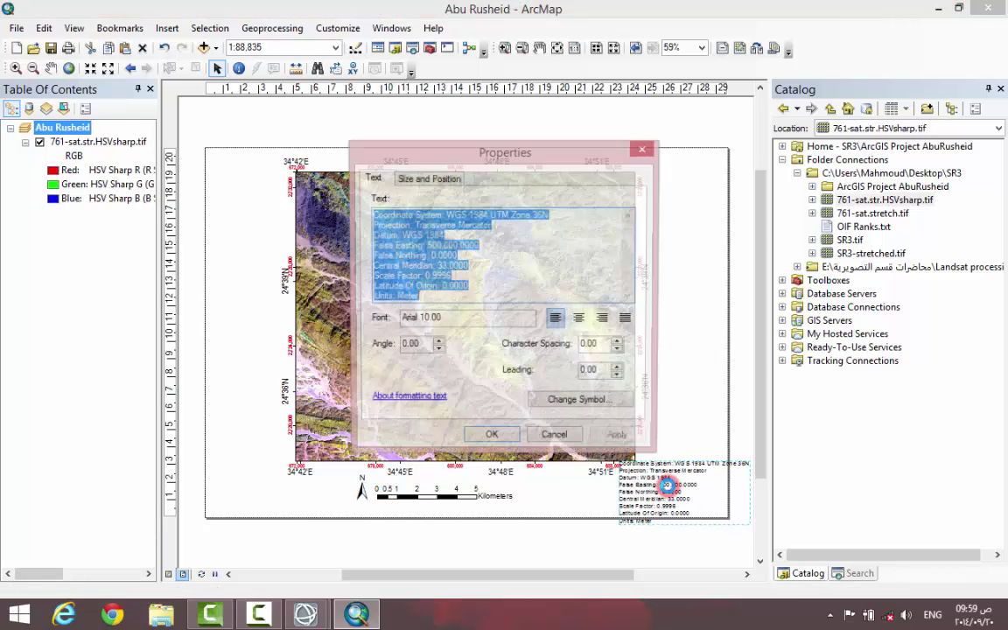
left_click(442, 247)
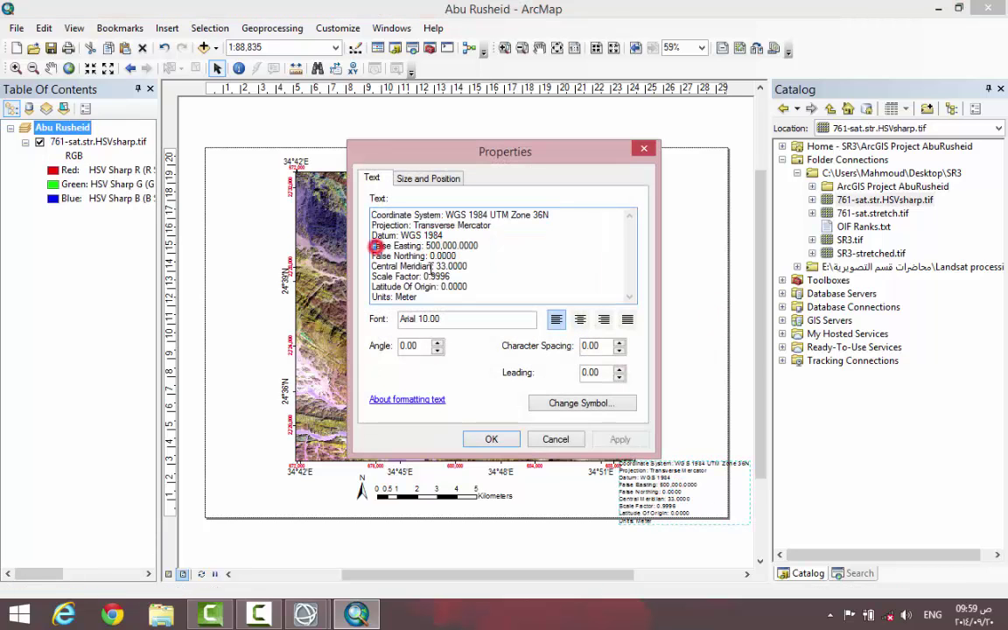
left_click_drag(372, 246, 453, 288)
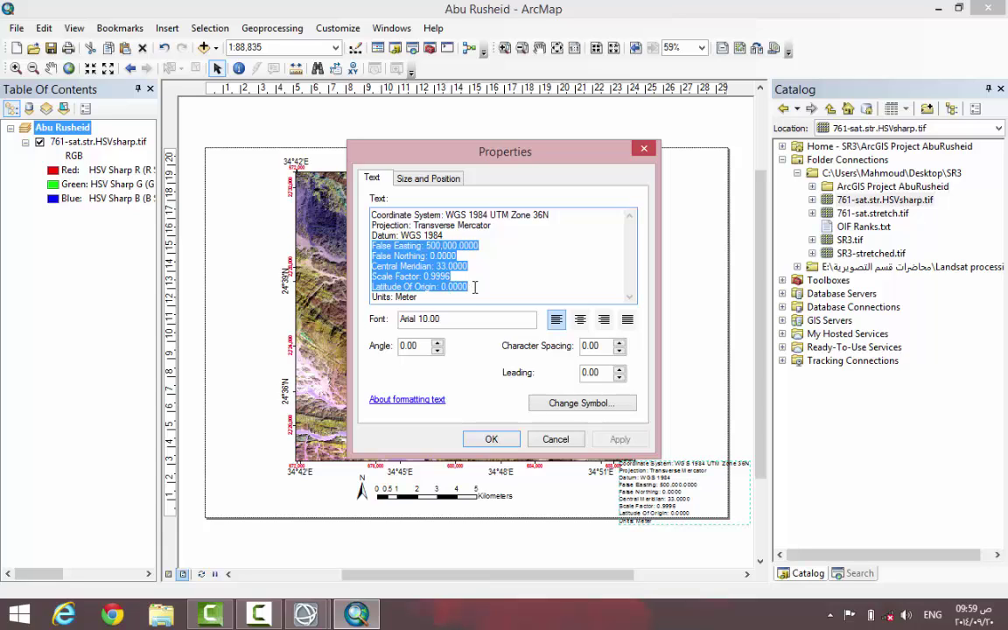
key("Delete")
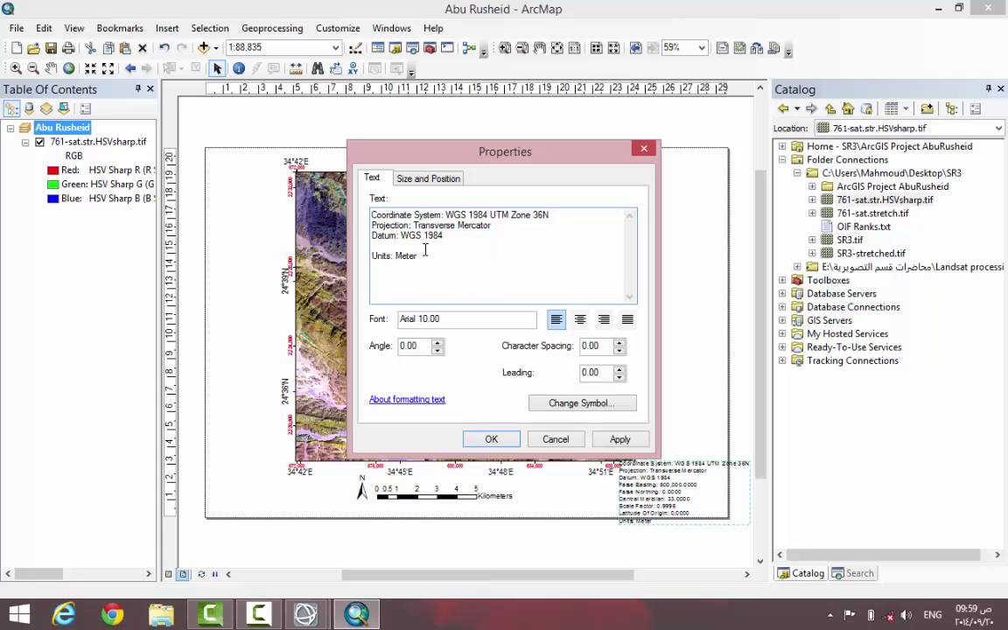
key("Delete")
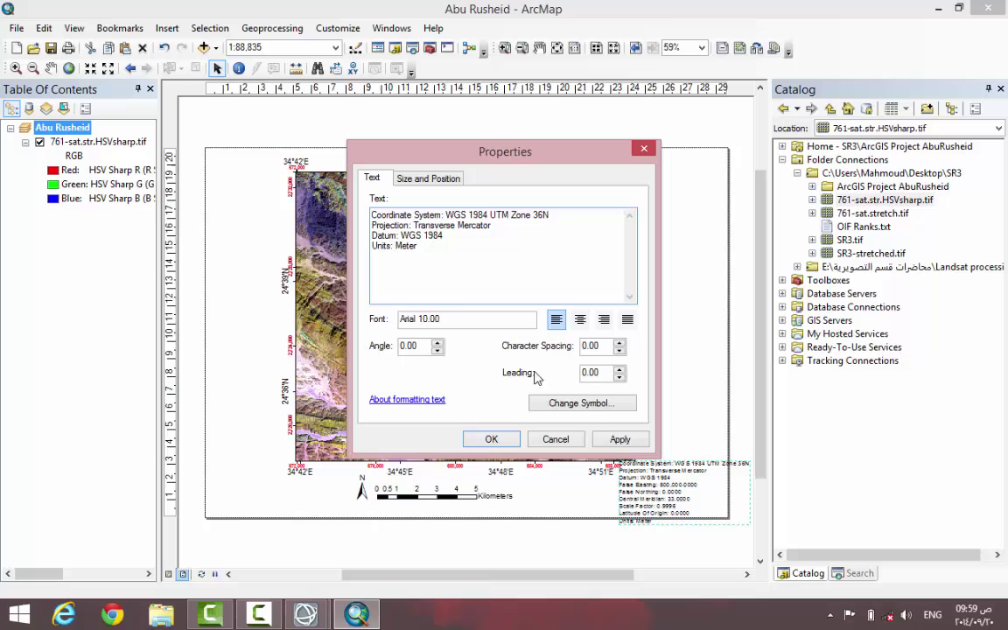
left_click(606, 438)
left_click(491, 439)
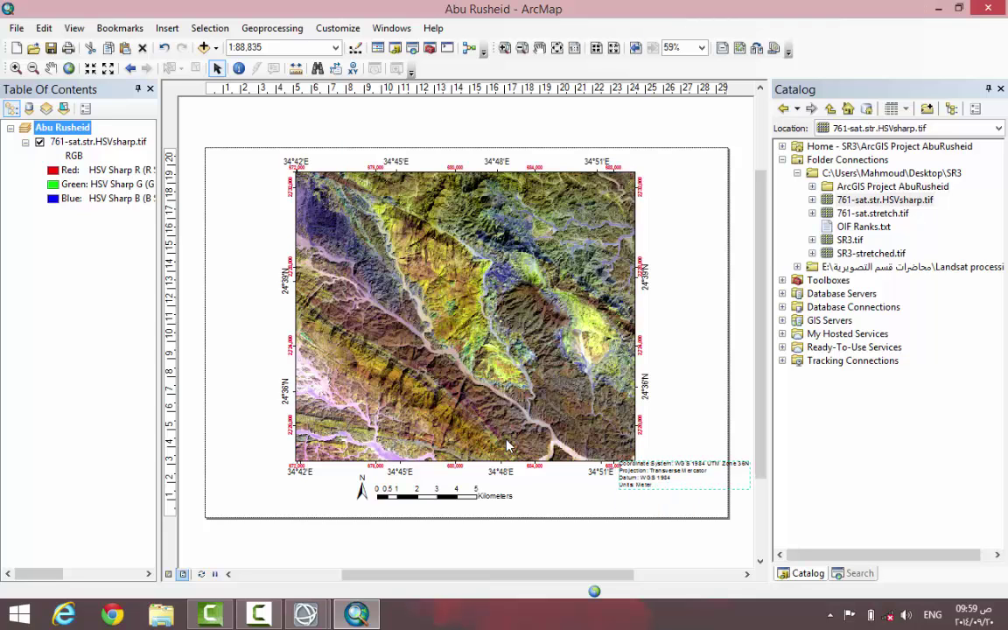
left_click_drag(630, 461, 540, 505)
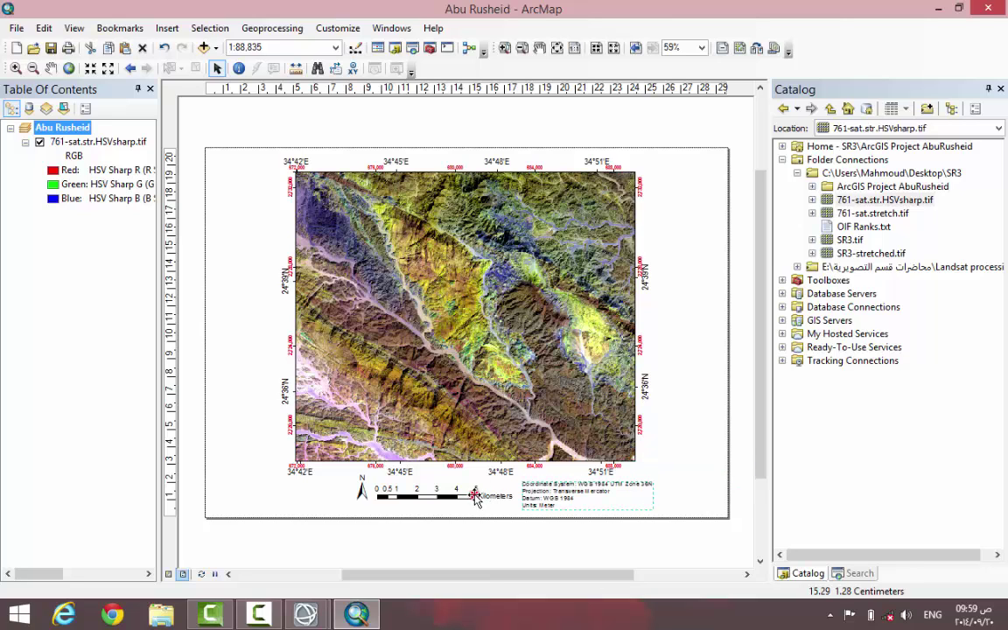
Change the scale bar's unit label to "km" and deselect the scale bar.
left_click(473, 495)
double_click(472, 495)
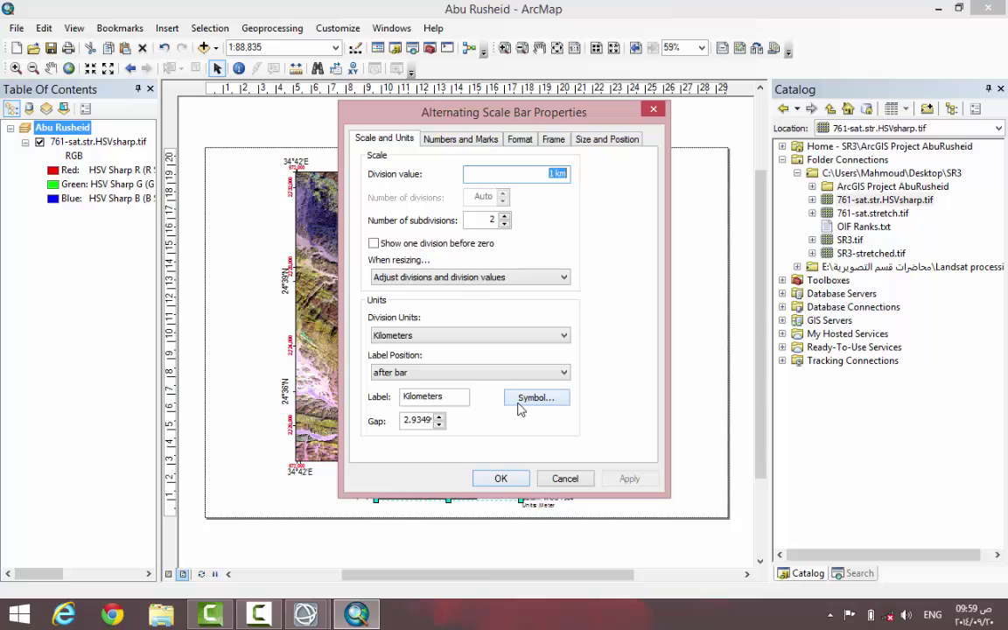
double_click(420, 397)
type("km")
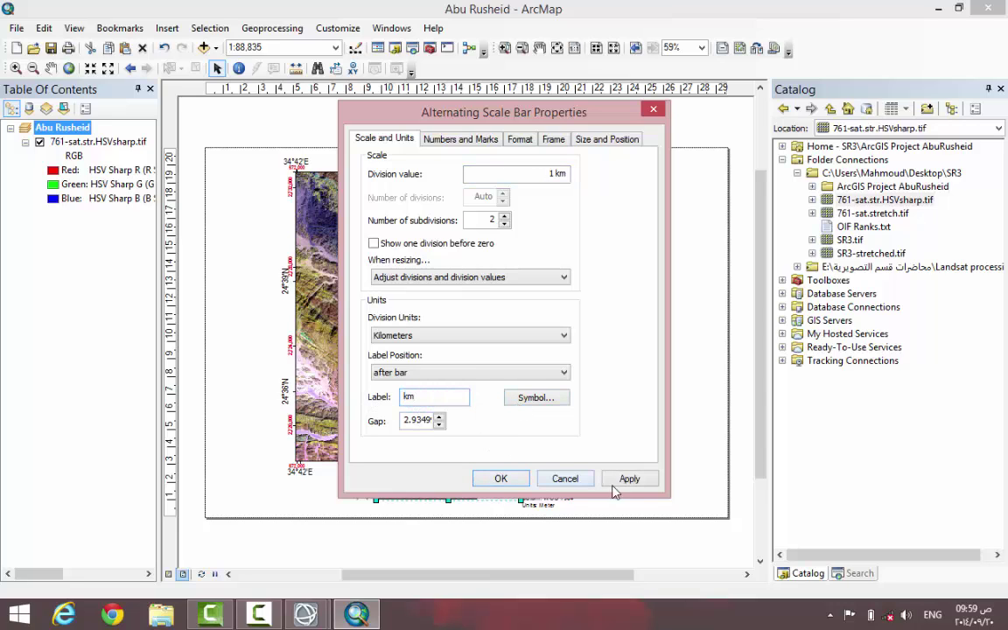
left_click(622, 479)
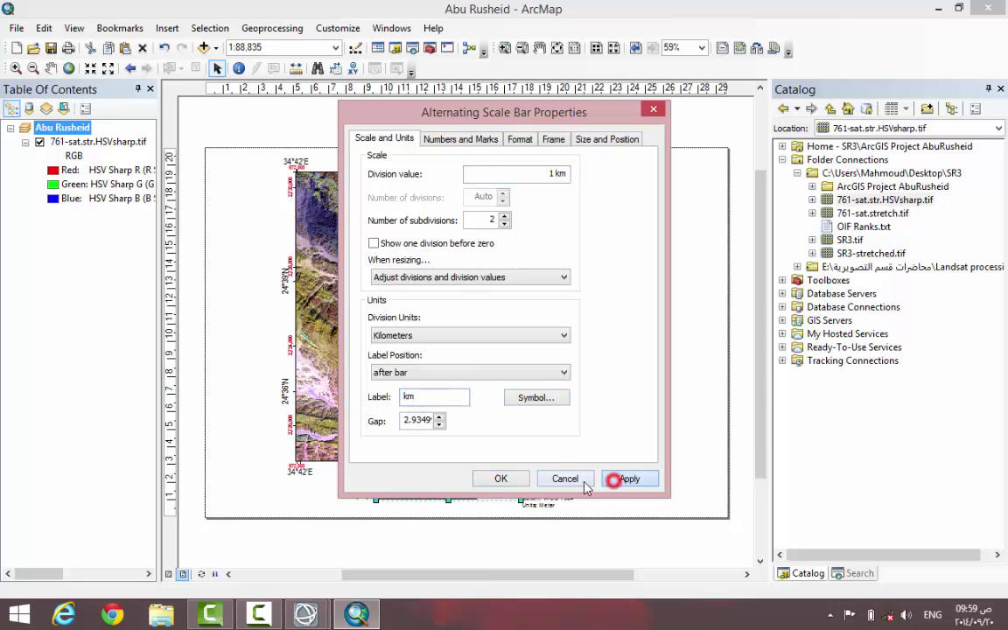
left_click(494, 479)
left_click(526, 523)
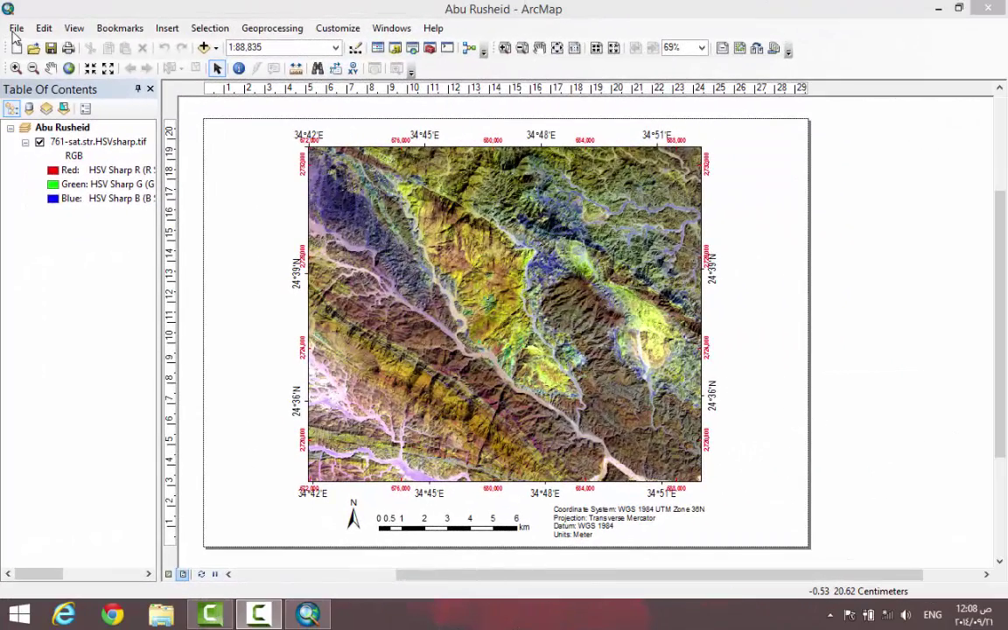
Export the map layout to the Desktop as a JPEG named 761RGB.
left_click(16, 28)
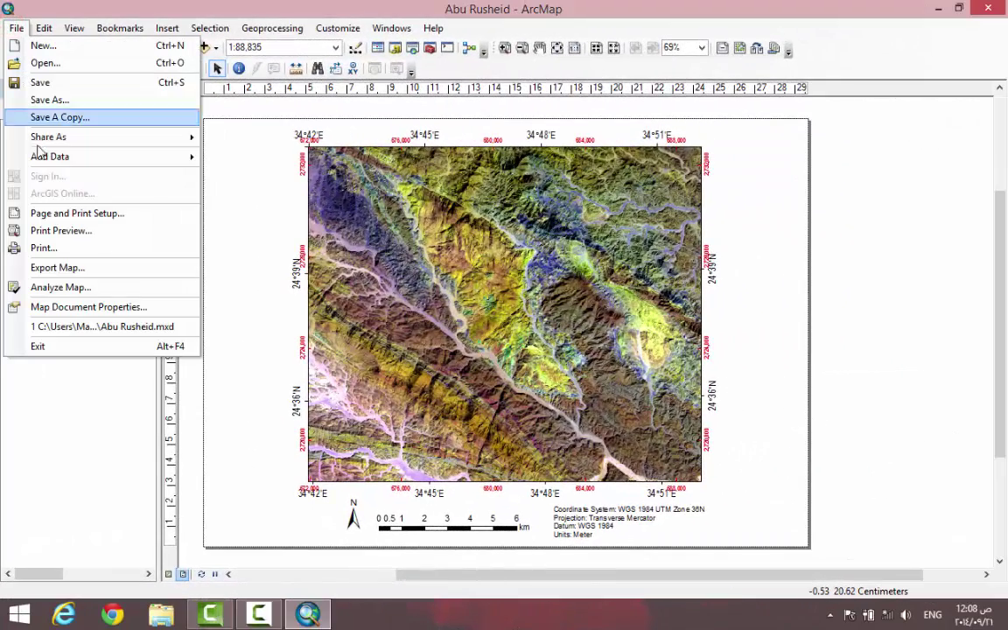
left_click(48, 269)
left_click(325, 149)
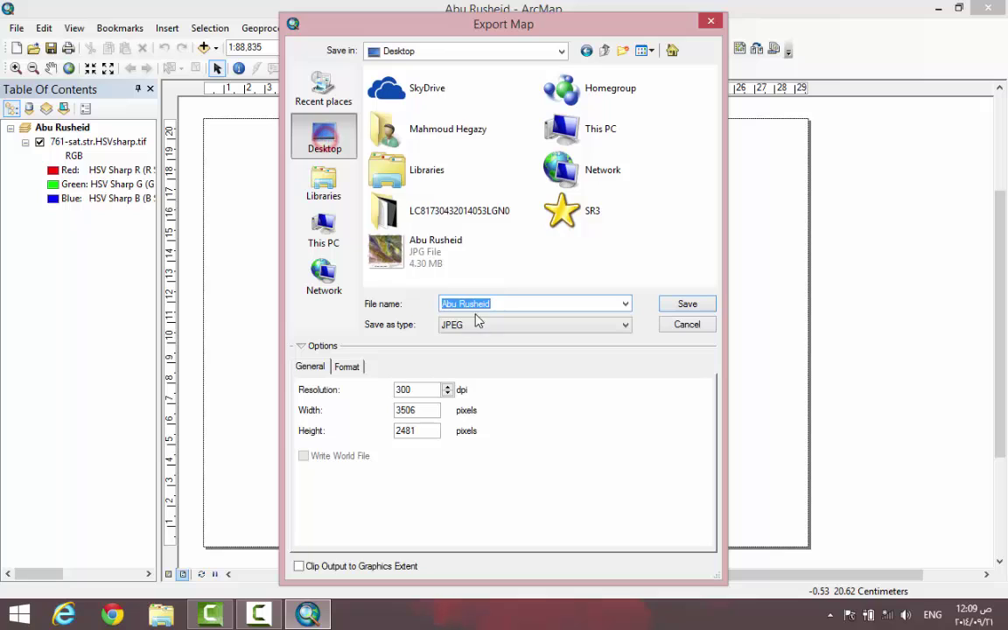
left_click(475, 304)
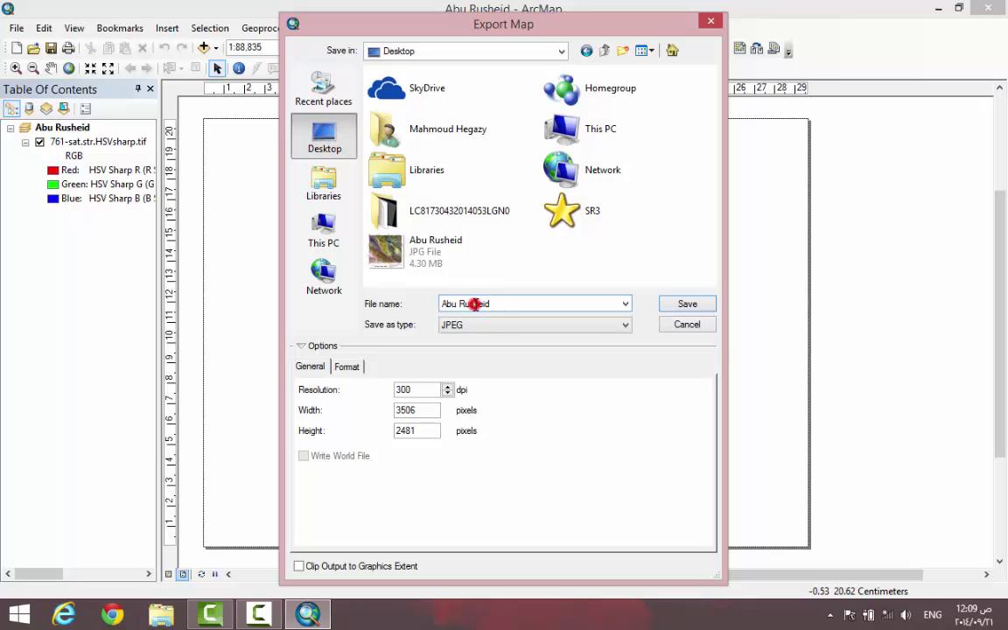
left_click_drag(495, 304, 431, 302)
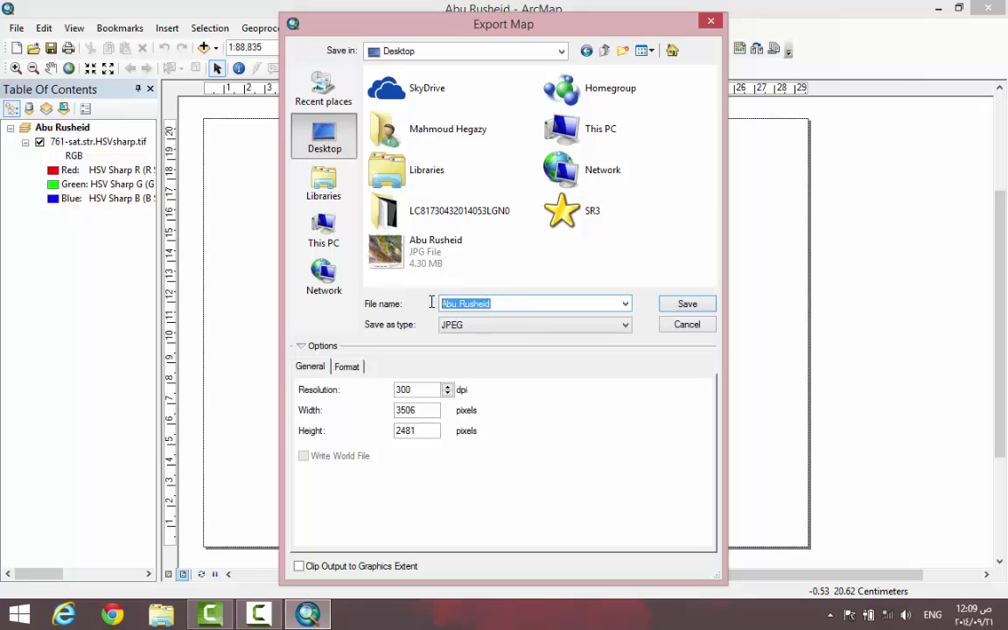
type("761RGB")
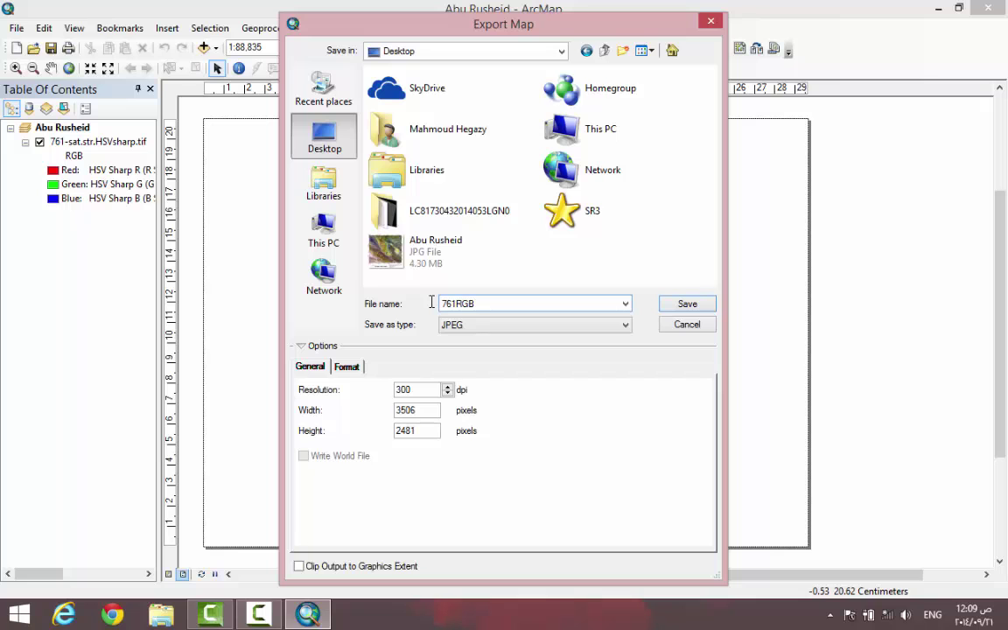
left_click(689, 308)
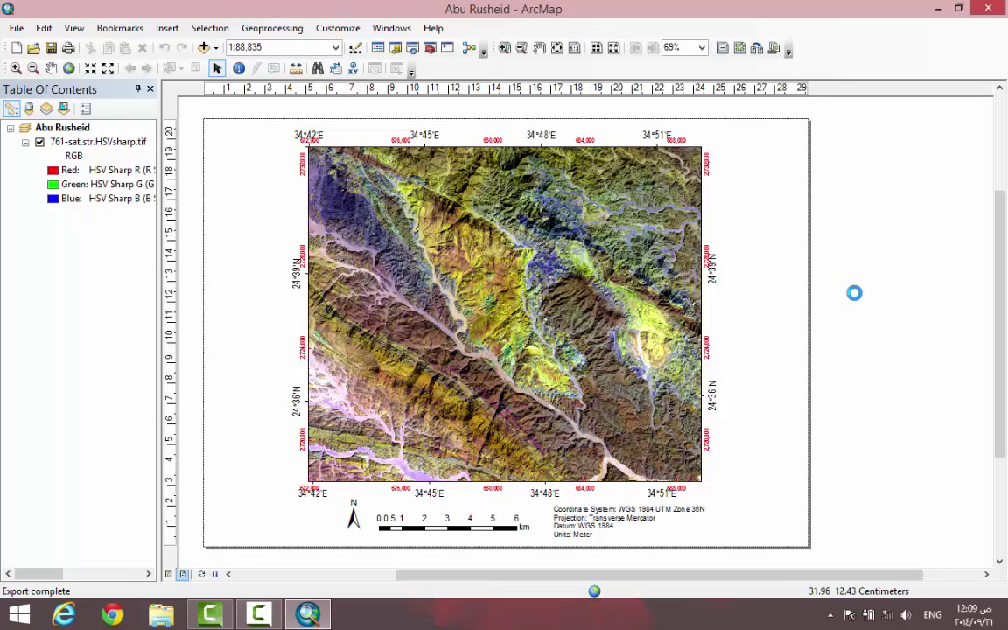
Switch to the Windows desktop, show its icons, and open the exported 761RGB image in the image viewer.
left_click(939, 9)
right_click(646, 191)
mouse_move(647, 189)
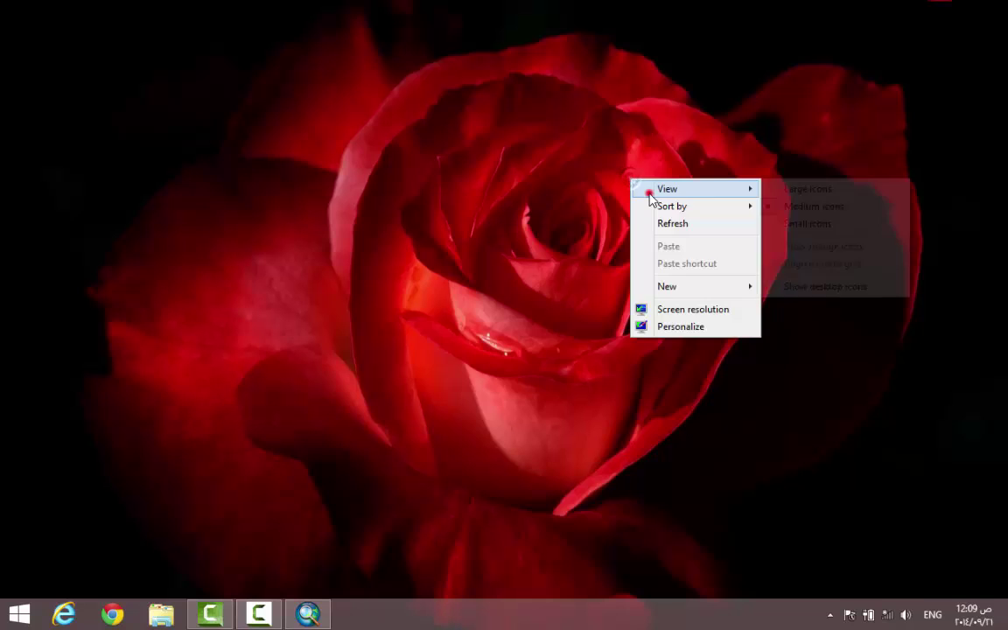
left_click(781, 287)
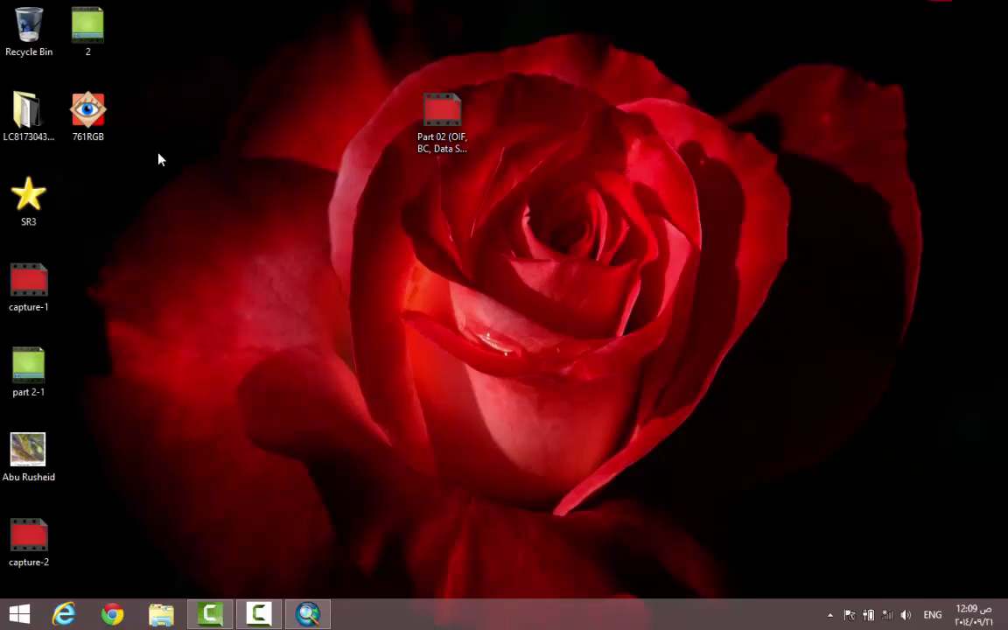
left_click(96, 122)
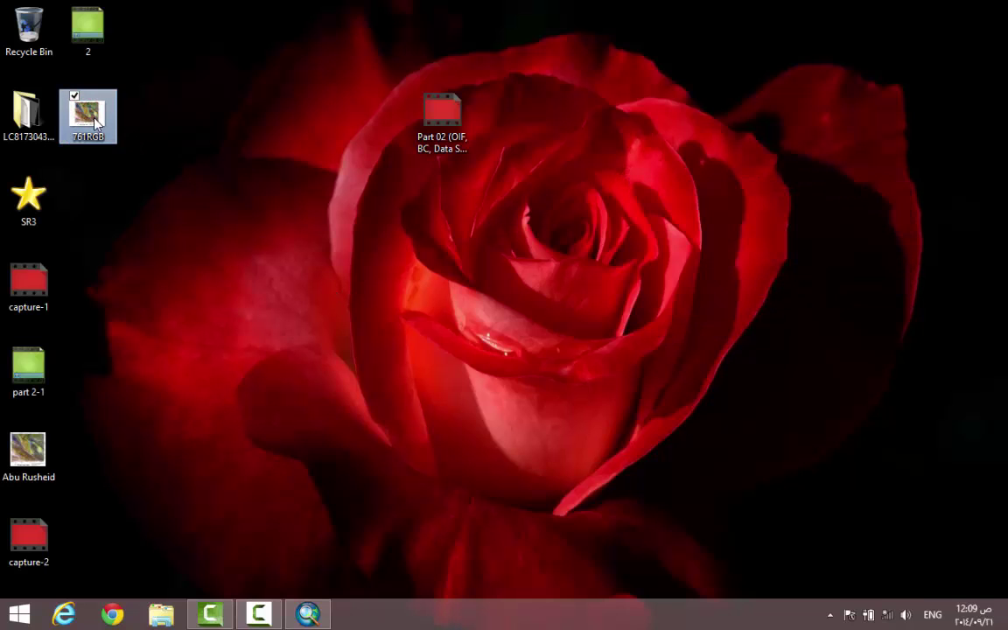
double_click(96, 123)
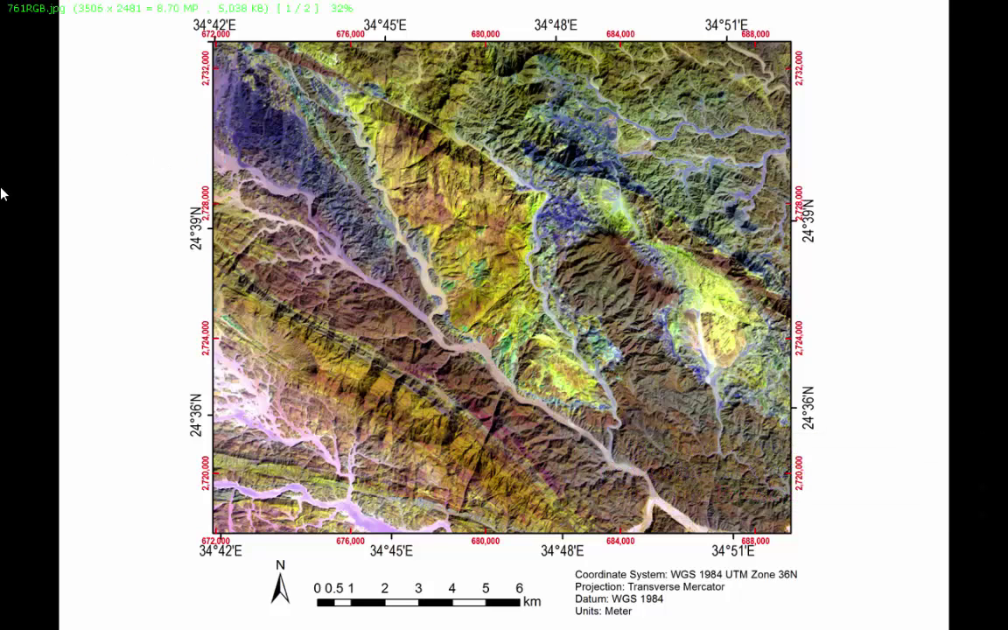
Crop the 761RGB image to about 2509 x 2408 pixels around the map, north arrow, scale bar and coordinate text.
mouse_move(2, 194)
left_click(41, 253)
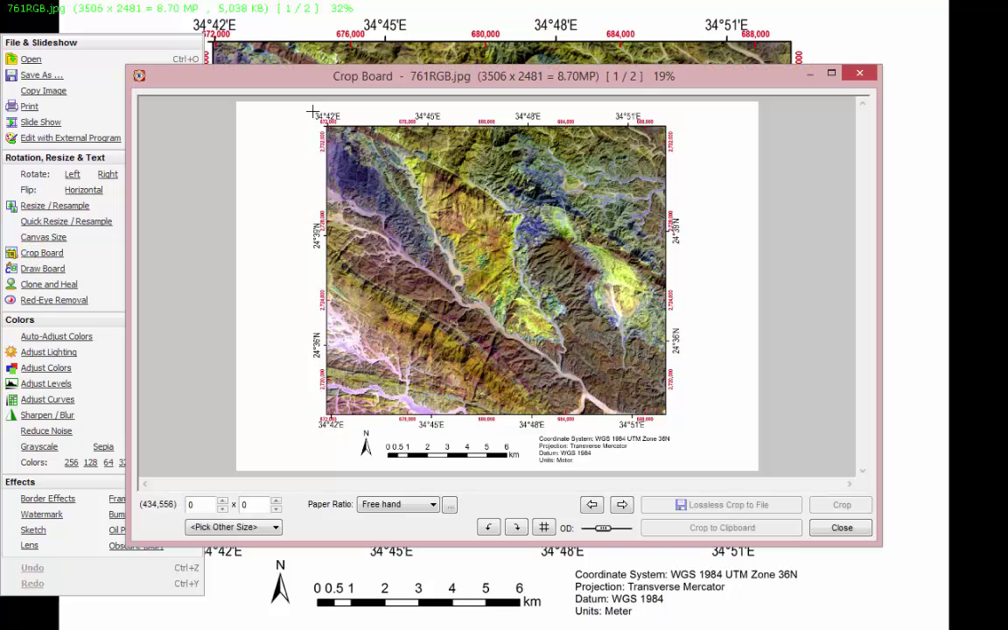
left_click_drag(313, 110, 683, 466)
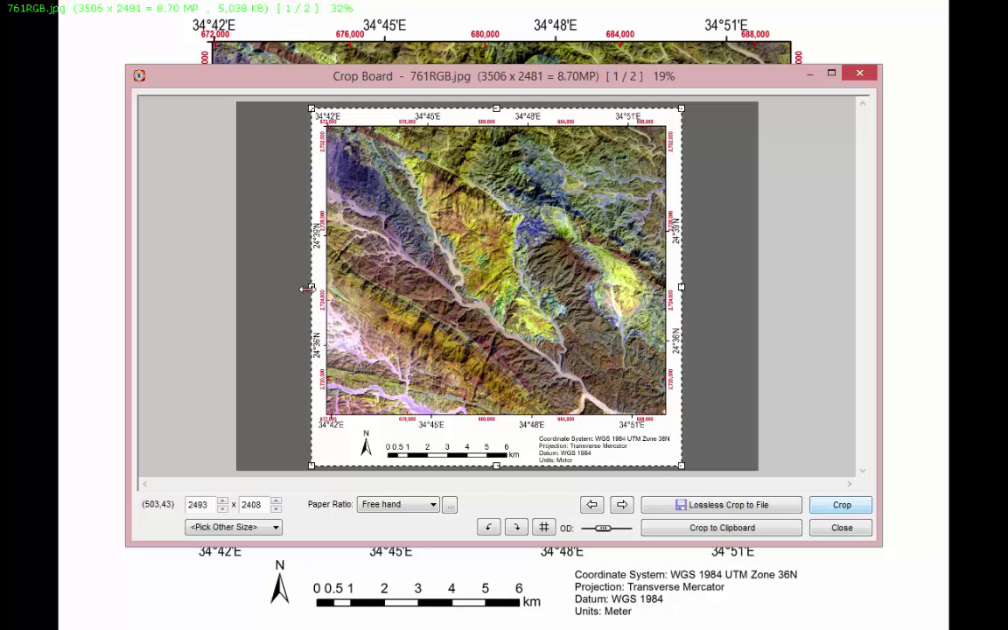
left_click_drag(308, 288, 309, 288)
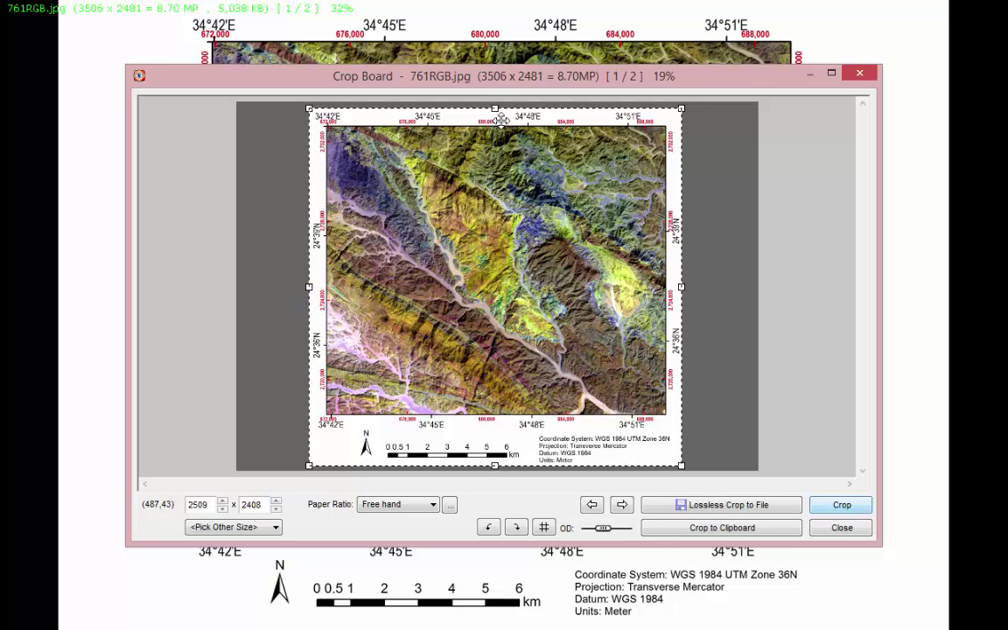
left_click(853, 505)
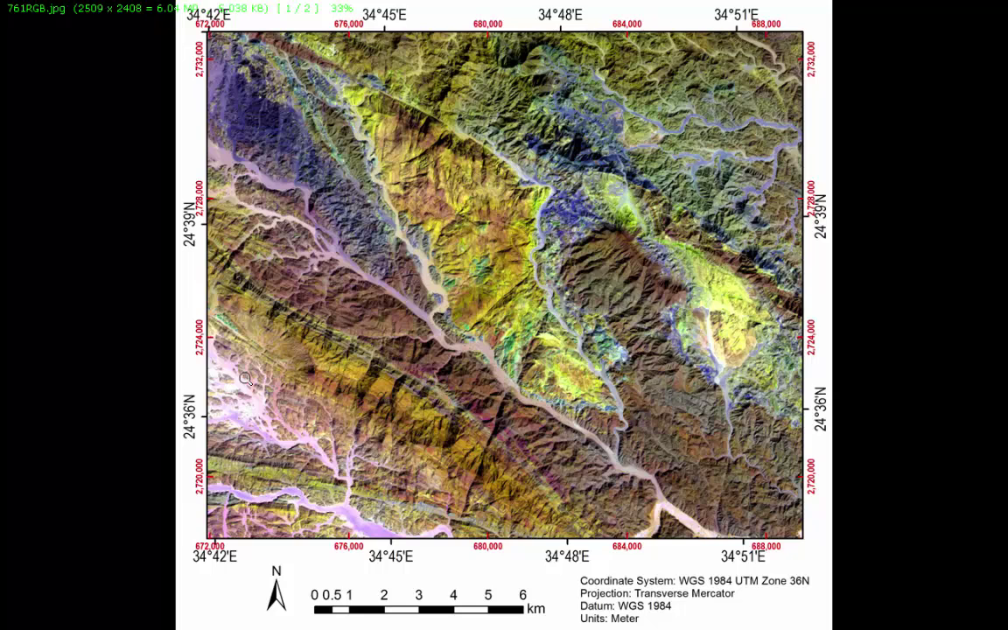
Save the cropped image to the Desktop as JPEG 761RGB, replacing the existing file.
mouse_move(2, 175)
left_click(37, 74)
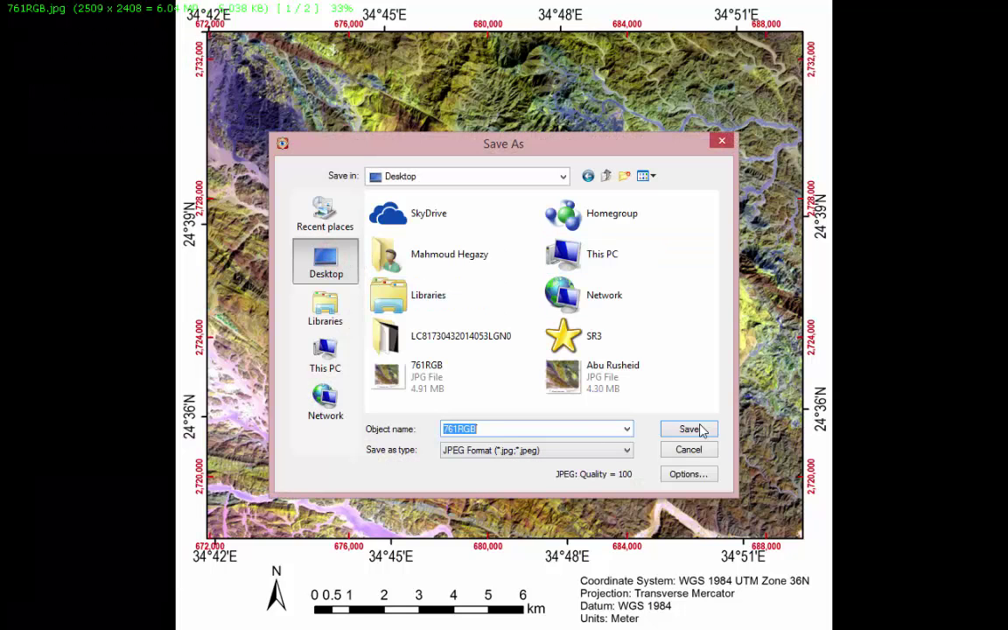
left_click(690, 430)
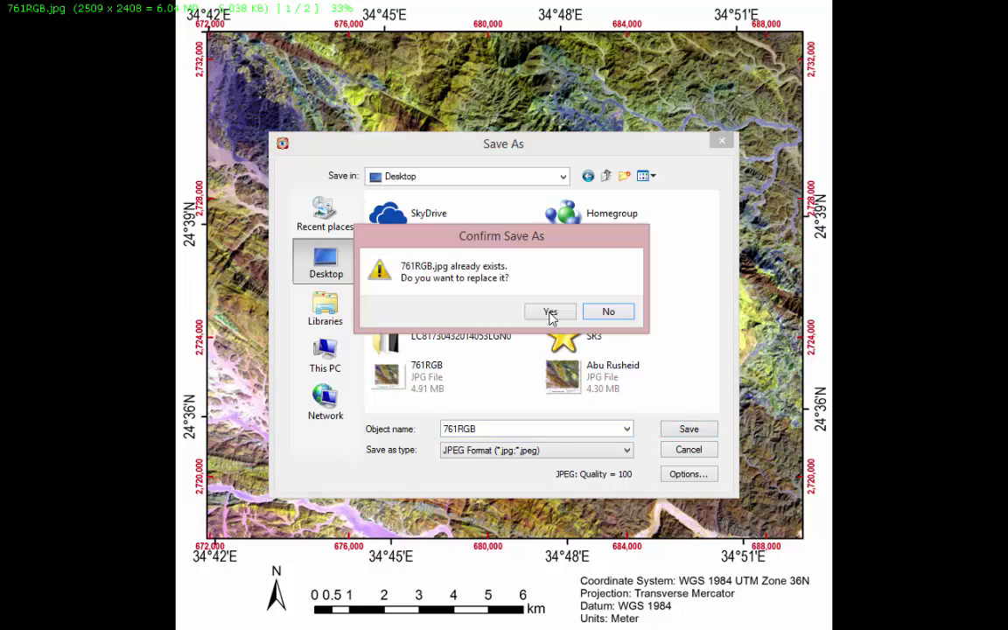
left_click(549, 312)
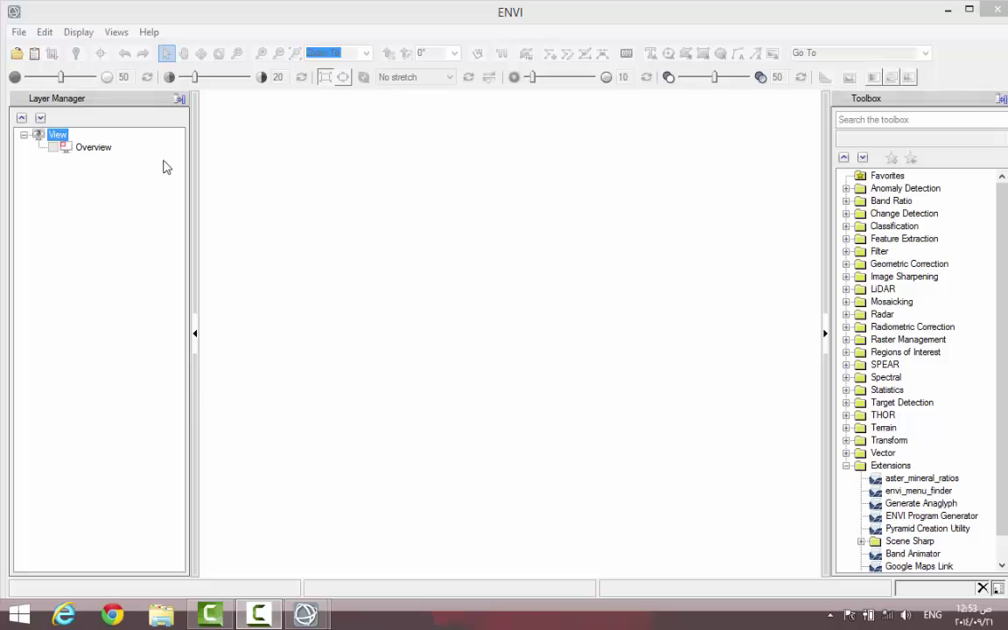
Switch to ENVI and open the SR3 TIF surface reflectance image from the SR3 folder on the Desktop.
left_click(16, 54)
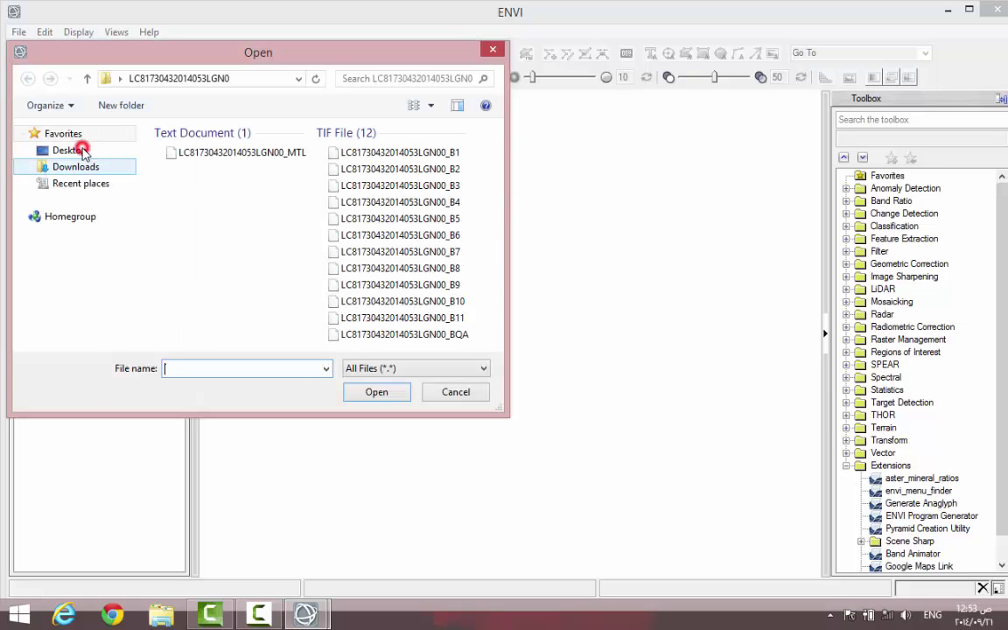
left_click(84, 150)
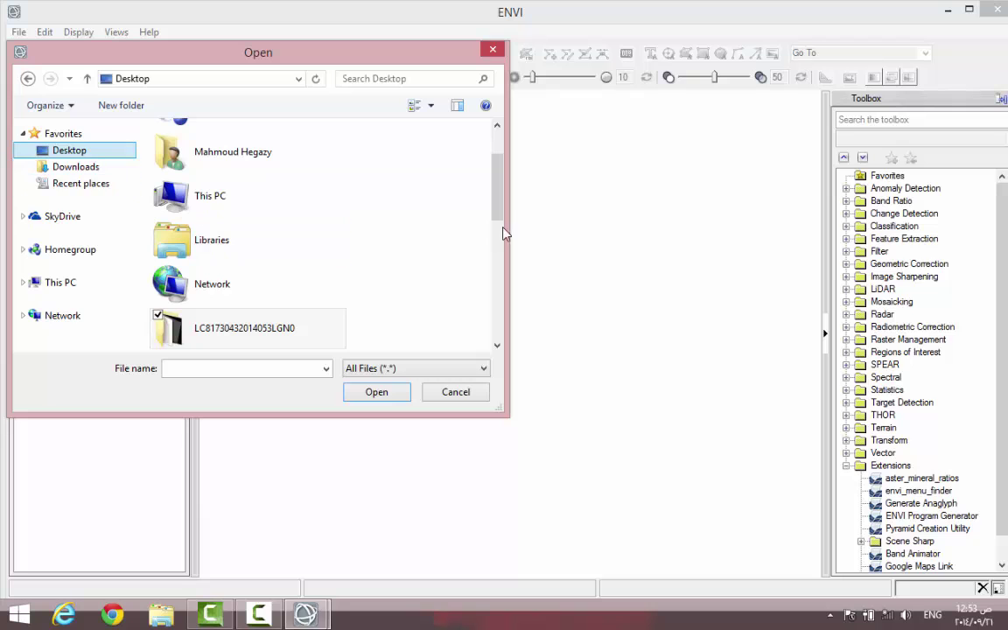
mouse_move(499, 262)
left_mouse_down()
mouse_move(497, 282)
mouse_move(495, 256)
left_mouse_up()
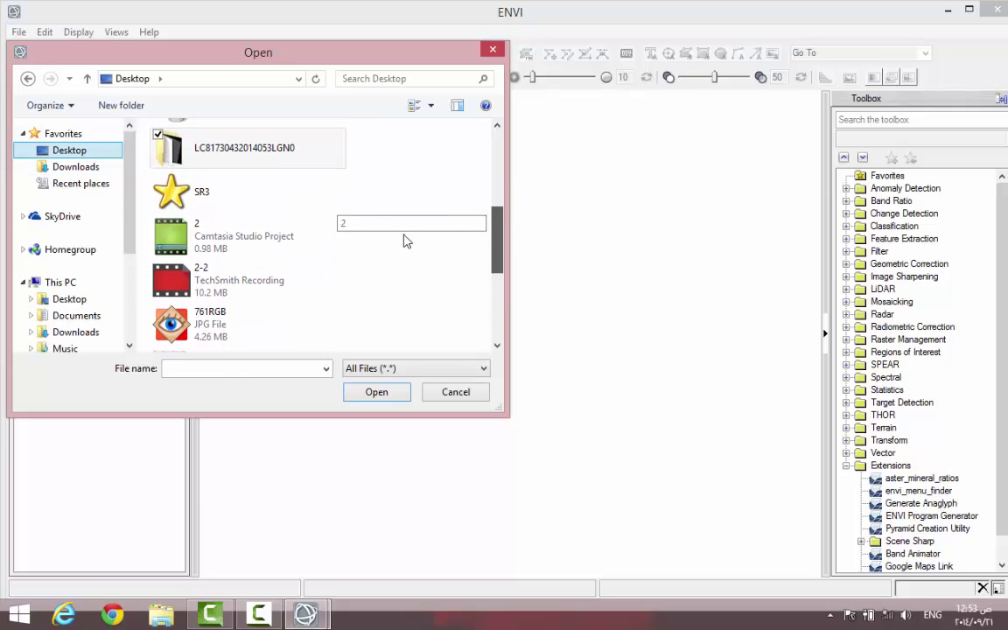
left_click(200, 200)
double_click(199, 200)
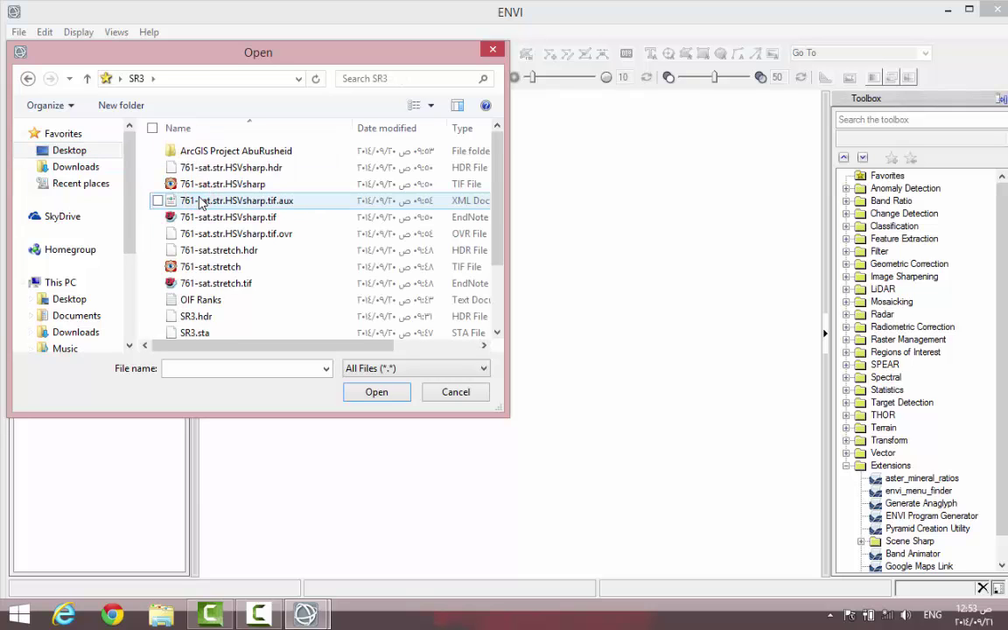
left_click(499, 216)
left_click_drag(502, 230, 501, 278)
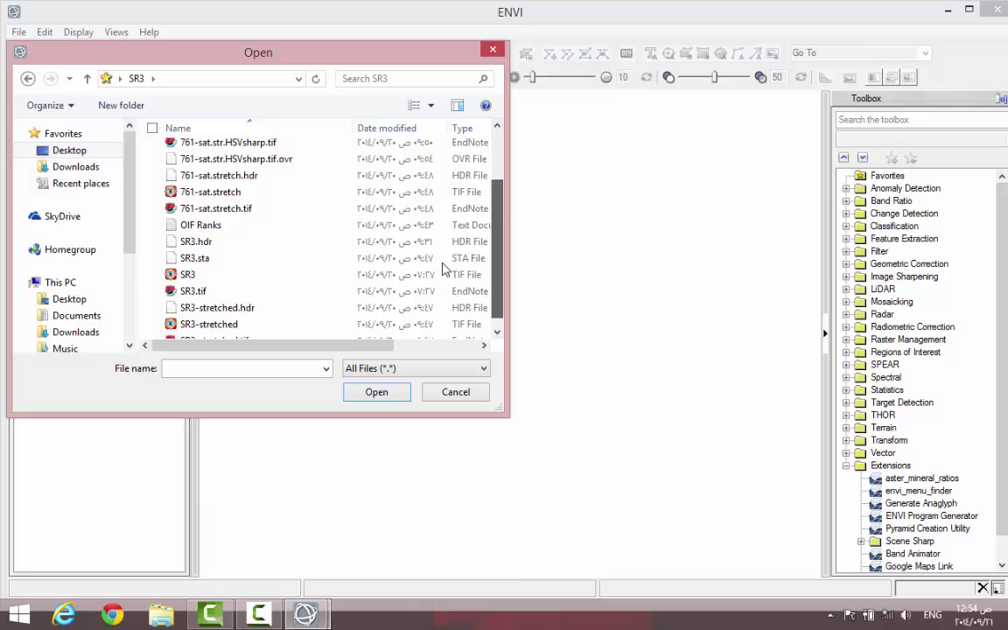
left_click(233, 276)
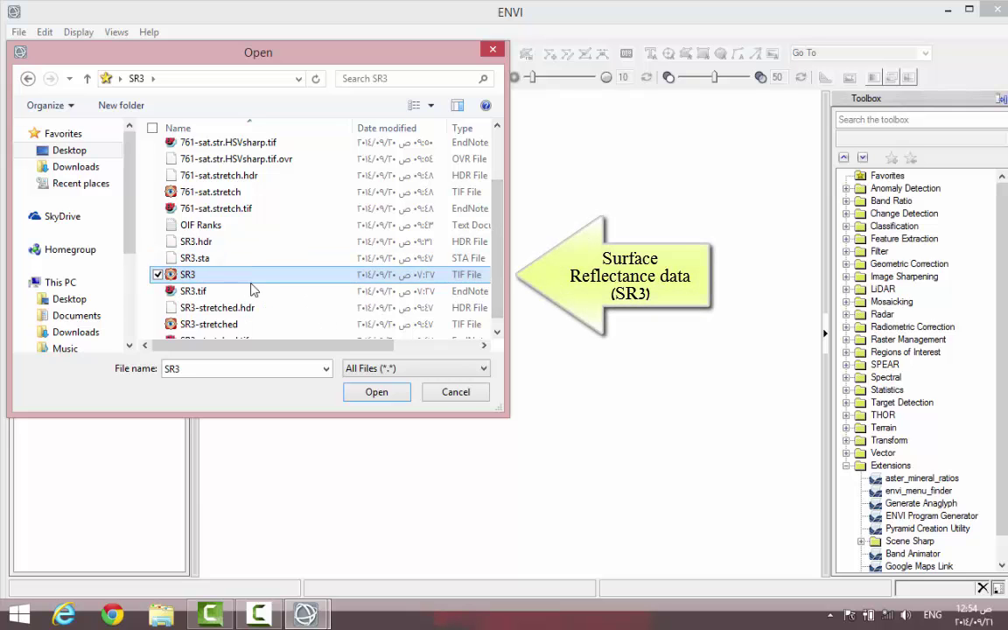
left_click(376, 392)
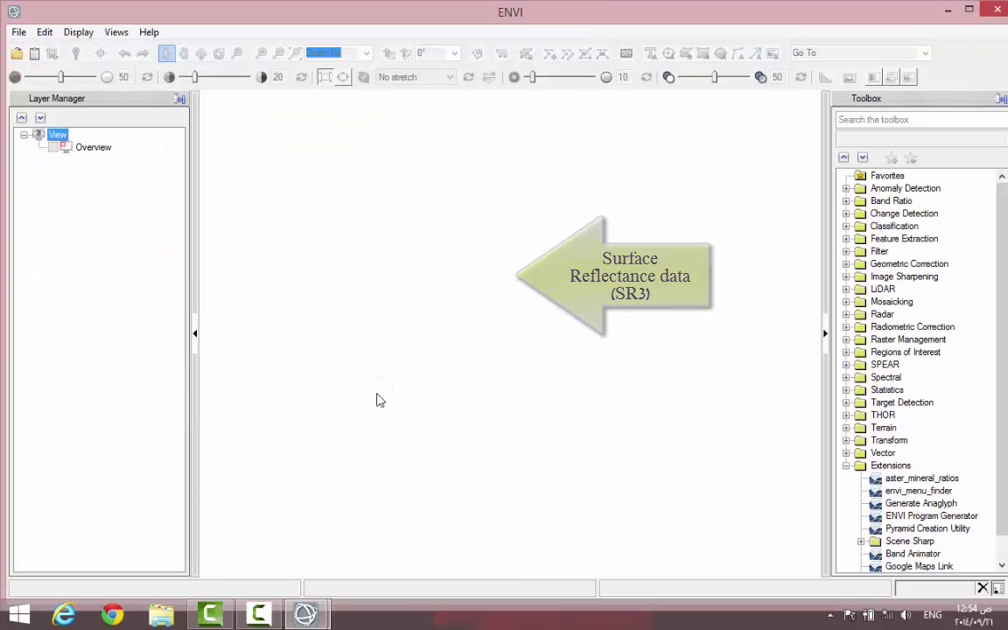
Find and start the Band Ratios tool, and enter the ratio pair B4 (0.6546) / B2 (0.4826) from SR3.tif.
left_click(920, 119)
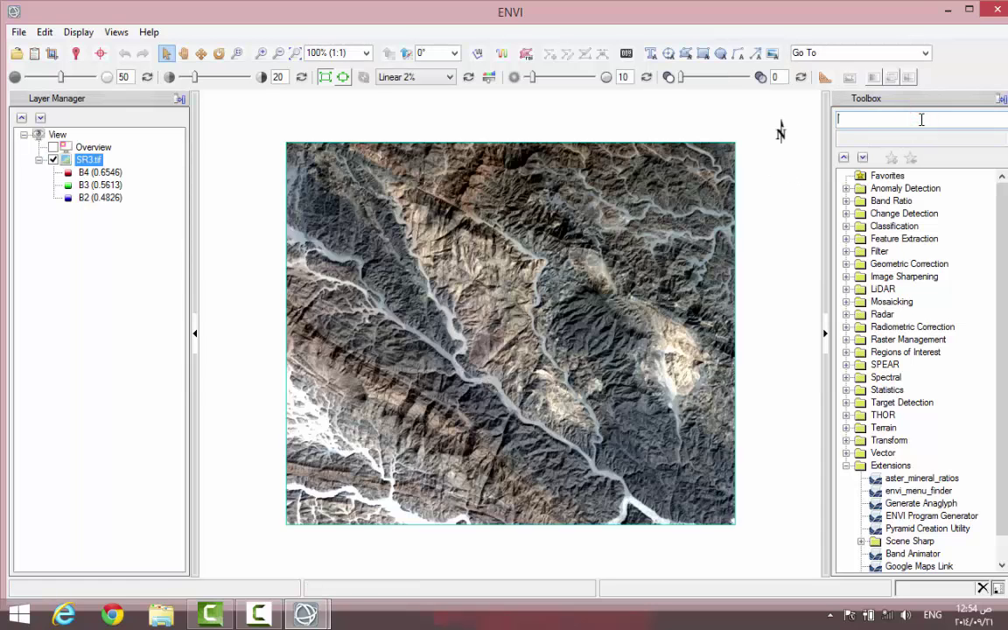
type("band ratio")
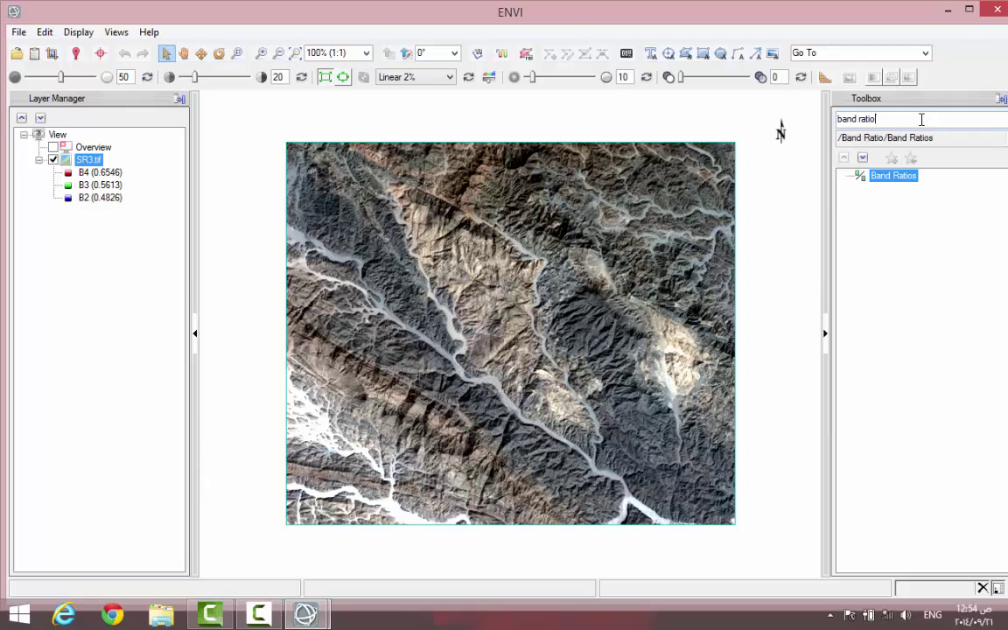
double_click(905, 177)
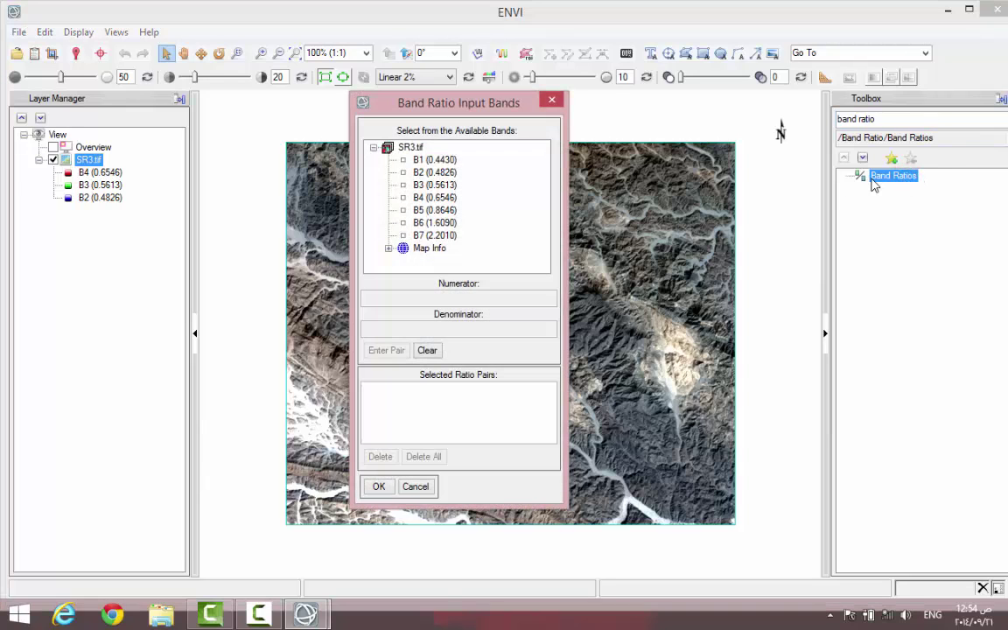
left_click(440, 200)
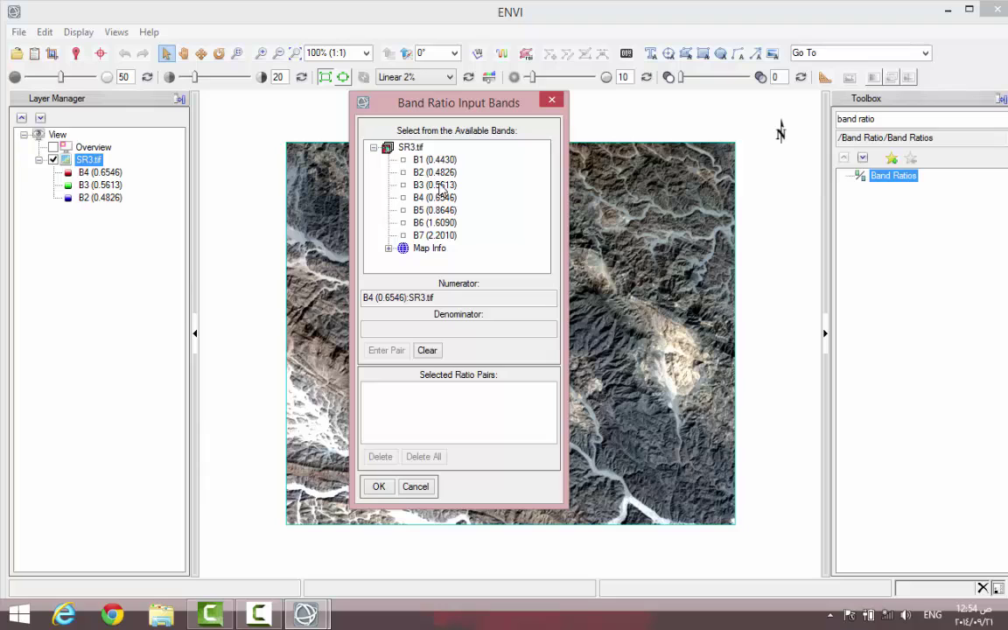
left_click(440, 174)
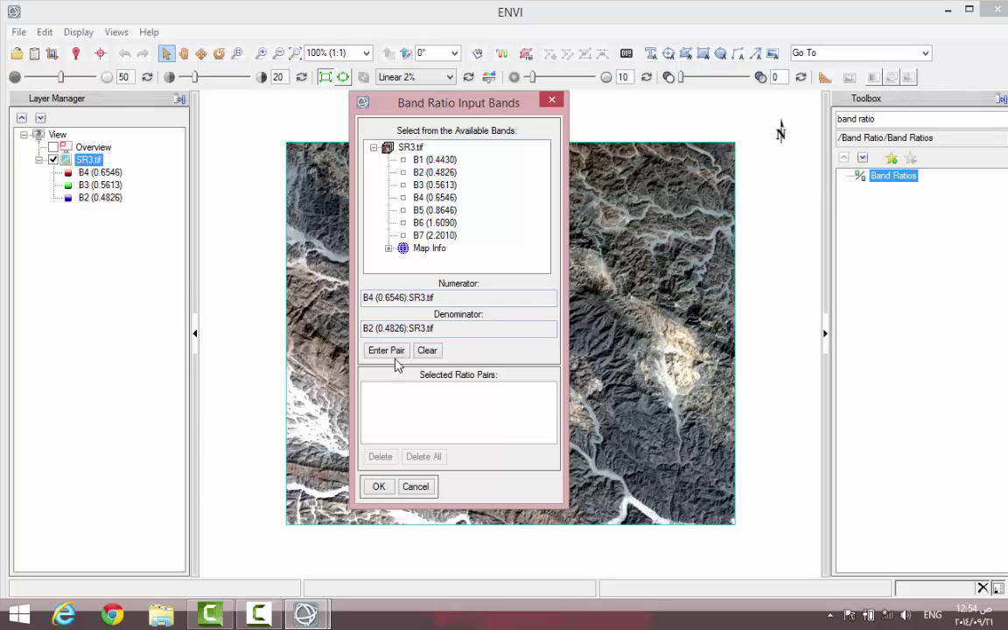
left_click(393, 357)
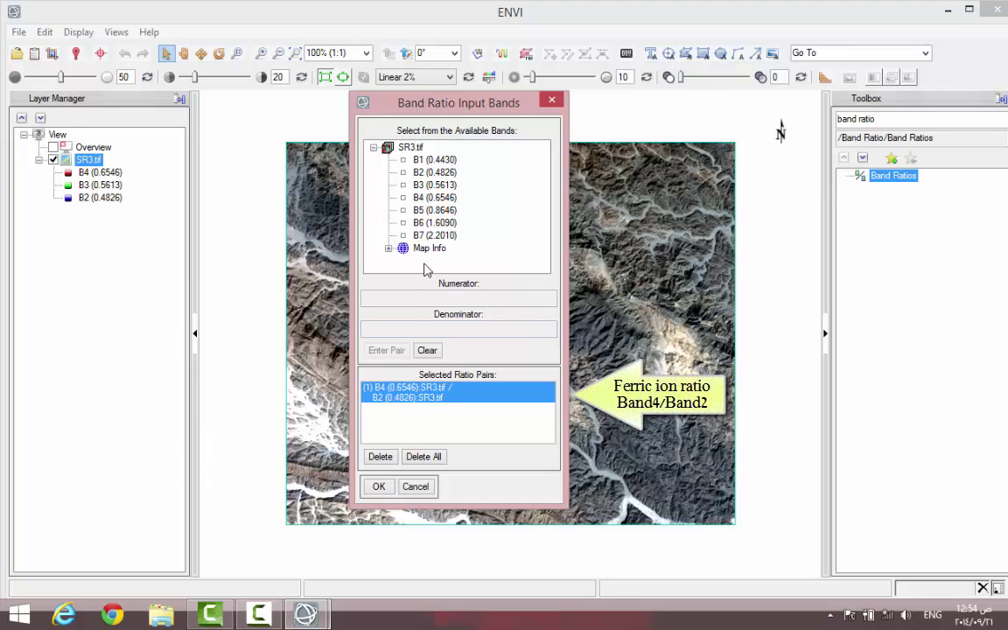
Enter two more ratio pairs from SR3.tif: B5 (0.8646) / B6 (1.6090) and B6 (1.6090) / B7 (2.2010).
left_click(438, 211)
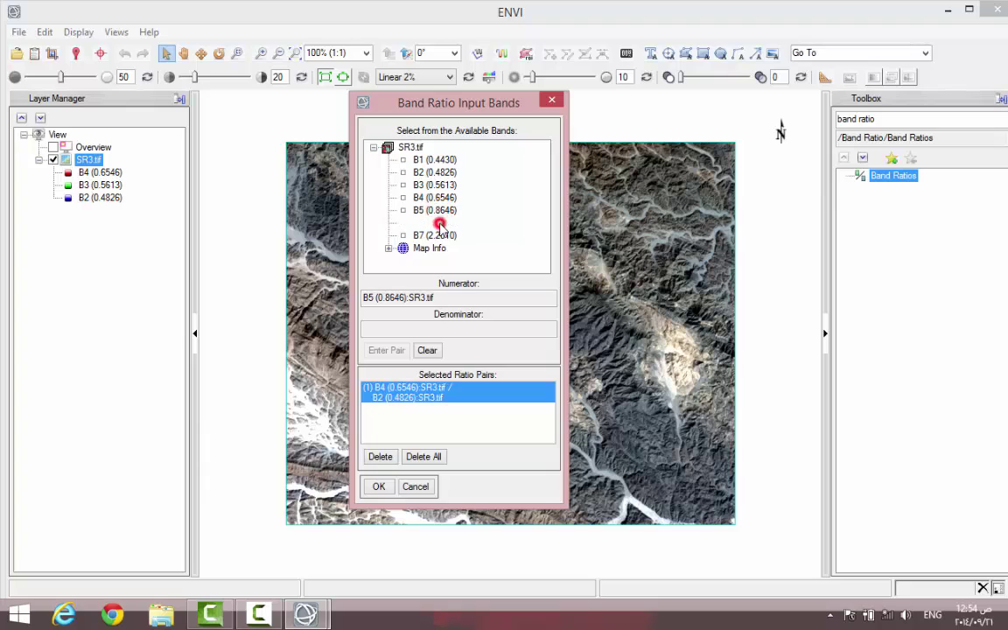
left_click(438, 223)
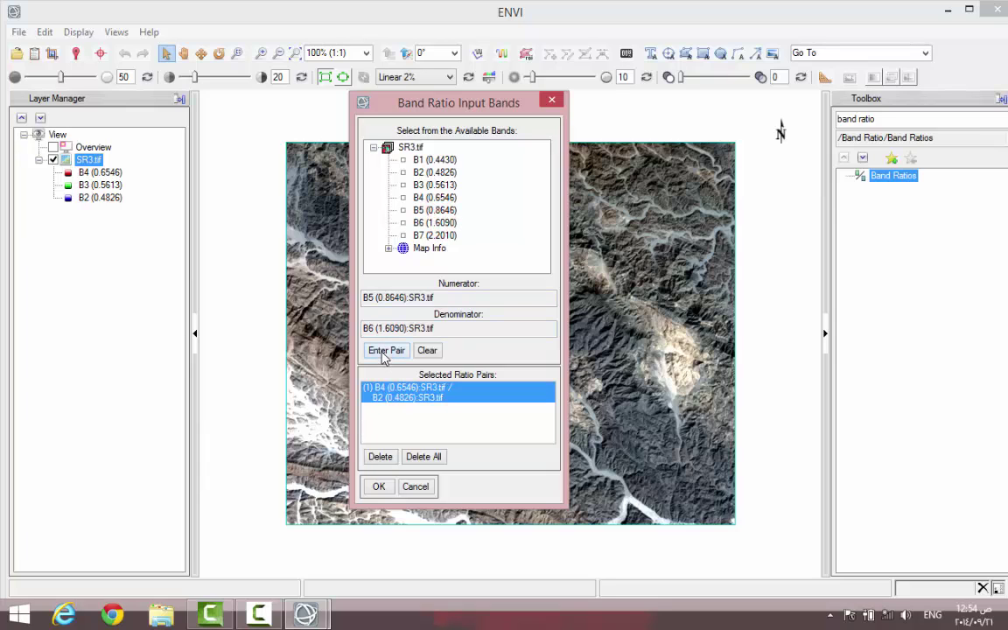
left_click(385, 351)
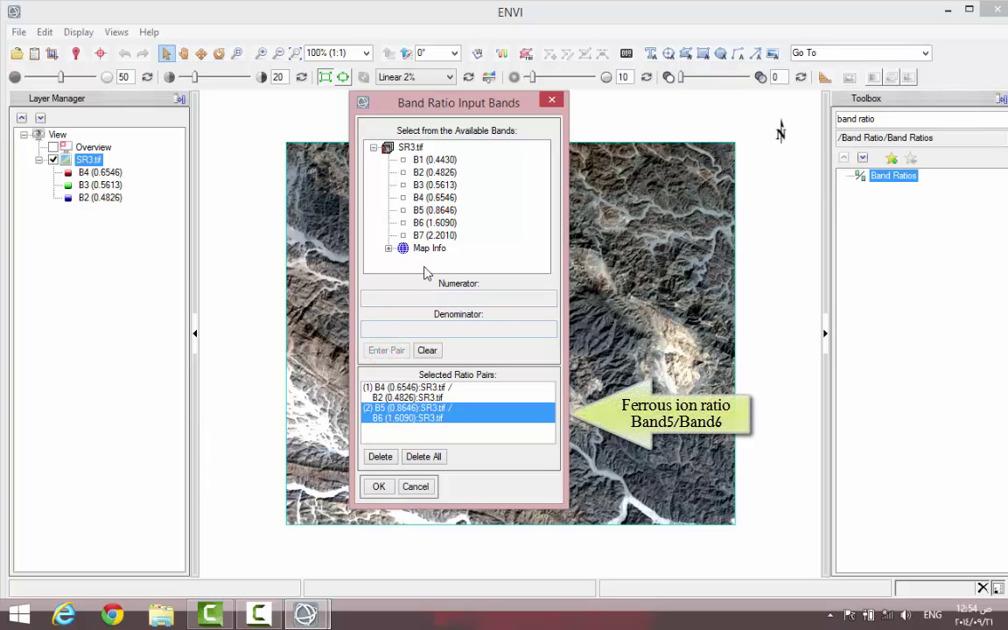
left_click(429, 224)
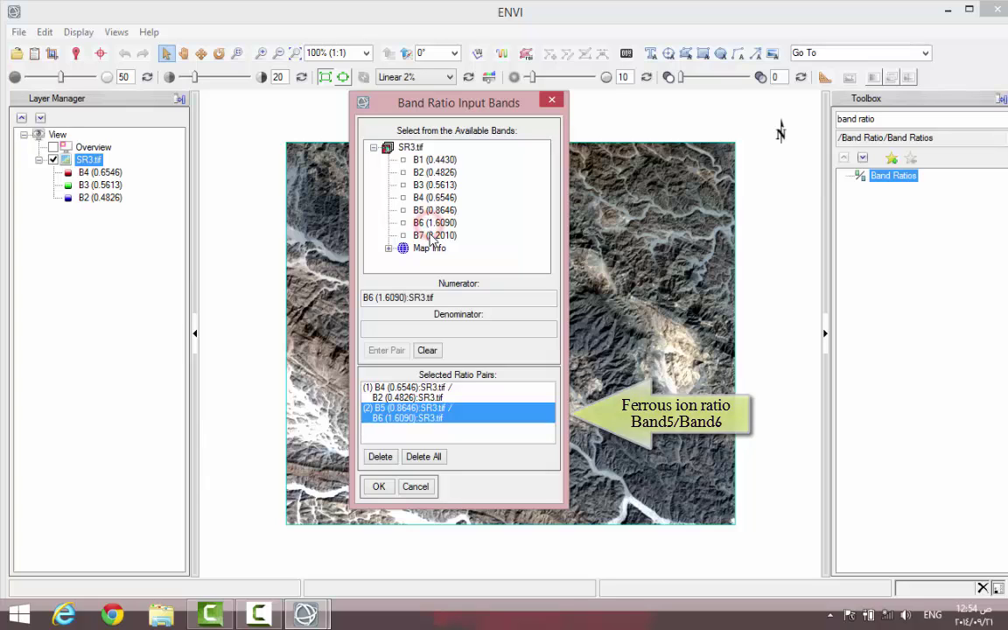
left_click(425, 236)
left_click(388, 351)
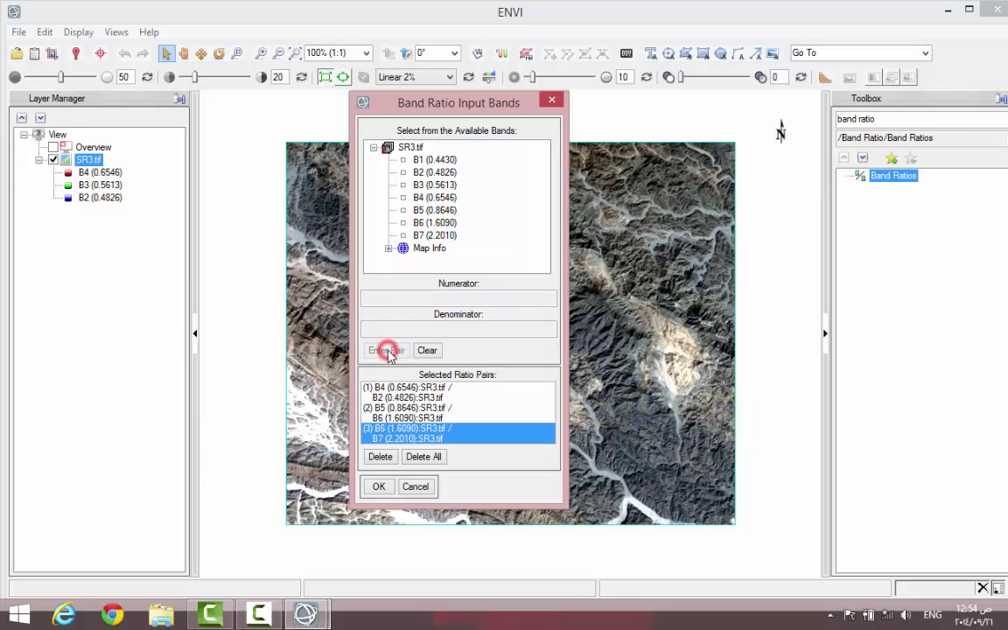
Compute the selected band ratios to a file named "Ferric,Ferrus,OH-bearing RGB ratio.tif" in the Desktop's SR3 folder.
left_click(379, 487)
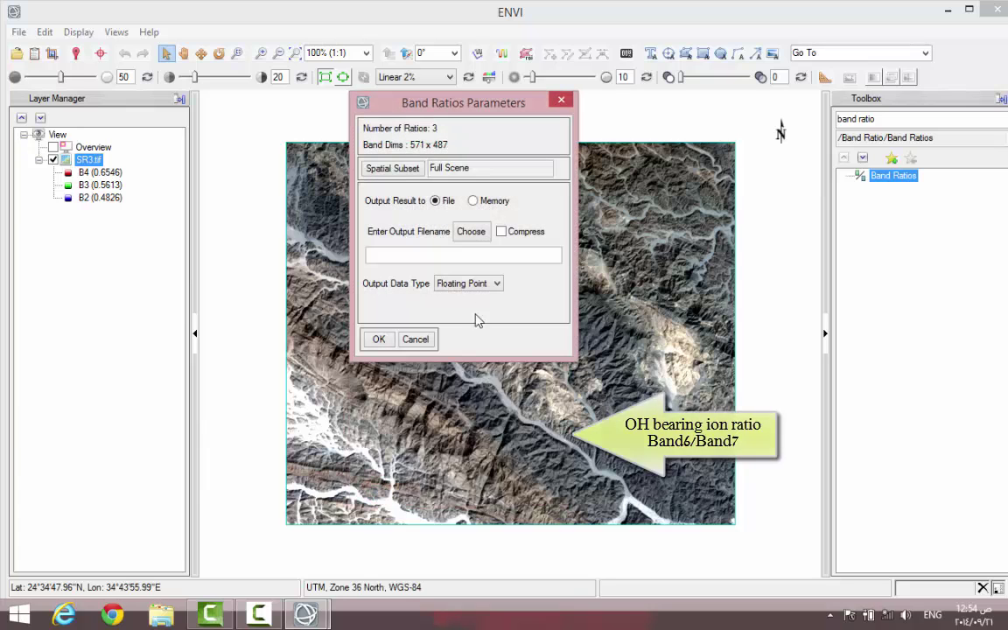
left_click(470, 231)
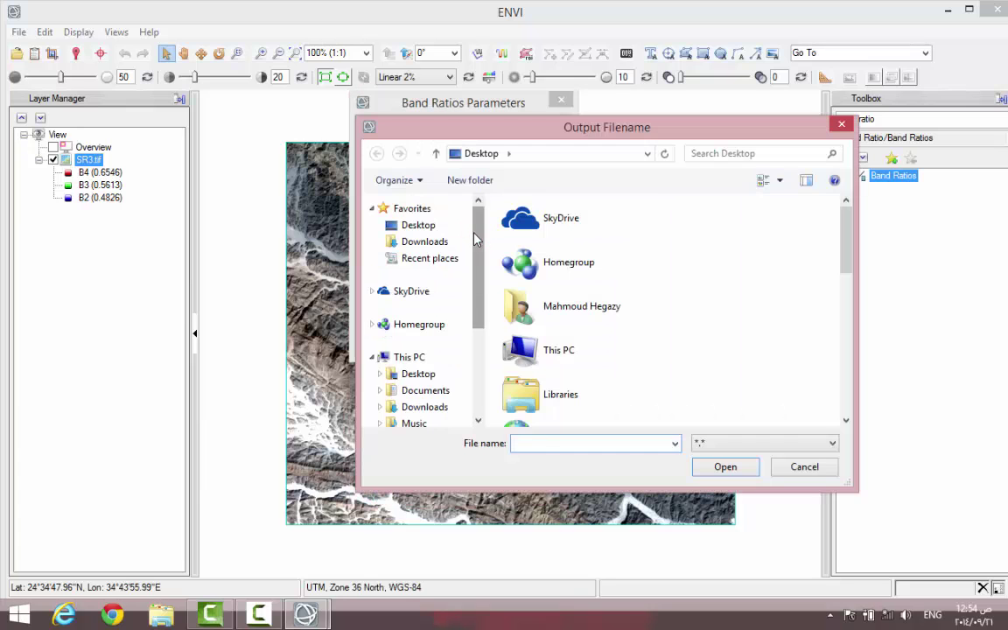
left_click(427, 225)
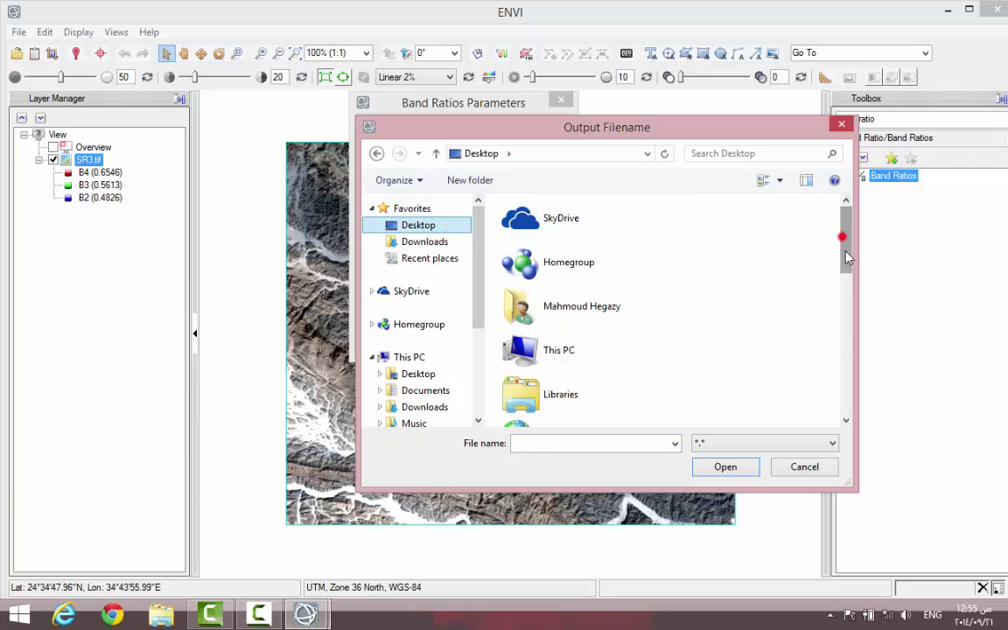
left_click_drag(847, 256, 847, 334)
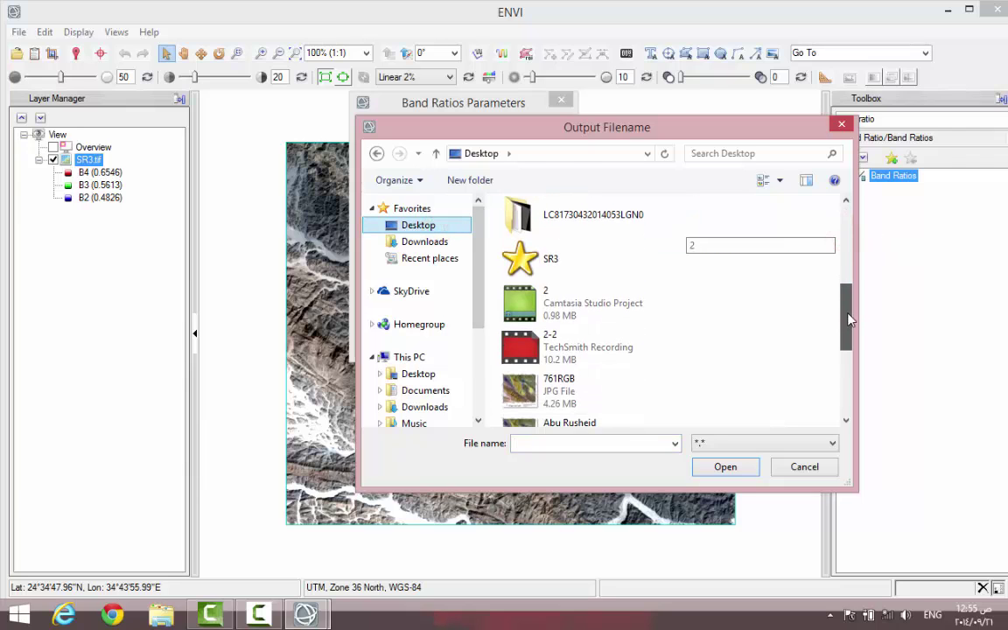
double_click(557, 270)
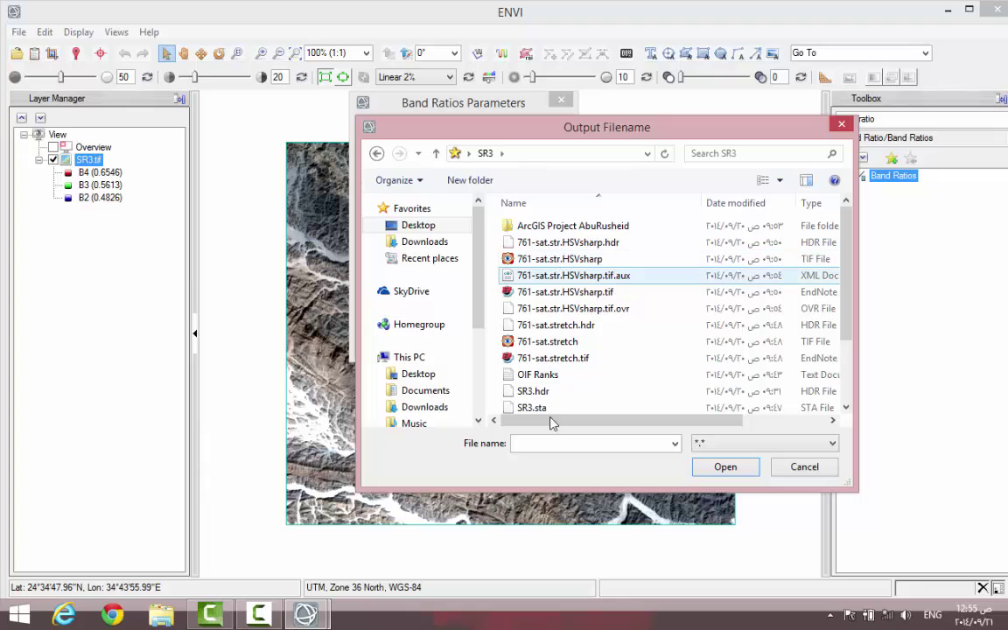
left_click(548, 443)
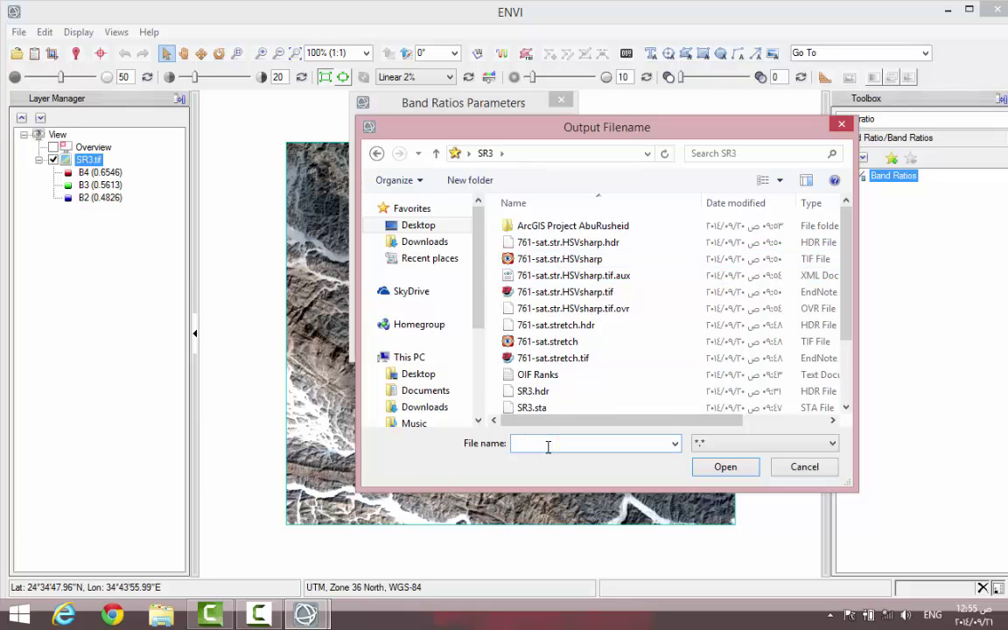
type("Ferric,Ferrus,OH-bearing RGB ratio.tif")
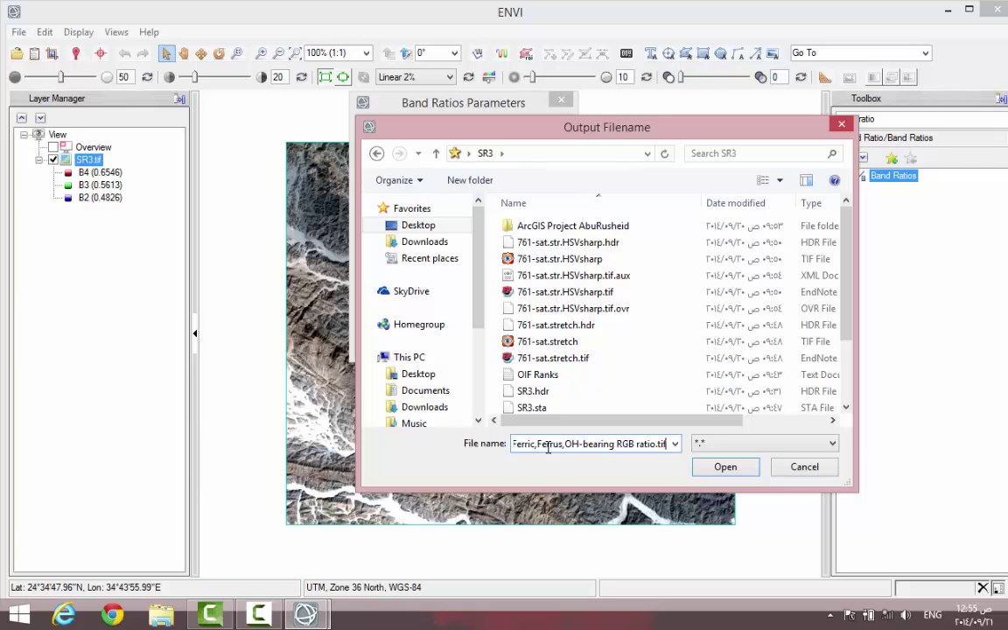
left_click(722, 467)
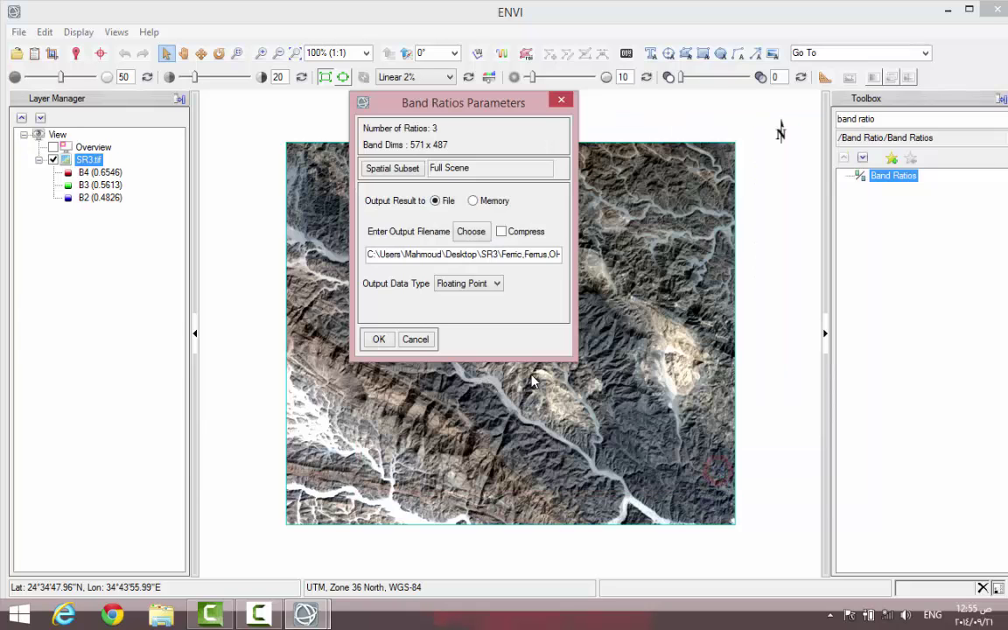
left_click(378, 343)
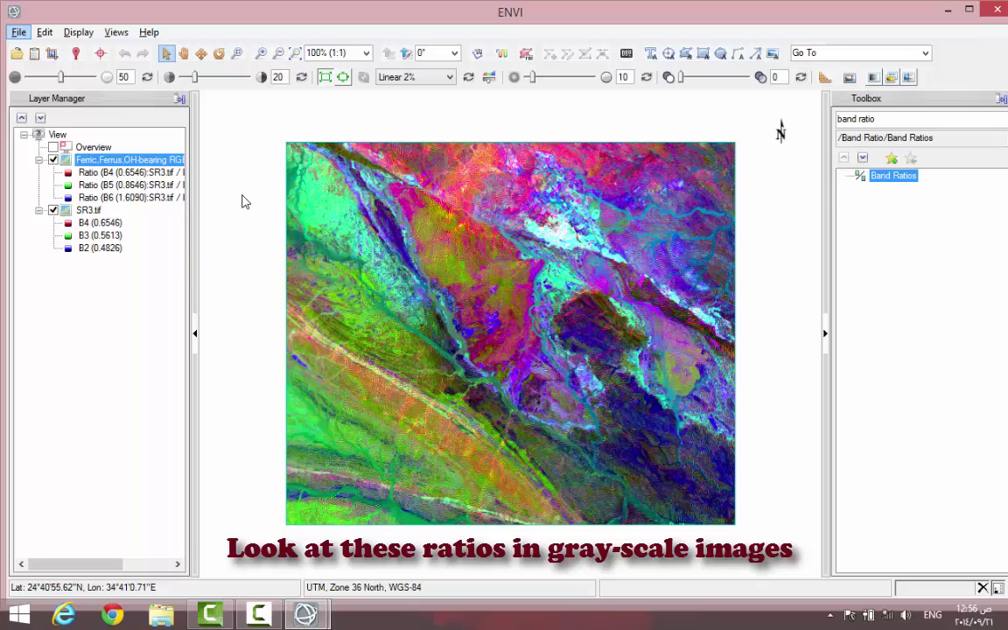
Load the B4/B2 and B5/B6 ratio bands as grayscale layers, moving the Data Manager off the image.
left_click(34, 54)
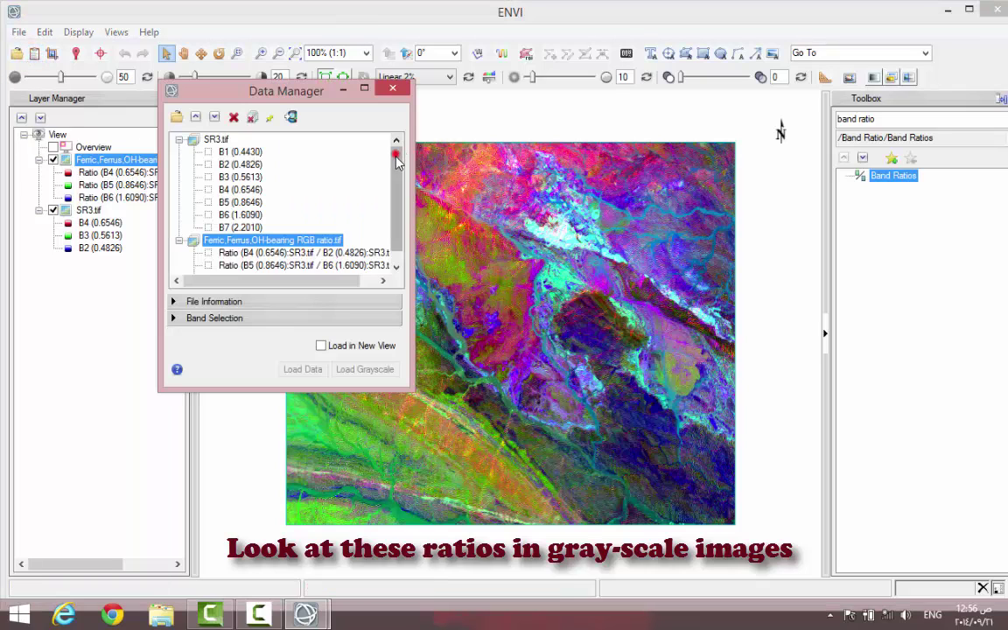
scroll(396, 153, "down", 1)
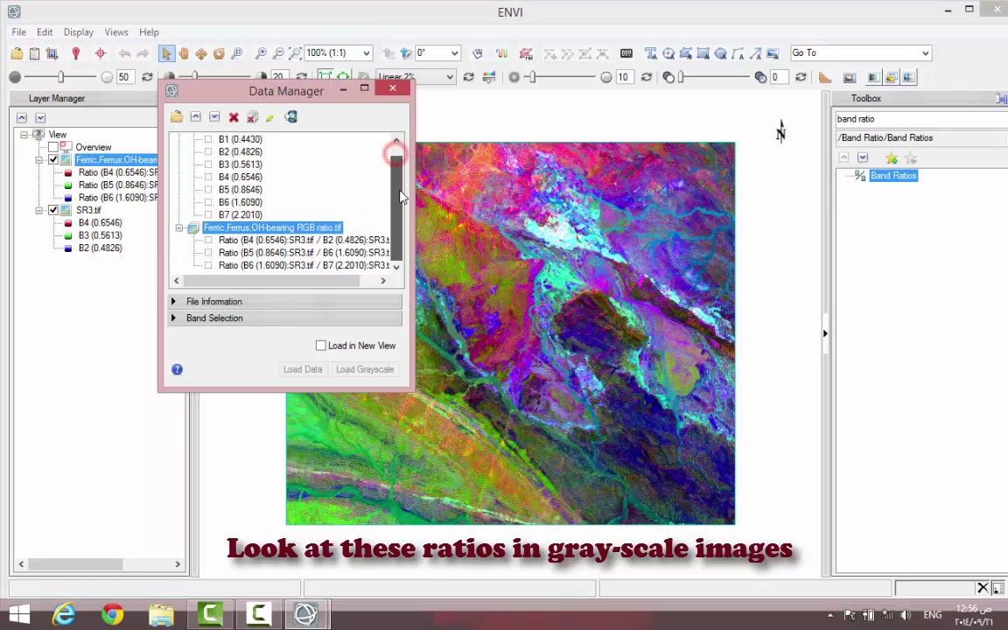
right_click(304, 243)
left_click(306, 252)
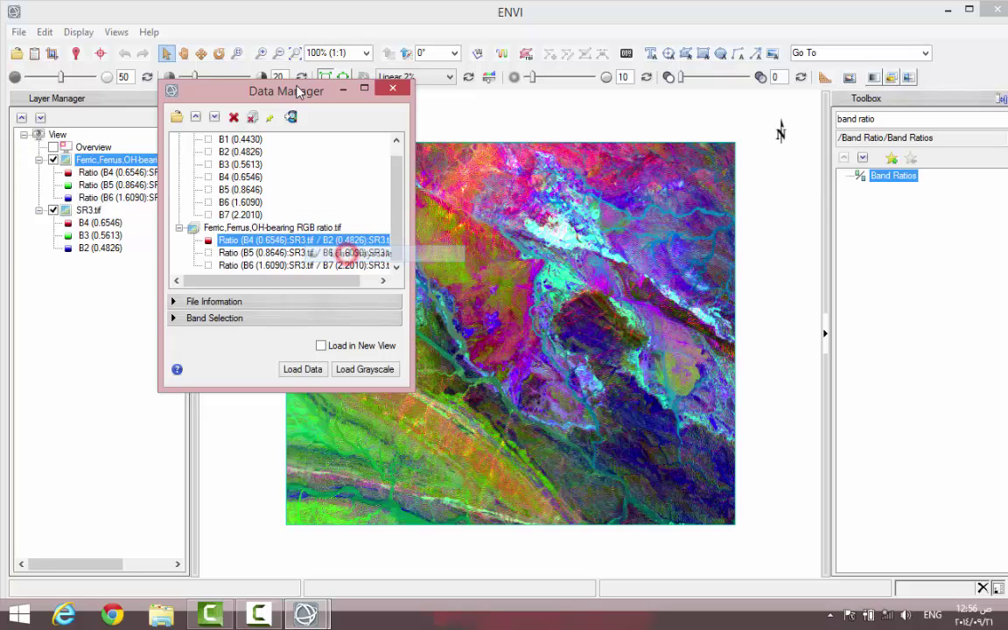
left_click_drag(298, 96, 812, 136)
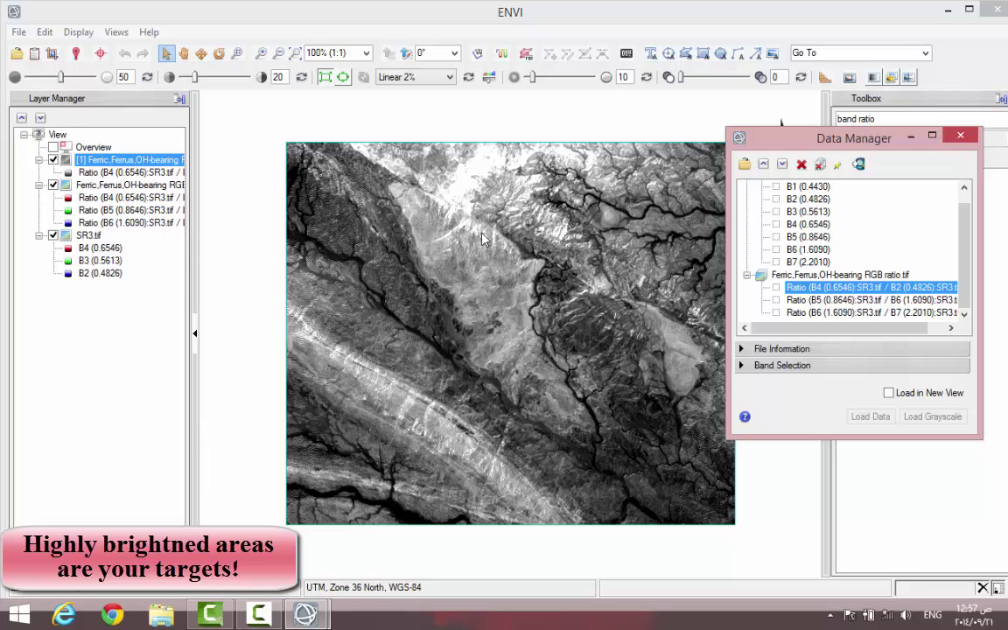
right_click(814, 302)
left_click(826, 317)
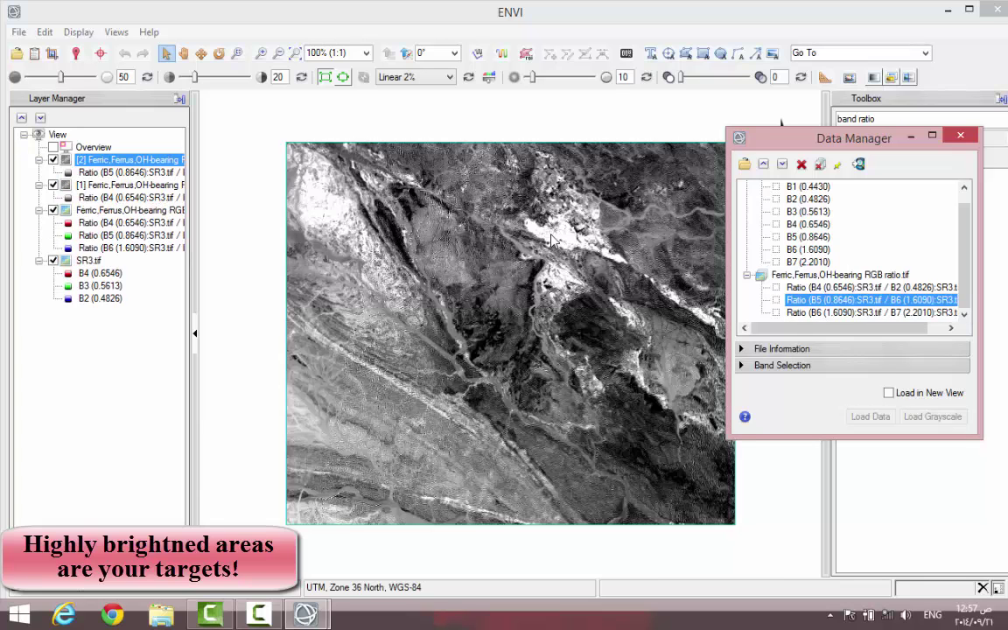
Load the B6/B7 ratio band of the ferric, ferrous and OH-bearing ratio file as a grayscale layer.
right_click(849, 313)
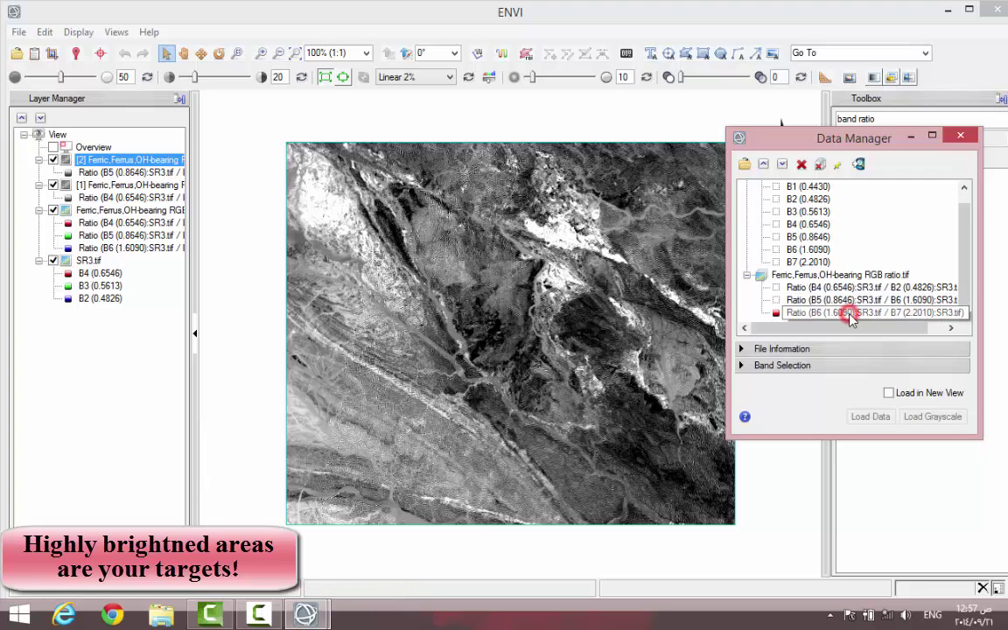
left_click(869, 325)
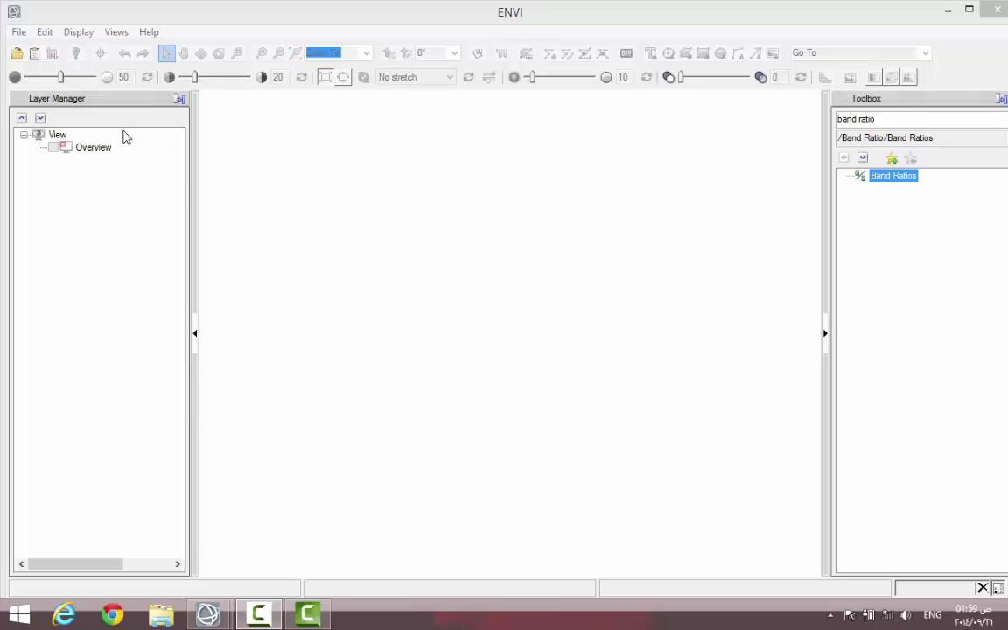
Open the SR3 TIF image from the SR3 folder.
left_click(16, 34)
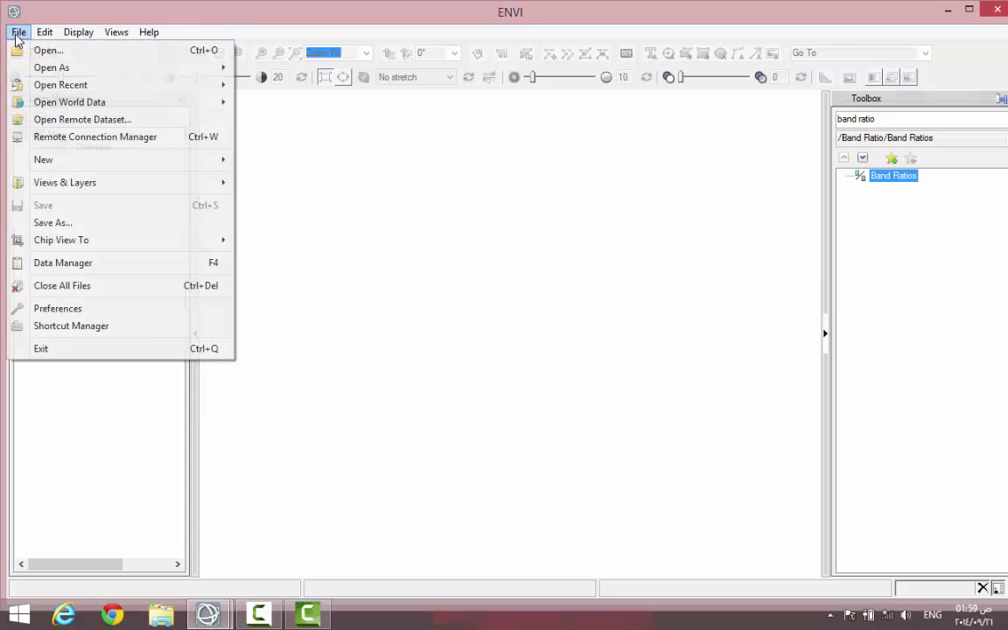
left_click(17, 50)
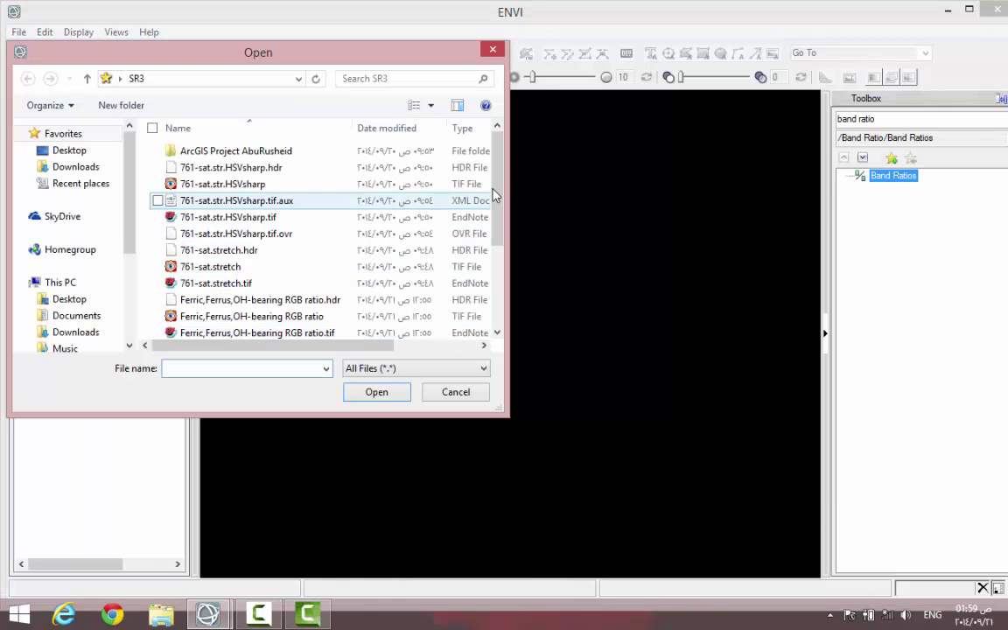
left_click_drag(494, 184, 498, 252)
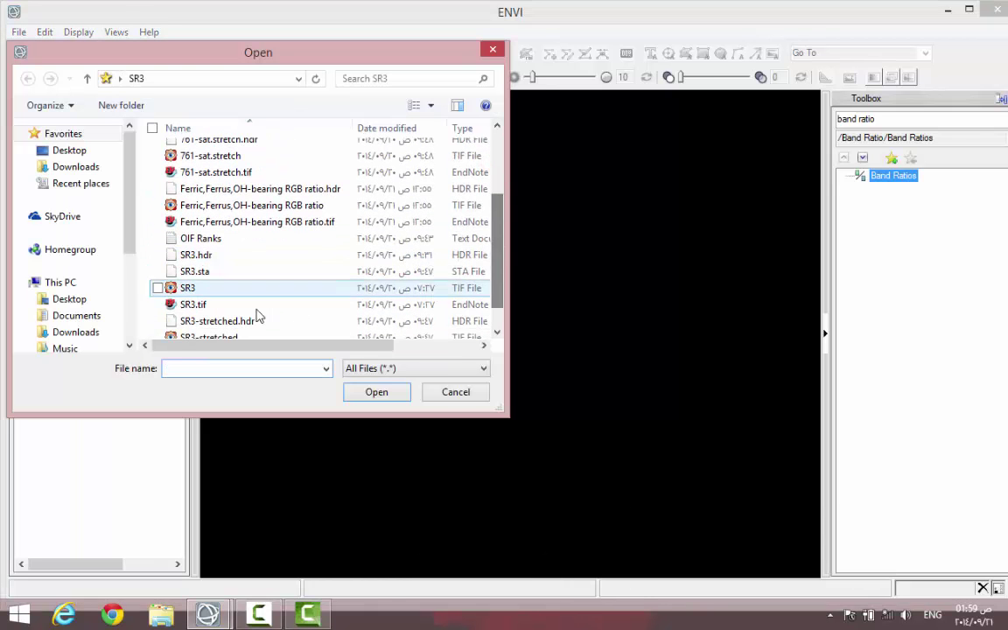
left_click(225, 294)
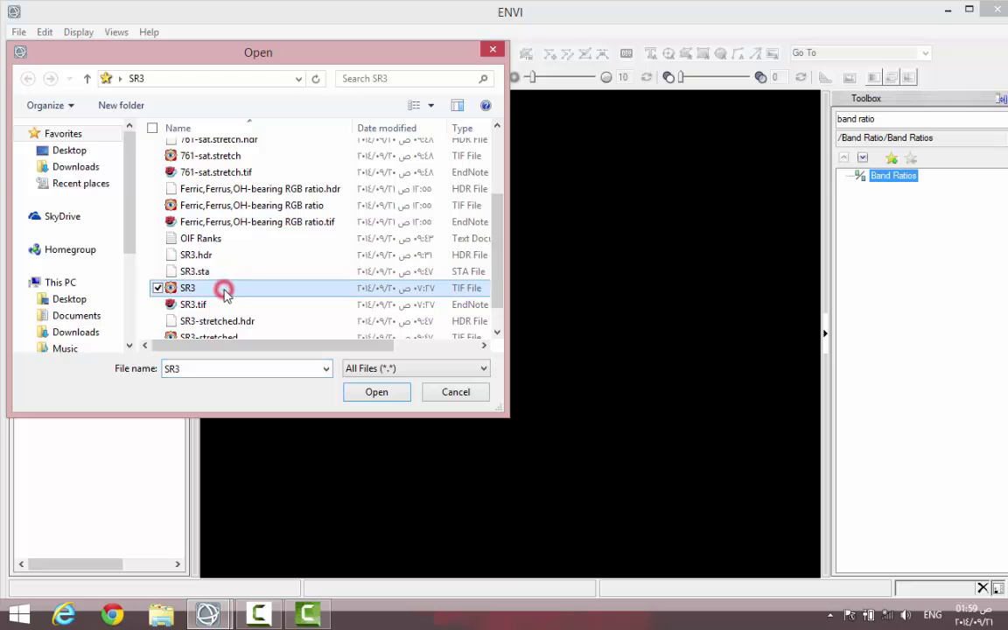
left_click(374, 391)
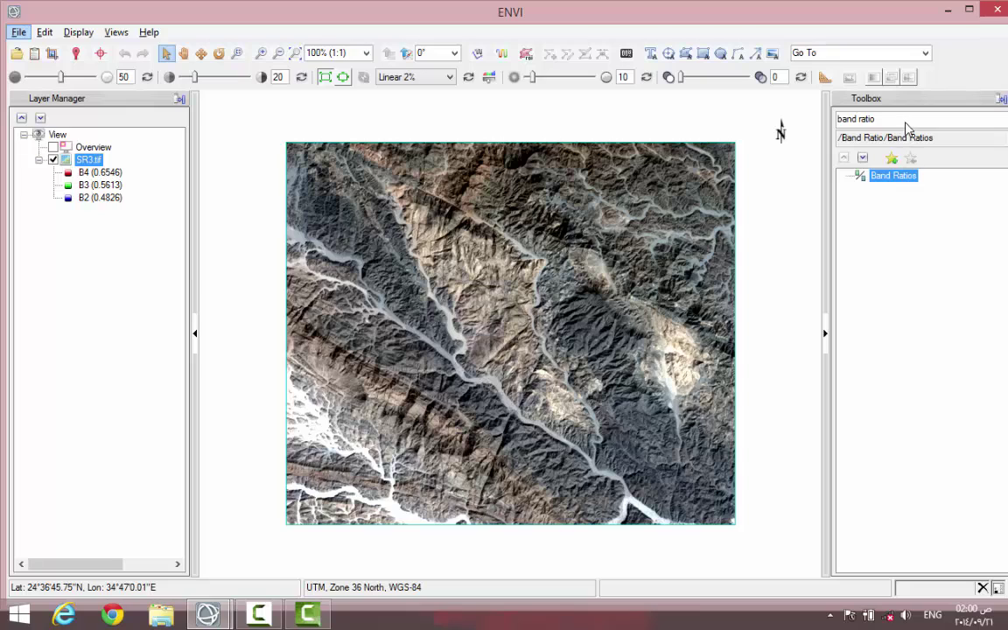
Find and start the Forward PCA Rotation New Statistics tool with the full SR3.tif scene as its input.
left_click(904, 120)
type("pca")
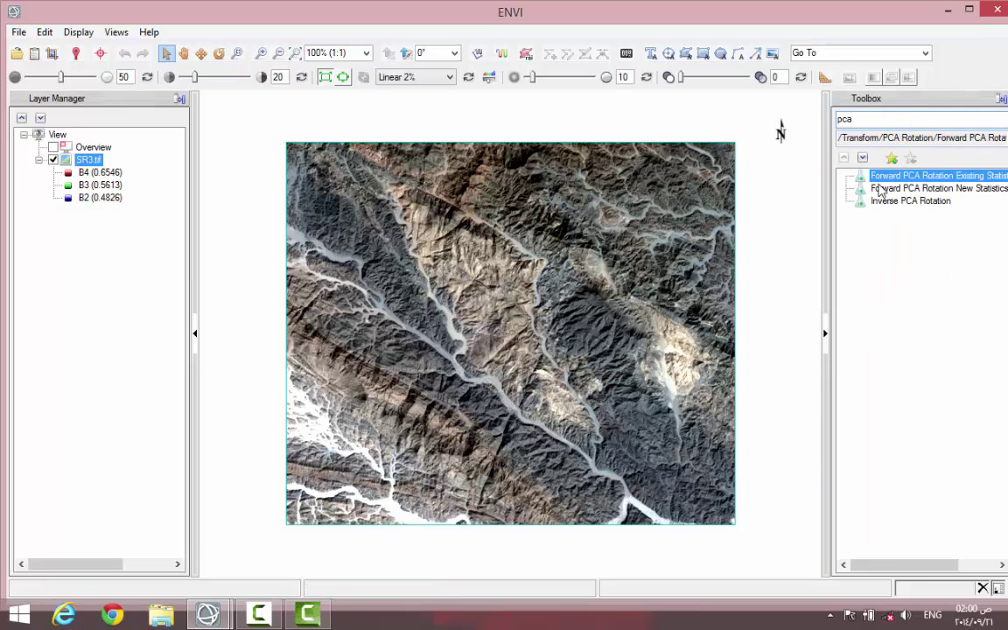
left_click(904, 178)
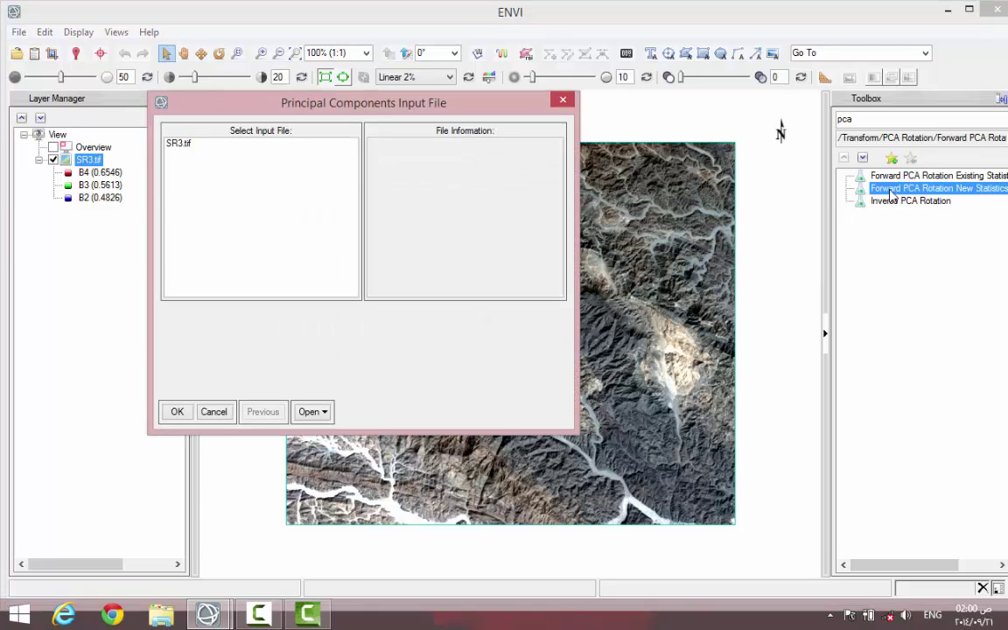
left_click(185, 144)
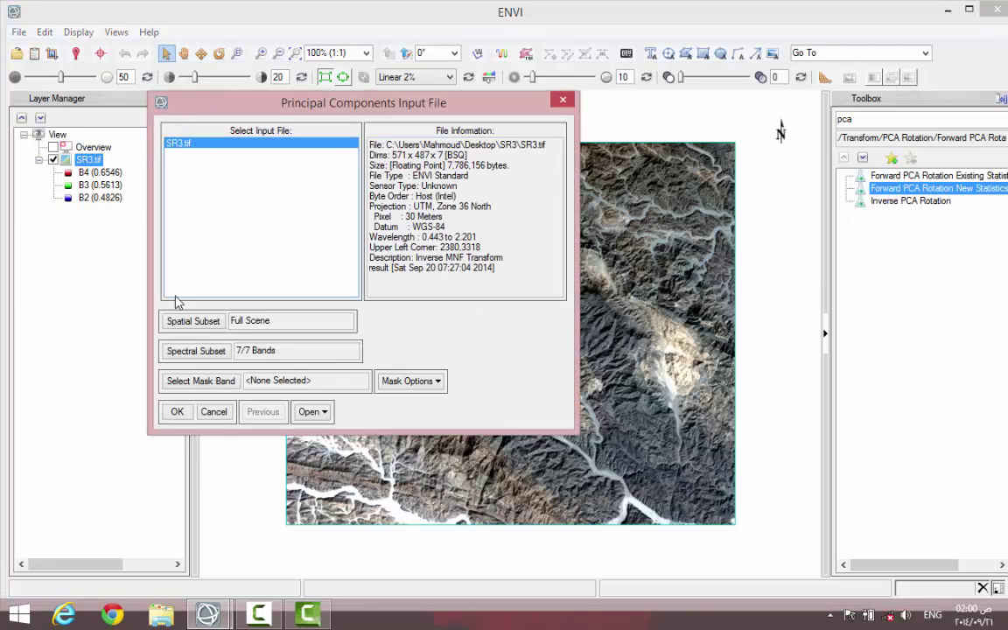
left_click(172, 415)
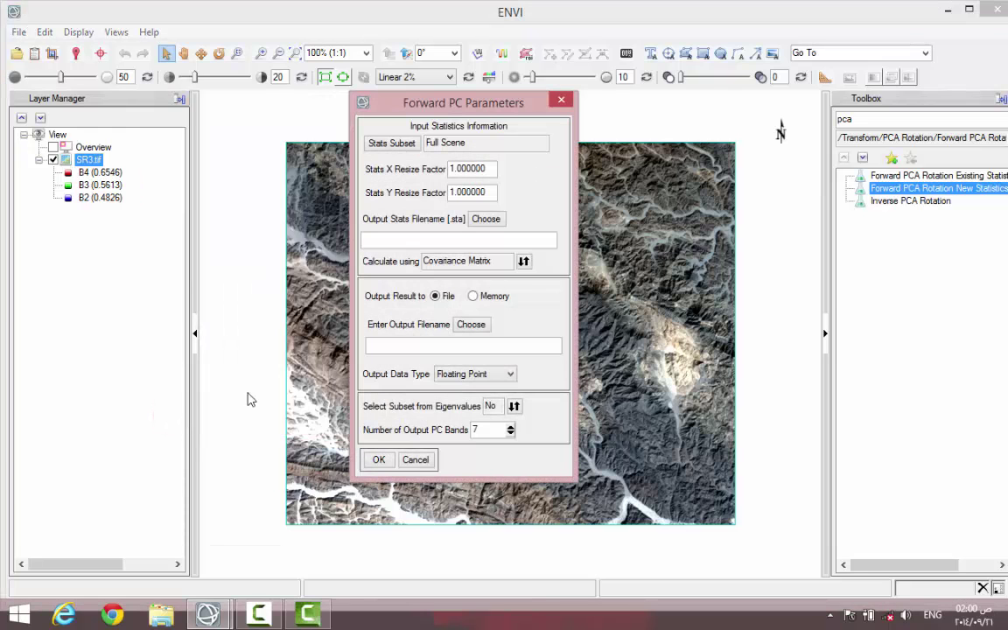
Create a folder named PCA inside the SR3 folder for the output statistics file and enter it.
left_click(484, 225)
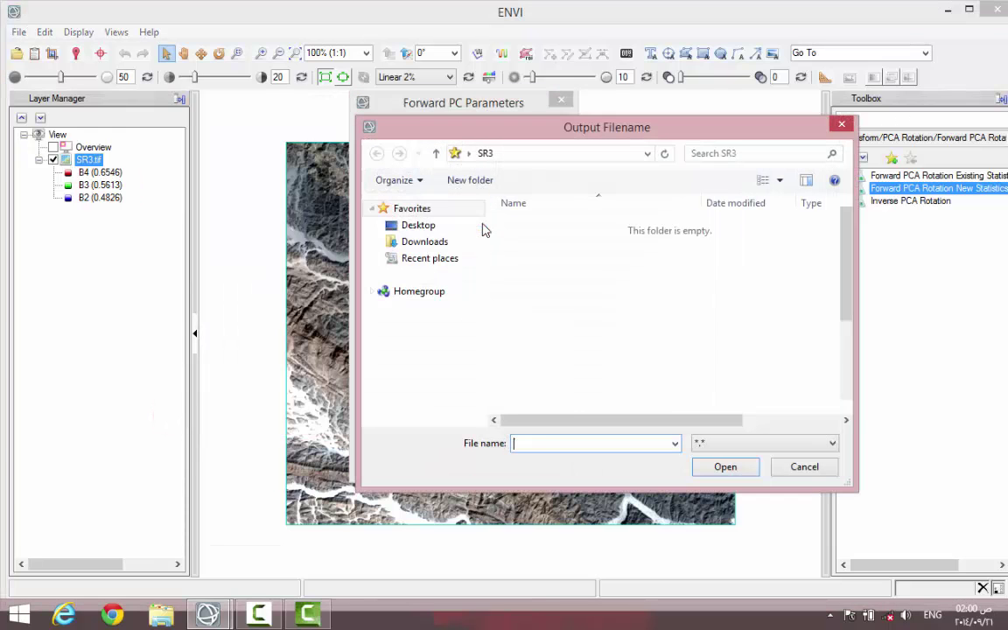
left_click(471, 179)
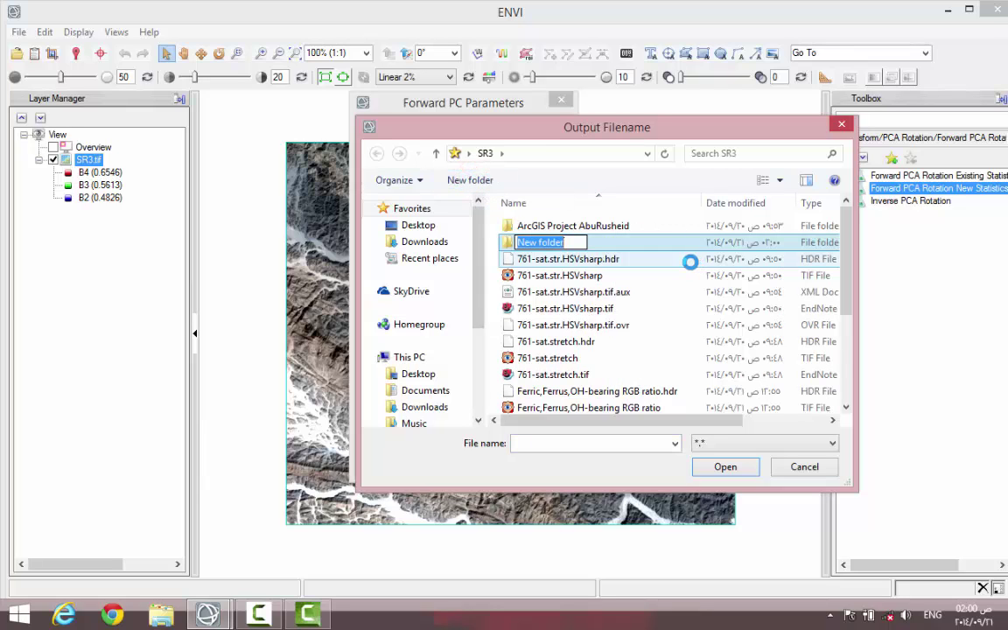
type("PCA")
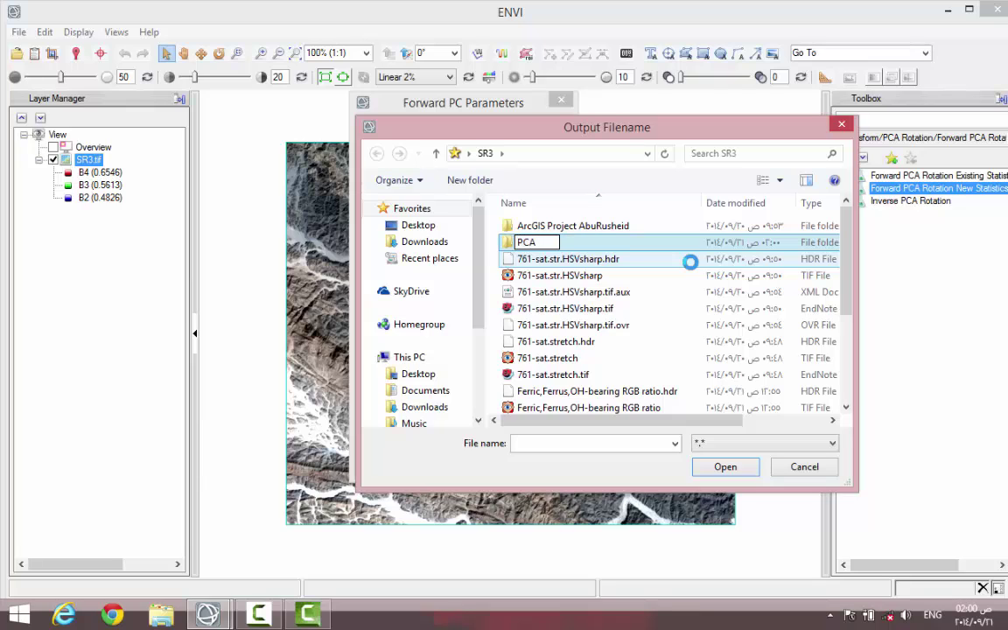
left_click(509, 240)
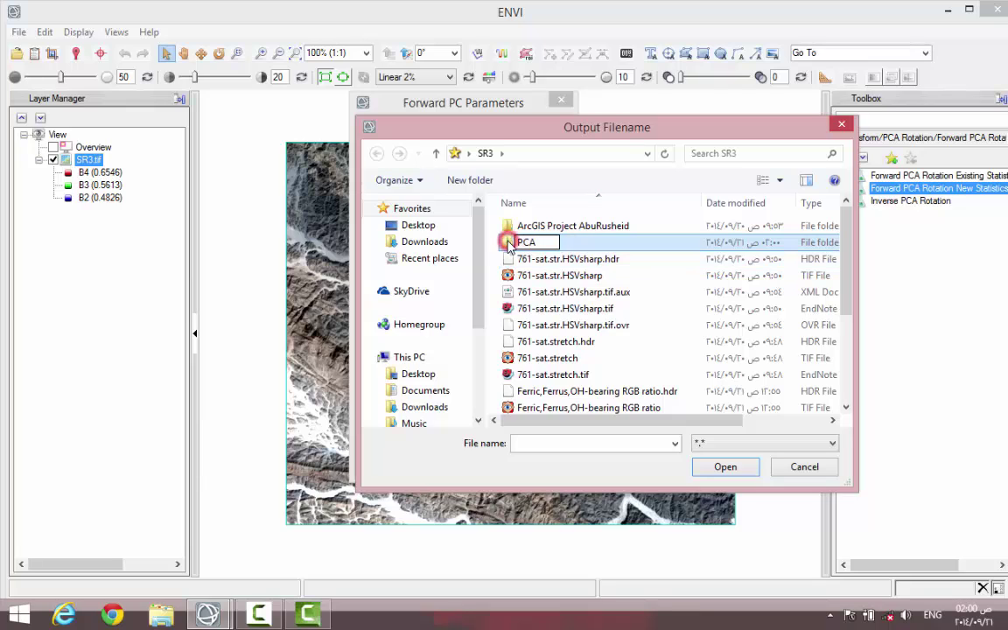
left_click(509, 240)
double_click(508, 242)
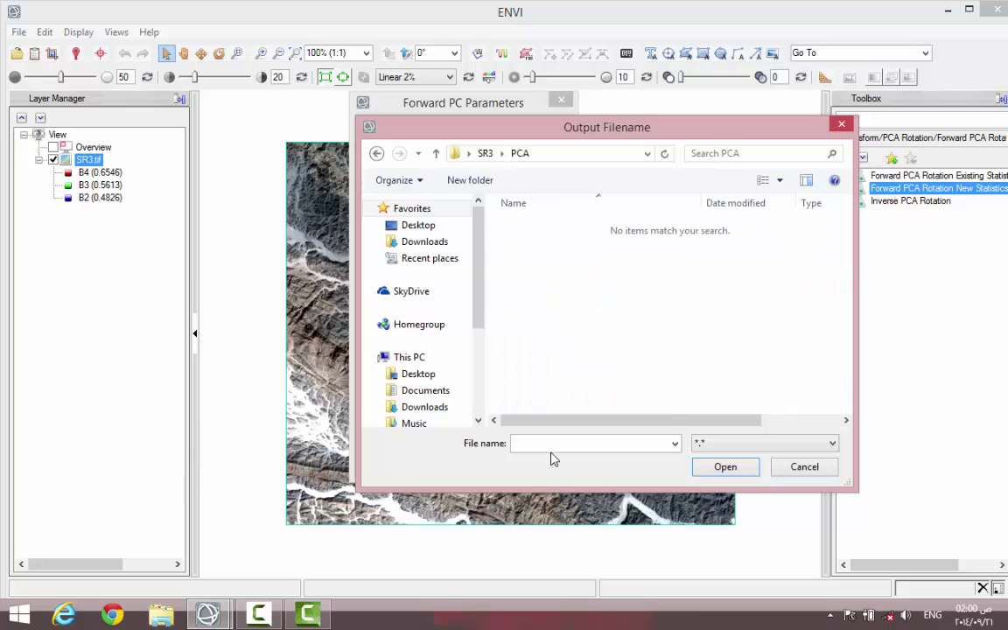
Set the output statistics file to "statistic.sta" in the PCA folder, moving the file dialog off the PC parameters.
left_click(550, 441)
left_click_drag(597, 136, 812, 129)
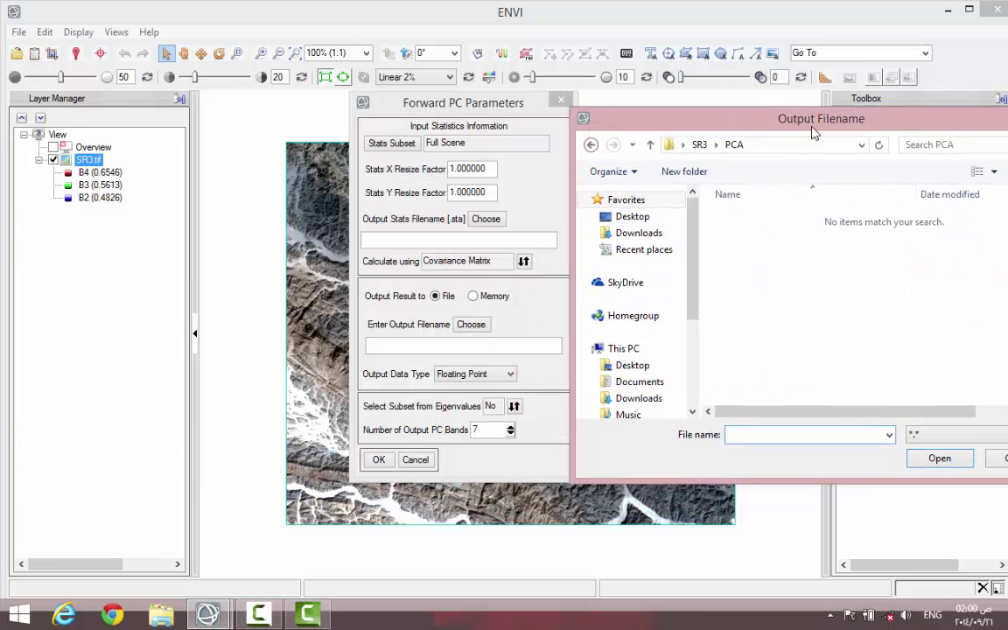
left_click(719, 434)
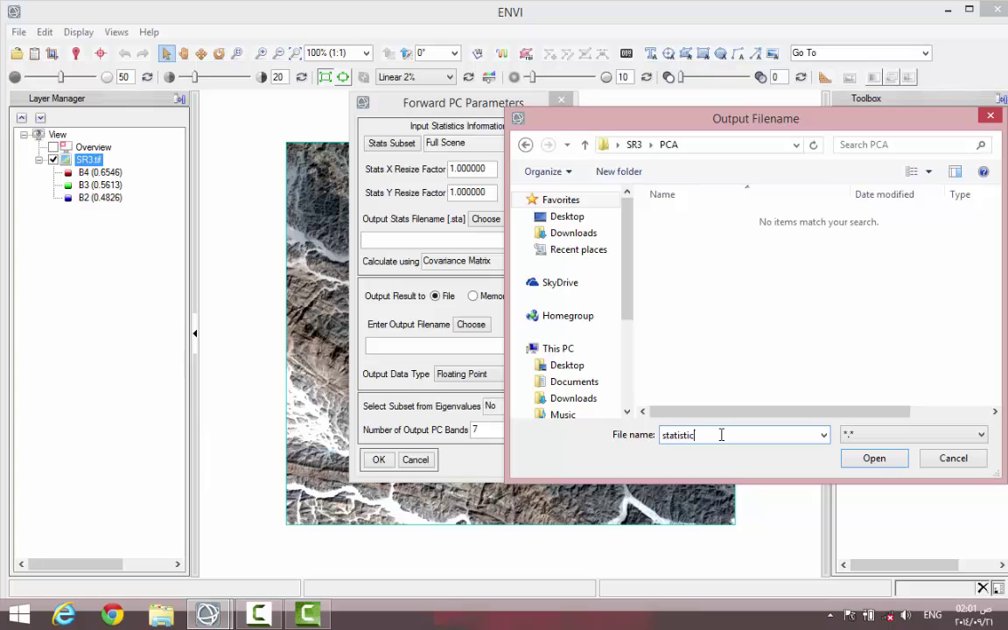
left_click(873, 457)
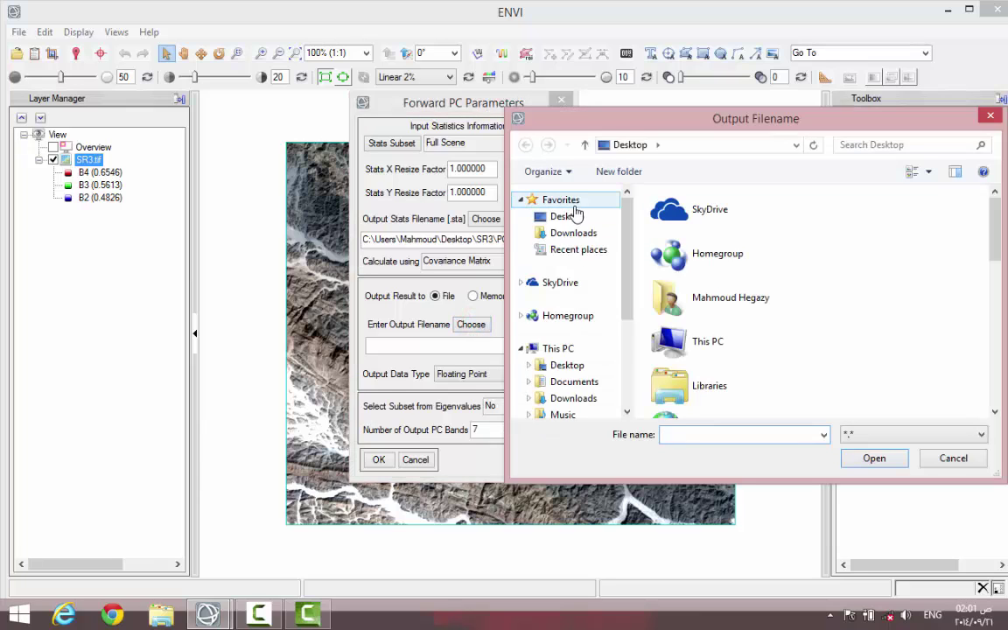
Run the forward PCA rotation with its result saved as PCs.tif in the Desktop's SR3\PCA folder, and close the eigenvalue plot.
left_click(574, 216)
left_click_drag(995, 240, 1001, 315)
double_click(700, 297)
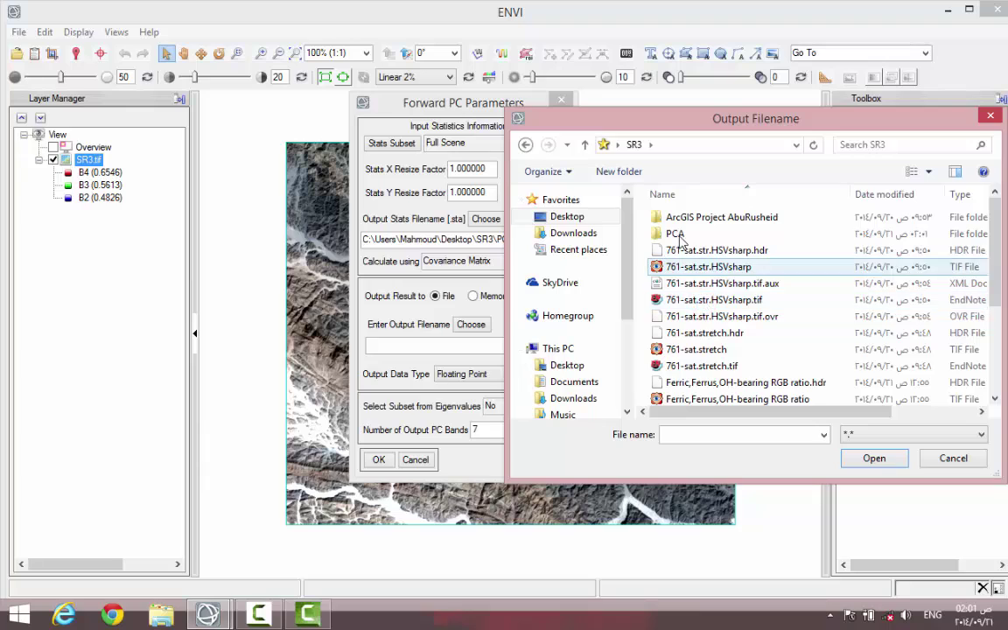
double_click(678, 236)
left_click(677, 434)
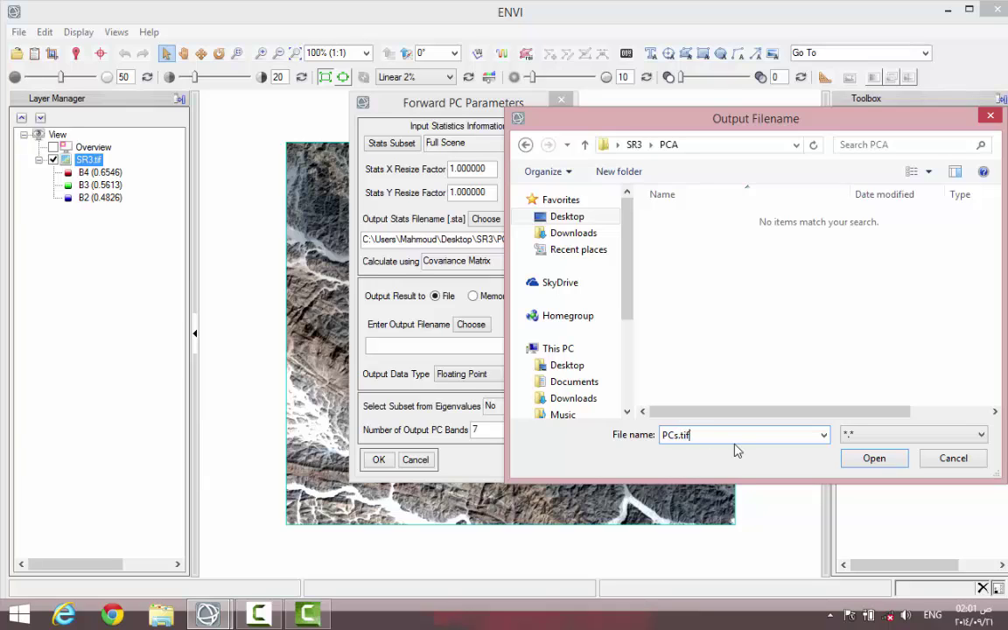
left_click(874, 458)
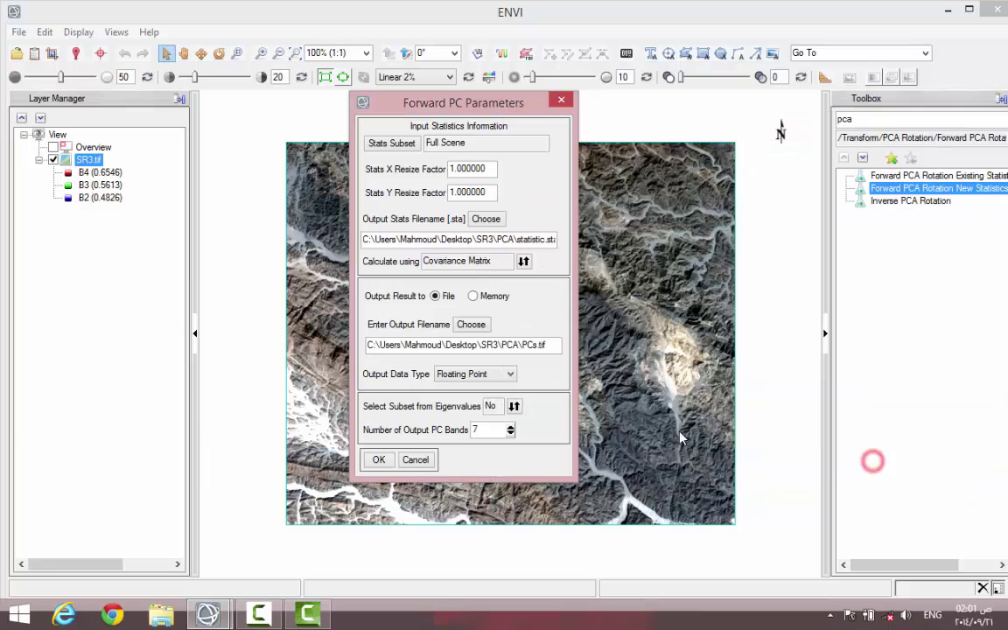
left_click(378, 460)
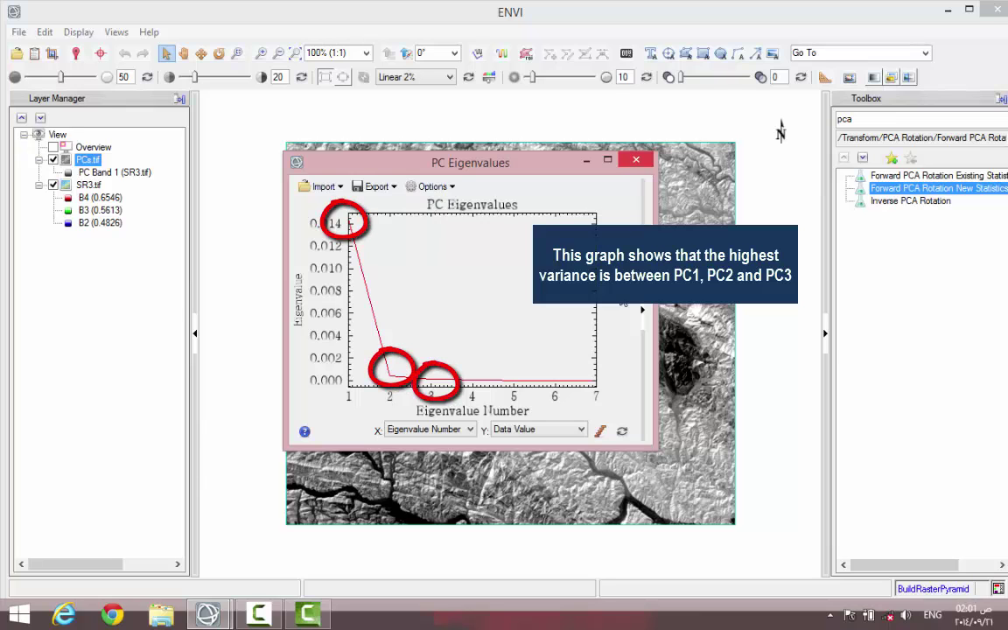
left_click(636, 159)
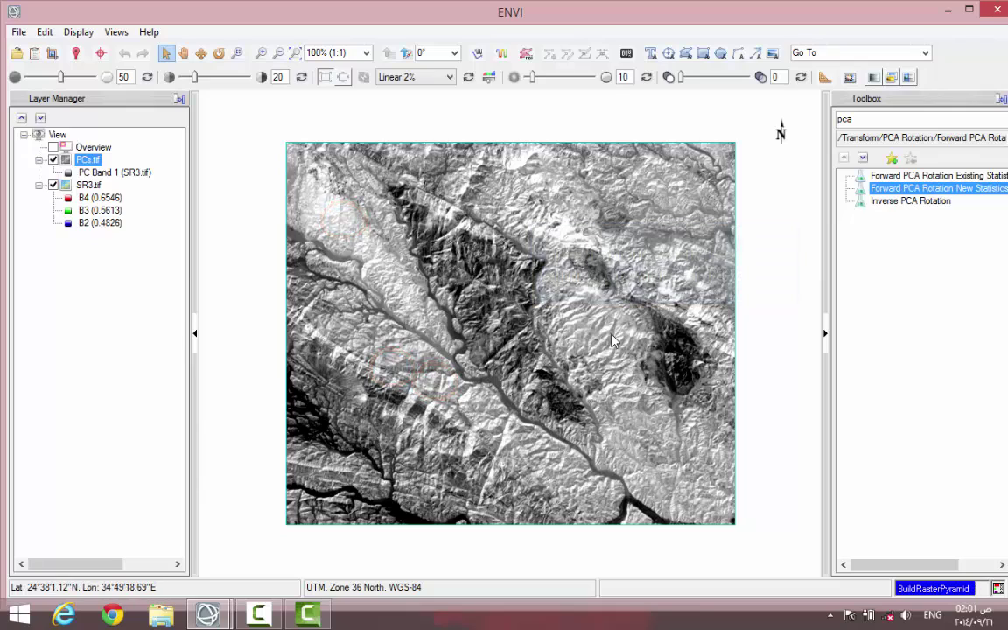
Open the Data Manager and load PC Band 1 of PCs.tif as a grayscale layer, moving the window off the image.
key("alt")
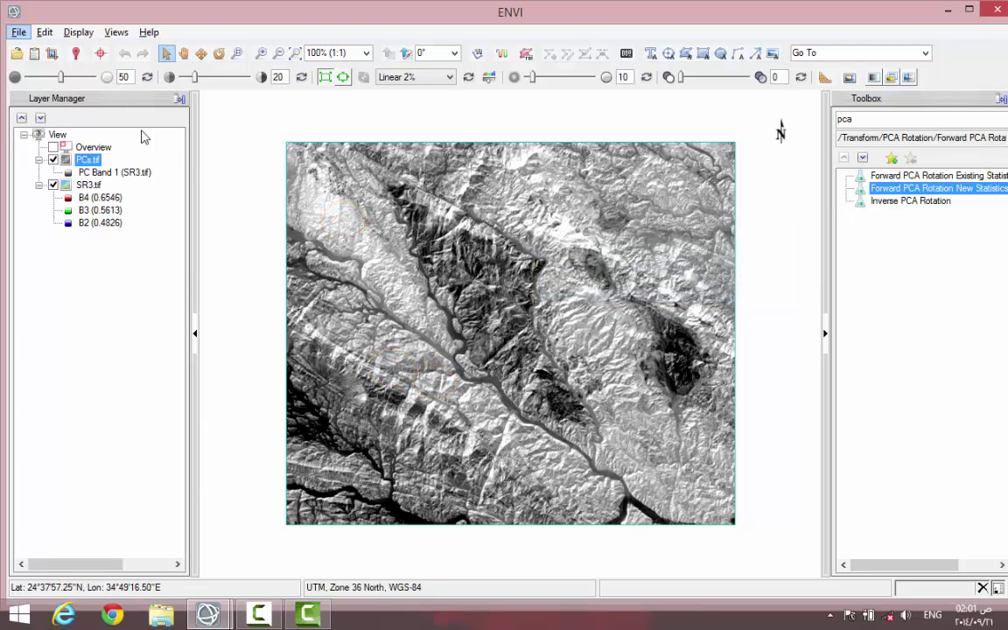
left_click(34, 54)
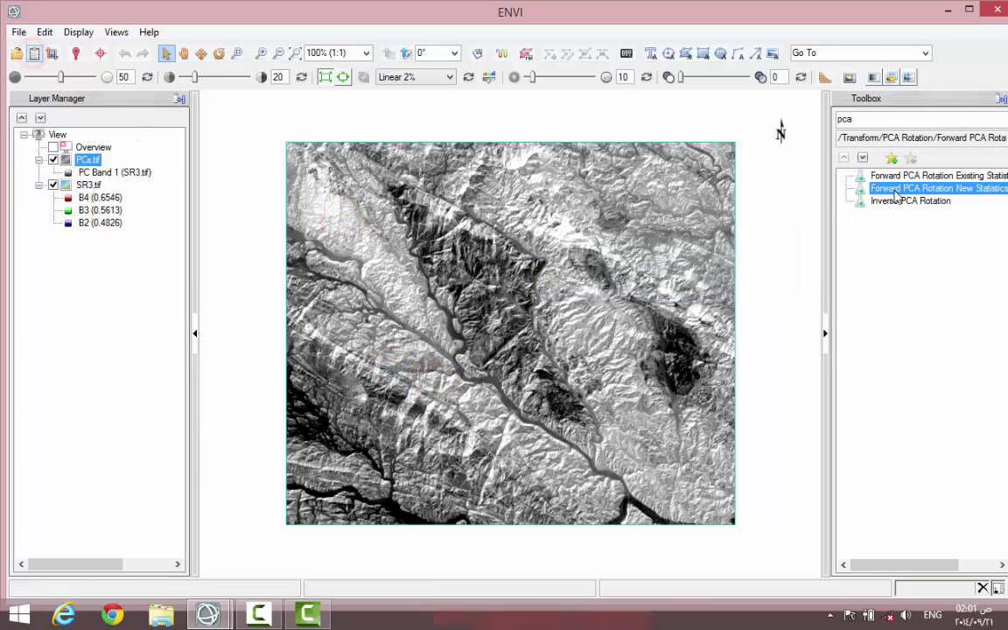
left_click_drag(962, 216, 963, 248)
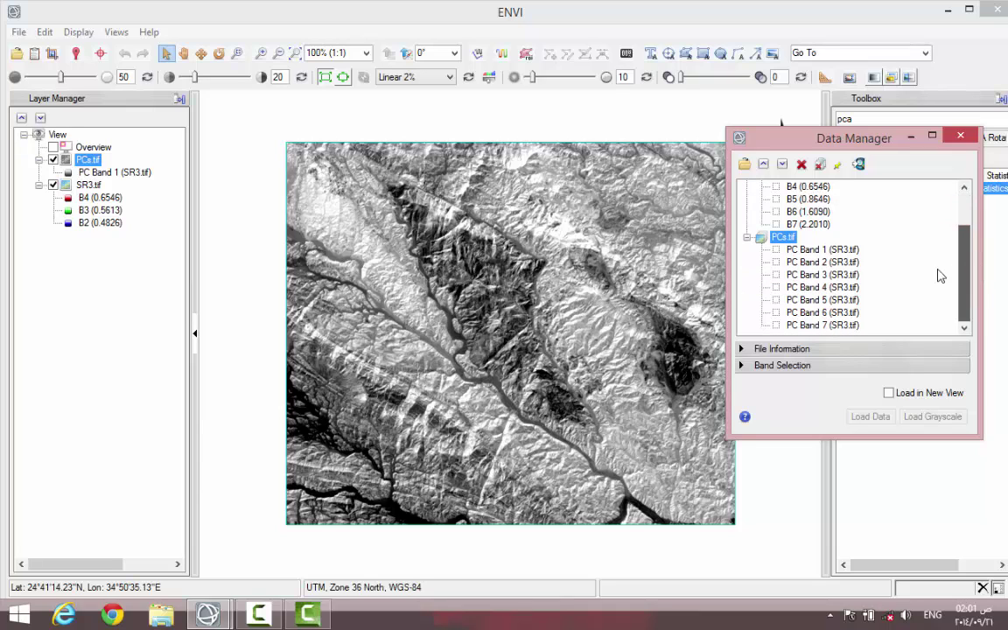
left_click(832, 250)
right_click(836, 252)
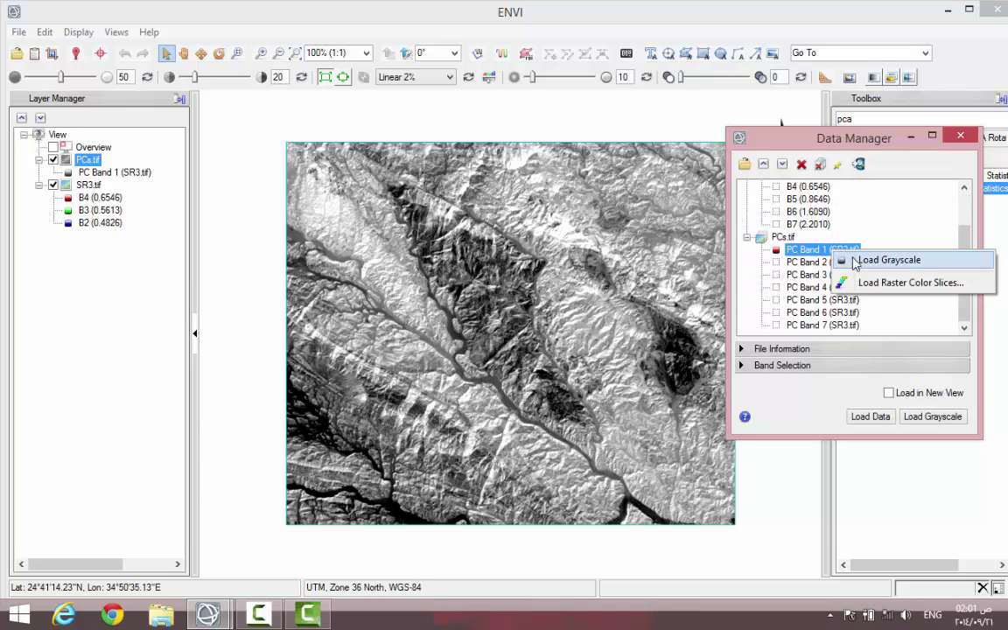
left_click(860, 259)
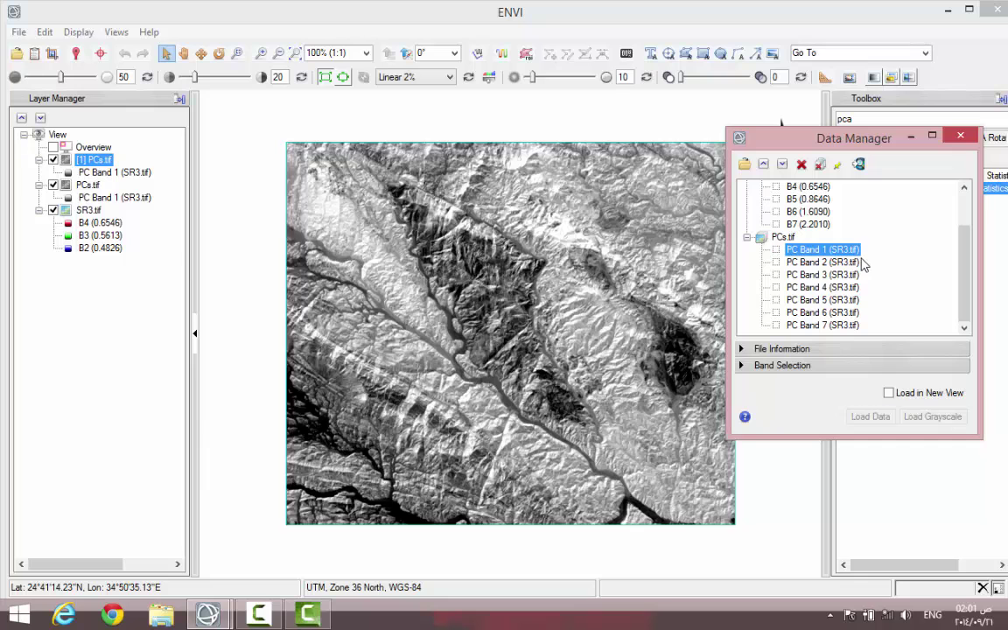
left_click_drag(817, 145, 852, 136)
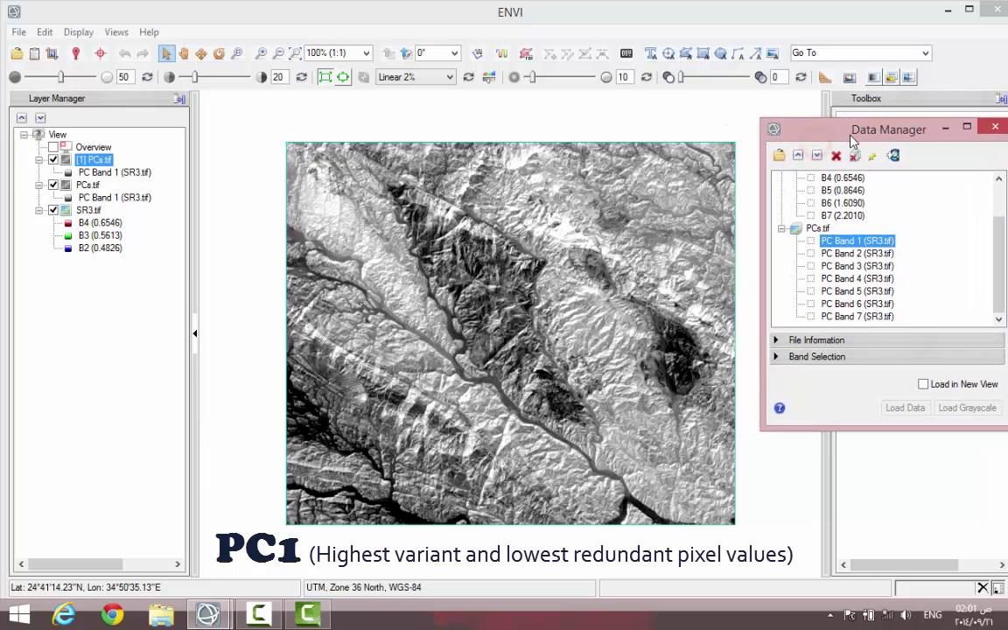
Load PC Band 2 and PC Band 3 of PCs.tif as grayscale layers.
right_click(838, 253)
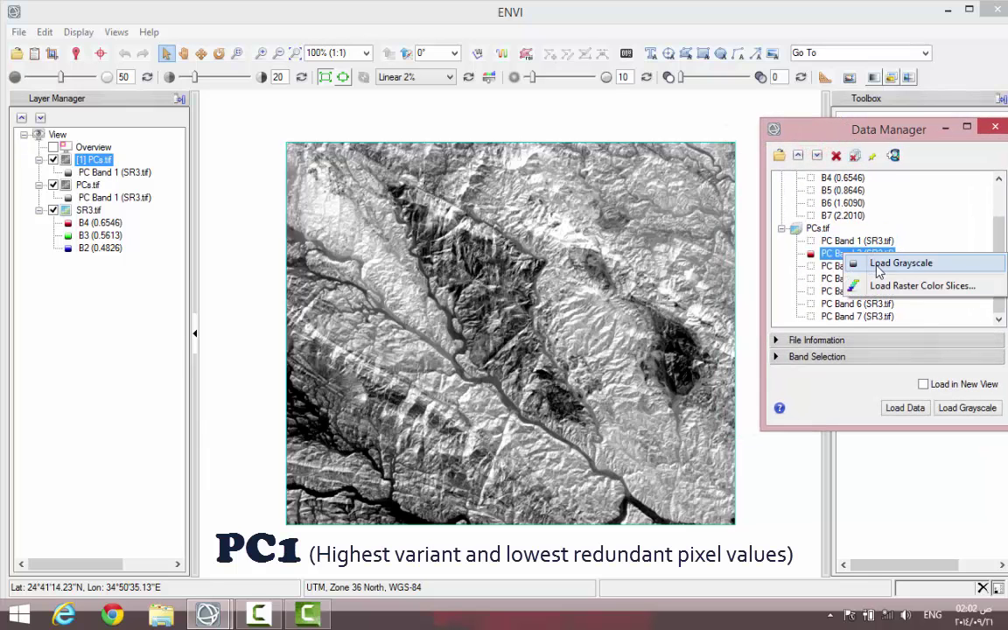
left_click(878, 264)
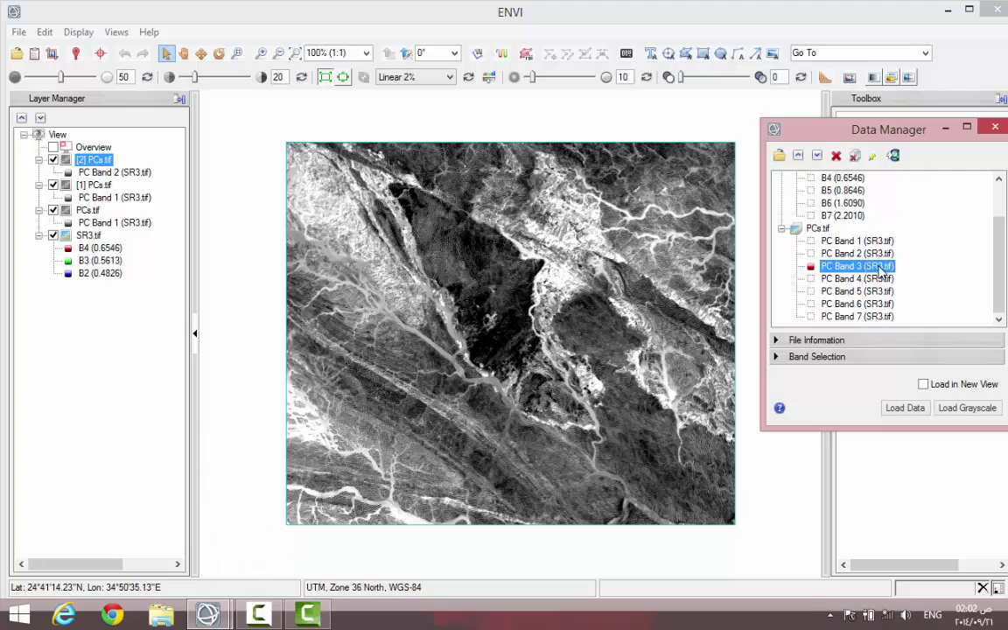
right_click(878, 267)
left_click(890, 278)
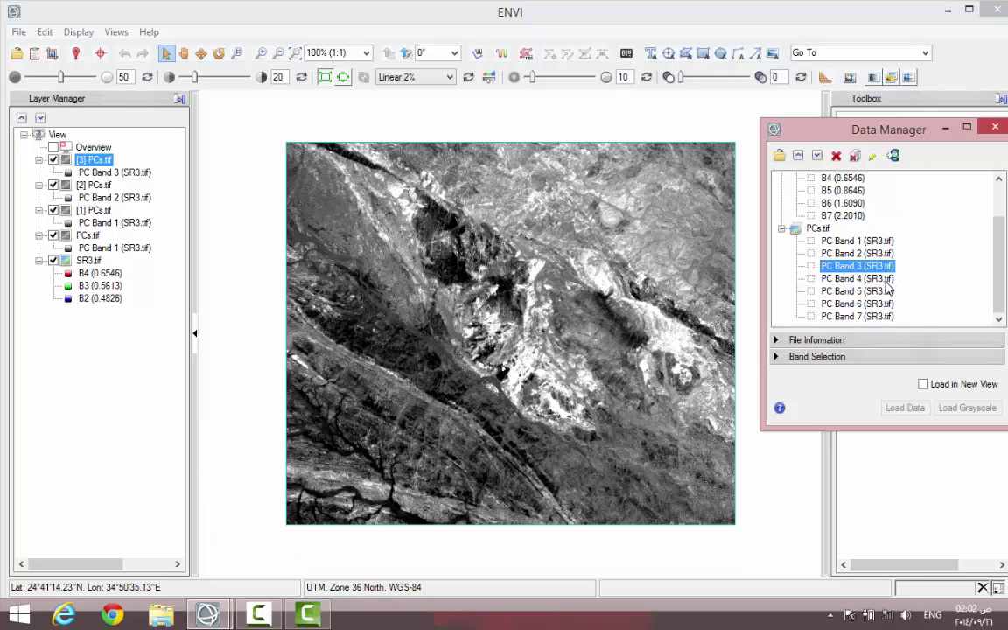
Load PC Band 4 and PC Band 5 of PCs.tif as grayscale layers.
right_click(886, 280)
left_click(889, 295)
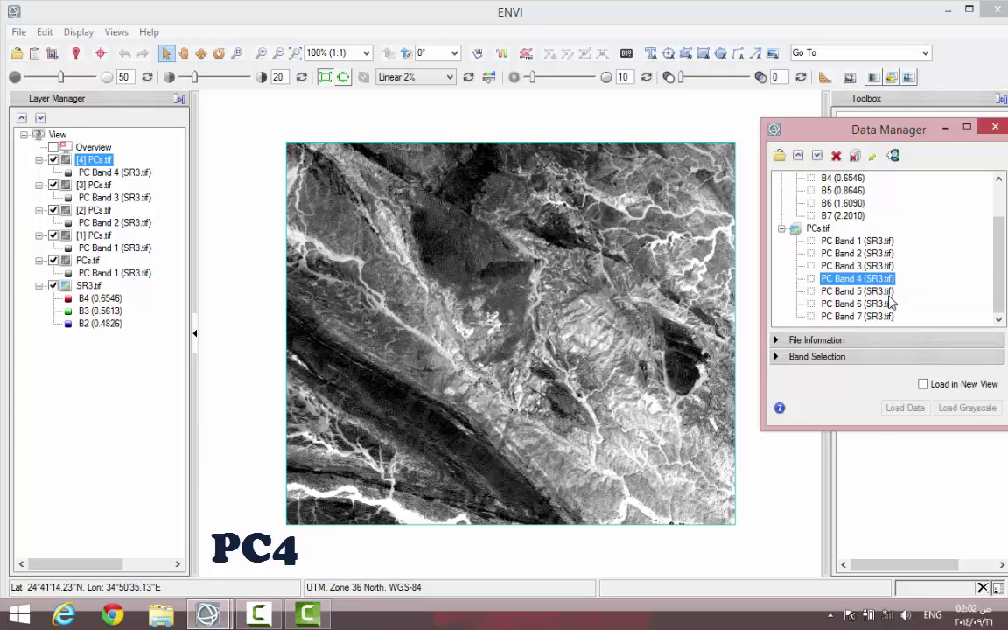
left_click(885, 293)
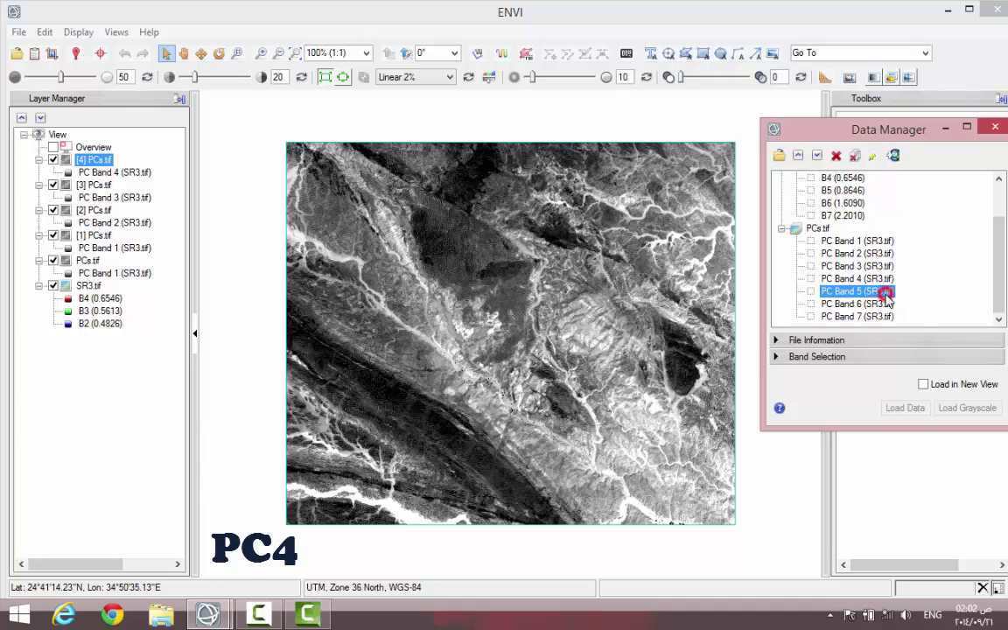
right_click(887, 294)
left_click(889, 306)
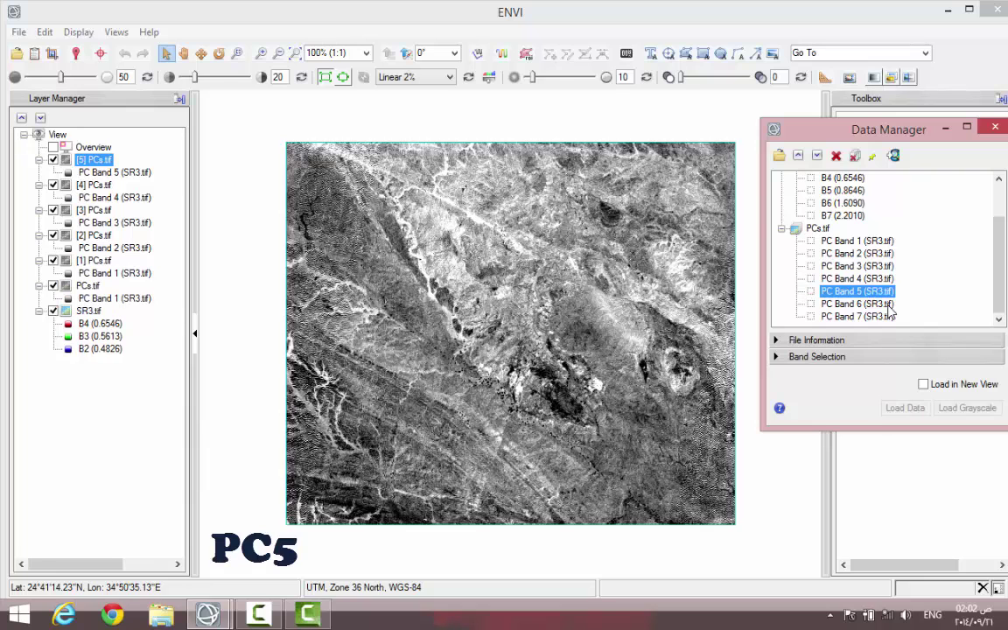
Load PC Band 6 and PC Band 7 of PCs.tif as grayscale layers.
left_click(885, 304)
right_click(885, 308)
left_click(888, 319)
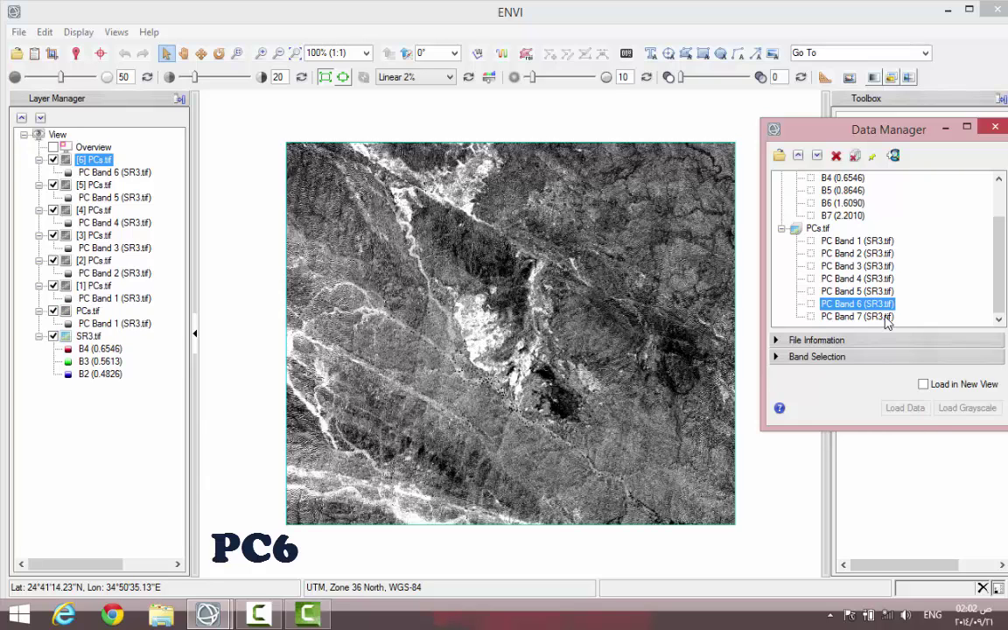
left_click(885, 316)
right_click(885, 318)
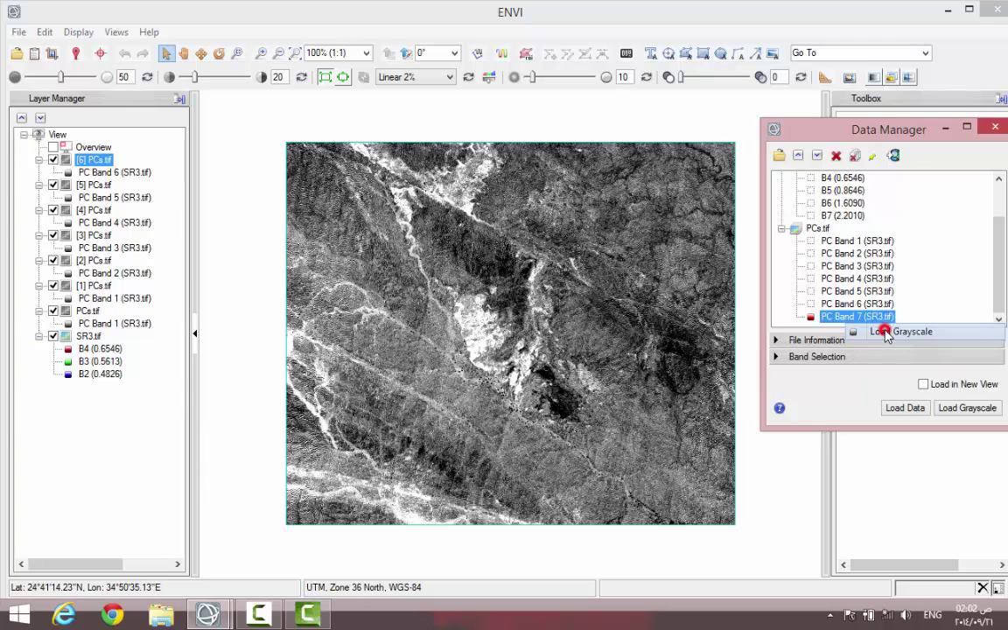
left_click(889, 333)
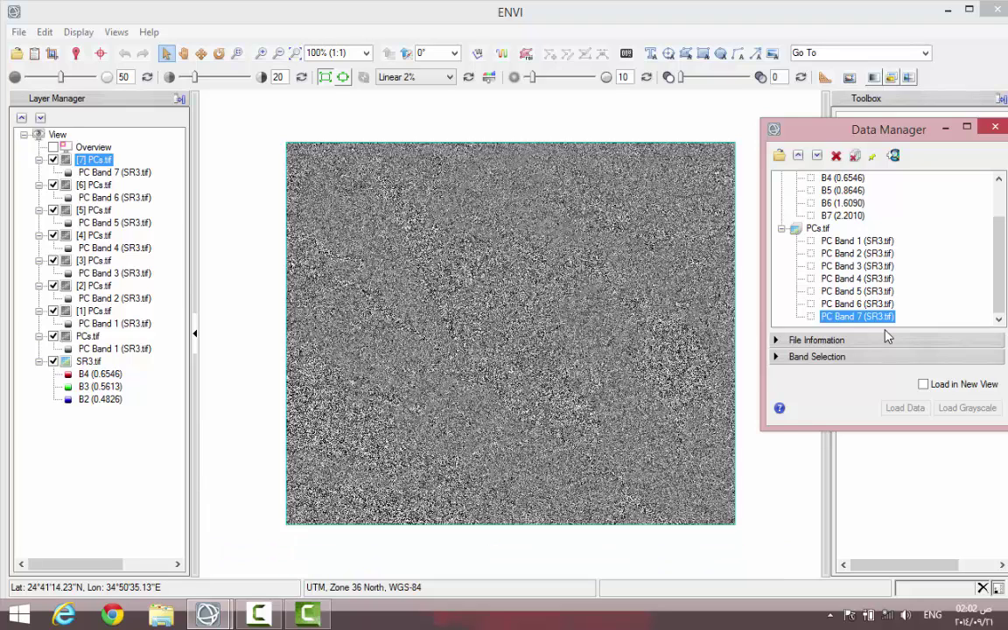
Load a colour composite of PCs.tif with PC Band 1 as red, PC Band 2 as green and PC Band 3 as blue.
left_click(774, 359)
left_click(886, 241)
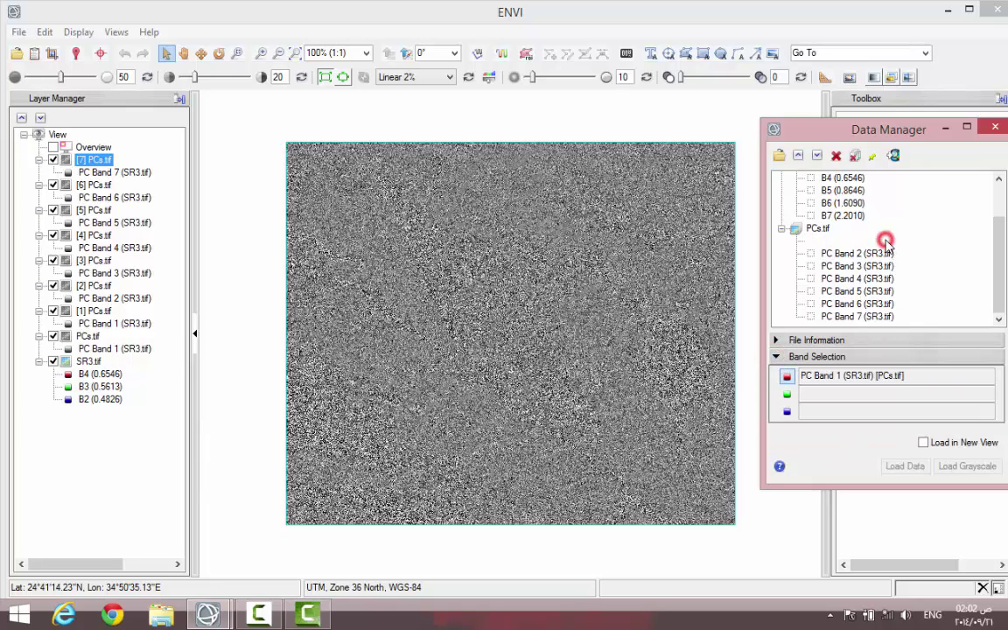
left_click(882, 253)
left_click(882, 265)
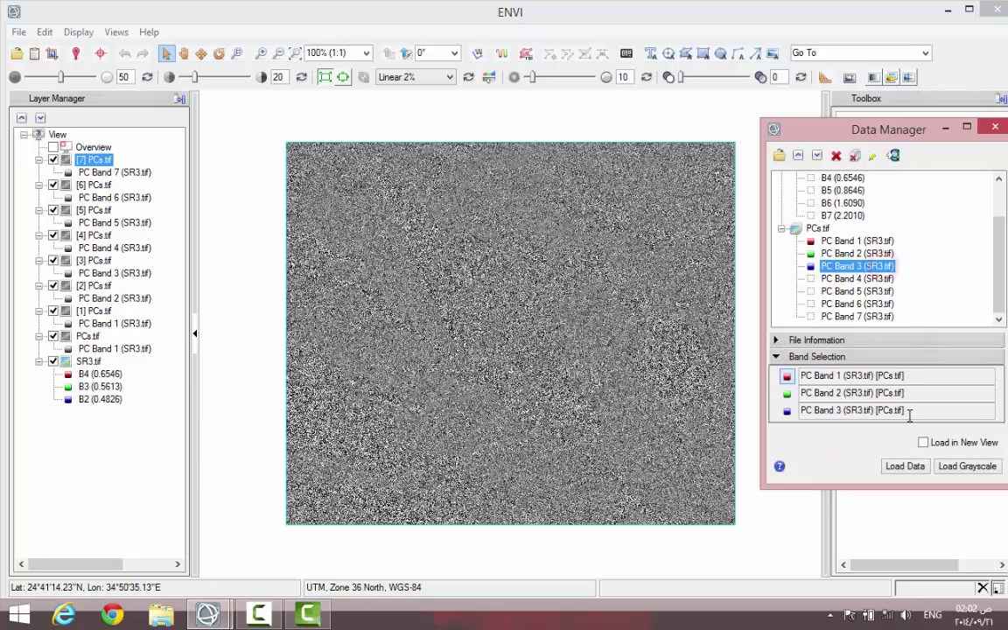
left_click(900, 464)
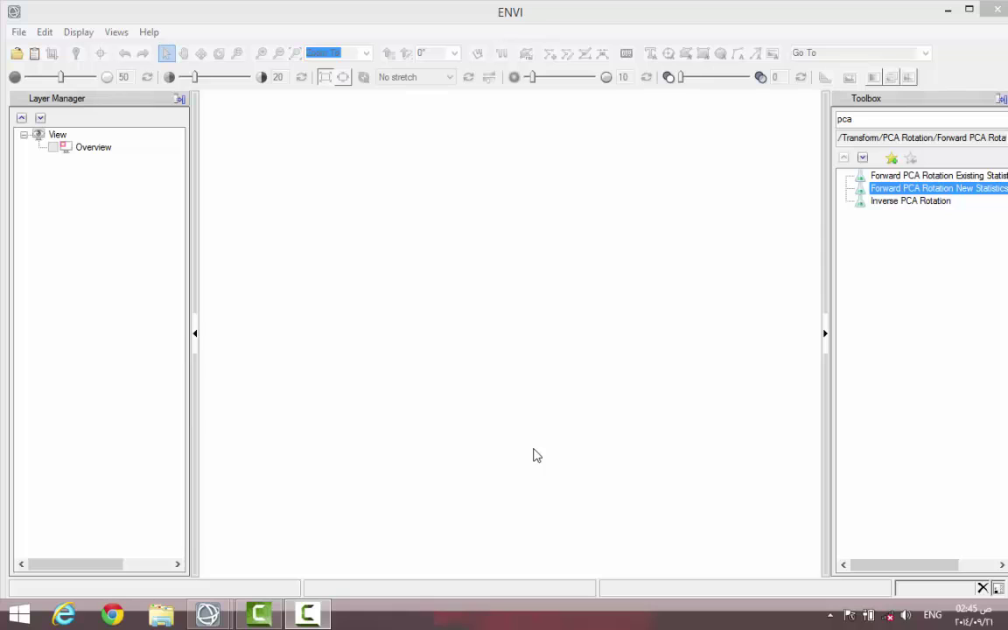
Open the SR3 TIF image from the SR3 folder in the empty view.
left_click(20, 32)
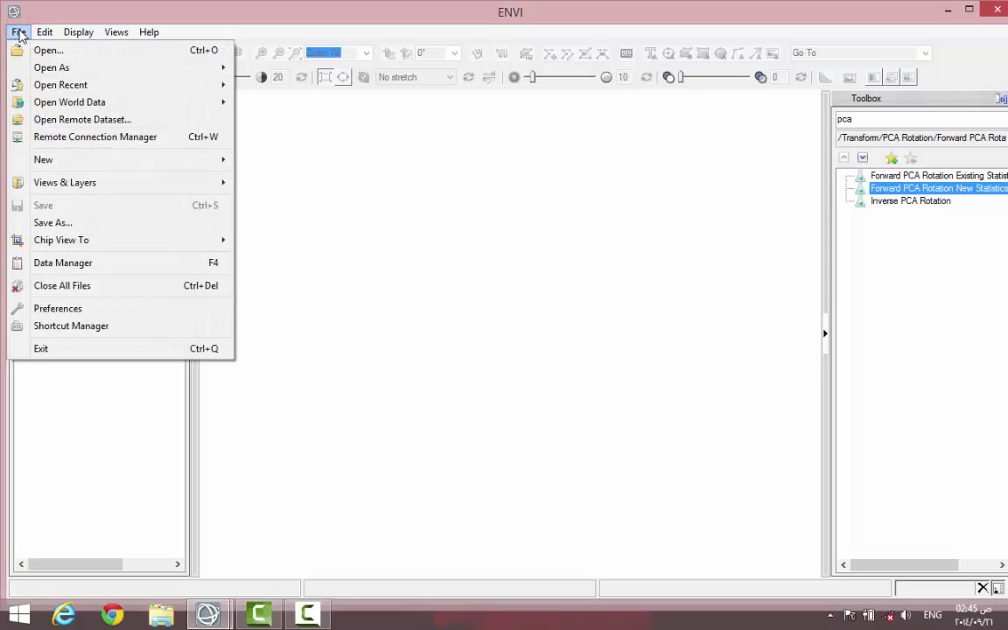
left_click(31, 51)
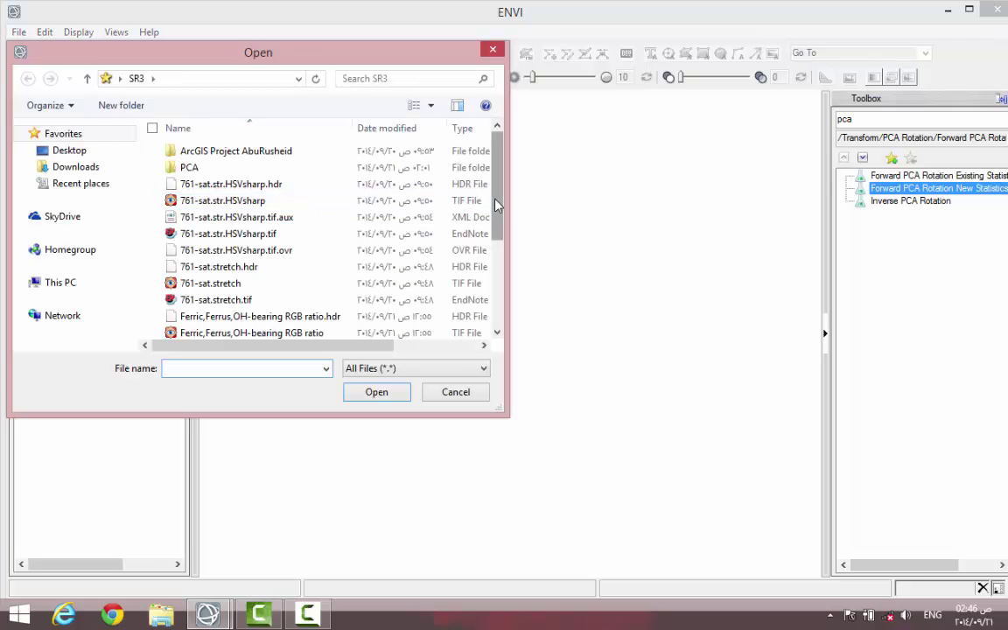
left_click_drag(497, 175, 501, 302)
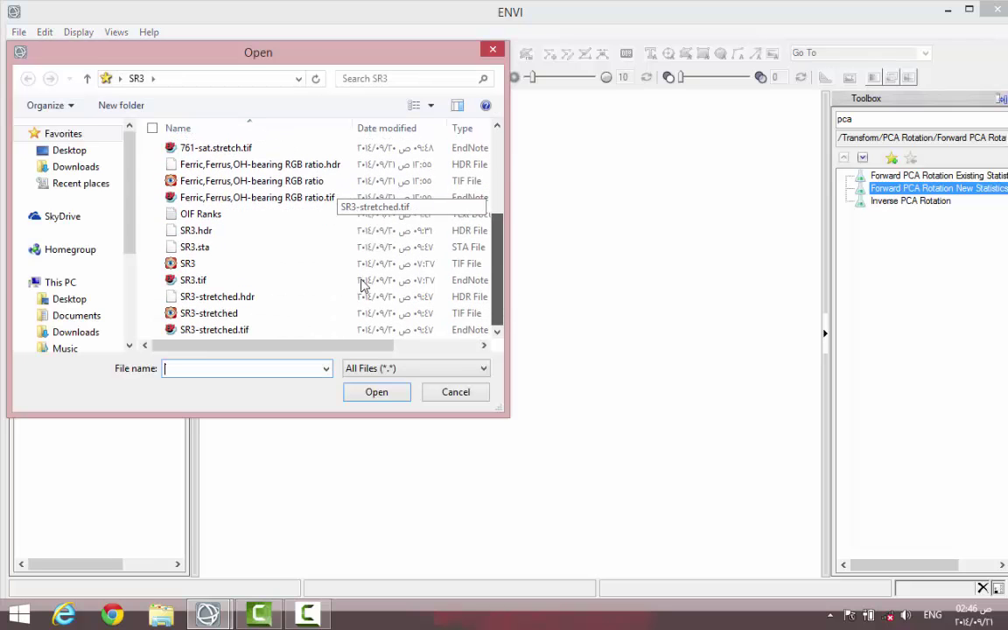
left_click(241, 267)
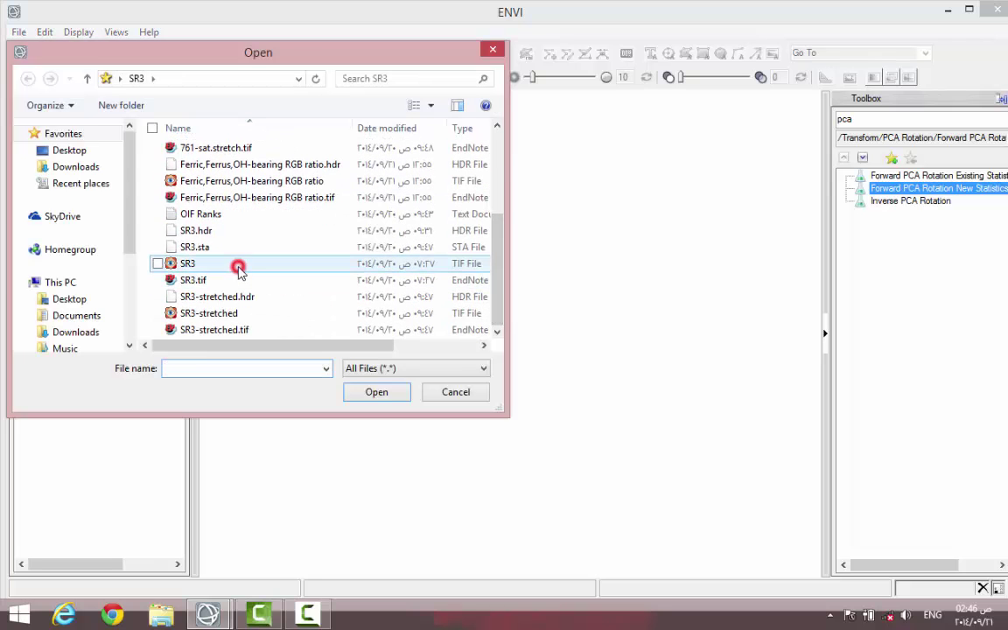
left_click(385, 395)
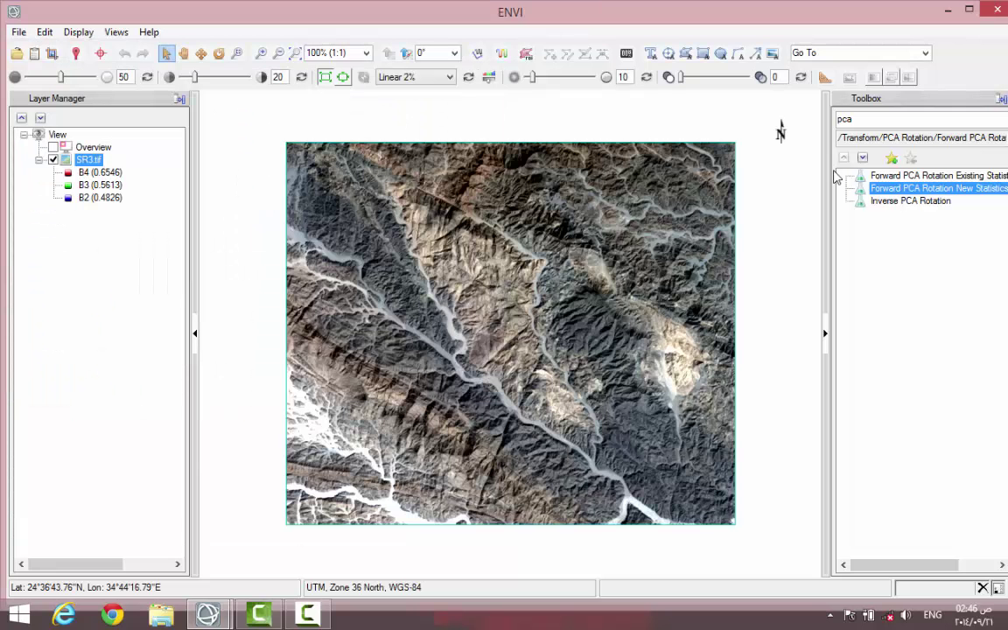
Search the toolbox for MNF and start Forward MNF Estimate Noise Statistics with SR3.tif as the input file.
left_click(873, 118)
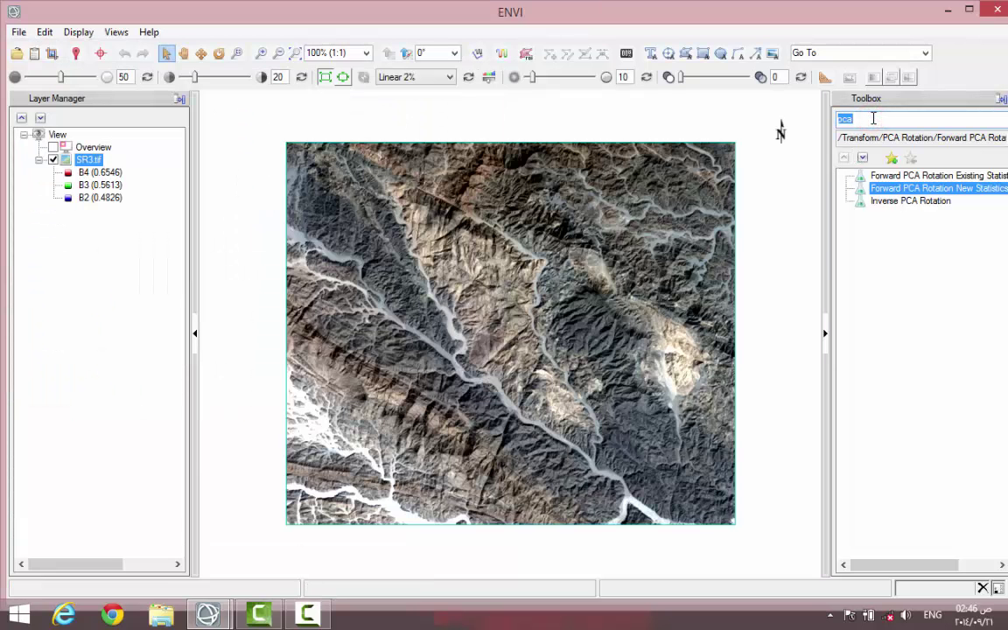
type("MNF")
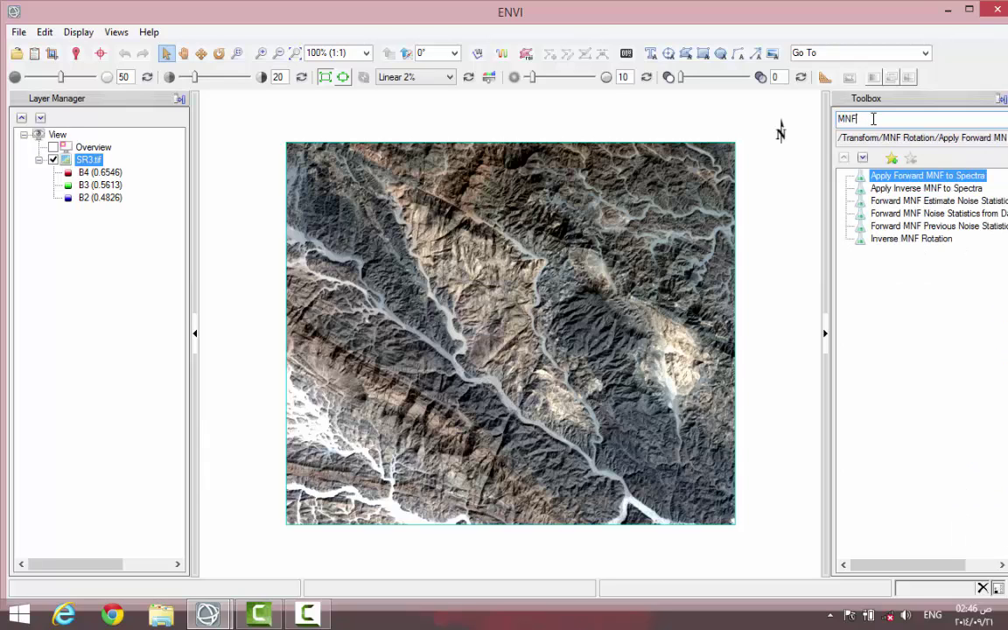
left_click(885, 203)
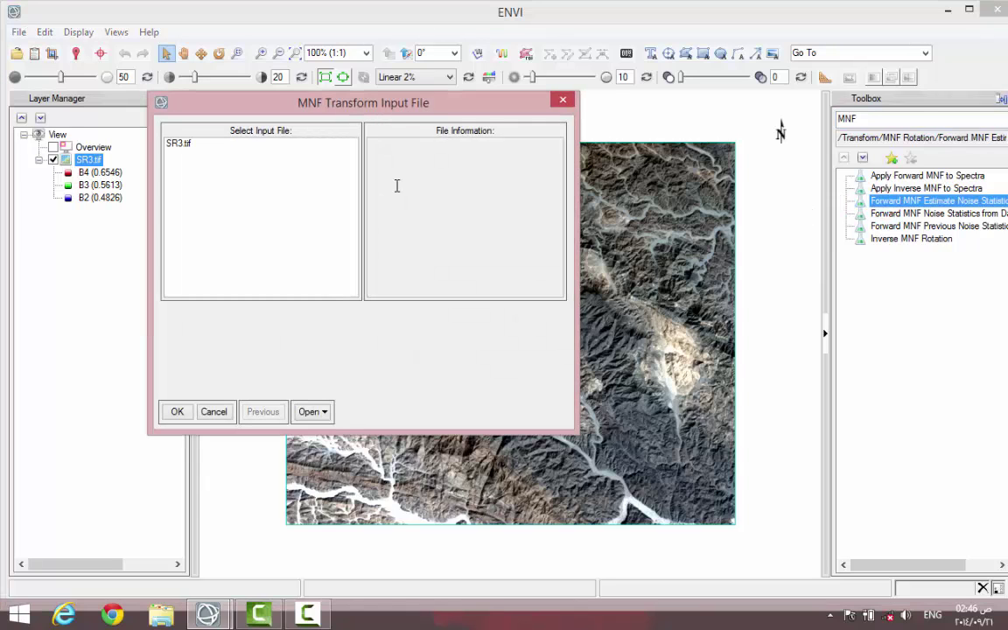
left_click(172, 143)
left_click(177, 411)
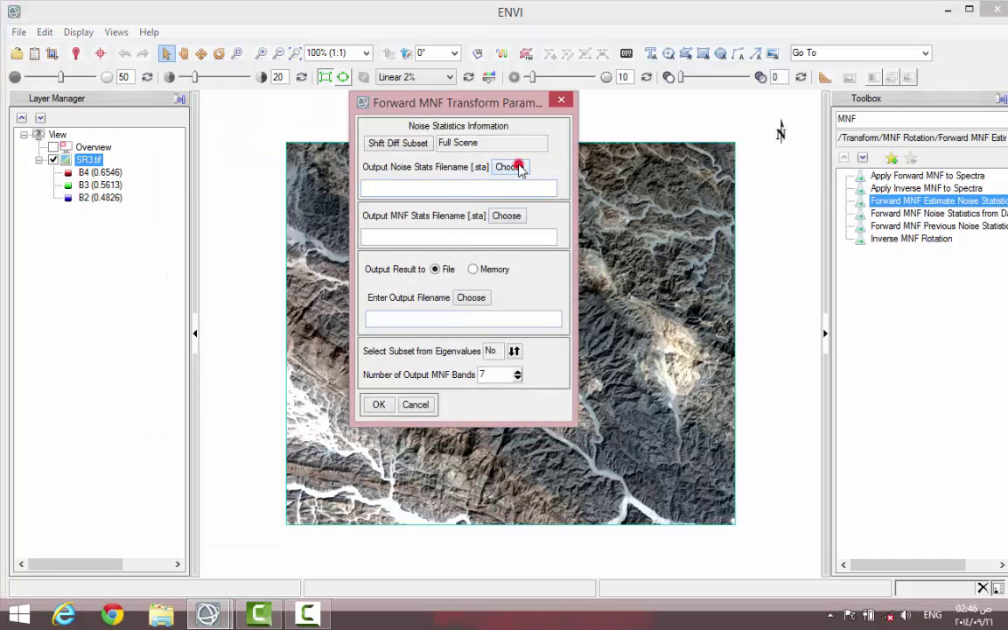
Create an MNF folder inside SR3 and set the output noise statistics file to Noise in it.
left_click(518, 167)
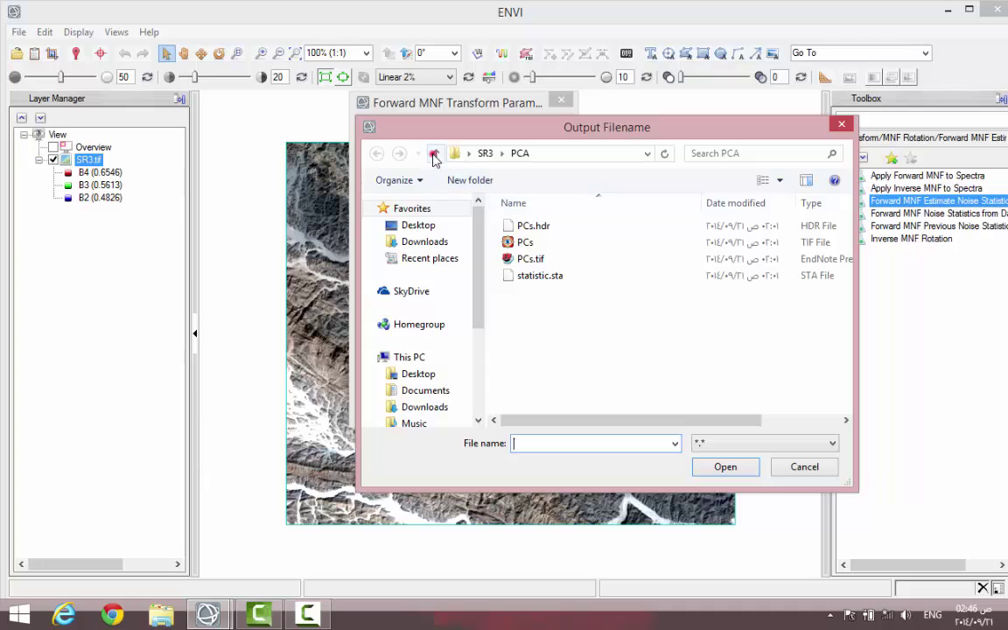
left_click(434, 155)
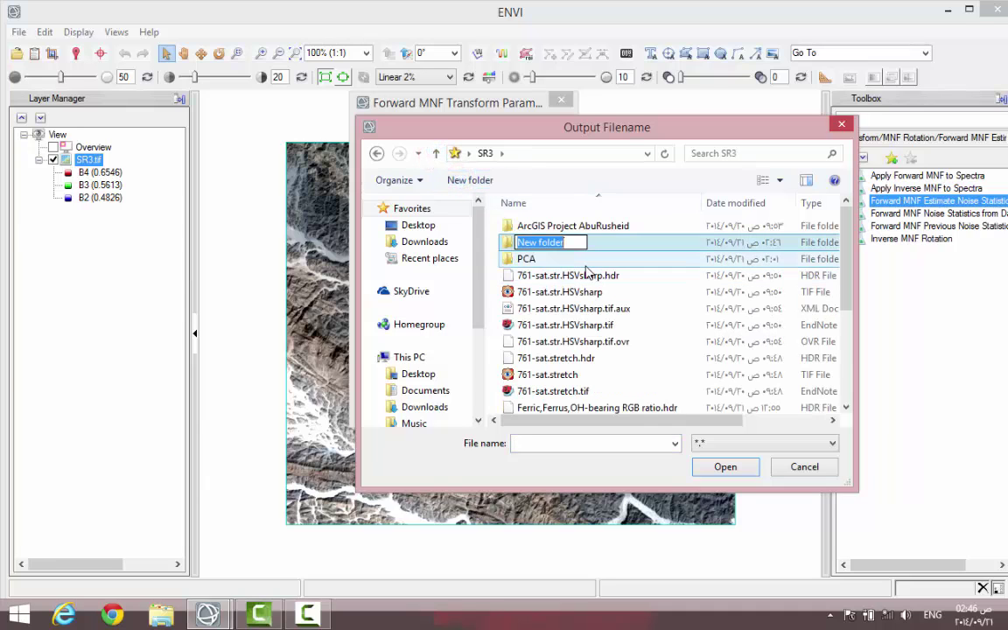
type("MNF")
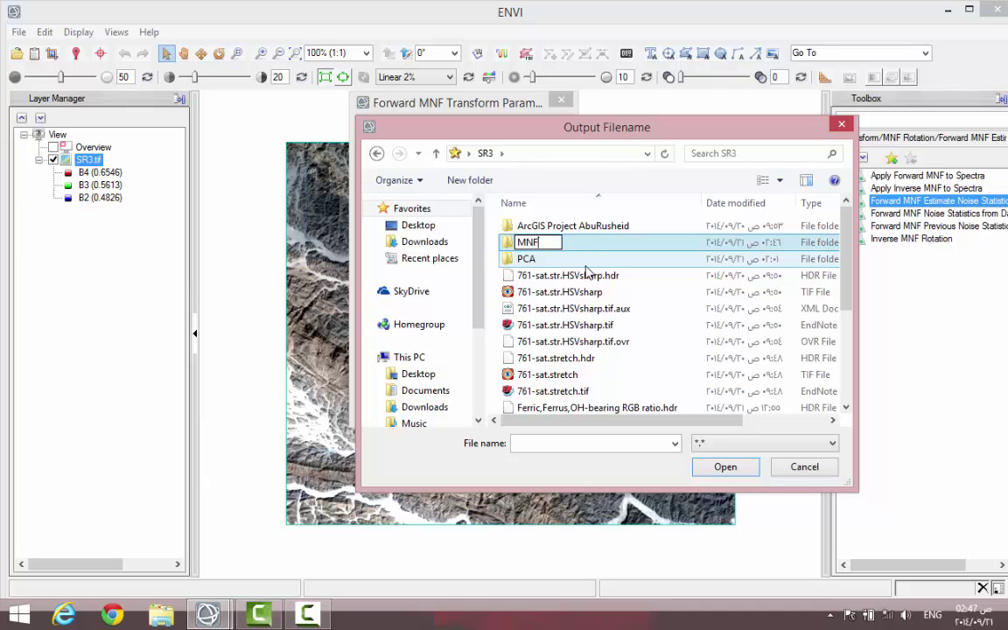
left_click(506, 244)
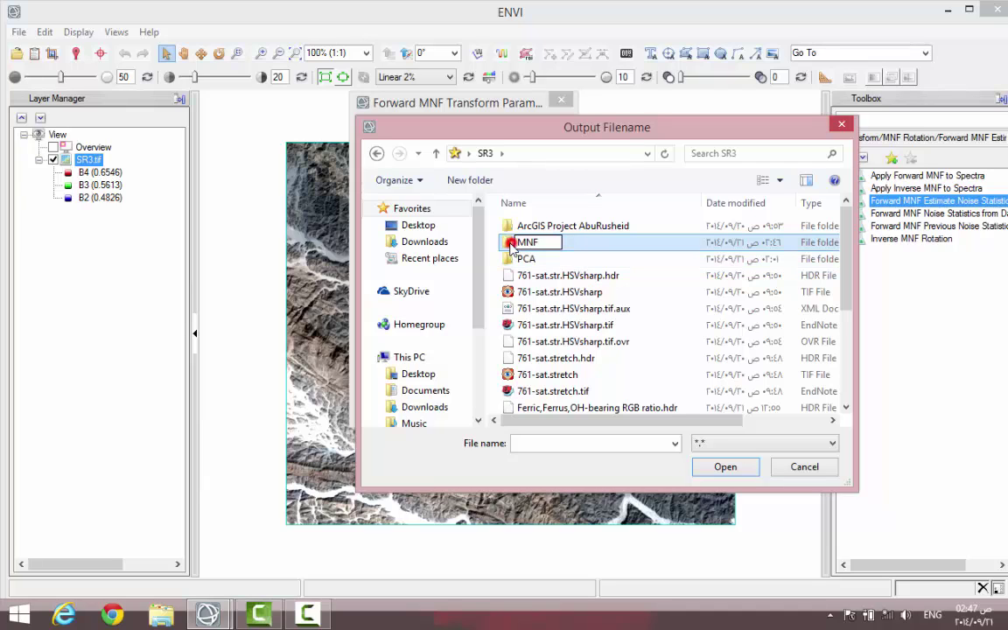
double_click(506, 245)
left_click(543, 442)
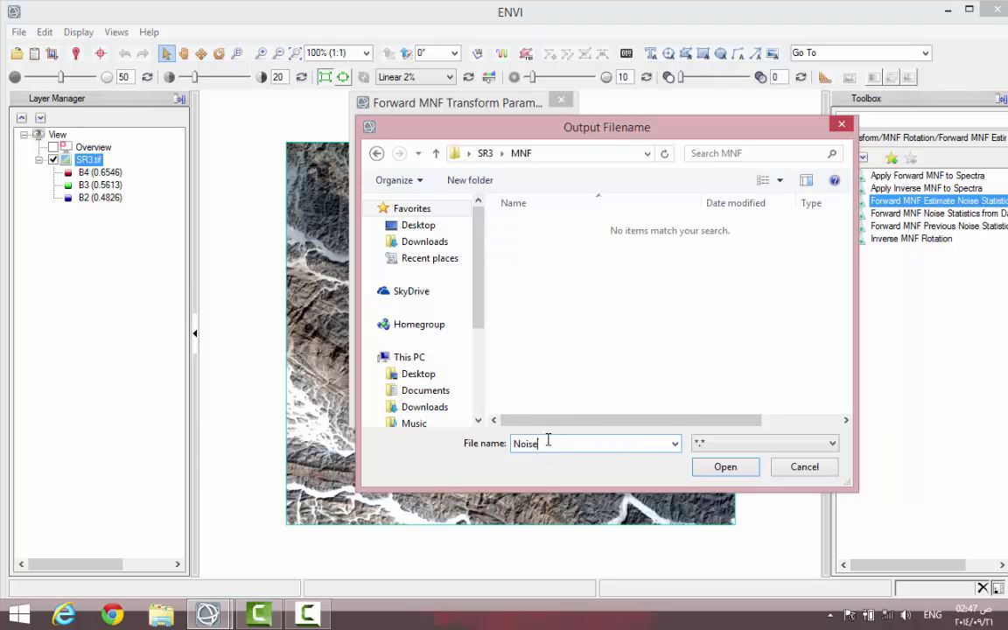
left_click(725, 467)
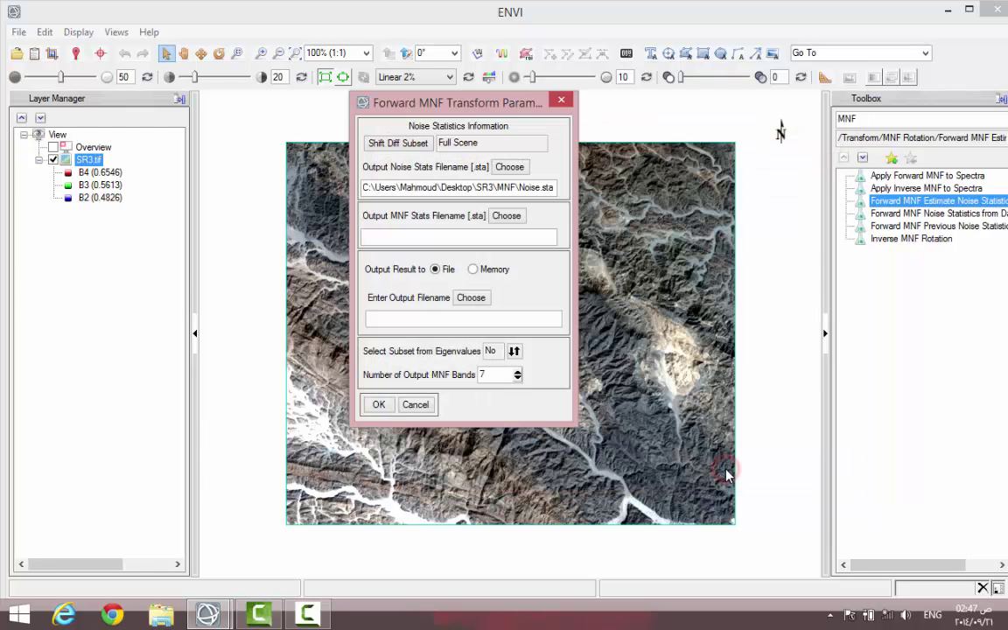
Set the output MNF statistics file to Eigenvalues in the MNF folder.
left_click(514, 218)
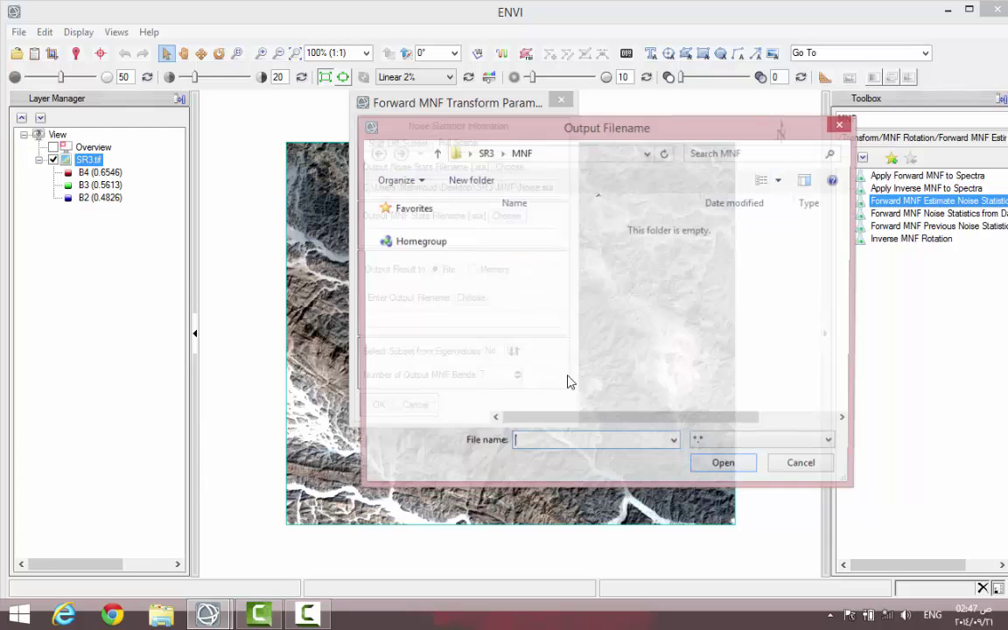
left_click(560, 444)
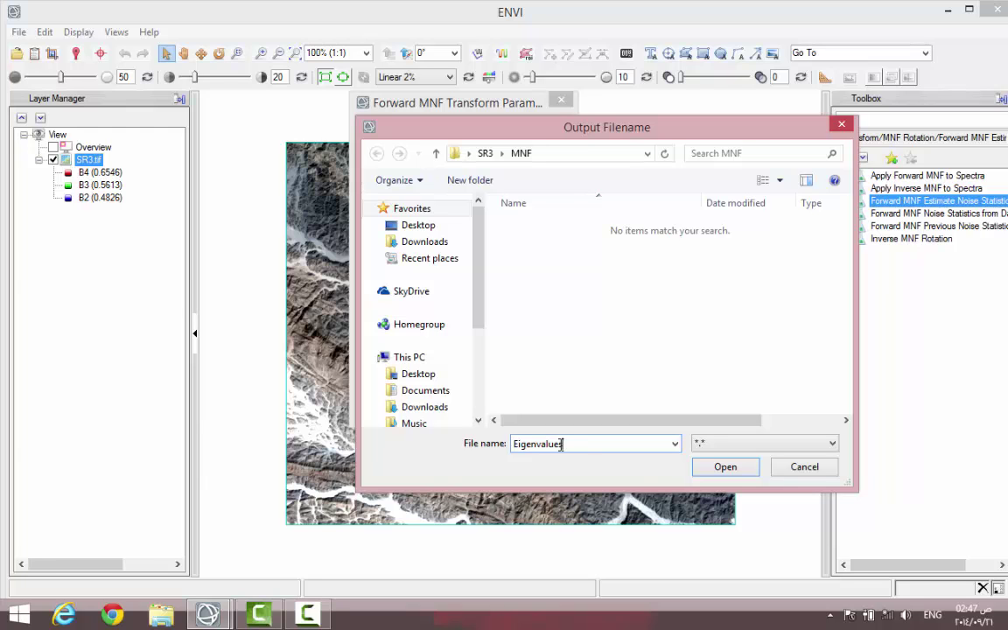
left_click(726, 467)
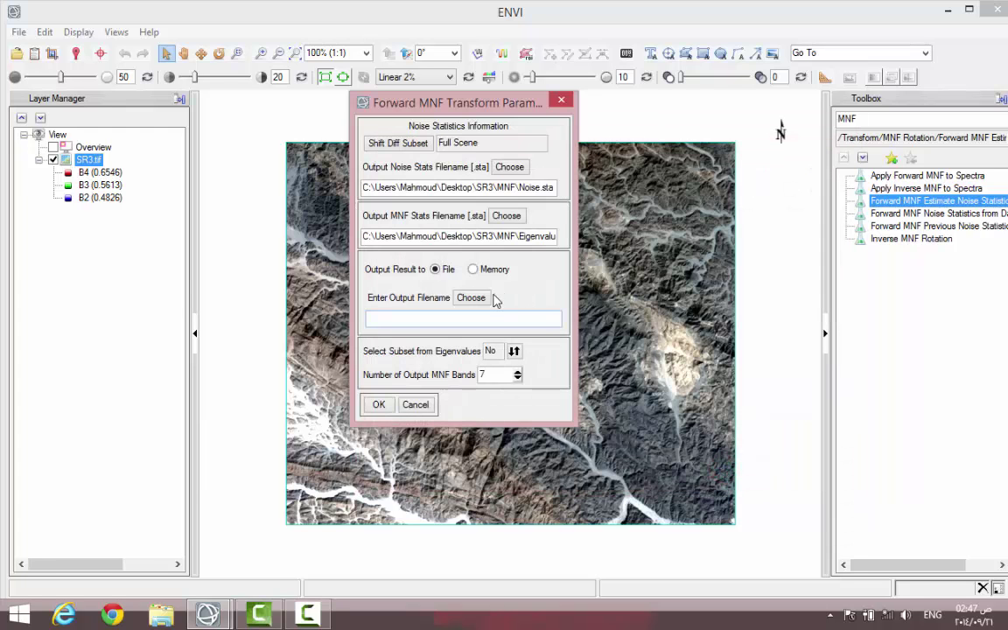
Set the transform's output image file to Eigenimages.tif in the Desktop's SR3\MNF folder.
left_click(484, 299)
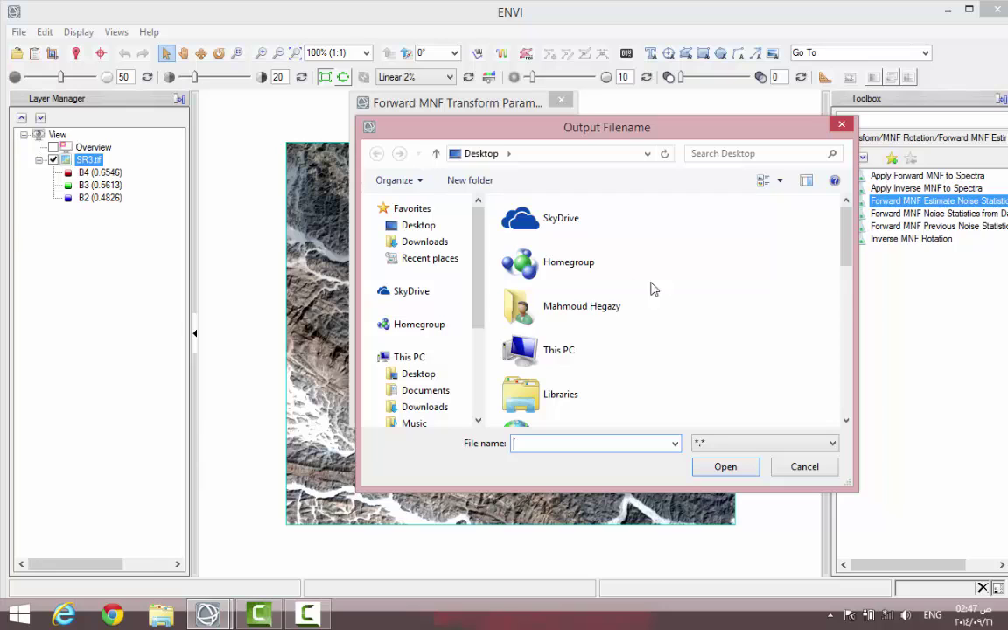
left_click_drag(844, 308, 788, 317)
double_click(551, 229)
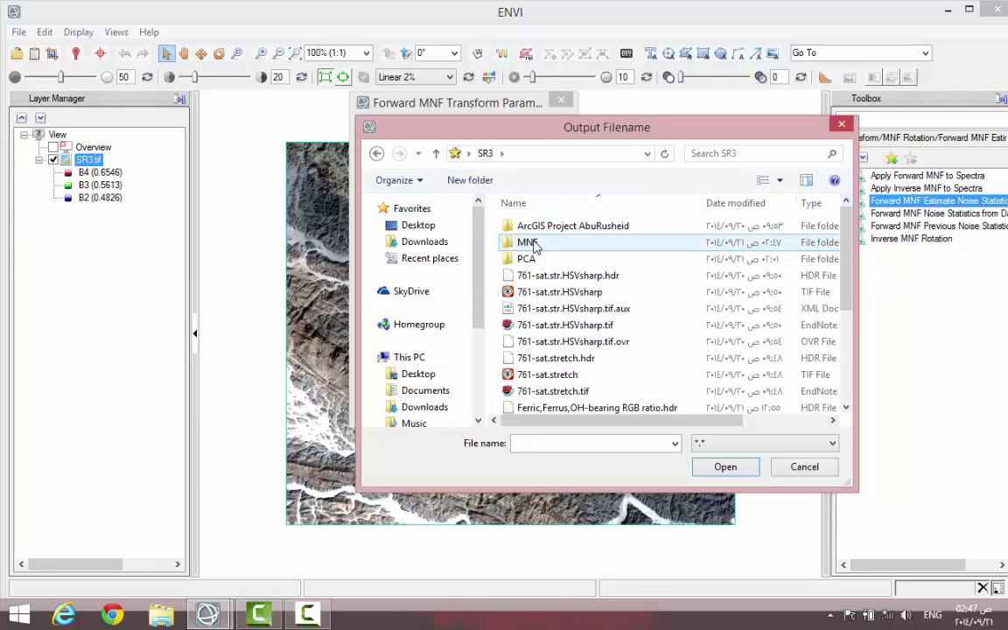
double_click(534, 243)
left_click(562, 443)
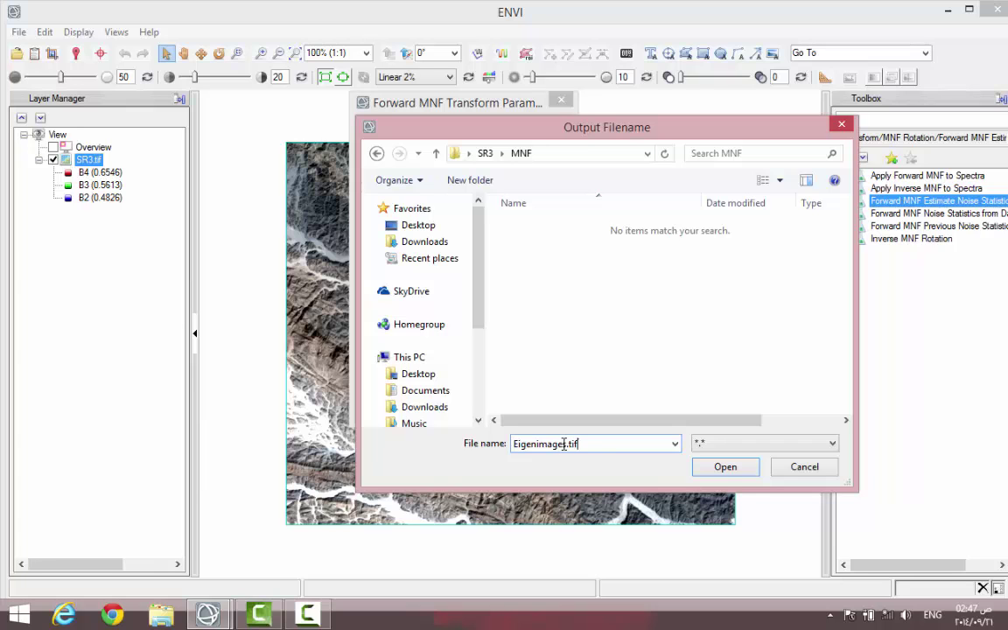
left_click(722, 470)
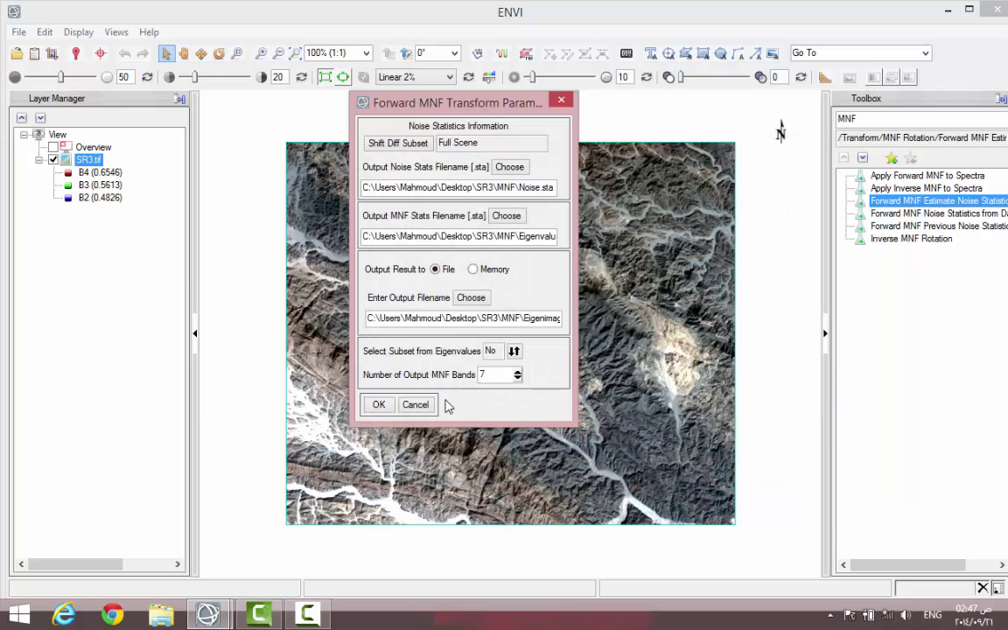
Run the forward MNF transform with 7 output bands and close the MNF Eigenvalues plot.
left_click(382, 405)
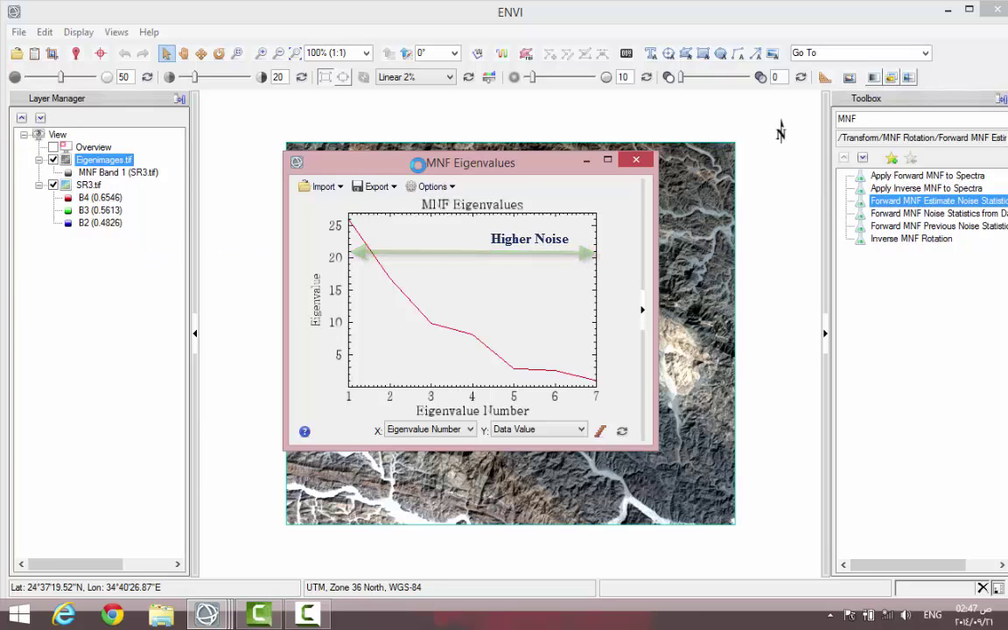
left_click_drag(418, 165, 439, 109)
left_click(652, 105)
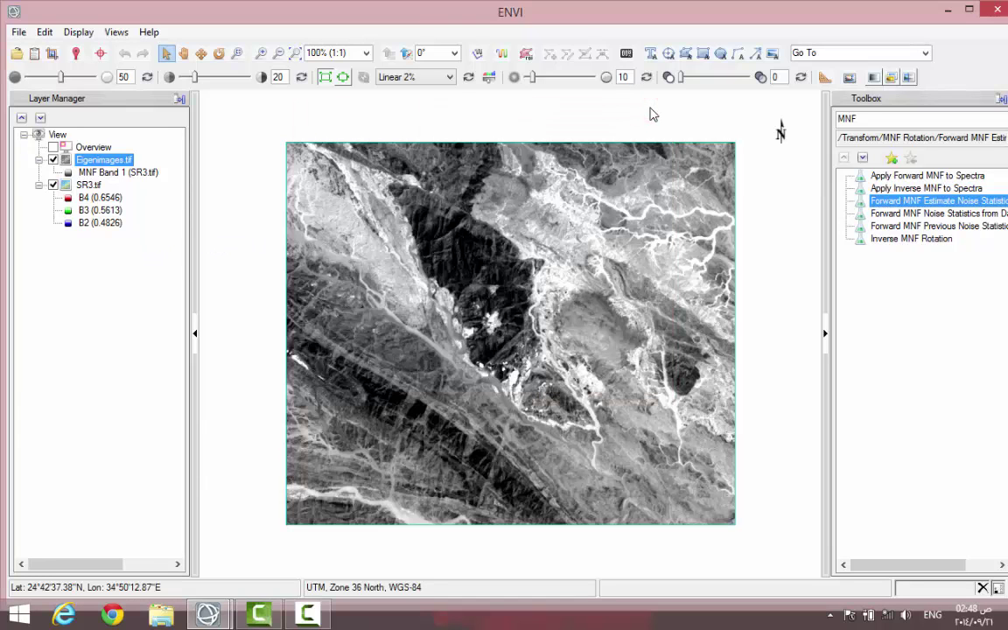
Load MNF Band 1 of Eigenimages.tif from the Data Manager as a grayscale layer.
left_click(34, 54)
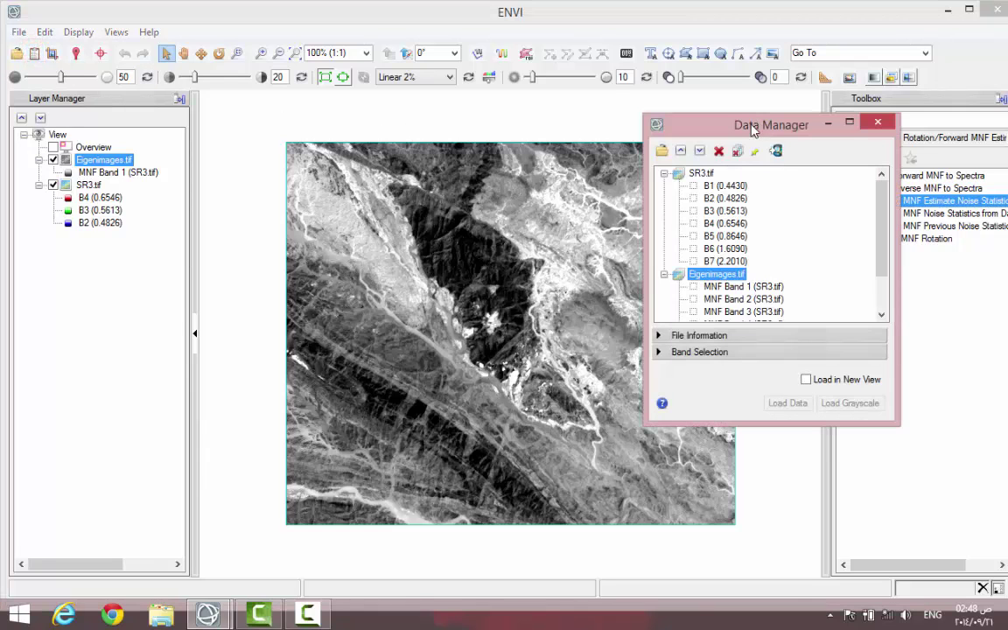
left_click_drag(752, 128, 869, 113)
left_click_drag(998, 210, 972, 271)
left_click(840, 220)
right_click(844, 221)
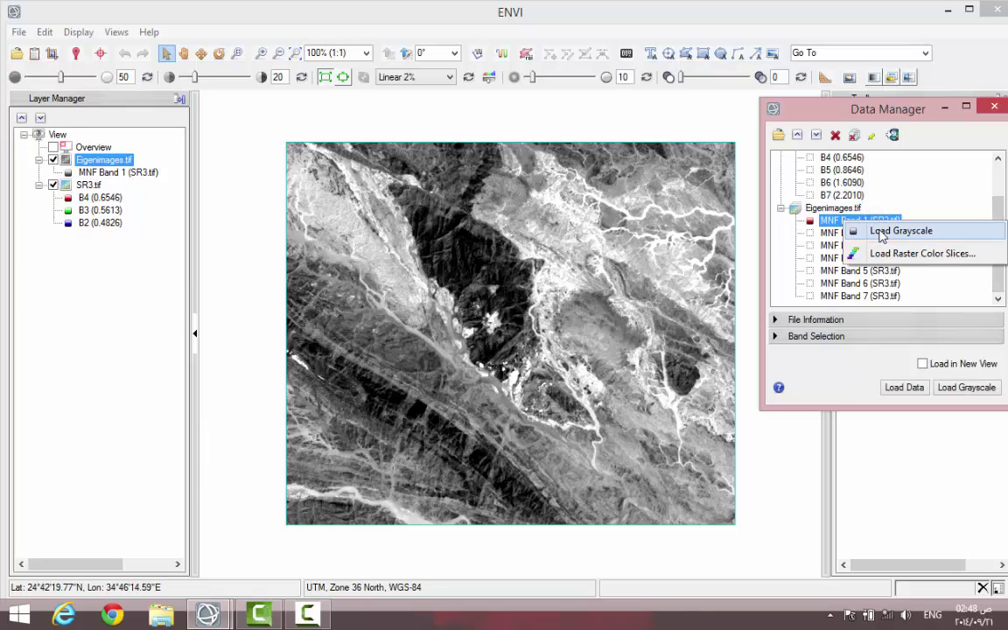
left_click(882, 233)
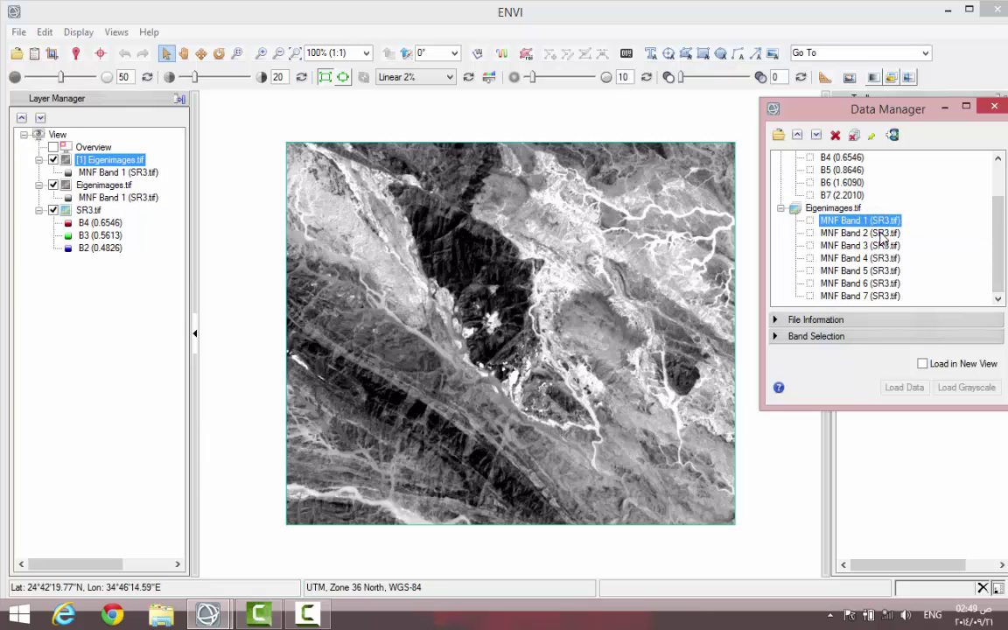
Load MNF Bands 2, 3 and 4 of Eigenimages.tif as separate grayscale layers.
right_click(821, 232)
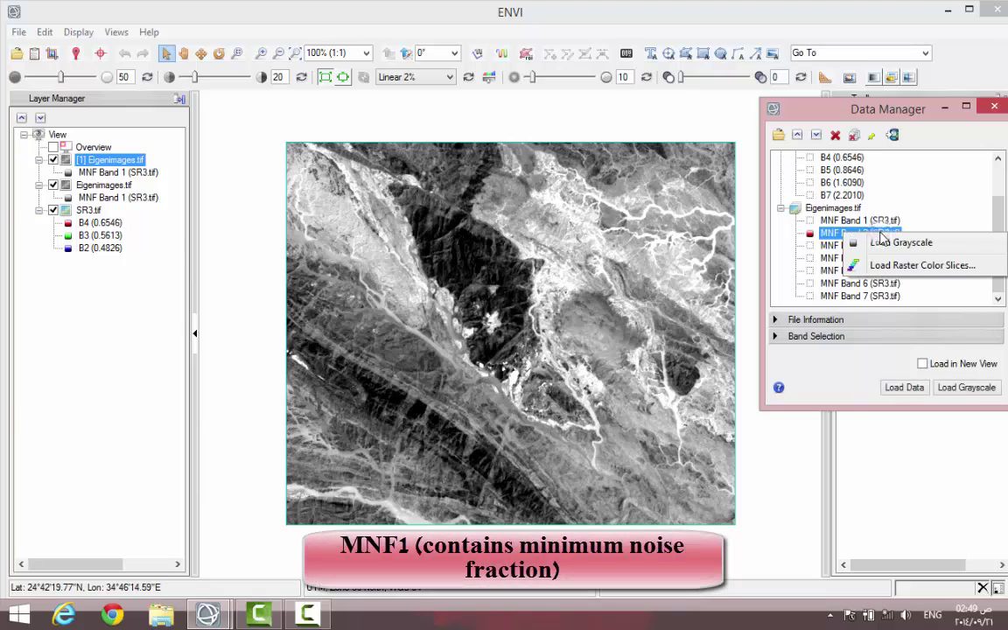
left_click(845, 242)
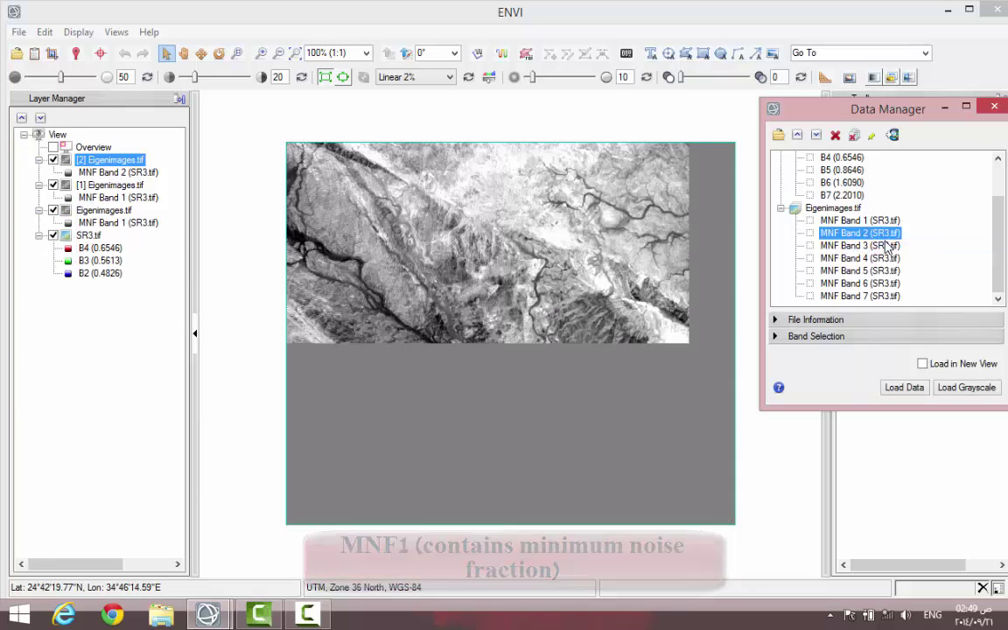
right_click(888, 248)
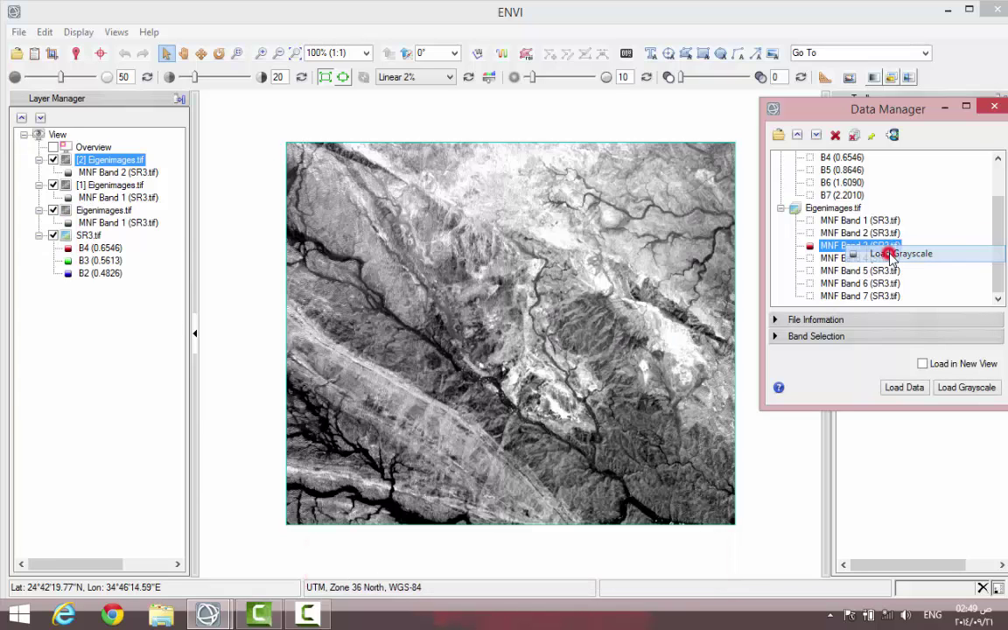
left_click(888, 253)
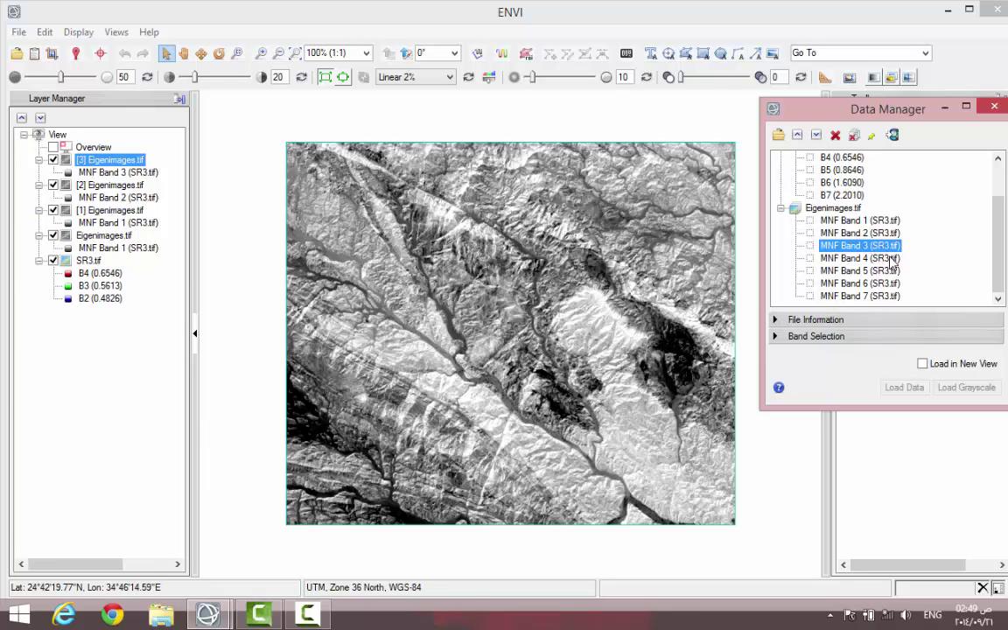
right_click(891, 259)
left_click(896, 269)
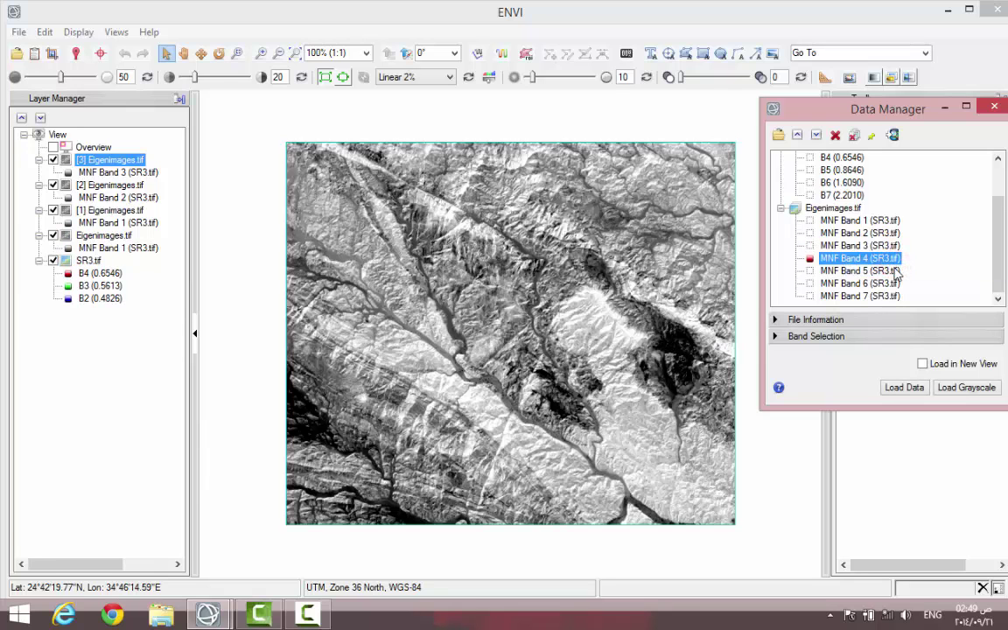
Load MNF Bands 5, 6 and 7 of Eigenimages.tif as separate grayscale layers.
right_click(889, 271)
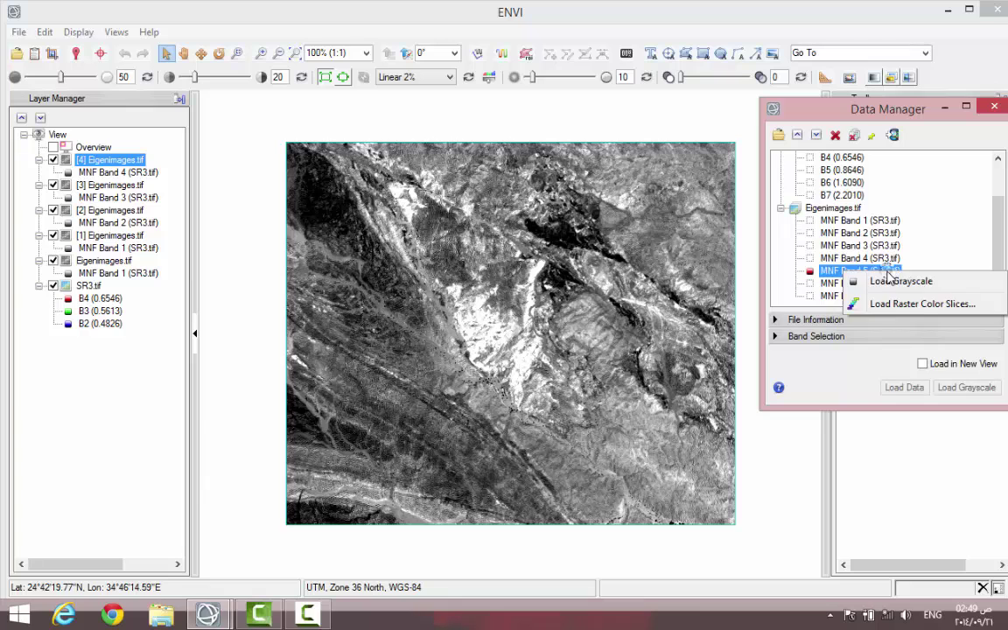
left_click(891, 280)
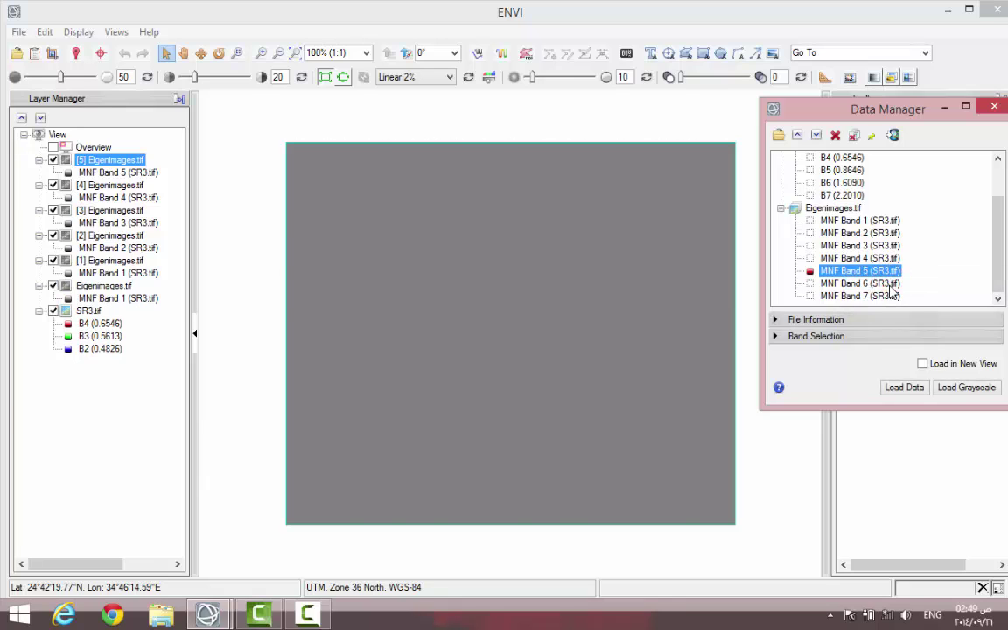
left_click(872, 283)
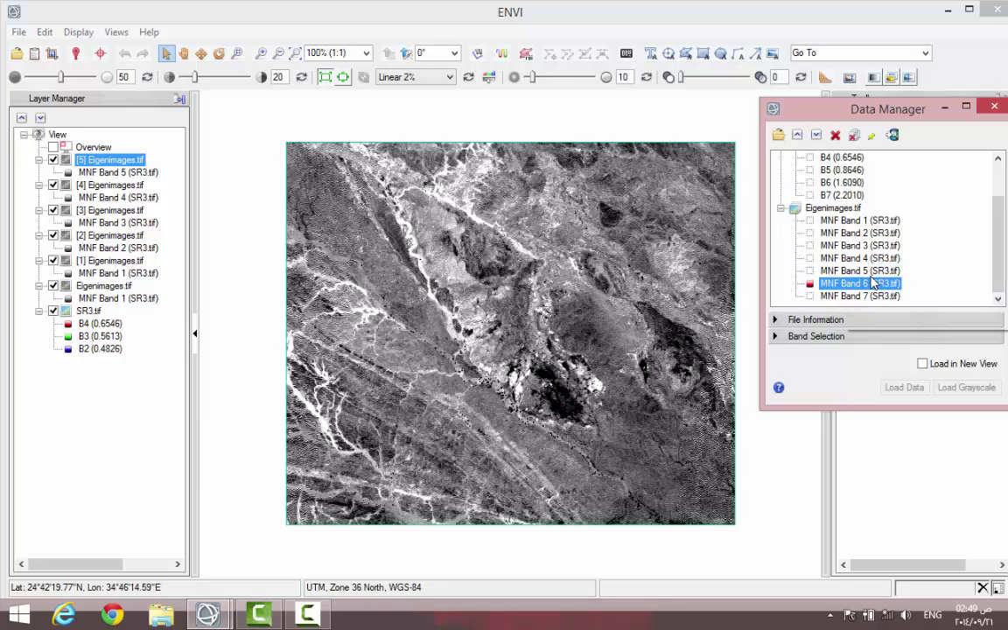
right_click(871, 283)
left_click(873, 296)
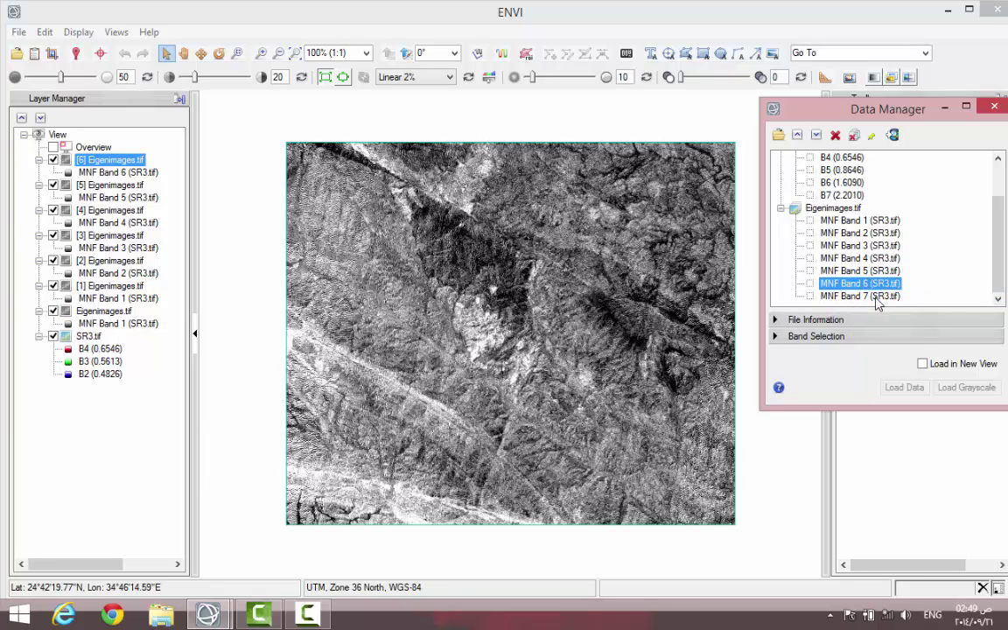
left_click(878, 297)
right_click(878, 298)
left_click(884, 312)
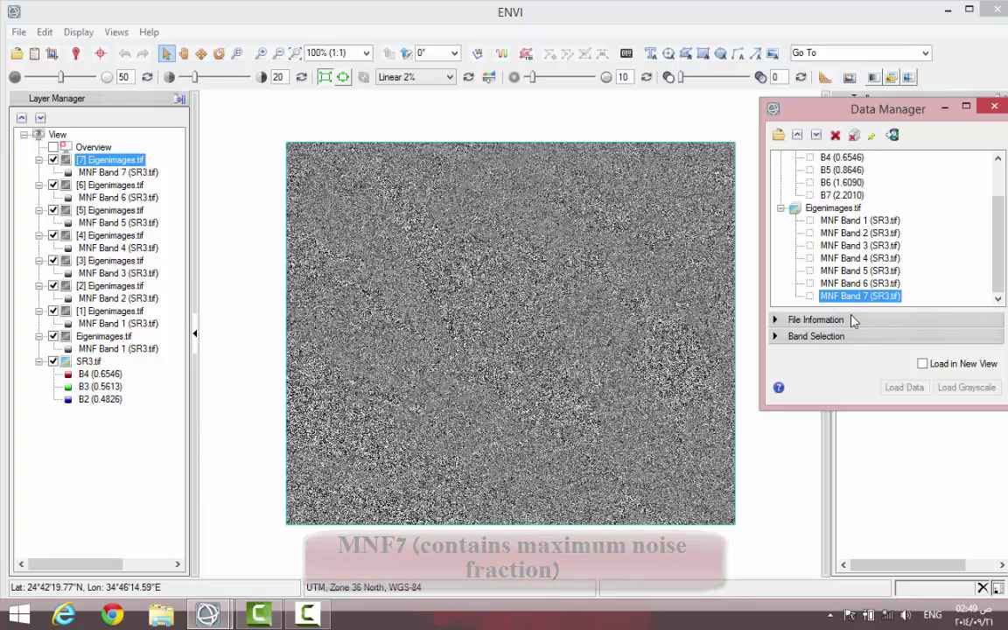
Load an RGB composite of Eigenimages.tif with MNF Band 1 as red, Band 2 as green and Band 3 as blue.
left_click(775, 337)
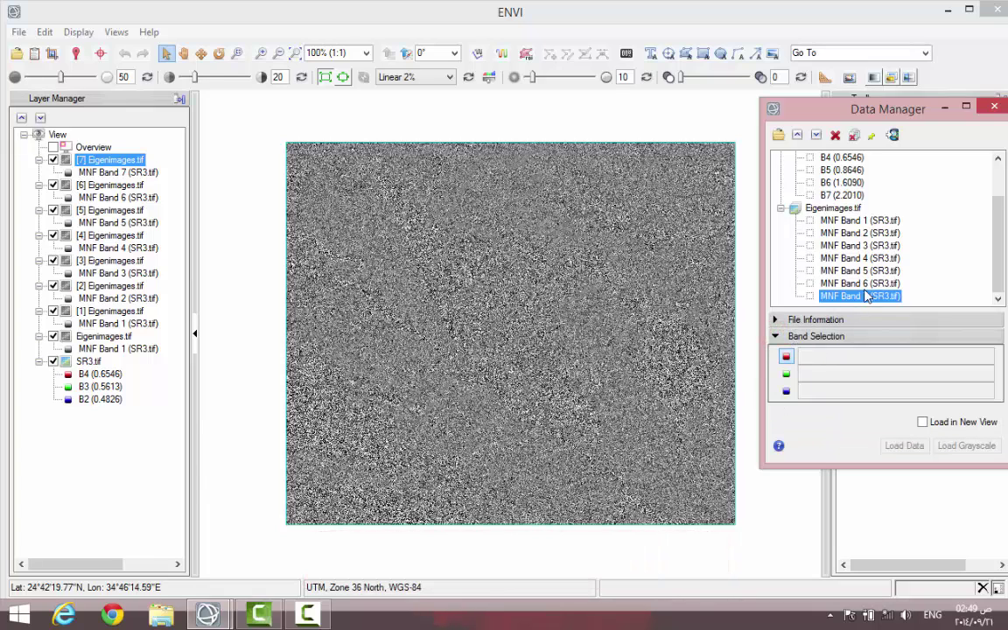
left_click(886, 221)
left_click(884, 232)
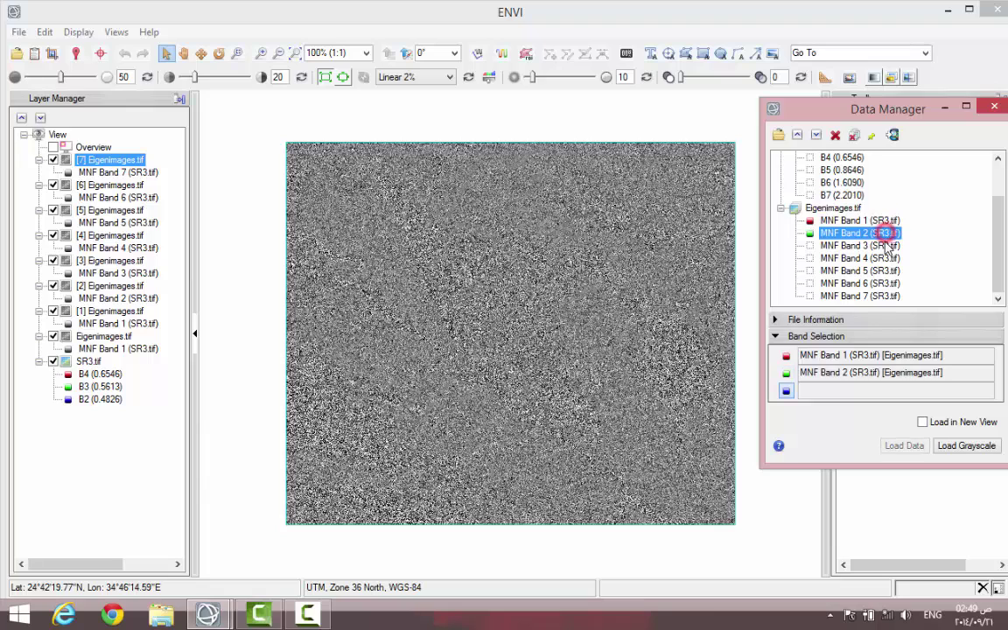
left_click(884, 246)
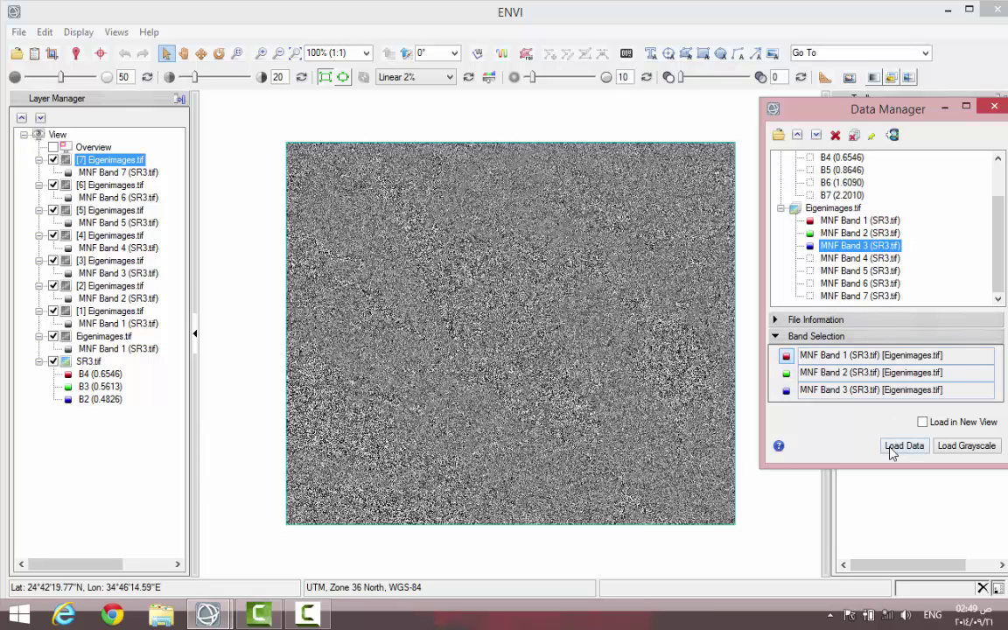
left_click(891, 448)
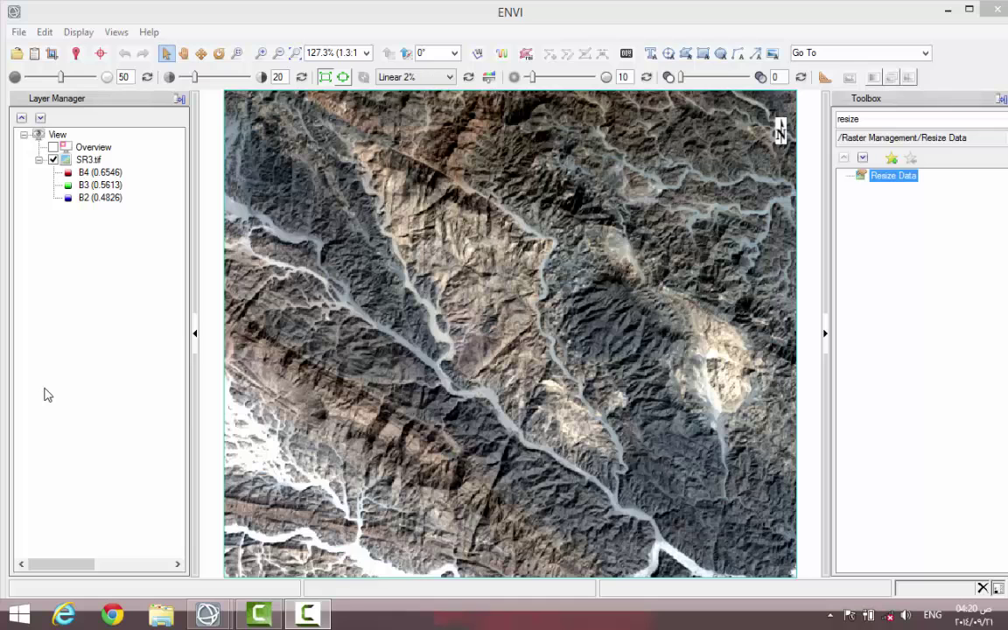
Open the 761-sat.str.HSVsharp TIF image from the SR3 folder.
left_click(16, 52)
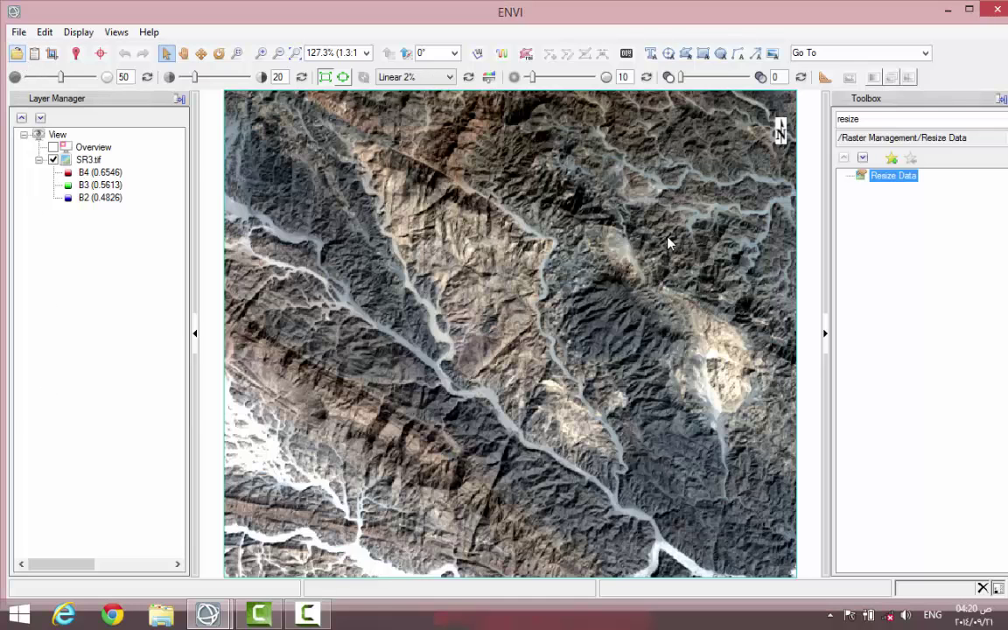
scroll(499, 210, "down", 1)
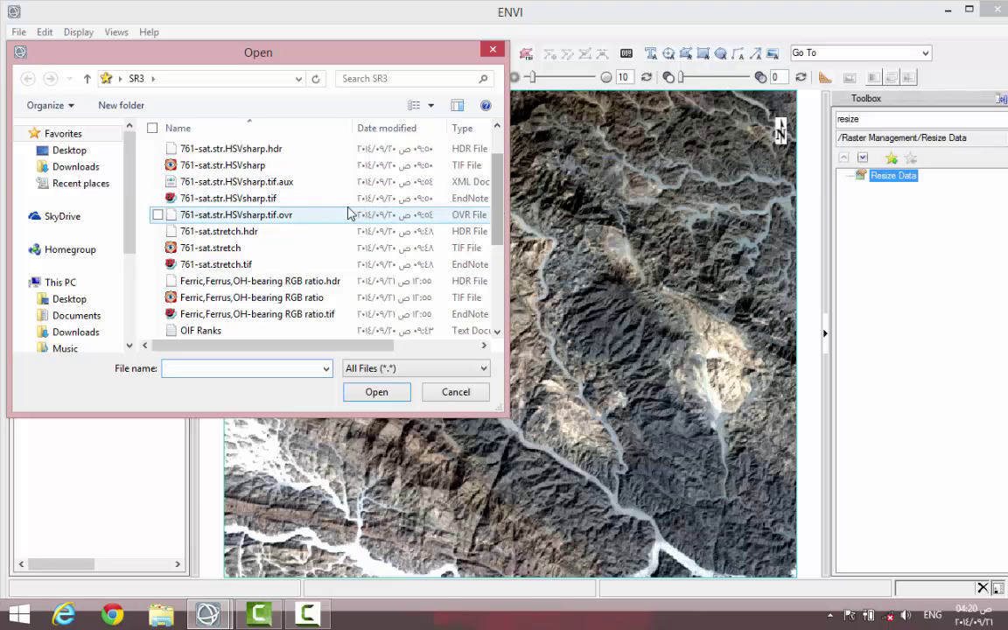
left_click(253, 165)
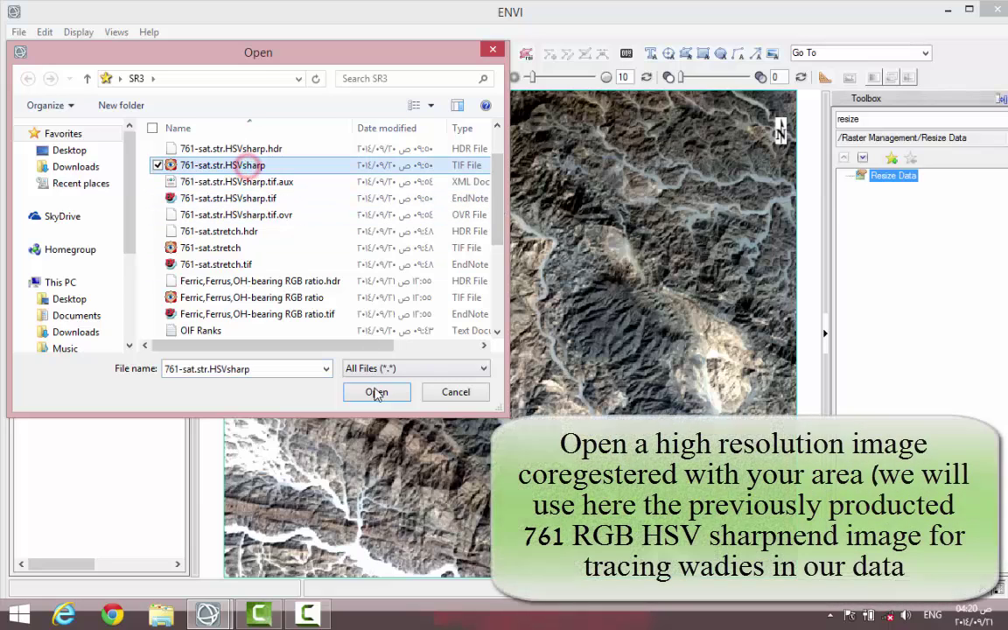
left_click(376, 392)
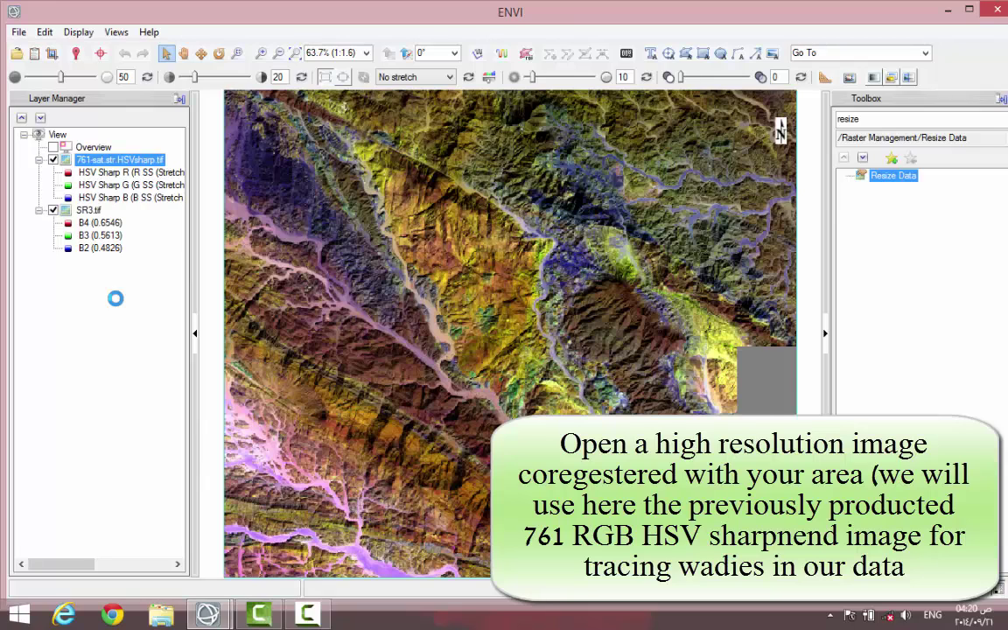
Draw a multi-part polygon ROI on the 761 HSV-sharpened image, tracing the main wadis' edges so they are left out of the filled area.
left_click(525, 54)
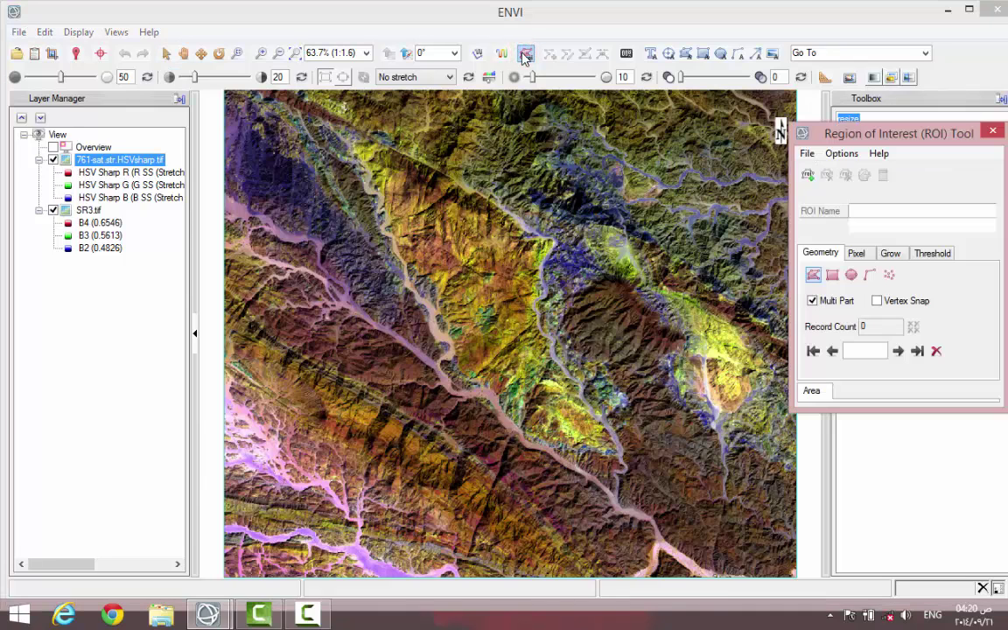
left_click(813, 274)
left_click(814, 301)
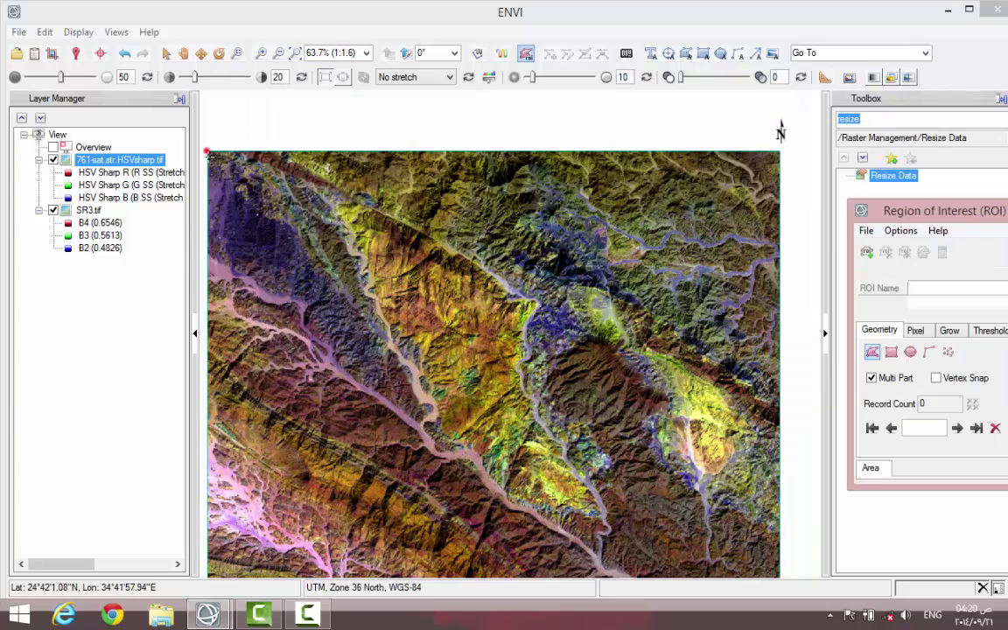
left_click(206, 151)
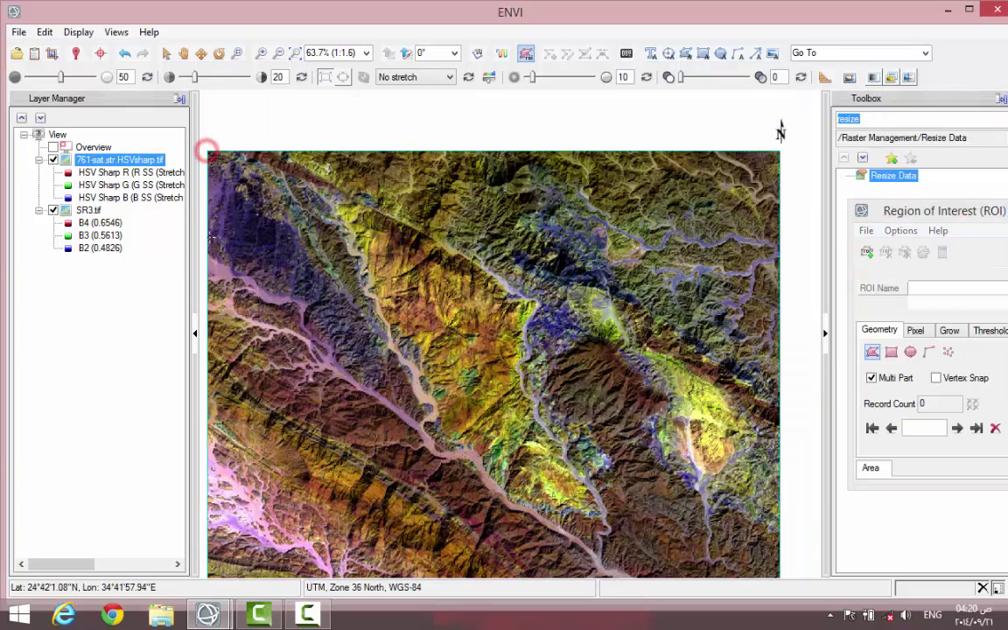
left_click(207, 252)
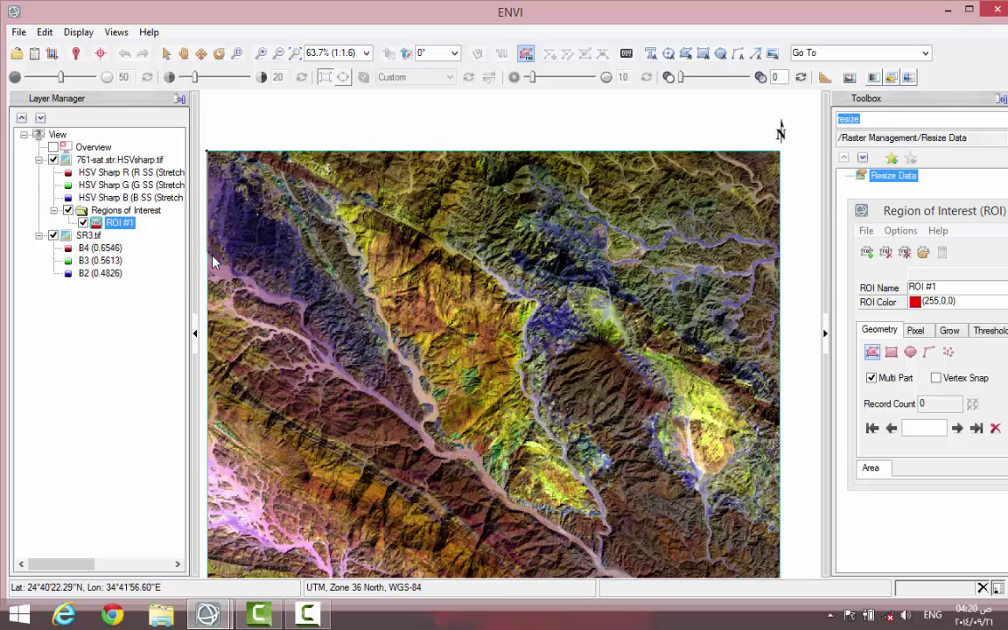
left_click(212, 255)
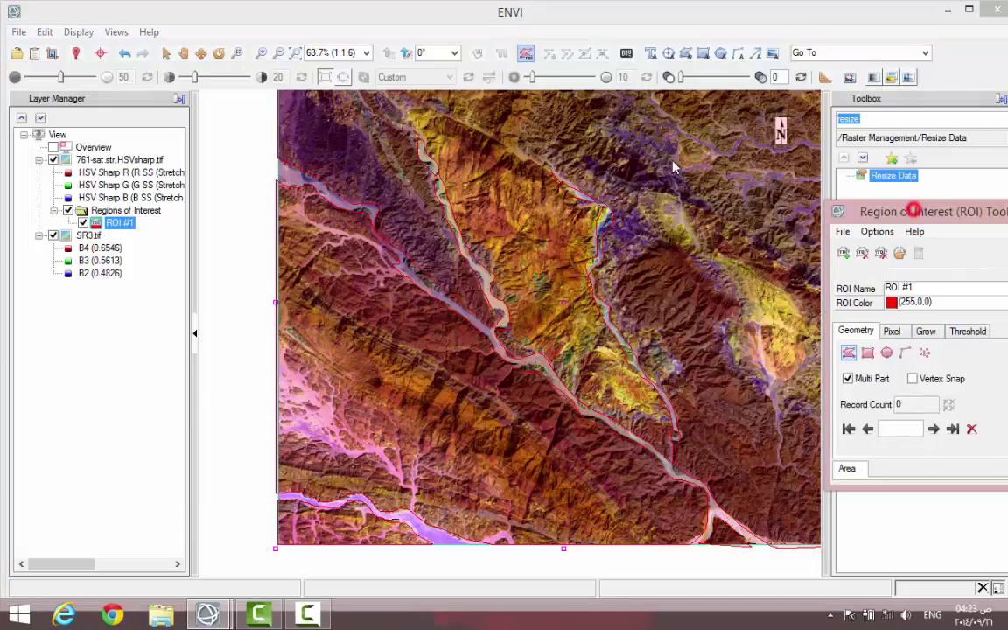
left_click_drag(943, 222, 647, 167)
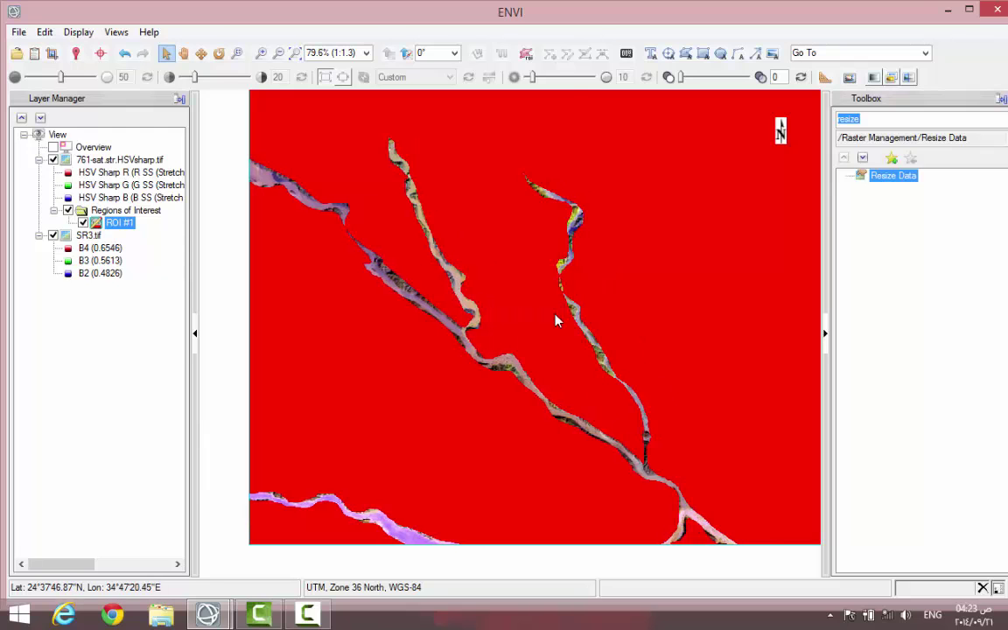
scroll(555, 320, "up", 1)
scroll(555, 321, "down", 2)
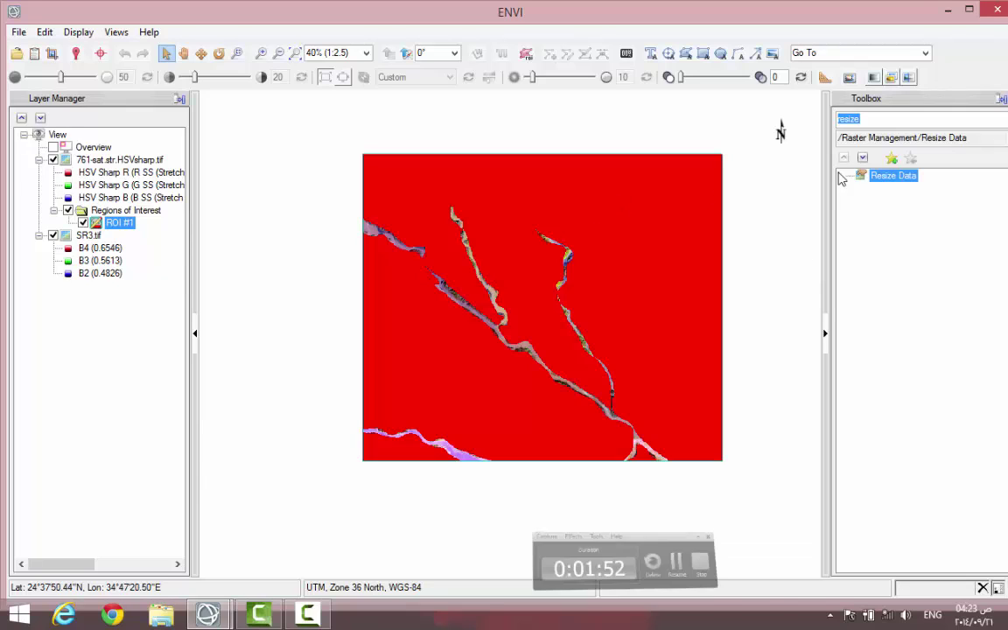
Find the Build Mask tool and start a mask definition with SR3.tif as the input file.
left_click(874, 118)
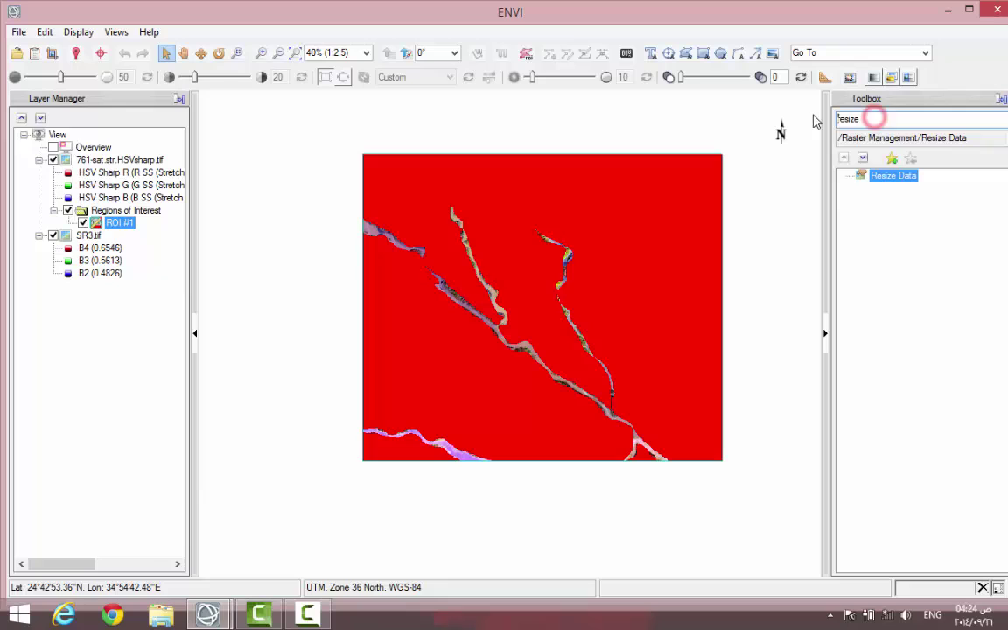
double_click(862, 119)
type("mask")
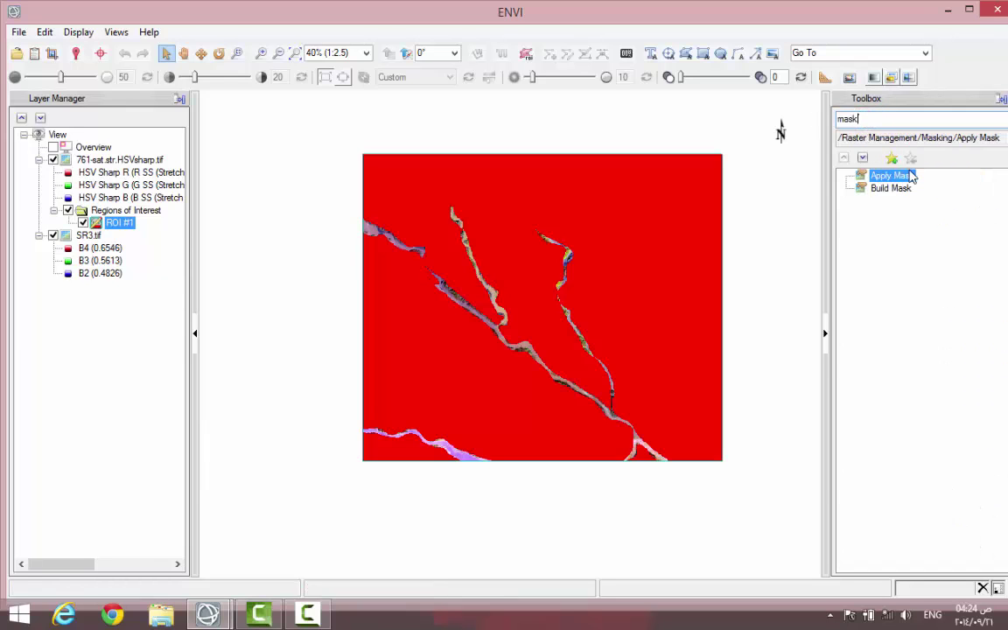
double_click(906, 189)
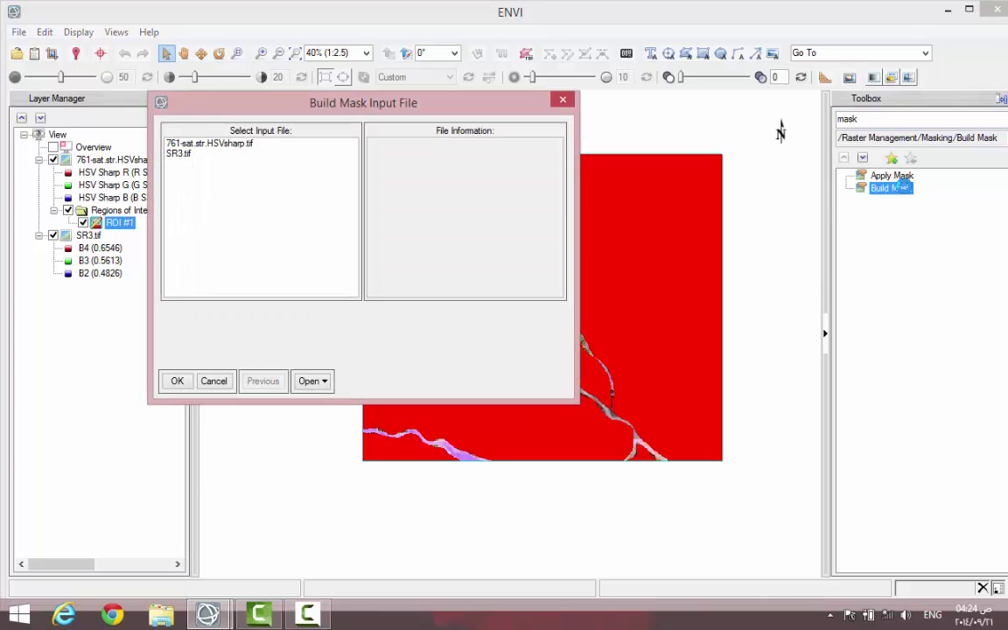
left_click(179, 154)
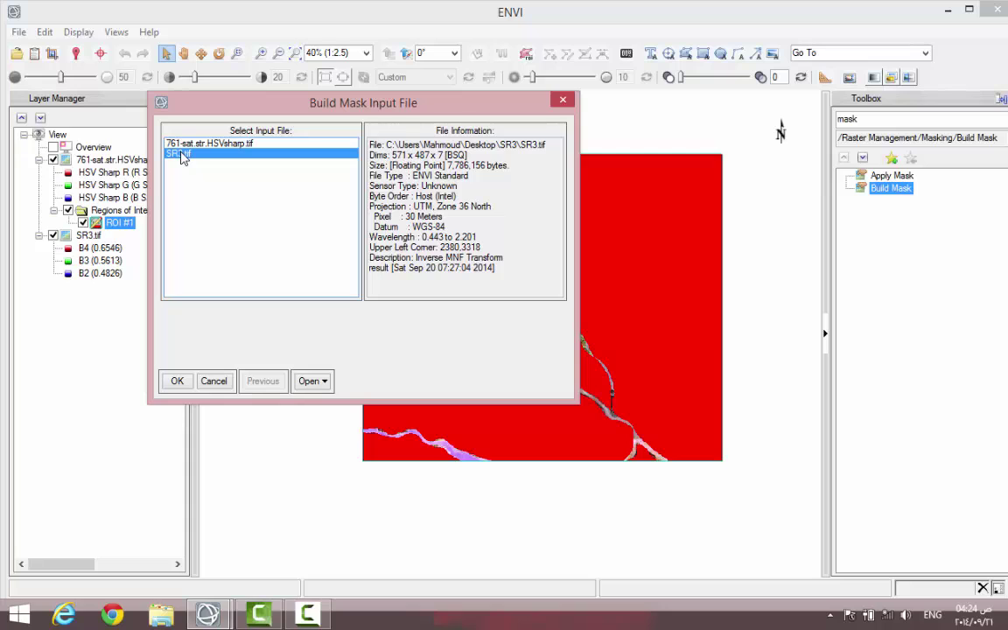
left_click(177, 381)
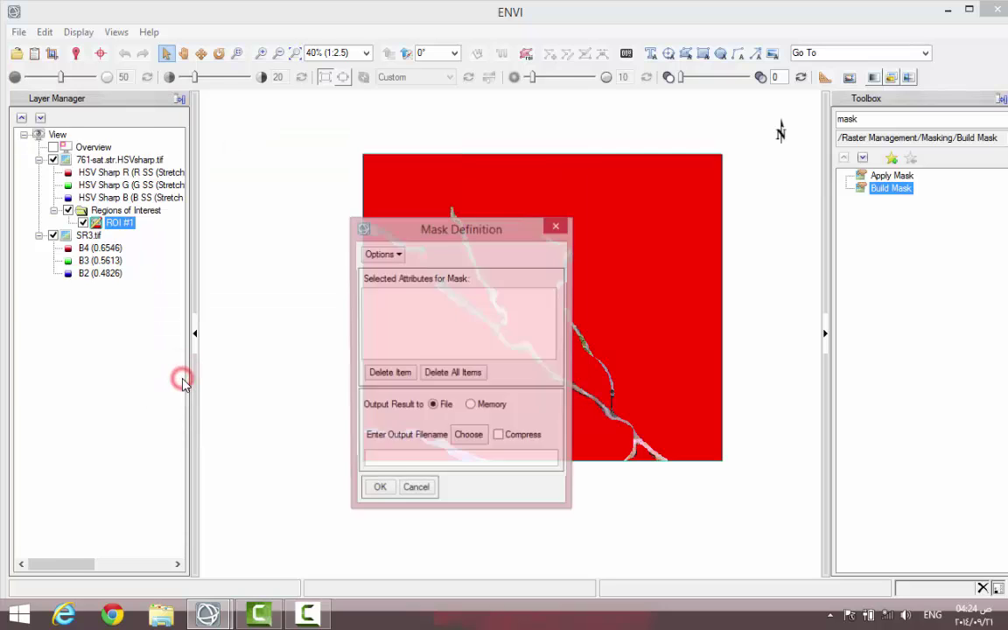
Import ROI #1 into the mask definition as the attribute that defines the mask.
left_click(398, 254)
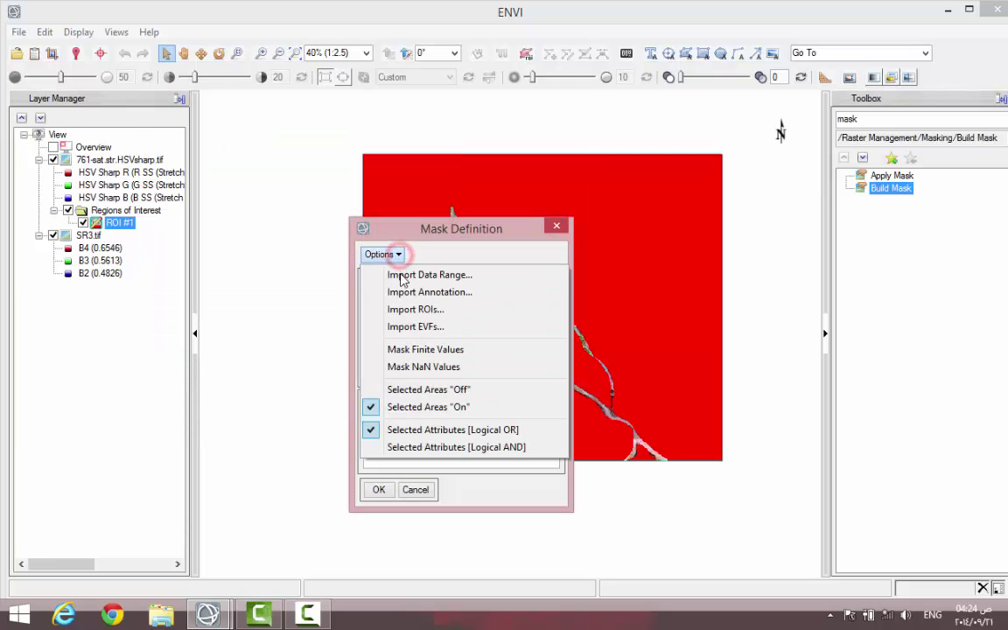
left_click(402, 312)
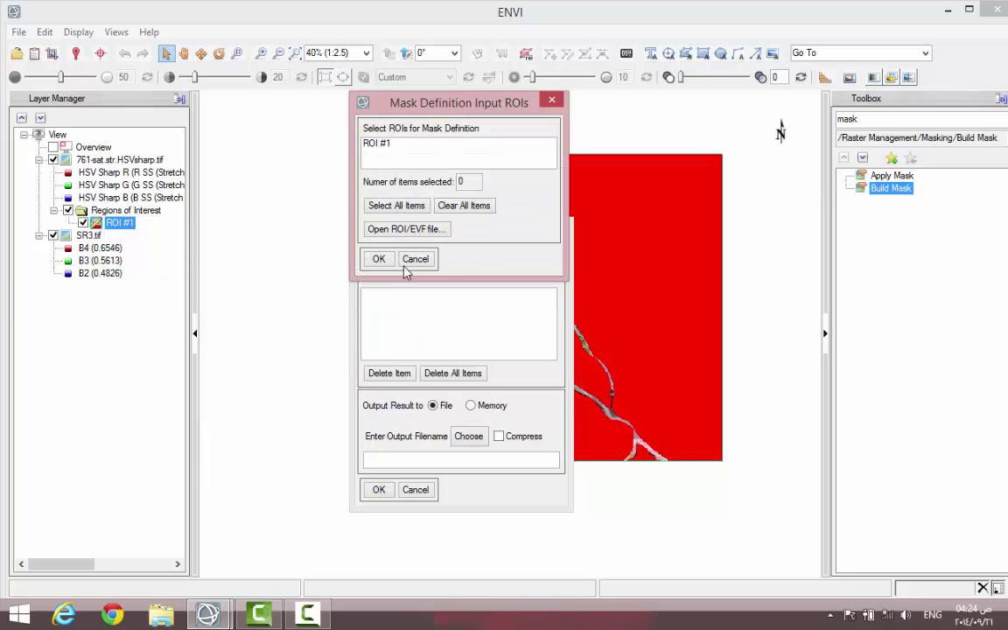
left_click(382, 144)
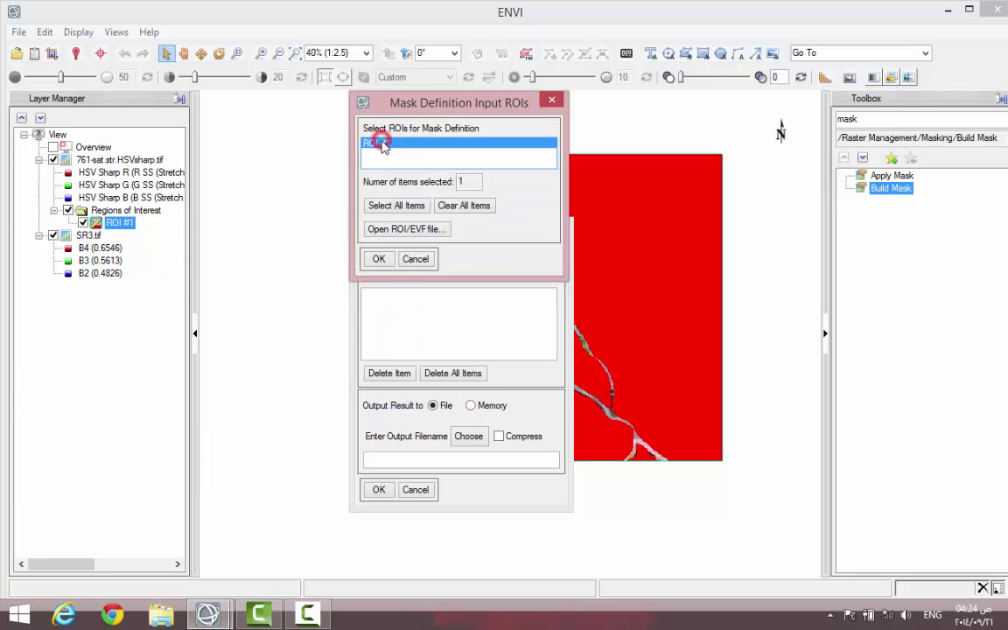
left_click(380, 261)
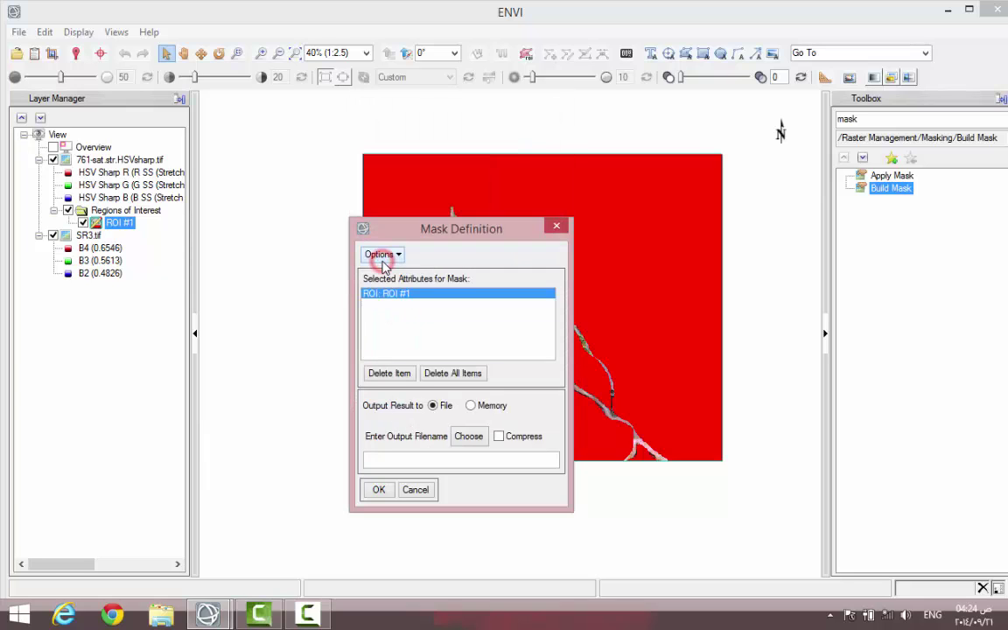
Browse for the mask's output location, create a folder named masked SR3.tif in the desktop SR3 folder, and open it.
left_click(461, 437)
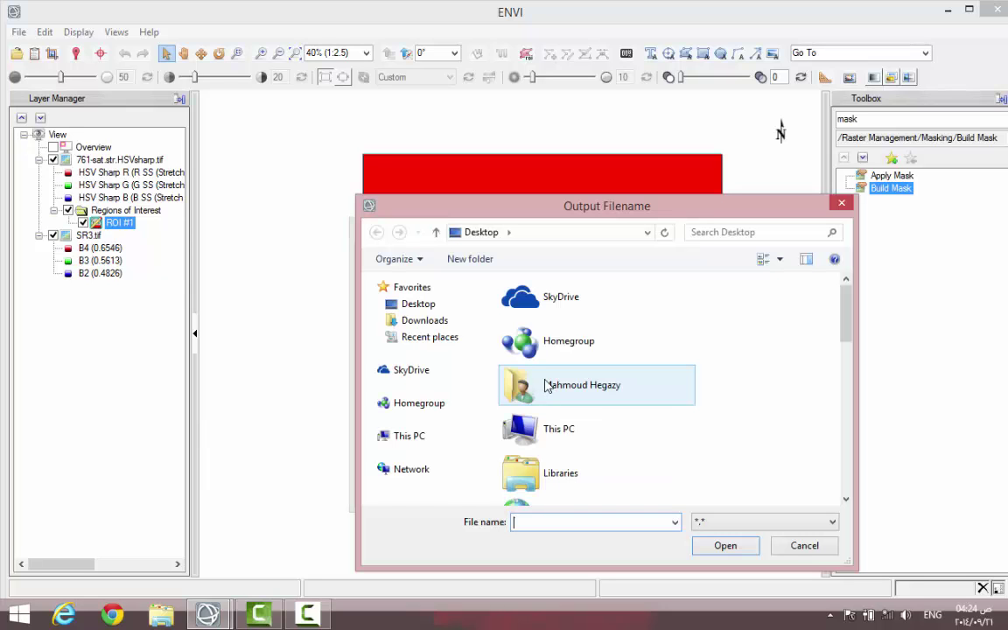
left_click(411, 304)
left_click(526, 523)
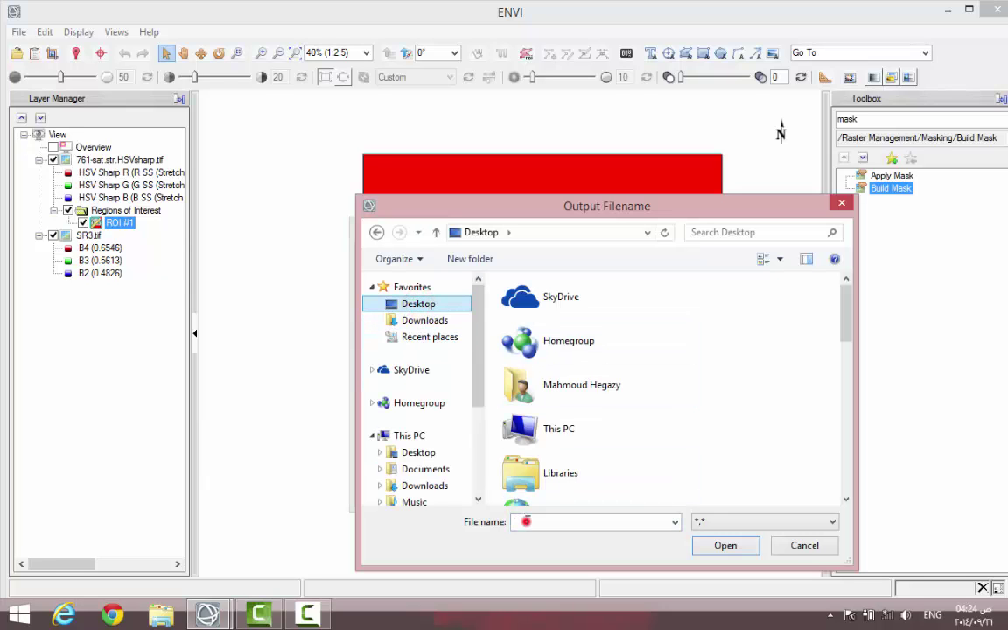
scroll(766, 315, "down", 5)
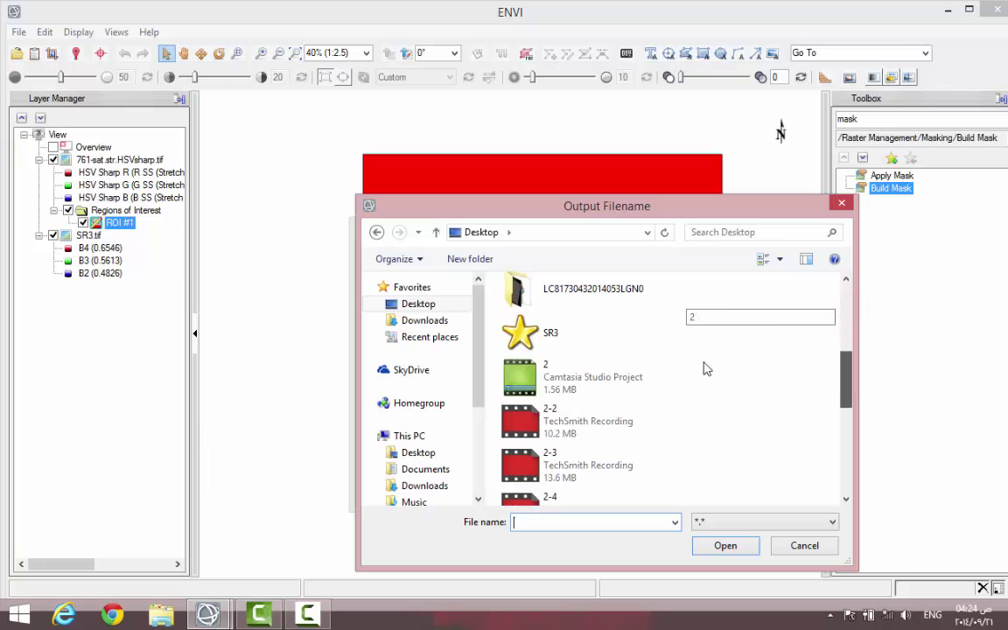
double_click(541, 329)
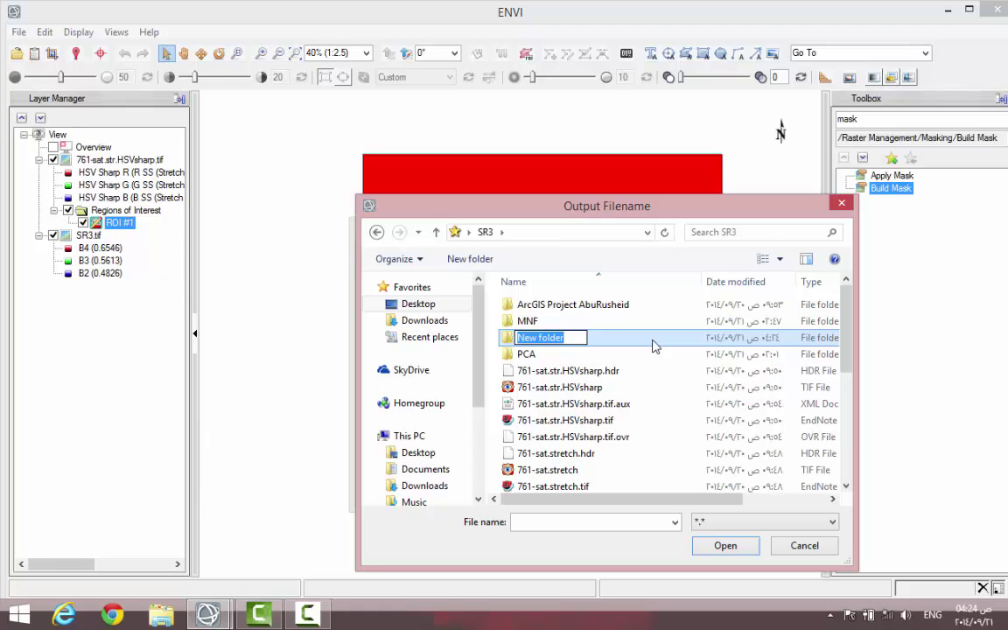
type("masked ")
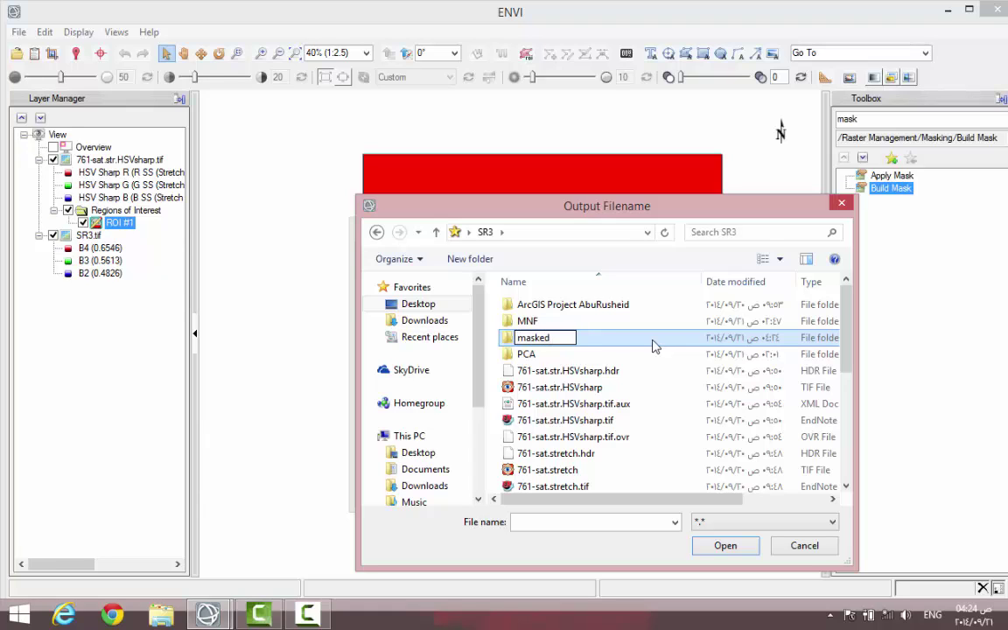
type("RO")
key("BackSpace")
key("BackSpace")
key("BackSpace")
type("SR3.tif")
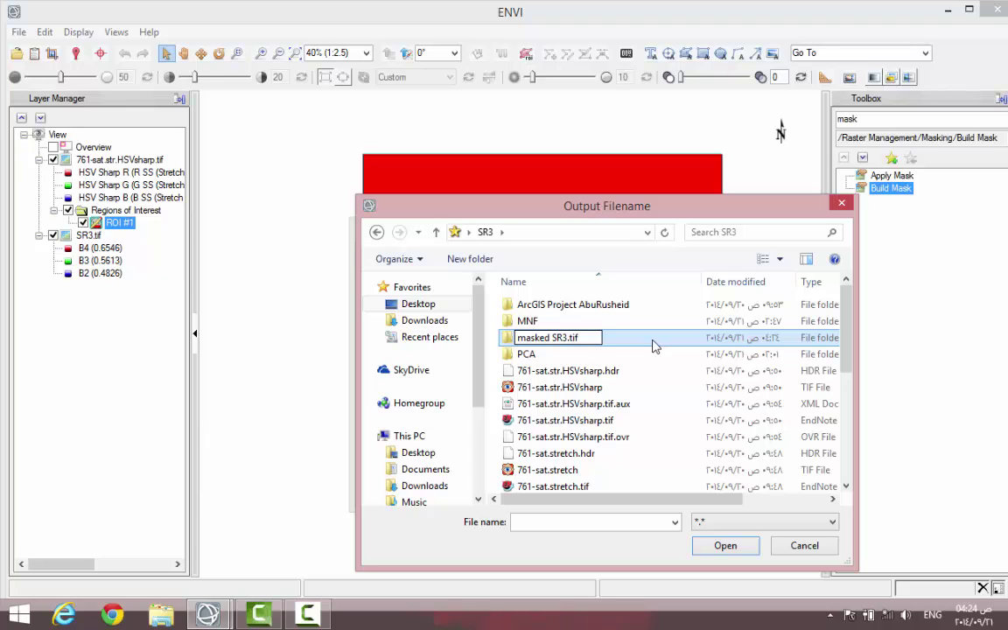
double_click(507, 337)
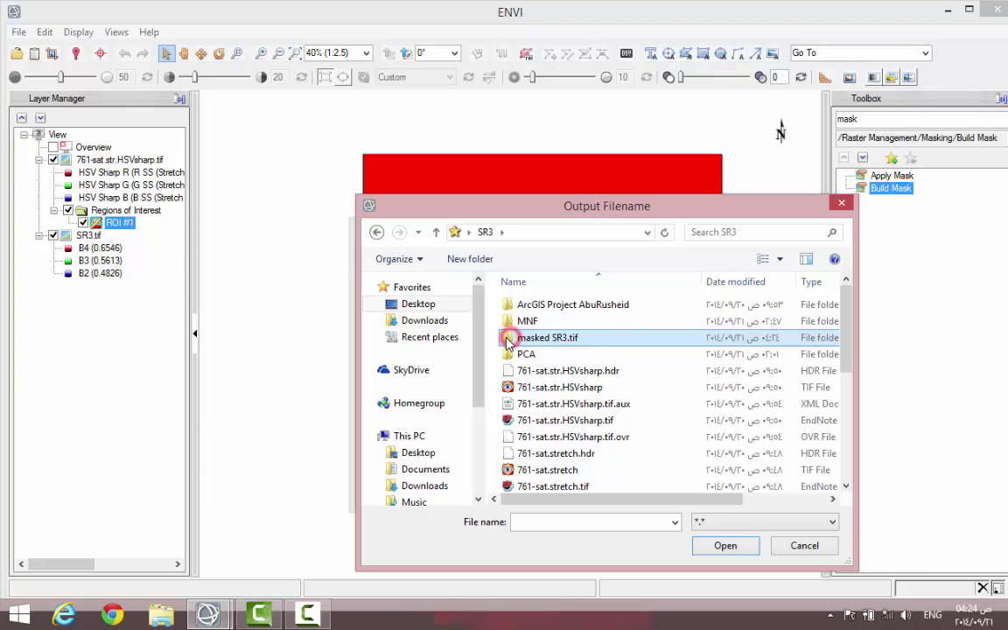
Name the mask output file Mask and build the mask.
left_click(528, 521)
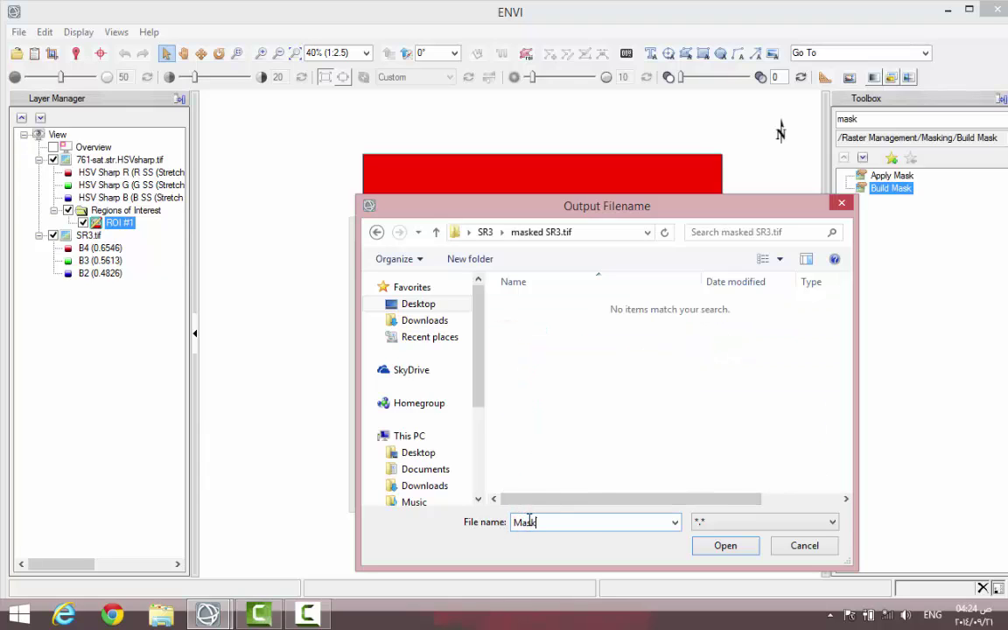
left_click(725, 549)
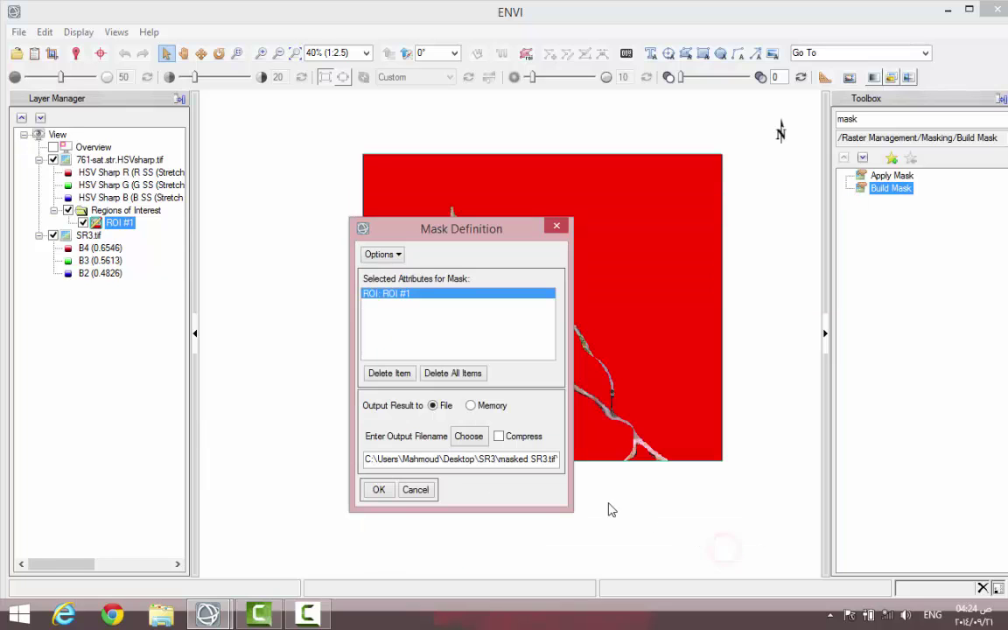
left_click(369, 492)
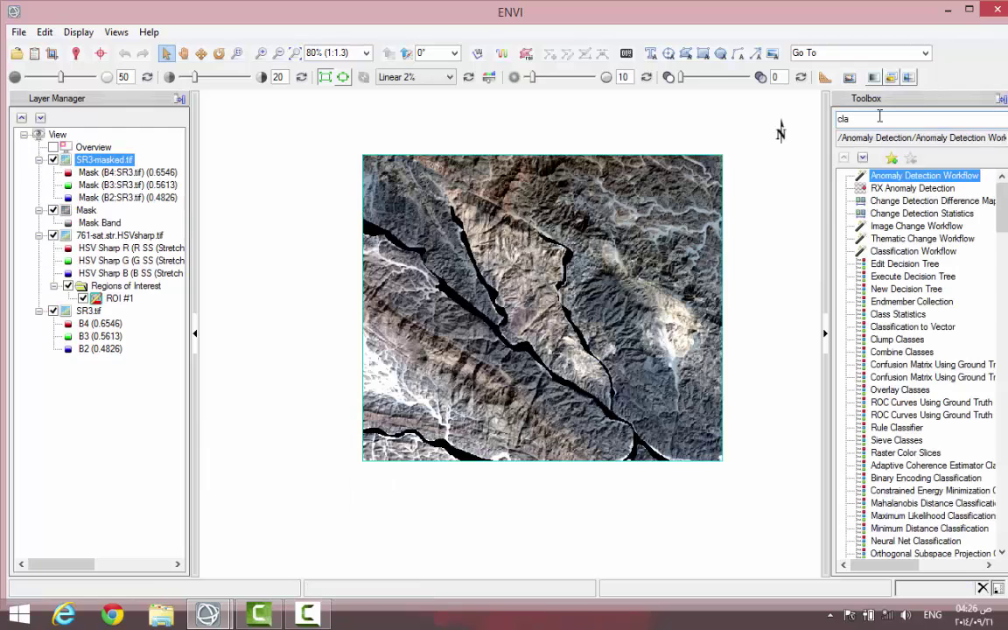
Start the Classification Workflow and save the new ROIs as an XML file named ROI for mask in the masked SR3.tif folder.
type("lassific")
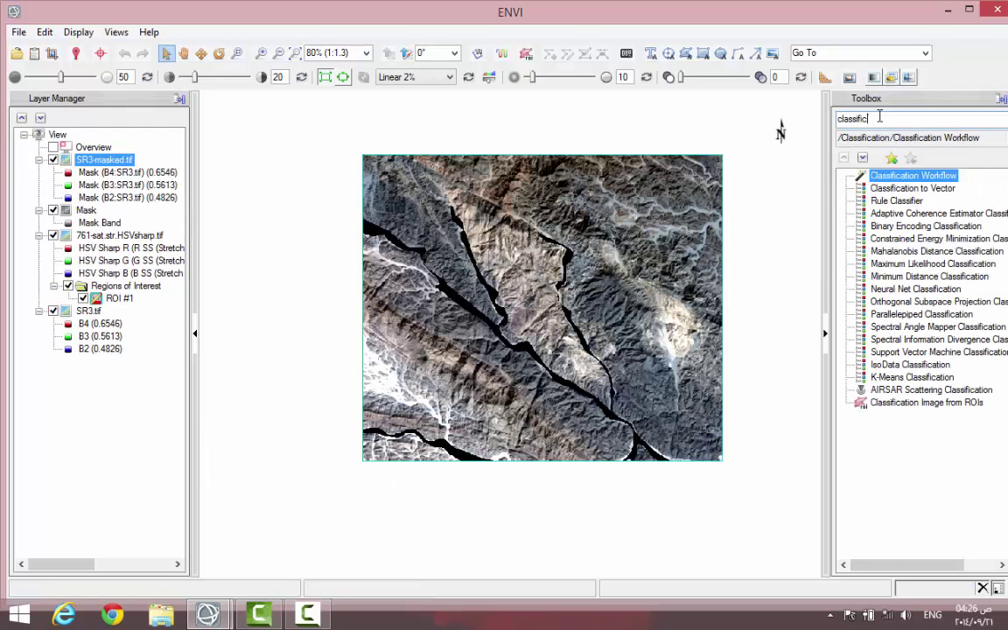
double_click(954, 176)
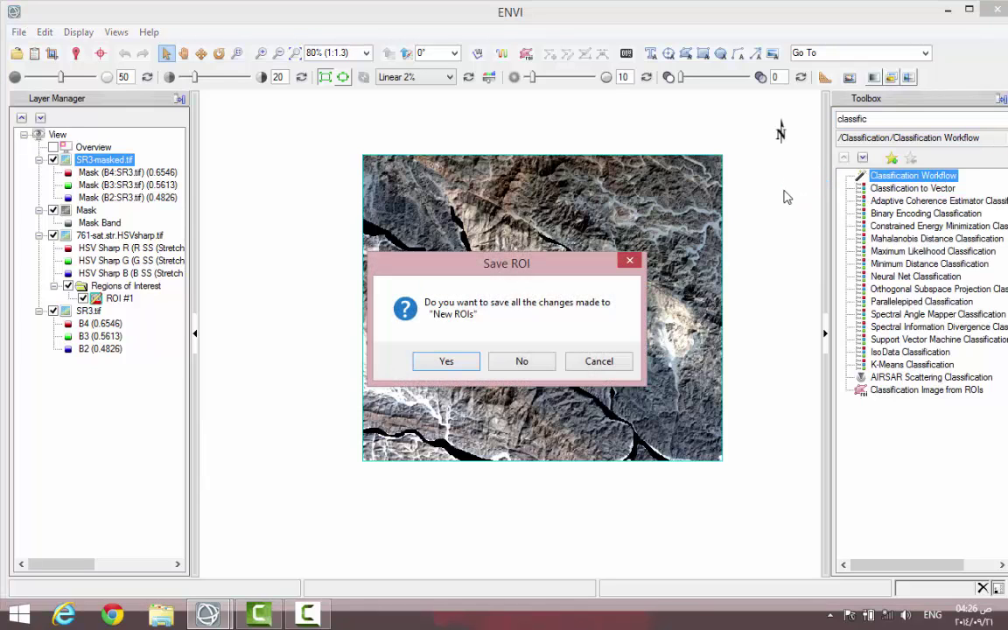
left_click(448, 360)
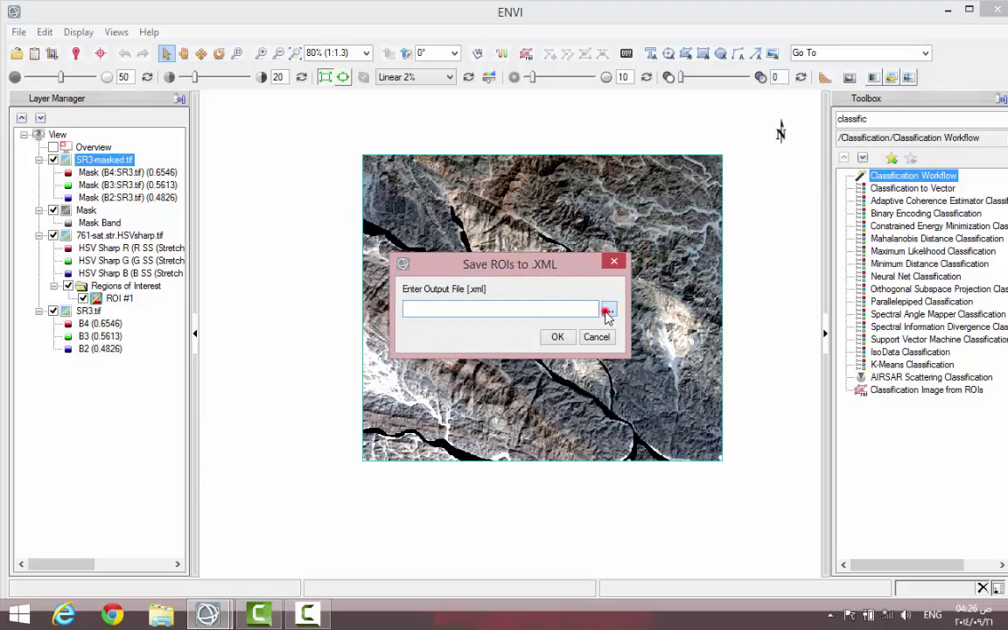
left_click(608, 310)
left_click(472, 303)
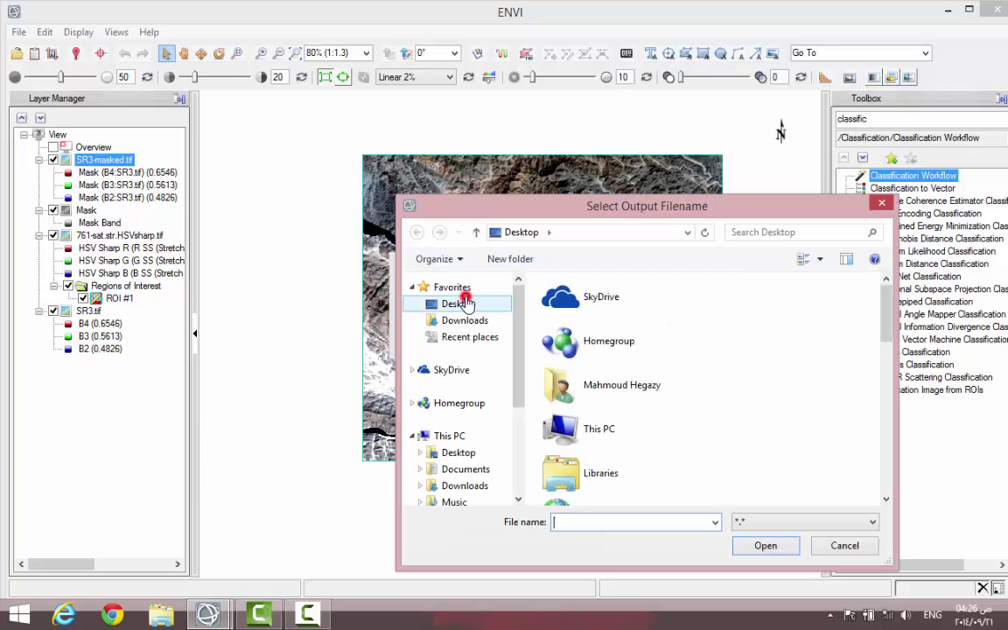
left_click(879, 310)
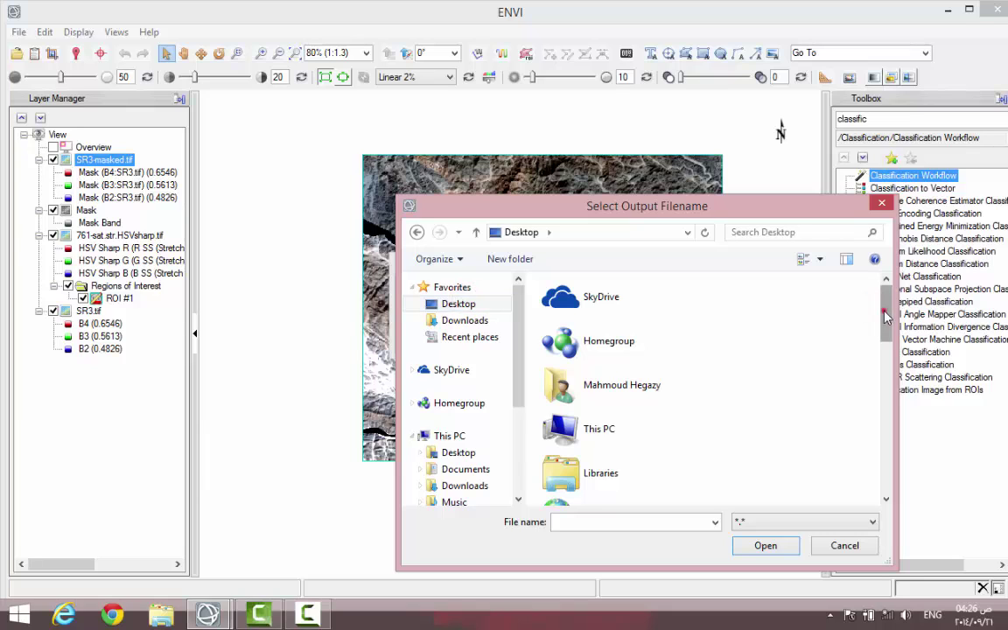
left_click(880, 326)
double_click(588, 447)
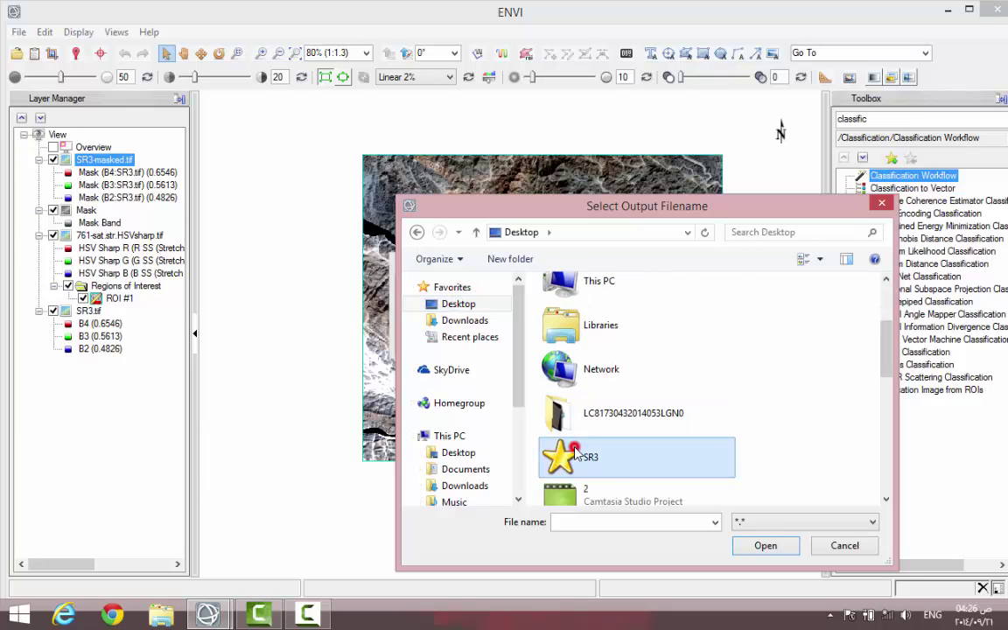
double_click(560, 322)
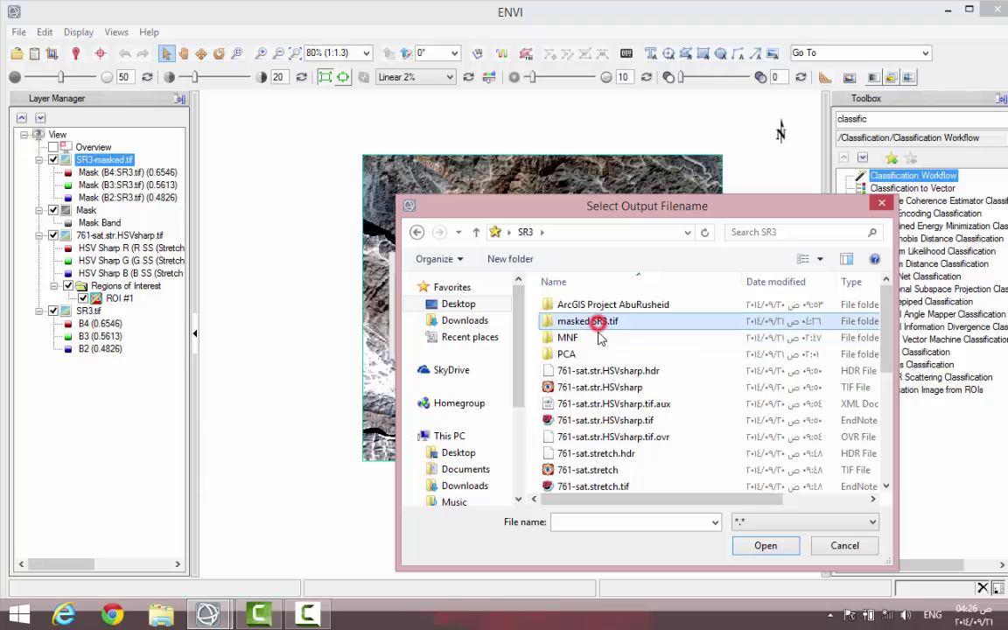
left_click(570, 521)
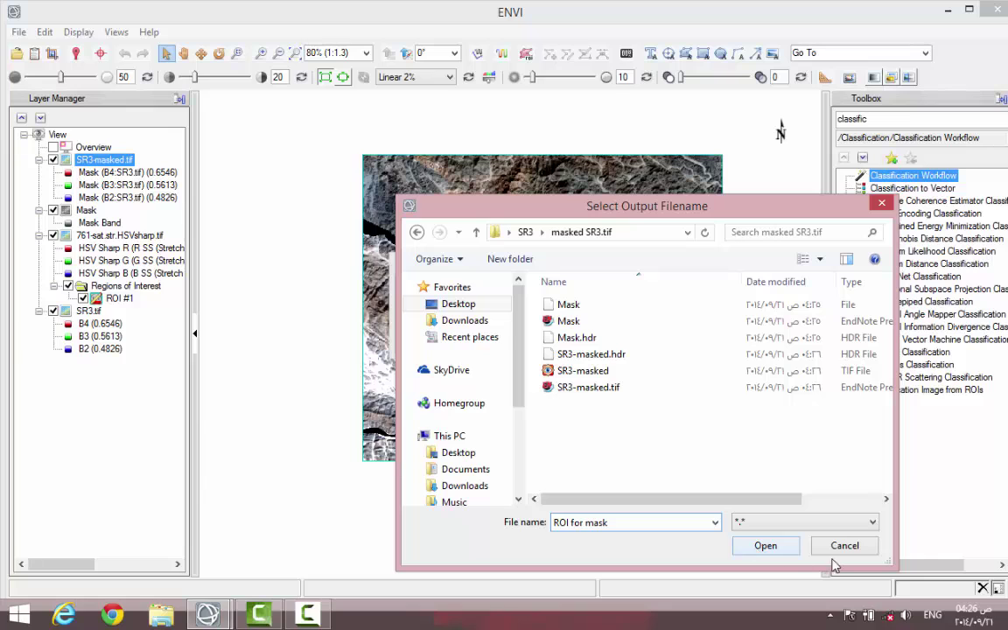
left_click(767, 546)
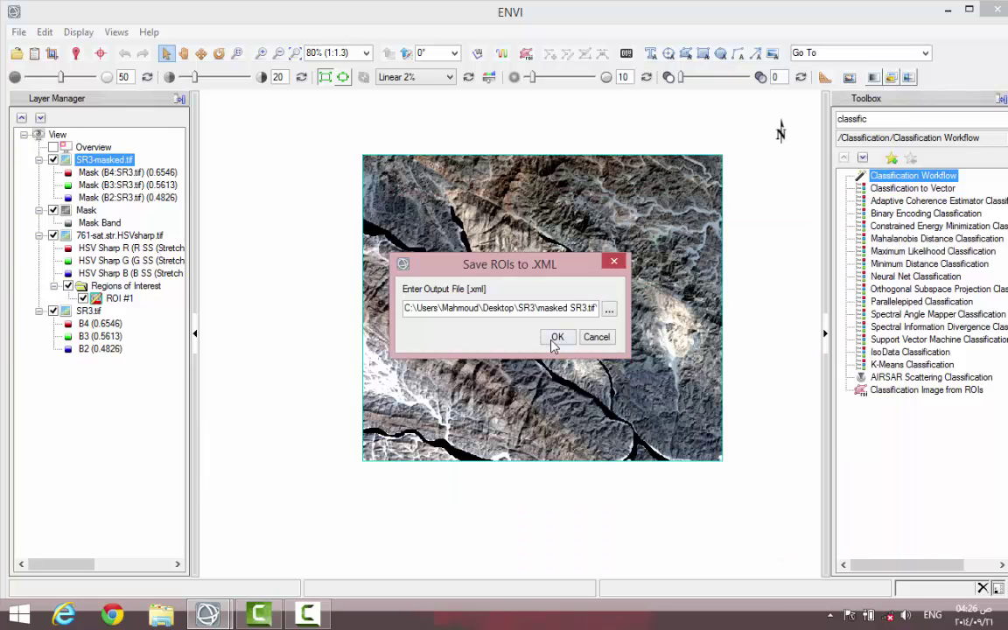
left_click(556, 337)
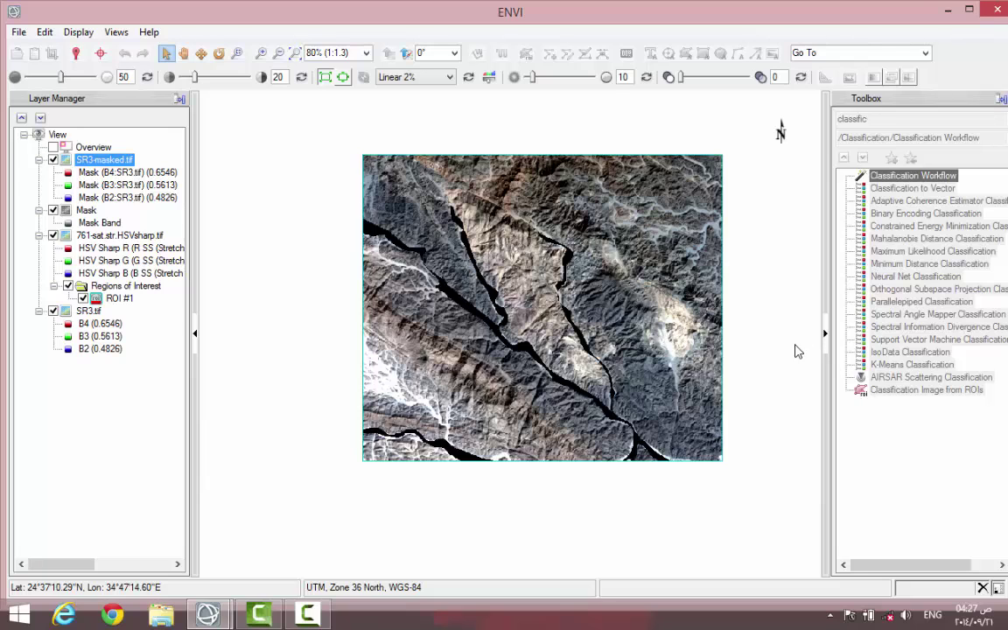
Set up the classification with SR3.tif as input raster, Mask Band as input mask, and the No Training Data method.
key("Return")
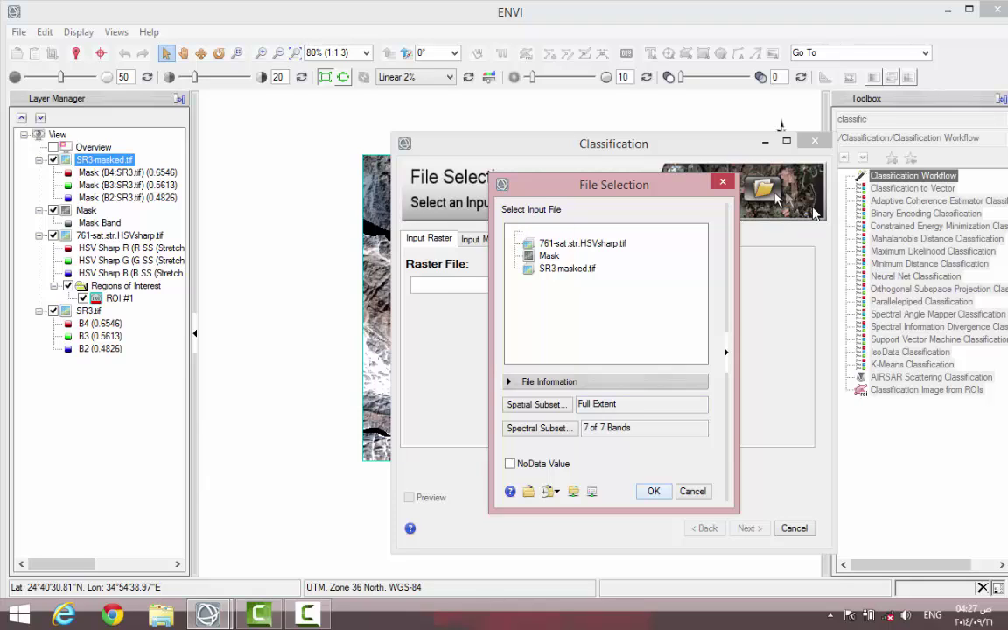
key("Return")
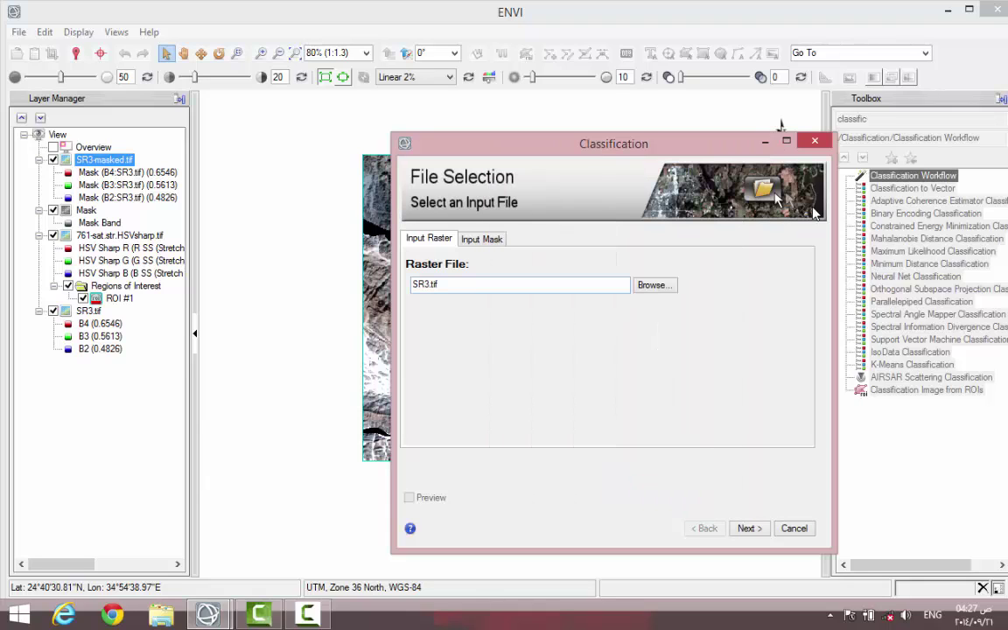
key("ctrl+Tab")
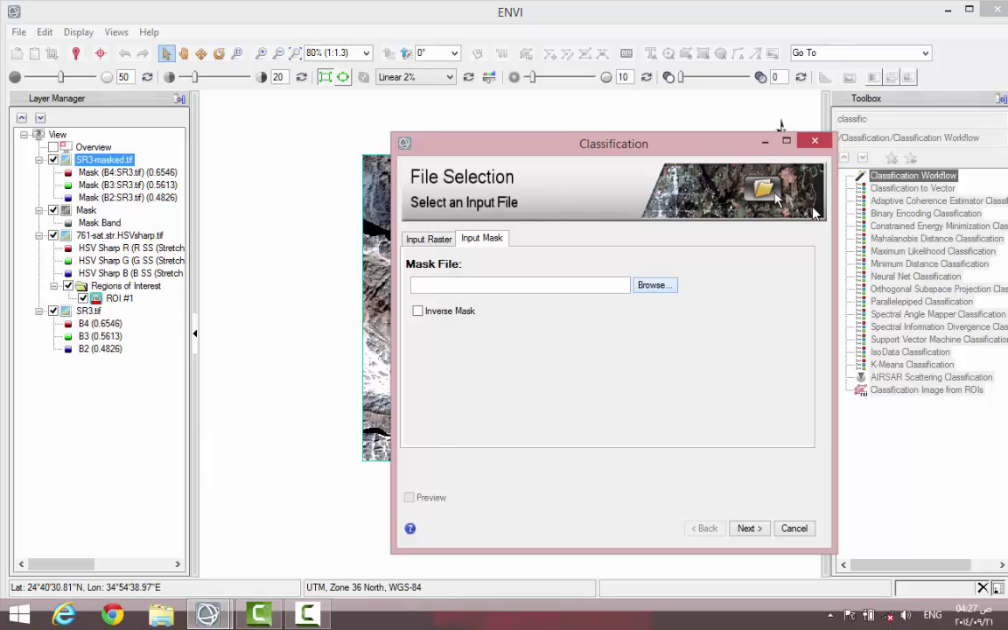
key("Return")
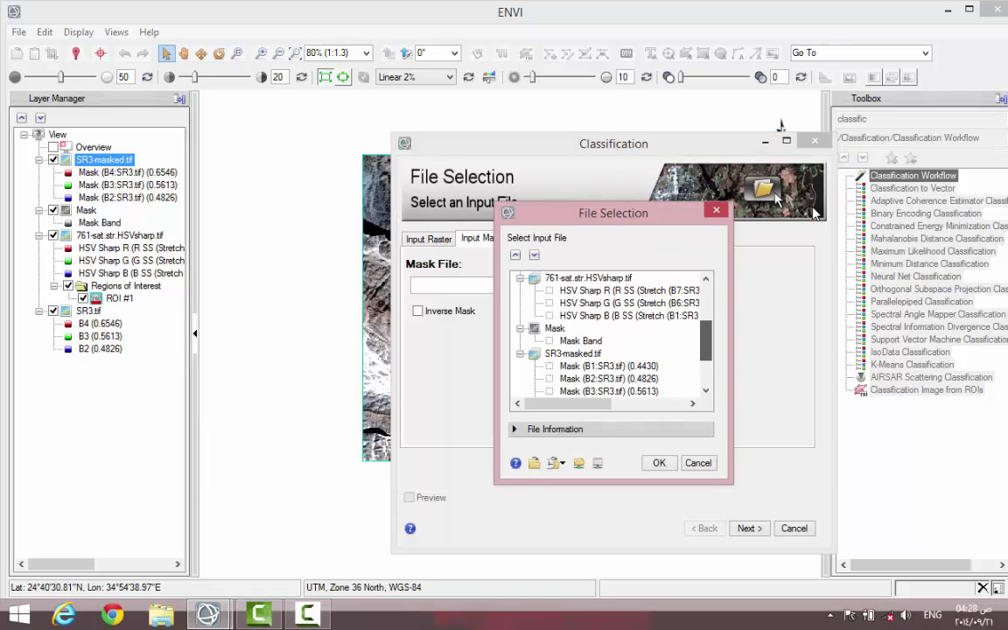
key("Down")
key("Return")
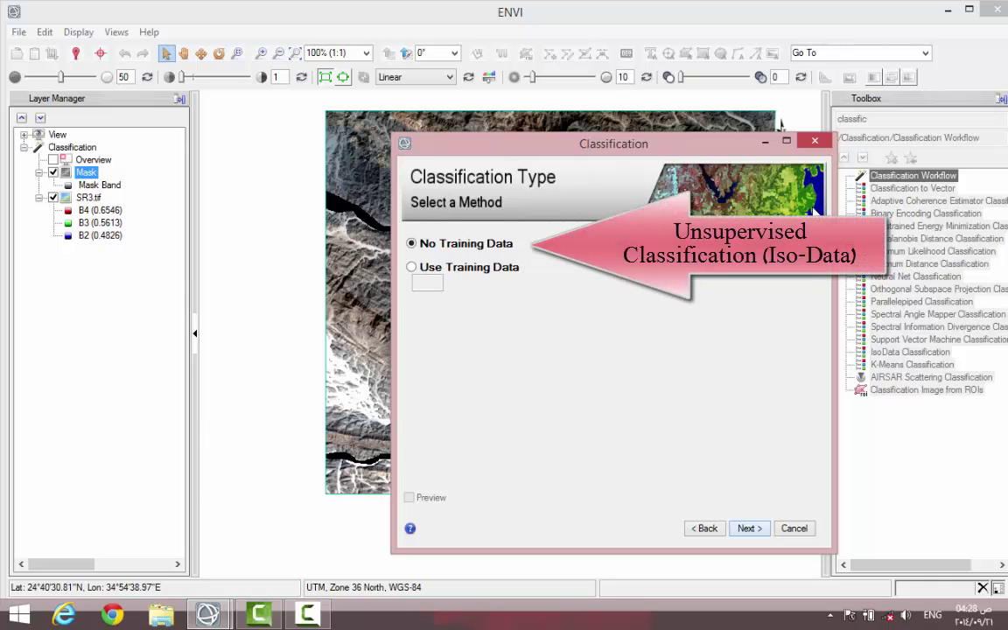
key("Return")
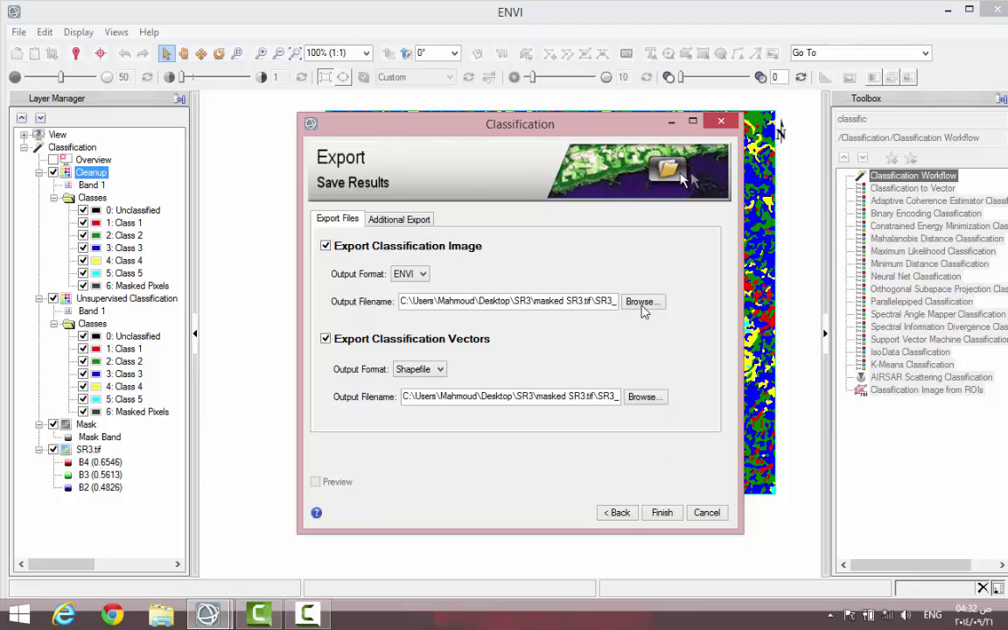
Set the exported classification image's file name to Unsupervised SR3.tif in the masked SR3.tif folder.
left_click(640, 301)
left_click(484, 465)
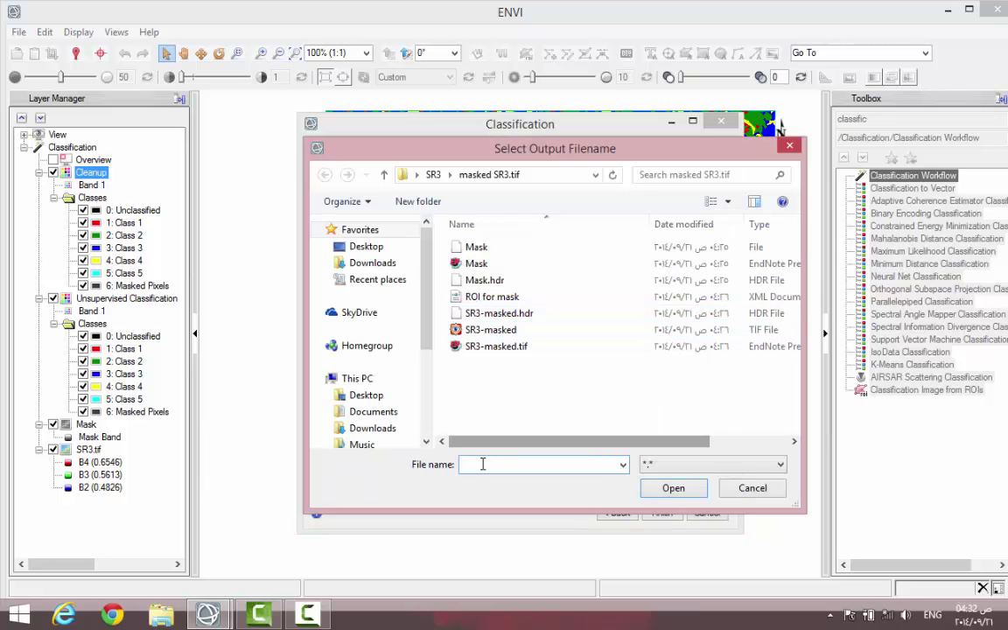
type("Unsupervised SR")
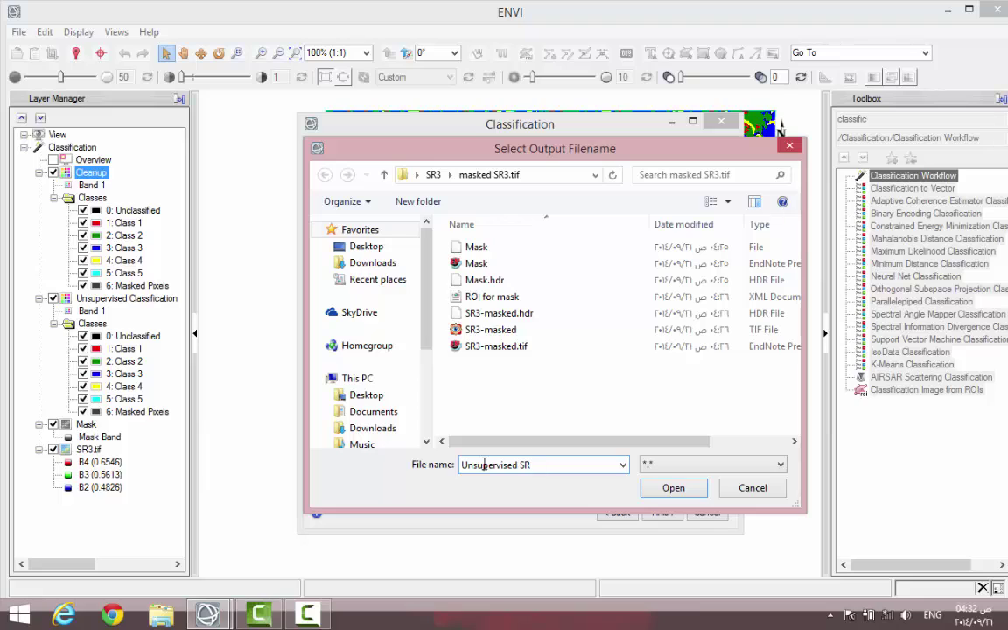
type("3.tif")
left_click(669, 490)
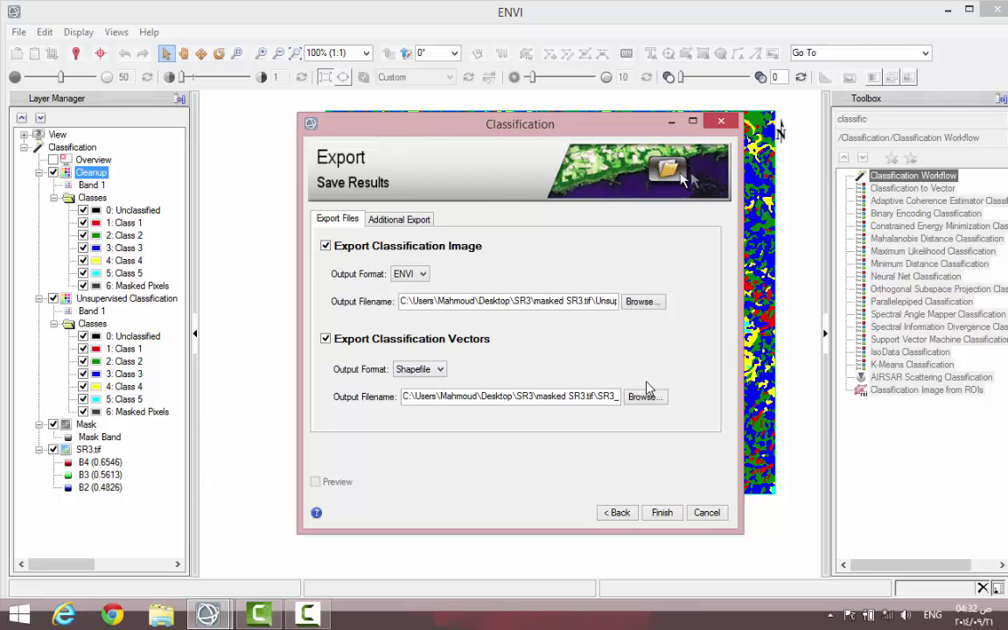
Set the classification vectors' file name to Unsupervised SR5 in the masked SR3.tif folder and finish the export.
left_click(645, 396)
left_click(530, 467)
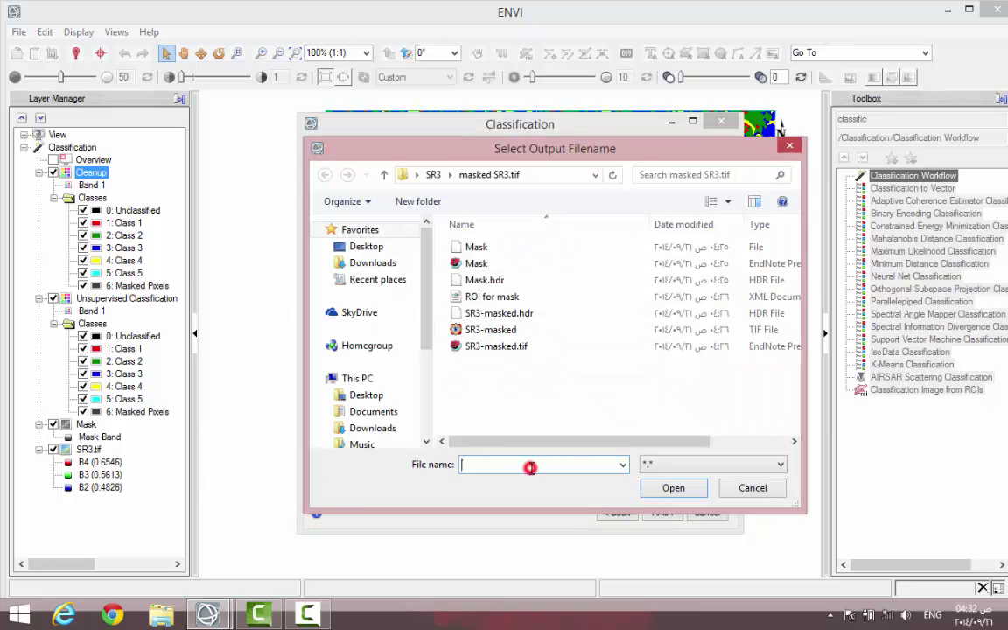
type("Unsupervised ")
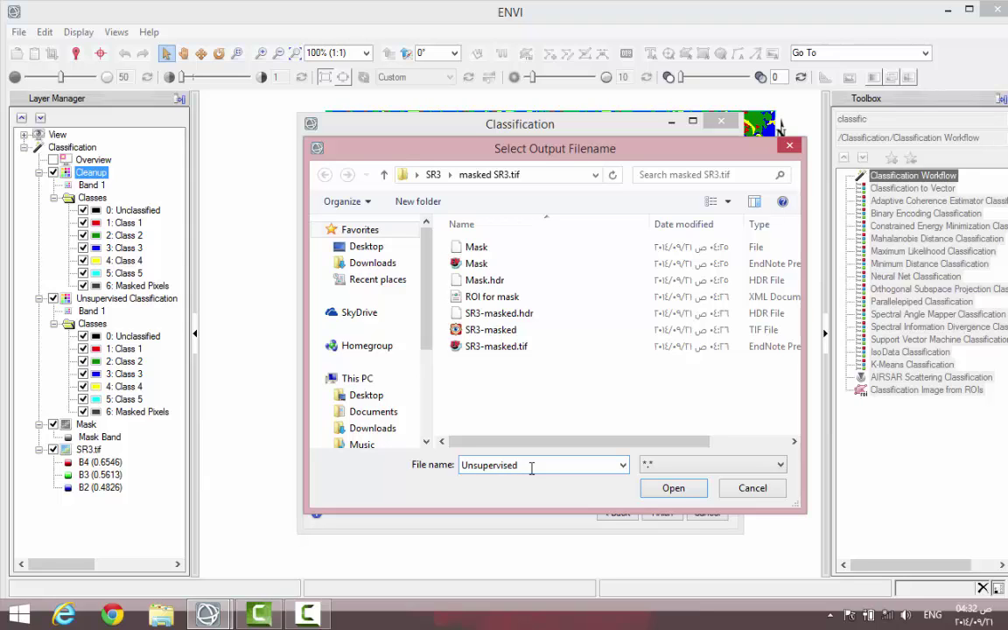
type("SR3")
key("BackSpace")
type("5")
left_click(674, 489)
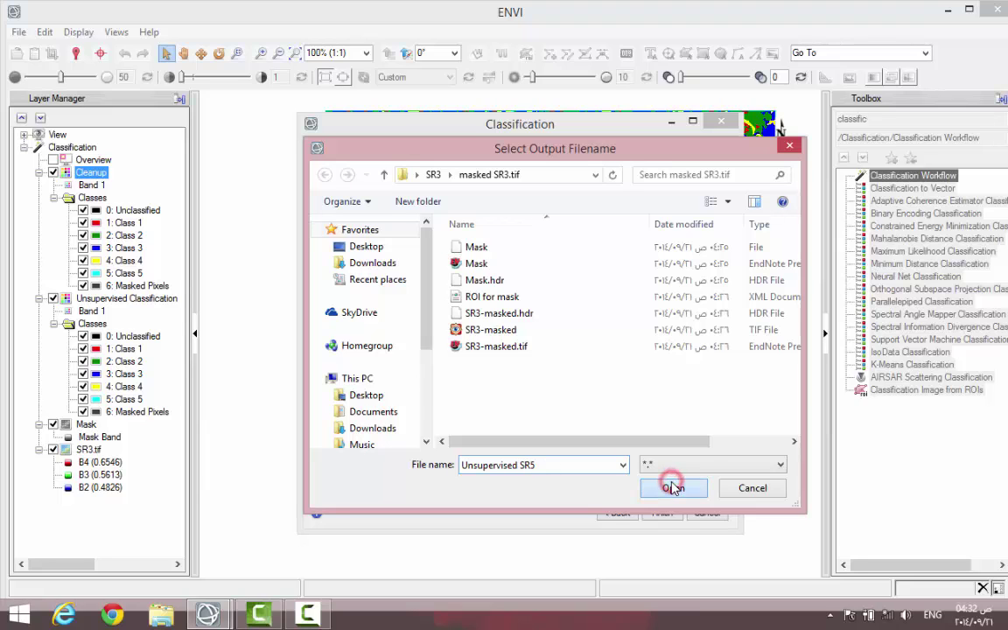
left_click(663, 514)
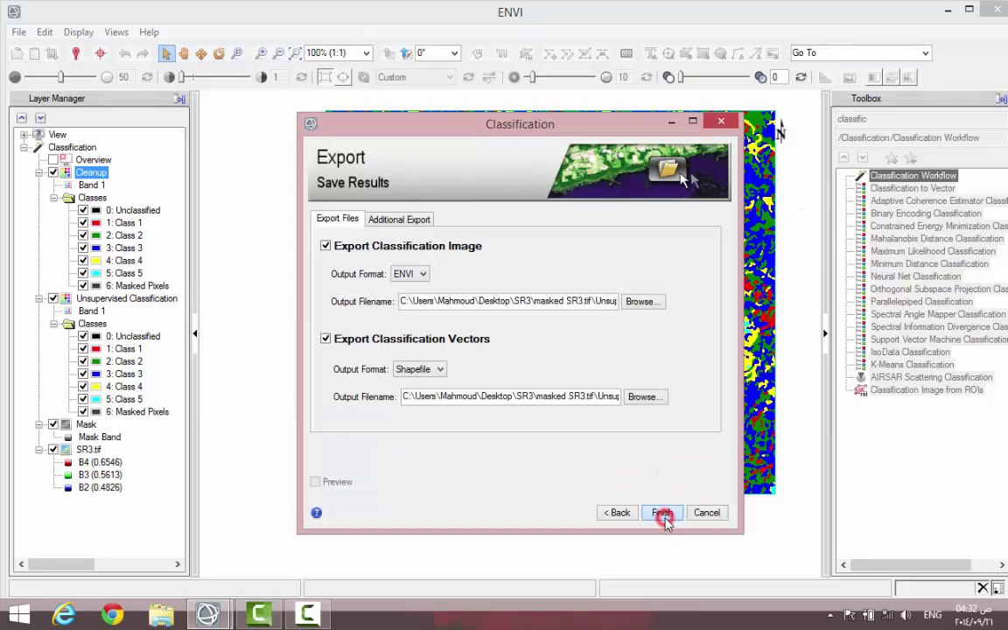